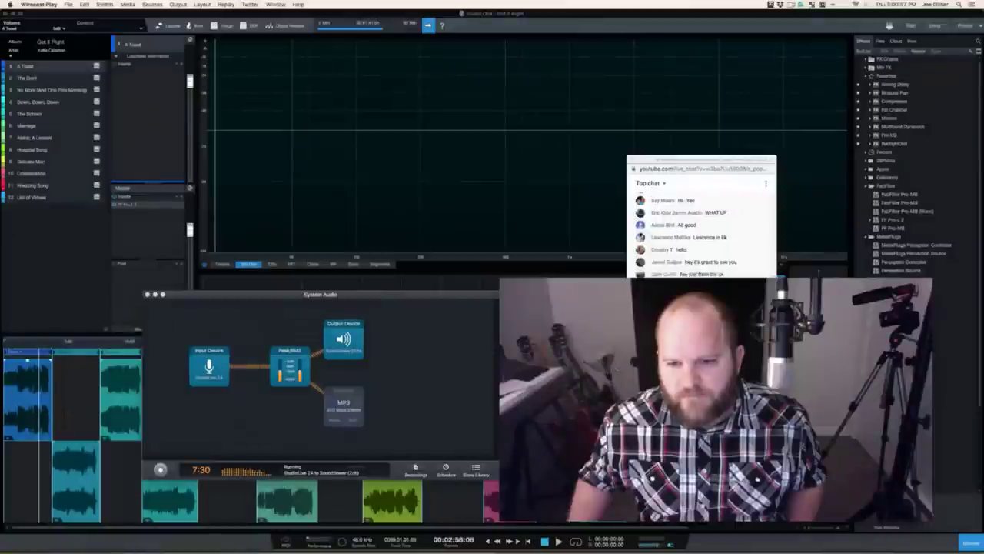
Step: Move the pop-out live chat window down, clear of the Studio One analyzers
left_click_drag(712, 160, 765, 523)
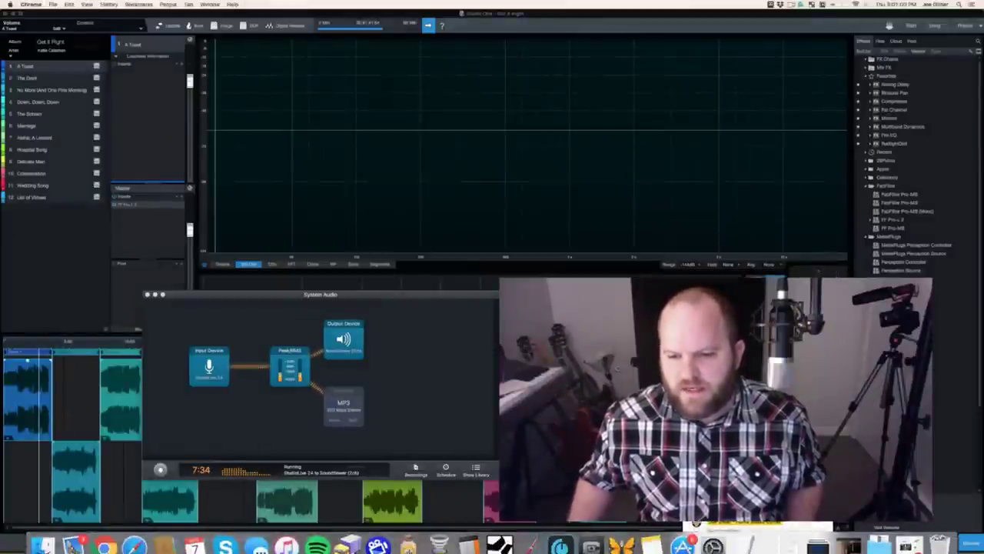
left_click_drag(738, 276, 818, 275)
left_click(847, 543)
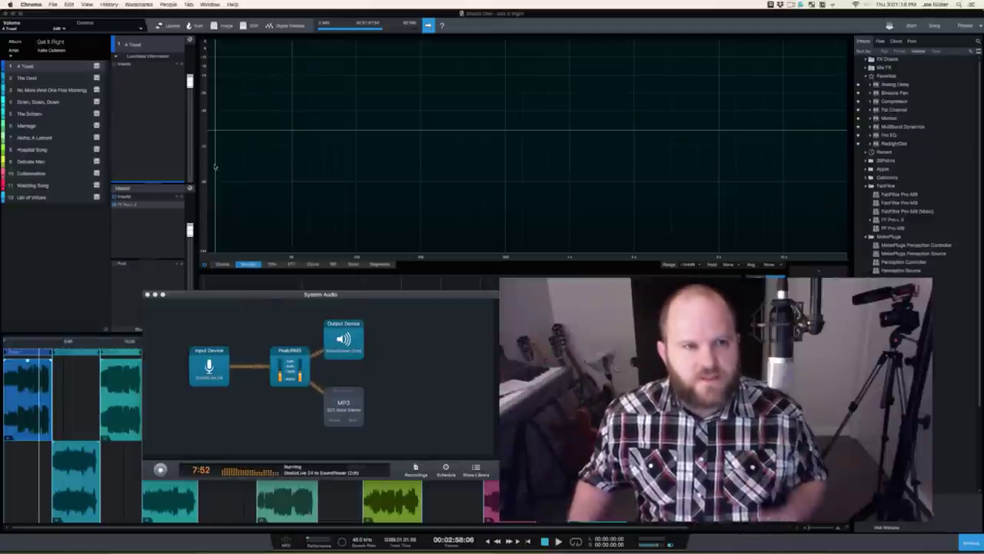
Step: Return to Studio One, close the limiter plug-in window and zoom out the track timeline
left_click(367, 11)
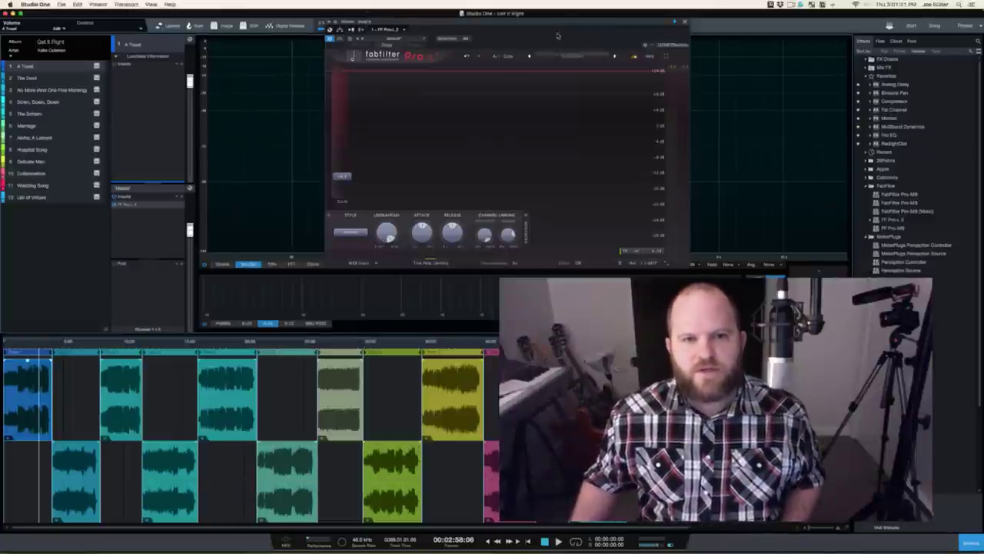
left_click(685, 23)
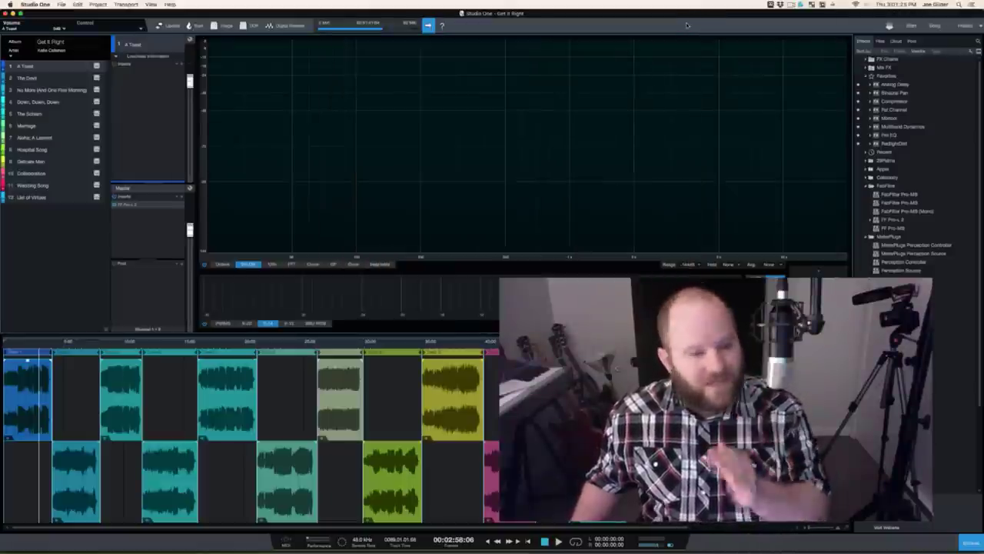
key("w")
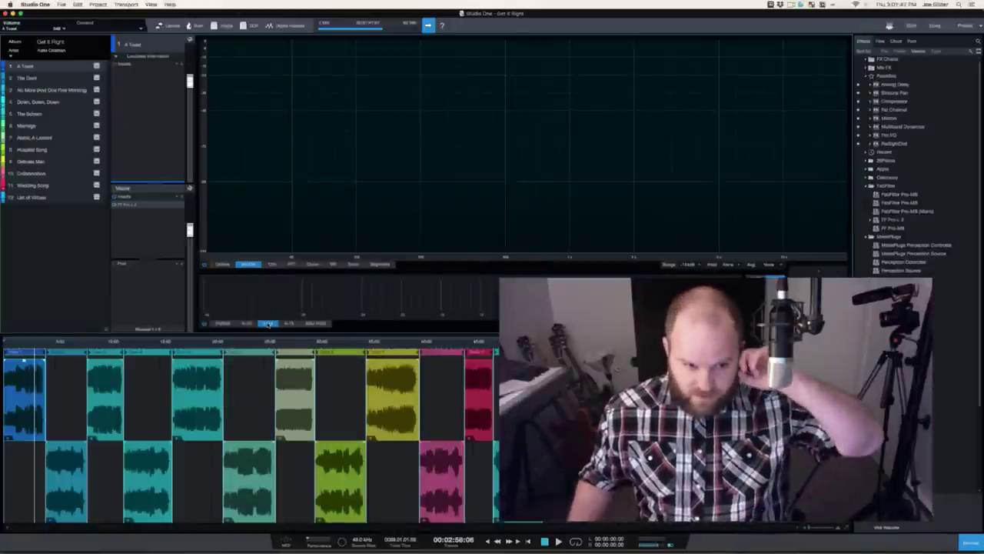
Step: Switch the level meter to K-20 and back to K-14, and play A Toast to watch the meters
left_click(247, 324)
left_click(266, 324)
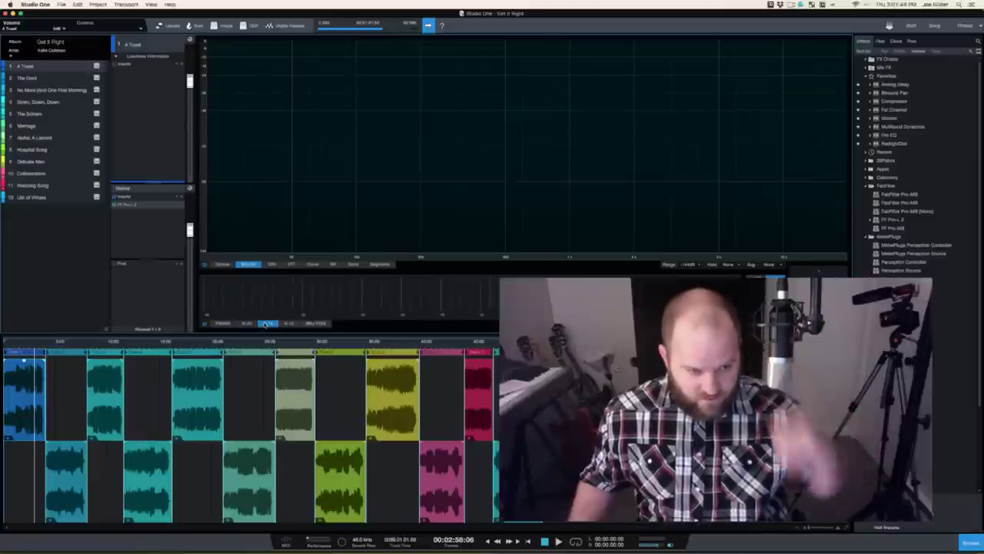
key("space")
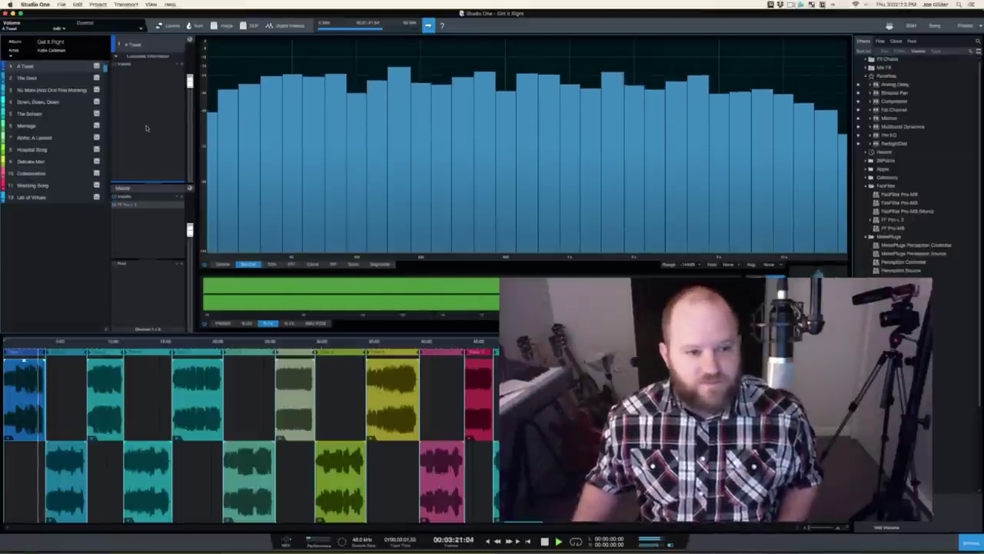
key("space")
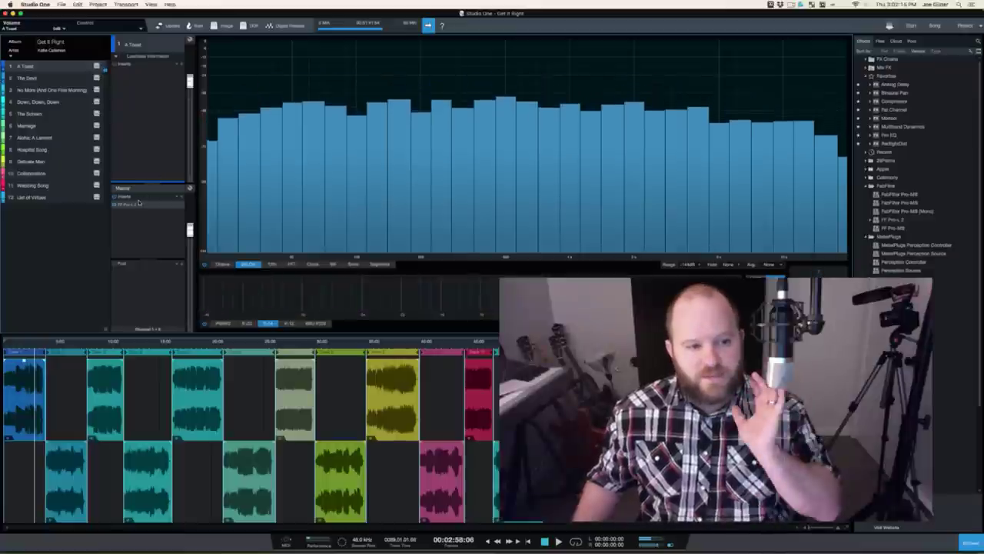
Step: Open the FabFilter Pro-L 2 limiter on the Master, move its window aside and watch its limiting while A Toast plays
left_click(136, 206)
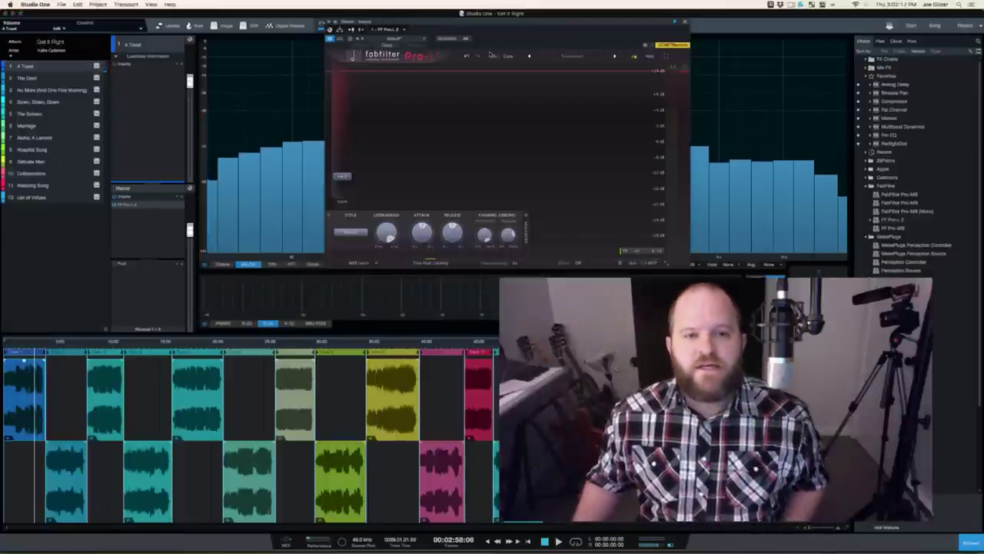
left_click_drag(500, 49, 360, 48)
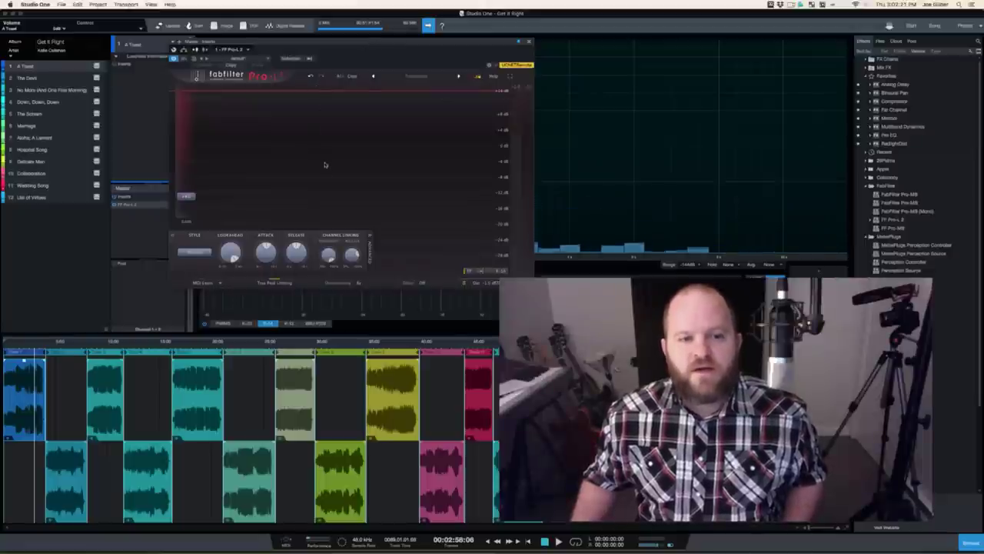
key("space")
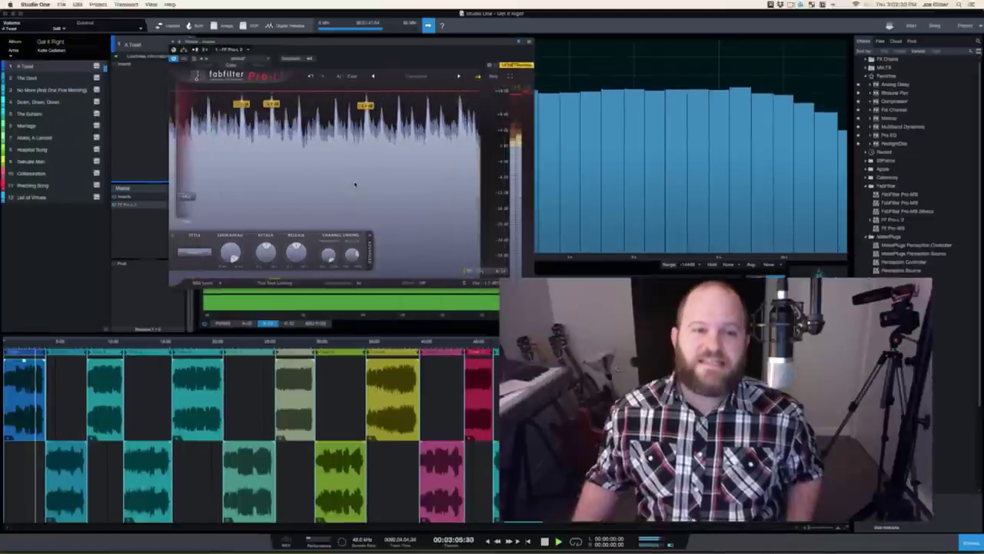
left_click(355, 183)
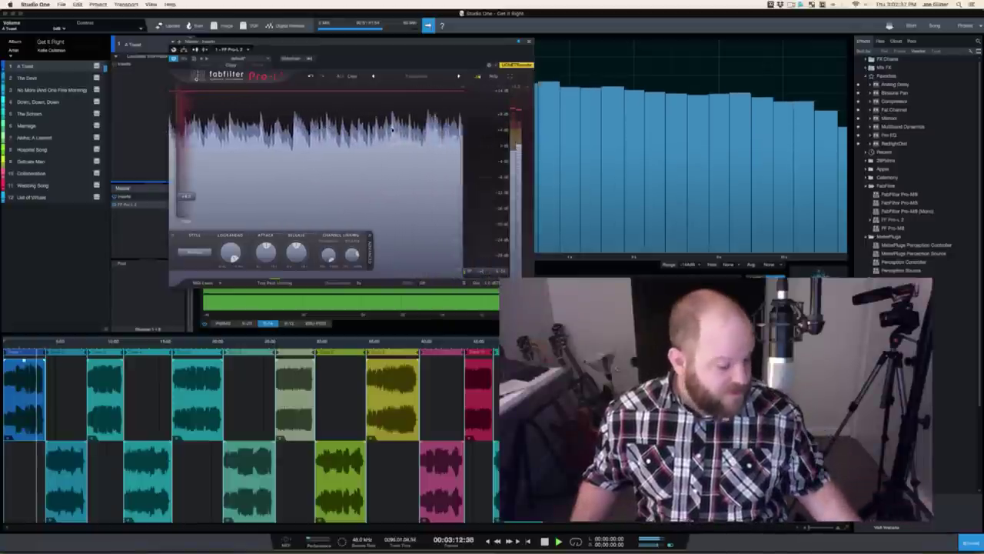
left_click(391, 130)
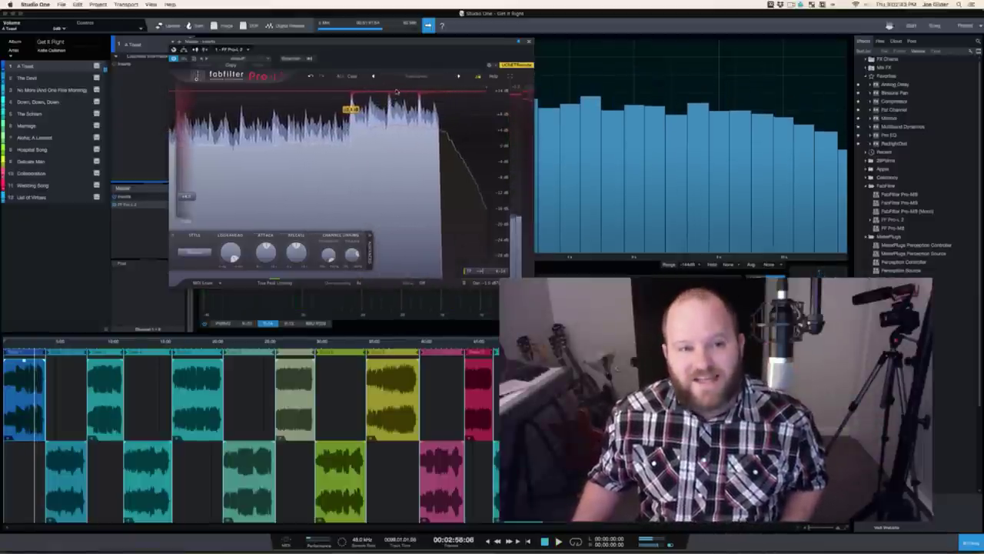
Step: Switch between Chrome and Wirecast Play to check the live chat and the broadcast
key("super+Tab")
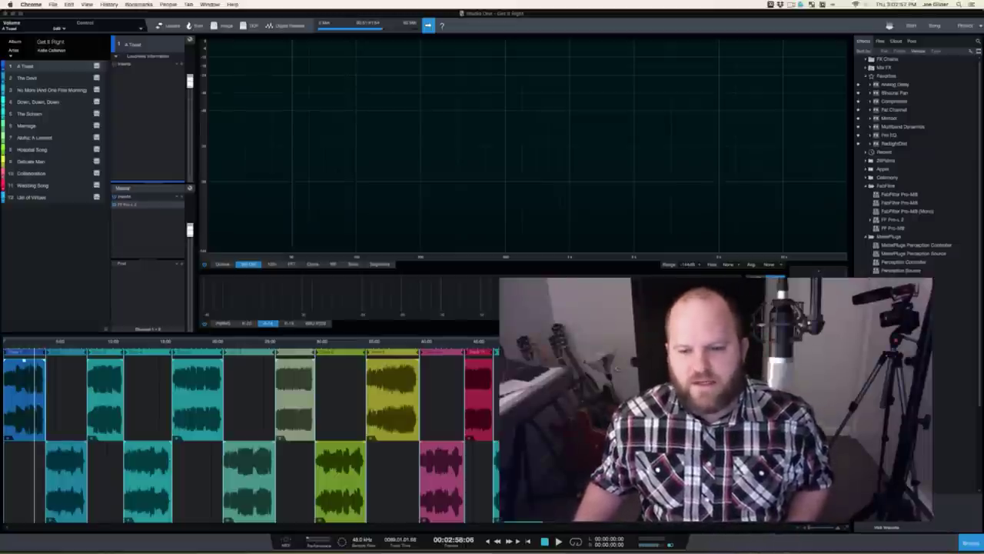
key("super+Tab")
key("super+Tab")
key("super+Tab")
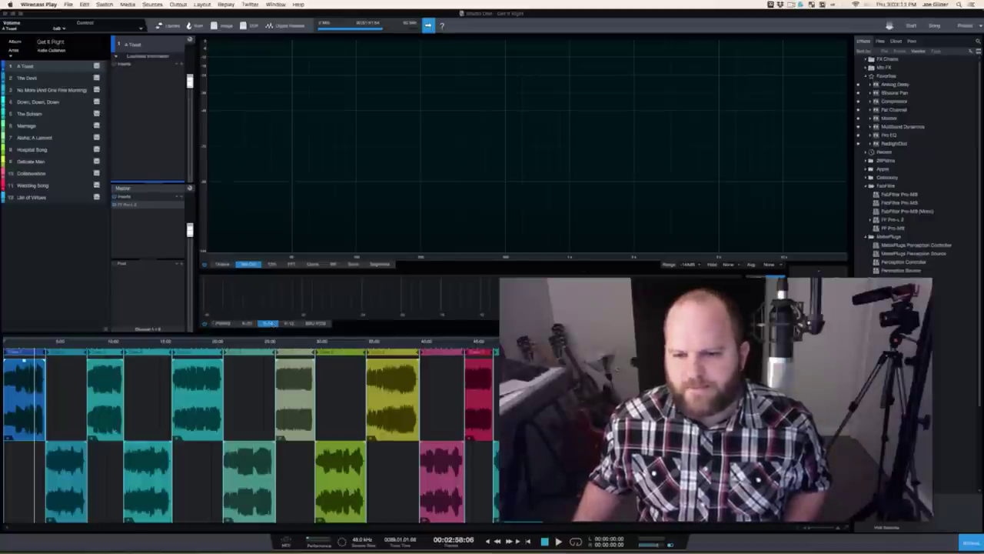
key("super+Tab")
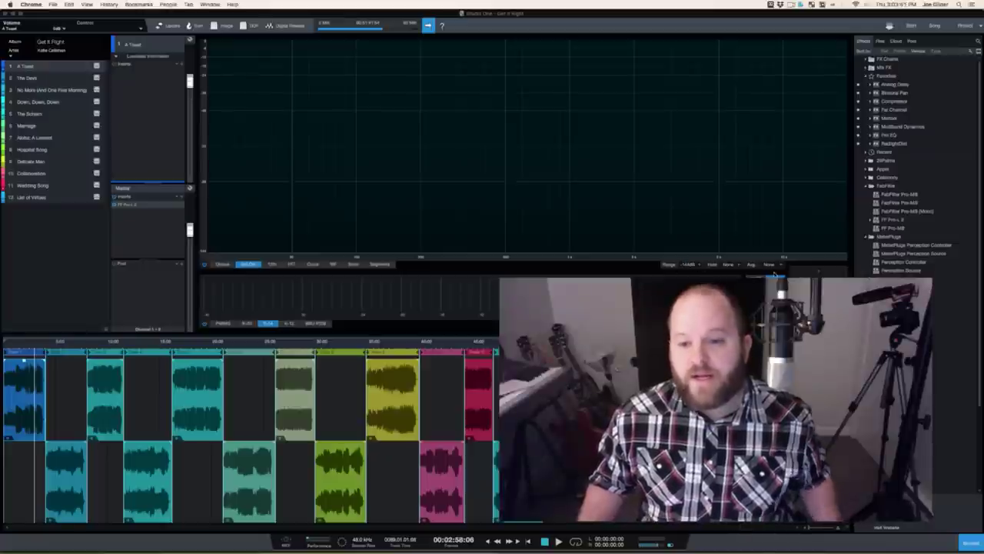
mouse_move(777, 550)
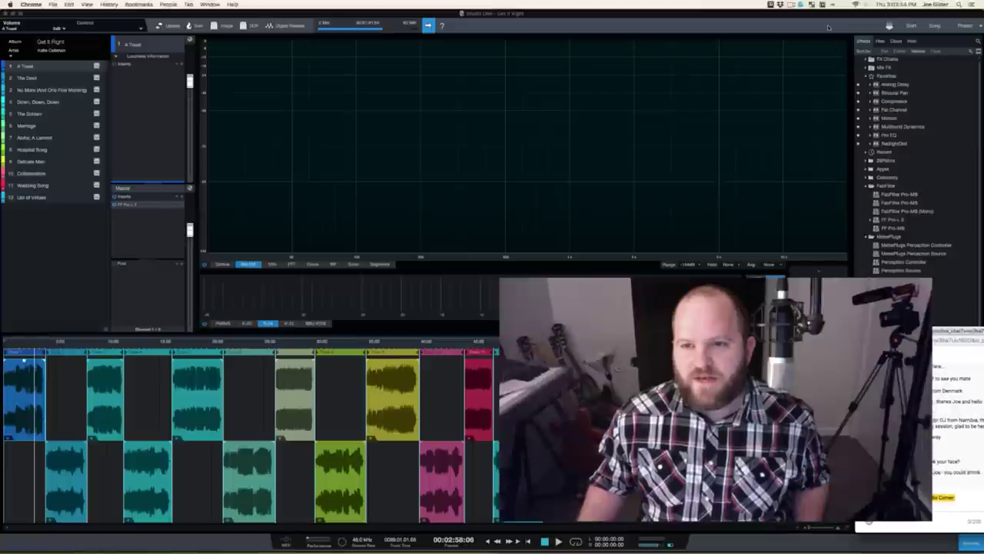
Step: Narrow the Studio One window, stretch it to nearly the full screen height, and minimize the Calendar window beside it
key("super+Tab")
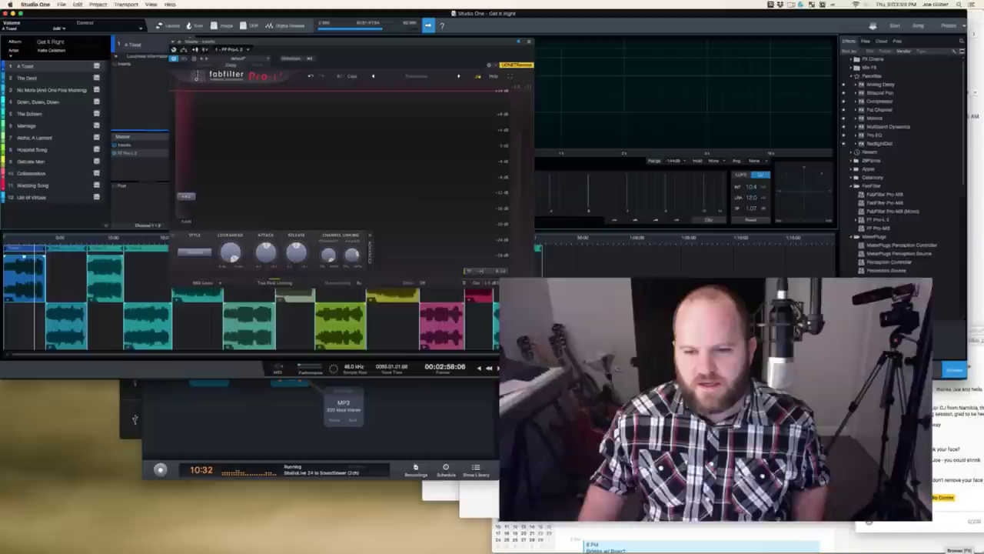
key("super+Tab")
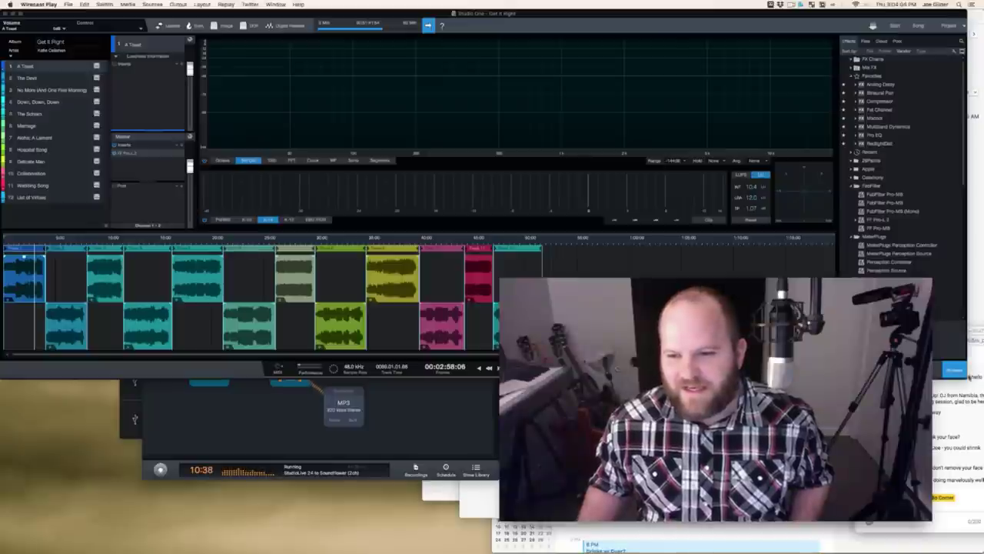
left_click_drag(967, 379, 603, 379)
mouse_move(603, 550)
left_mouse_down()
mouse_move(546, 551)
mouse_move(610, 548)
left_mouse_up()
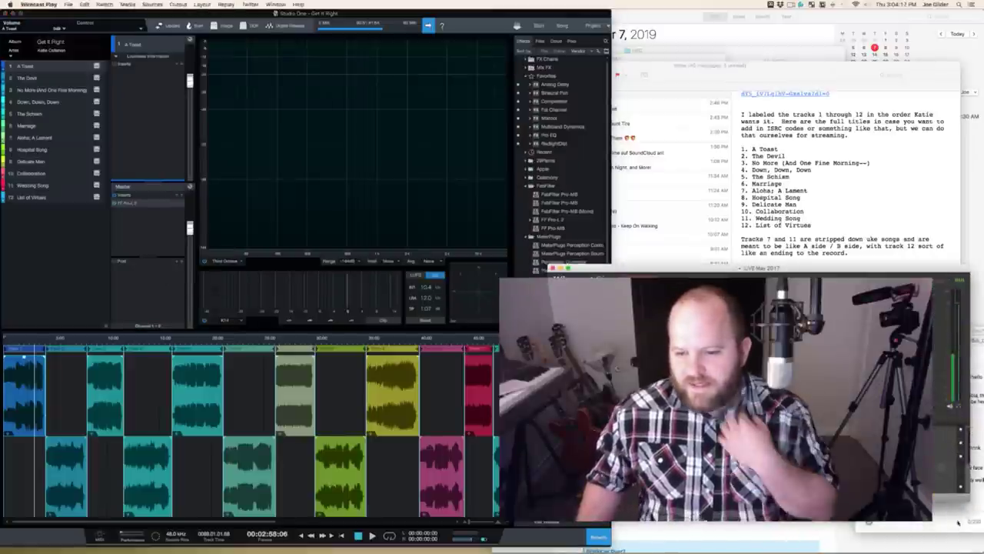
left_click(930, 538)
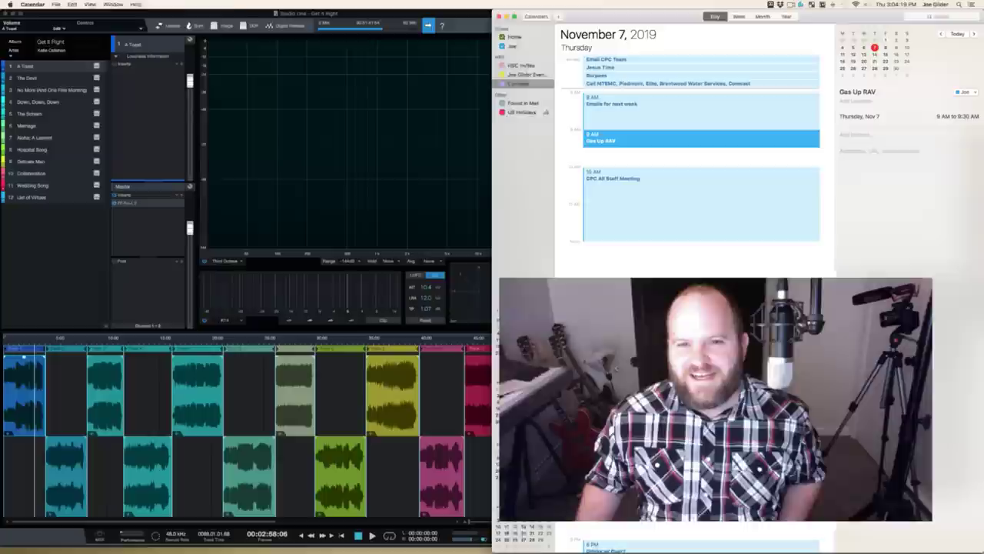
left_click(509, 17)
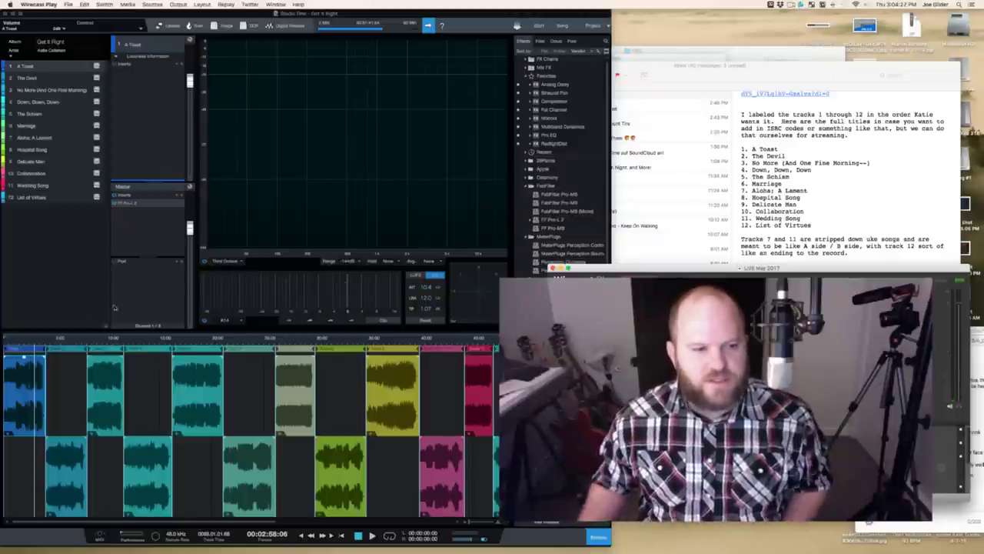
Step: Play A Toast briefly from around its middle in Studio One and switch to Wirecast Play
left_click(21, 341)
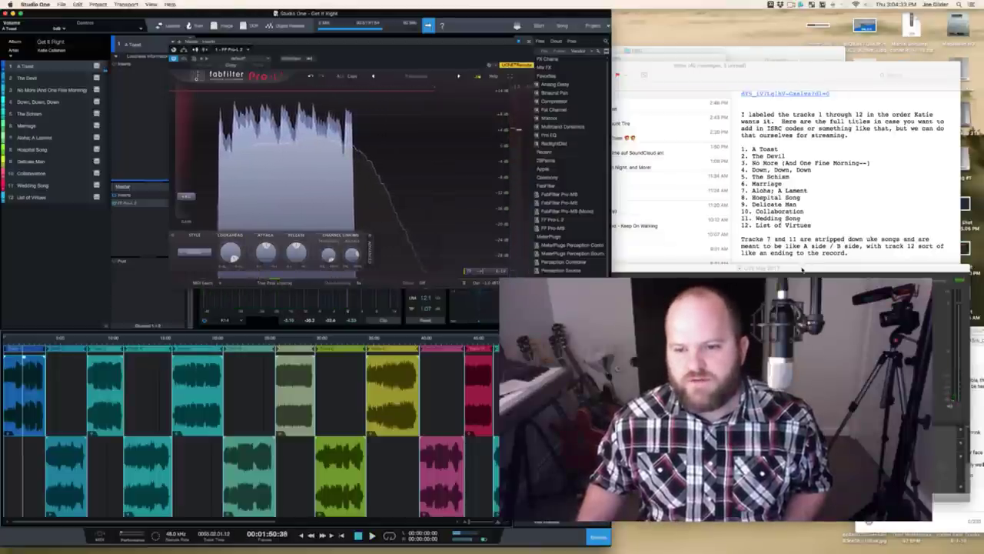
left_click(934, 483)
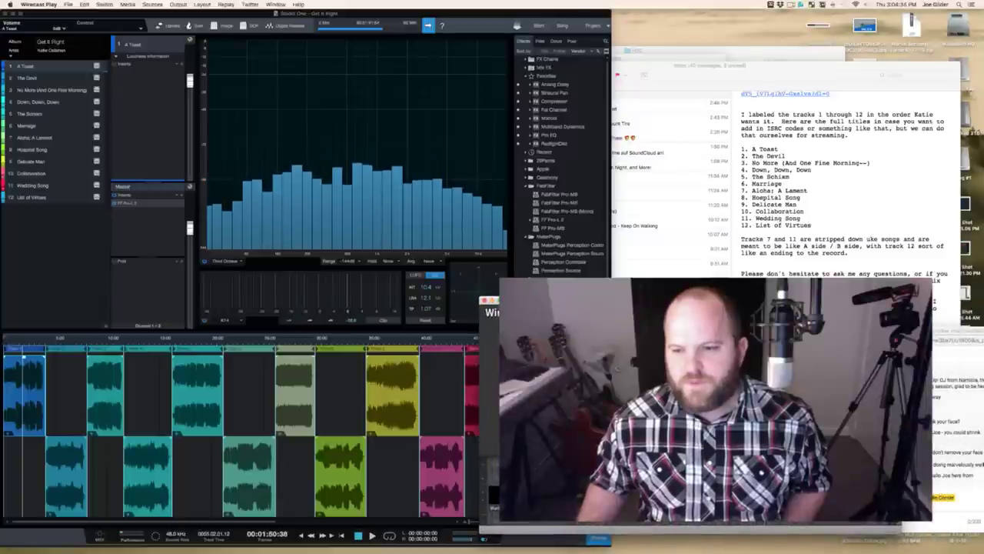
Step: Move the live chat window up to the free desktop area beside Studio One and enlarge it
left_click_drag(961, 332, 756, 9)
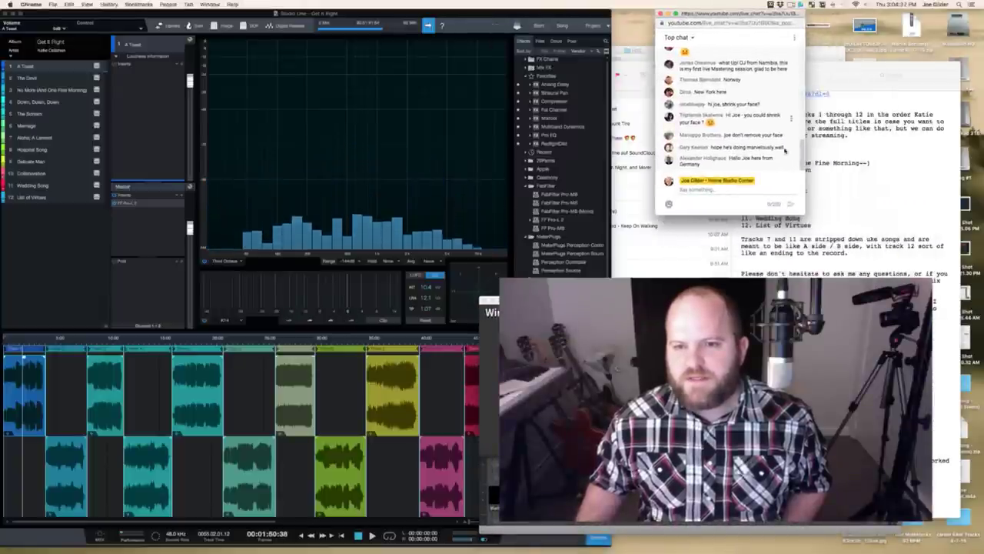
left_click_drag(804, 213, 900, 278)
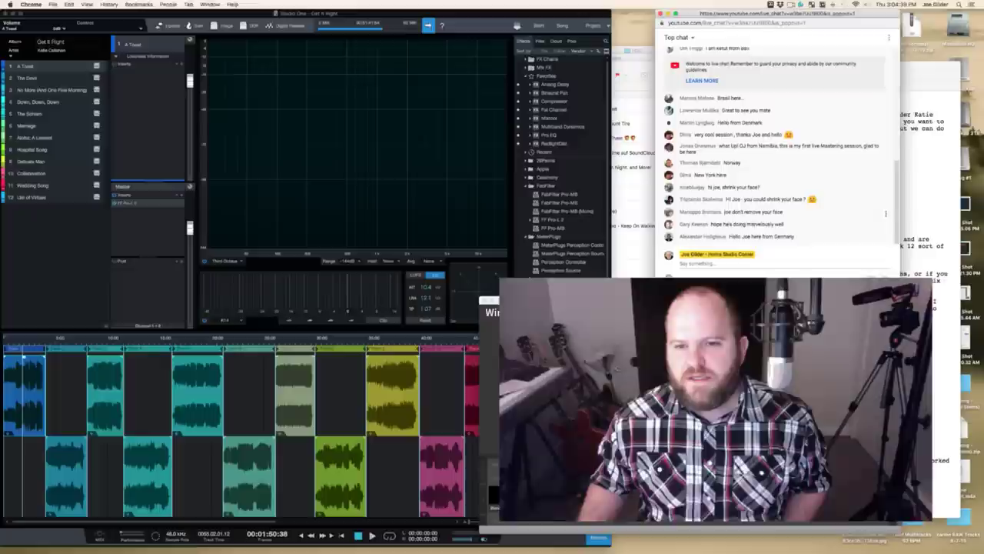
Step: Widen the Studio One window and shift the live chat window so it sits beside it without overlapping
left_click(609, 206)
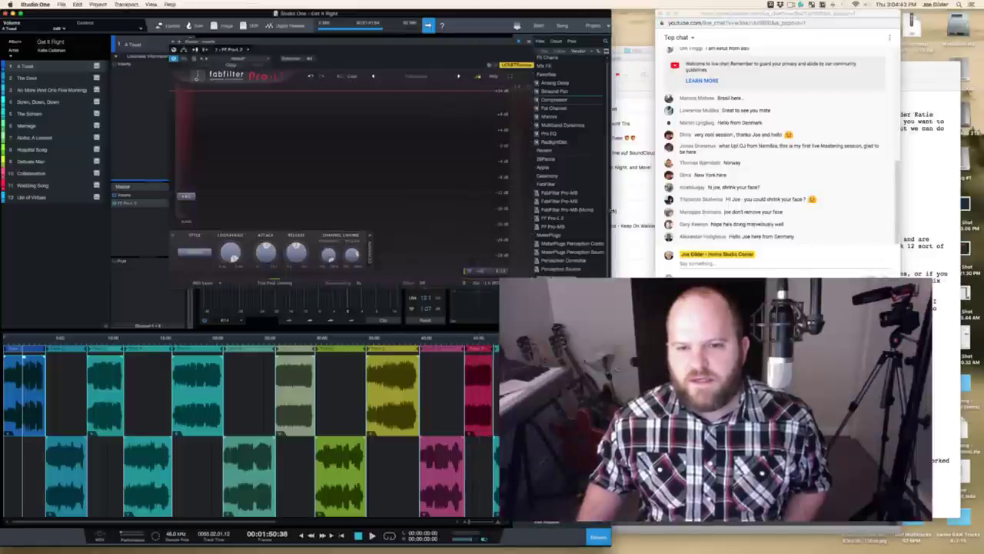
left_click_drag(612, 206, 705, 197)
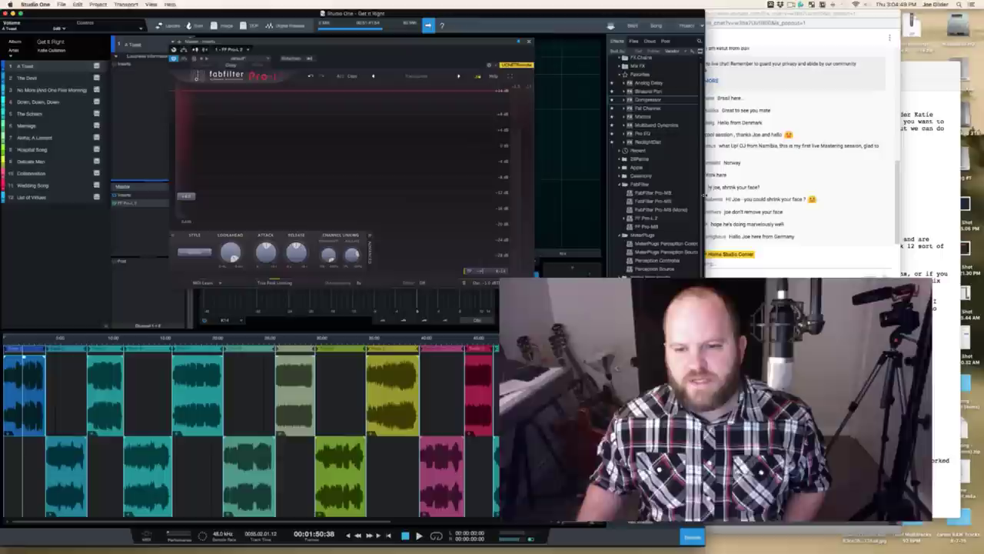
left_click_drag(782, 24, 833, 27)
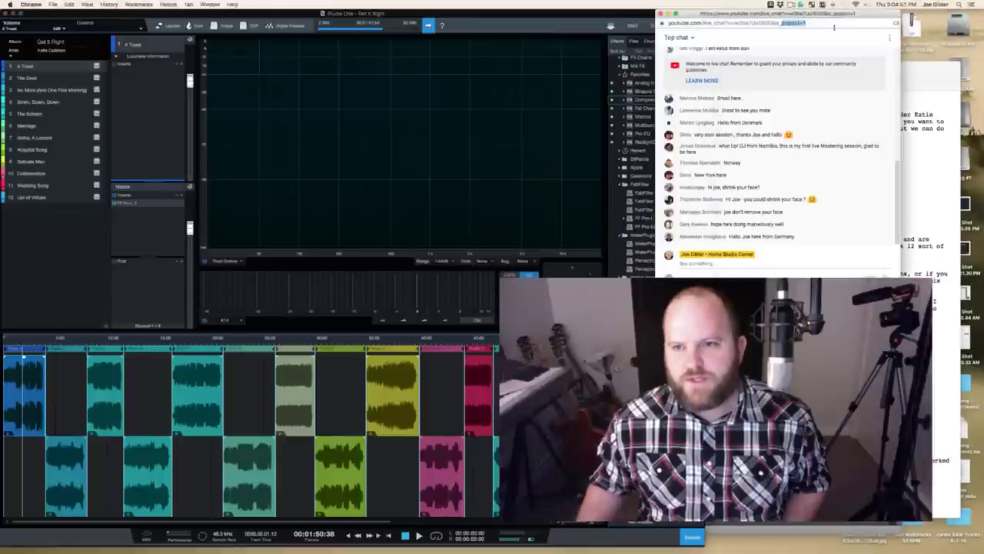
left_click_drag(748, 13, 822, 14)
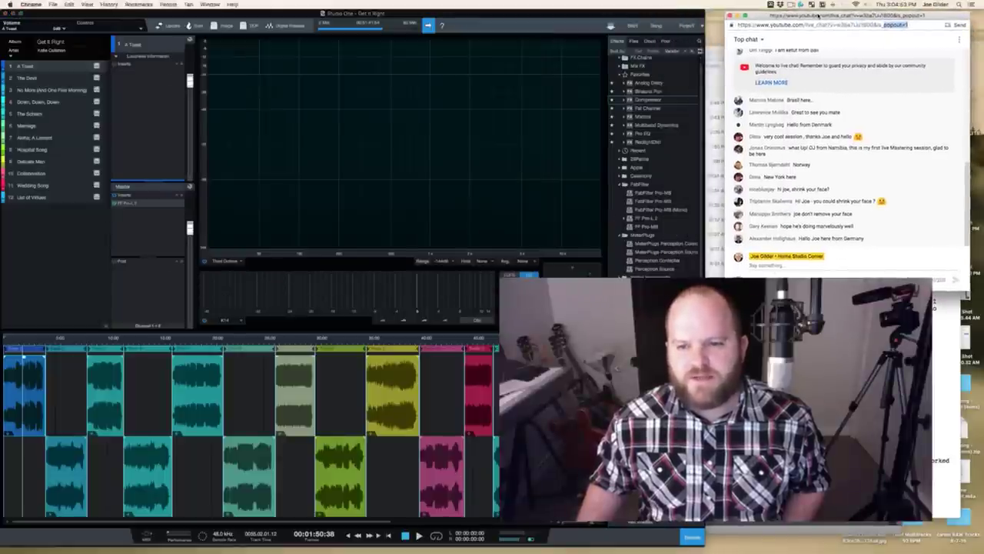
Step: Switch to Wirecast Play and move its window behind the webcam area, off the Studio One timeline
key("super+Tab")
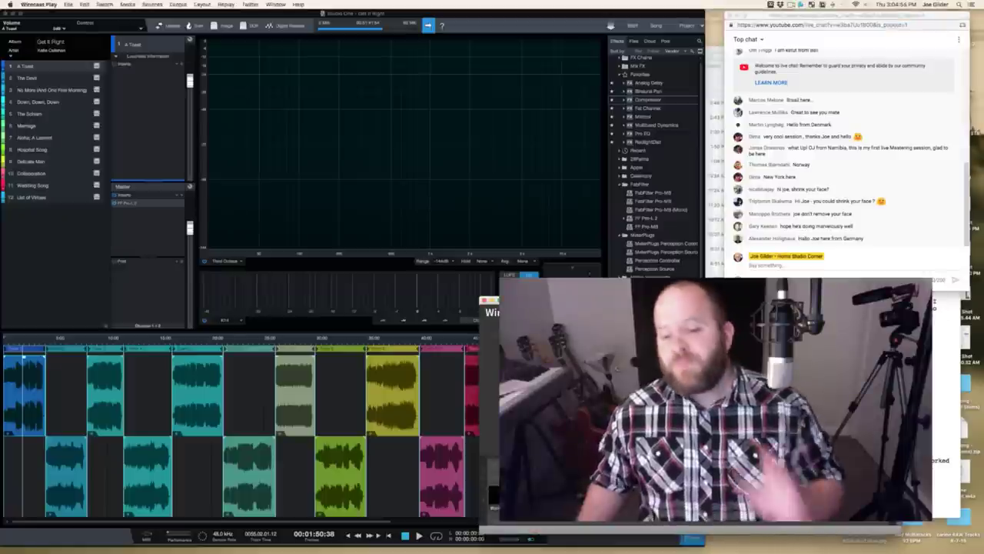
left_click_drag(523, 304, 585, 303)
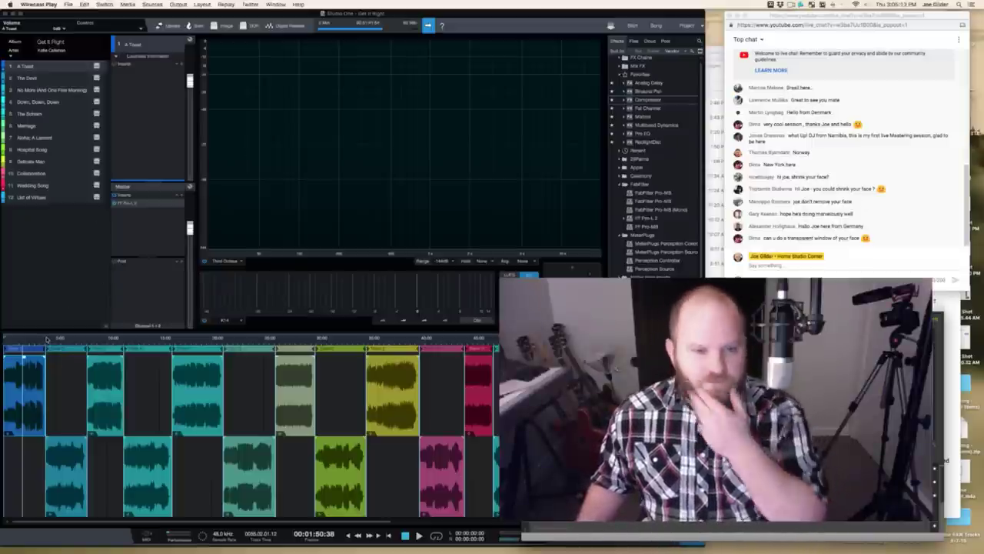
Step: Bring up the FabFilter Pro-L 2 limiter from the Master inserts and look at its limiting Style options
left_click(143, 202)
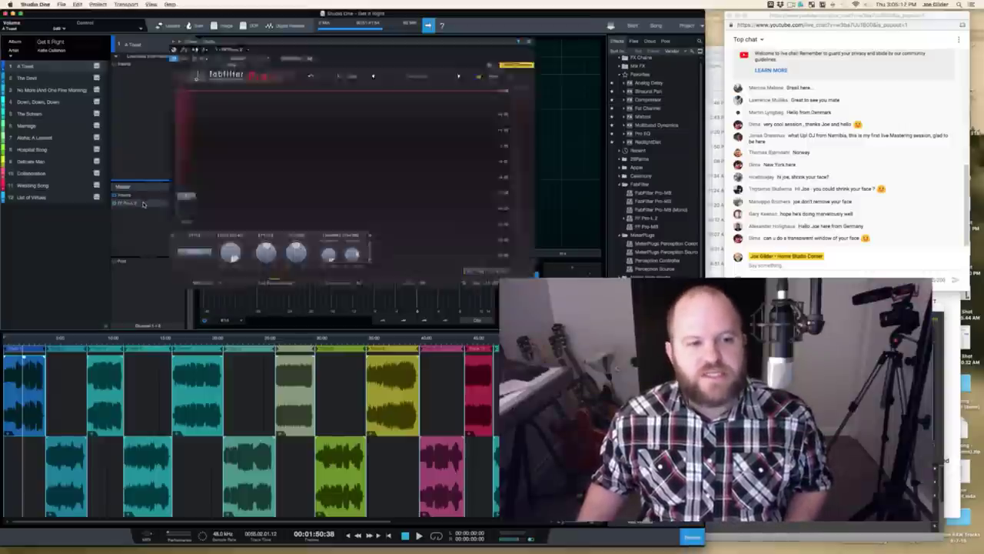
left_click(143, 202)
left_click(158, 204)
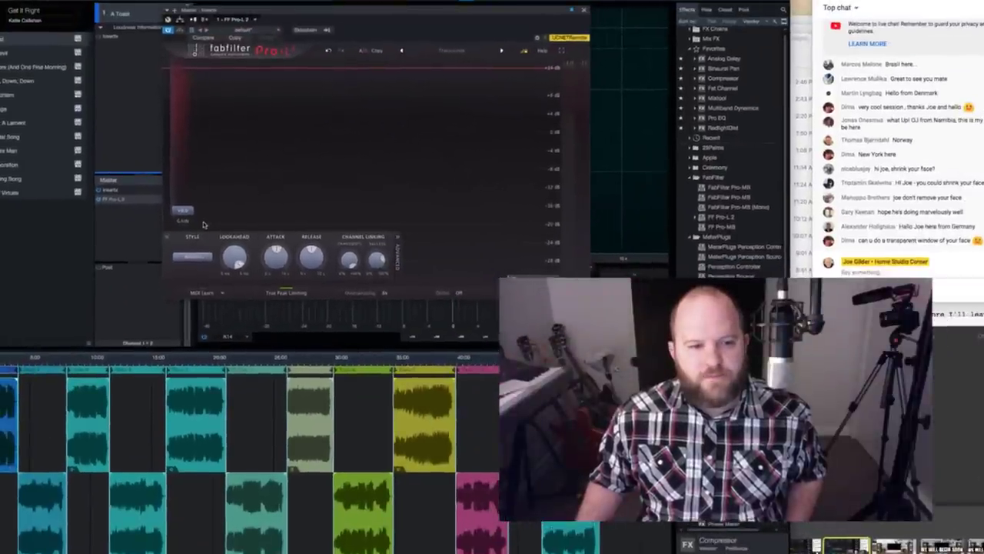
left_click(189, 258)
left_click(199, 237)
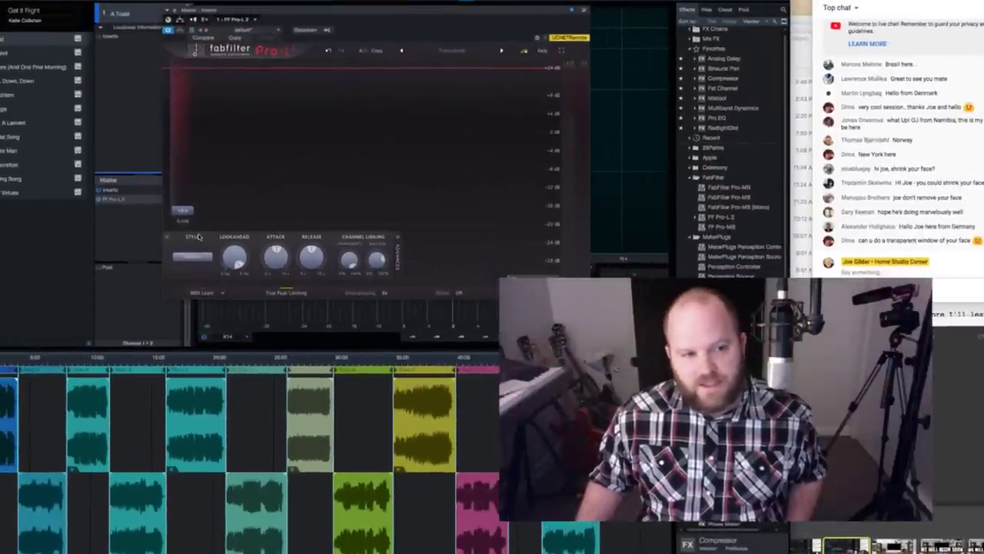
Step: Play the opening track and raise the master limiter's Gain strongly, and back it off to a moderate amount of gain reduction
mouse_move(183, 211)
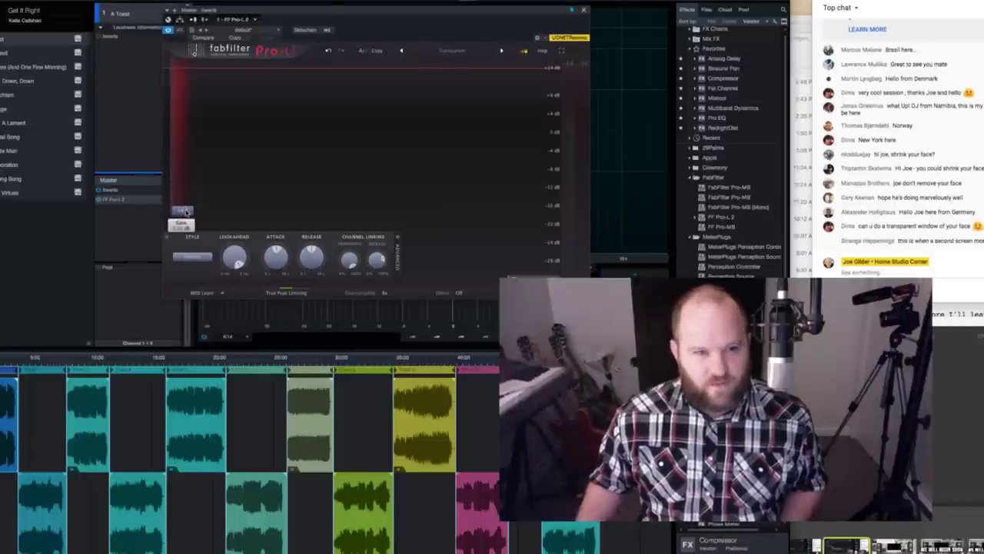
key("space")
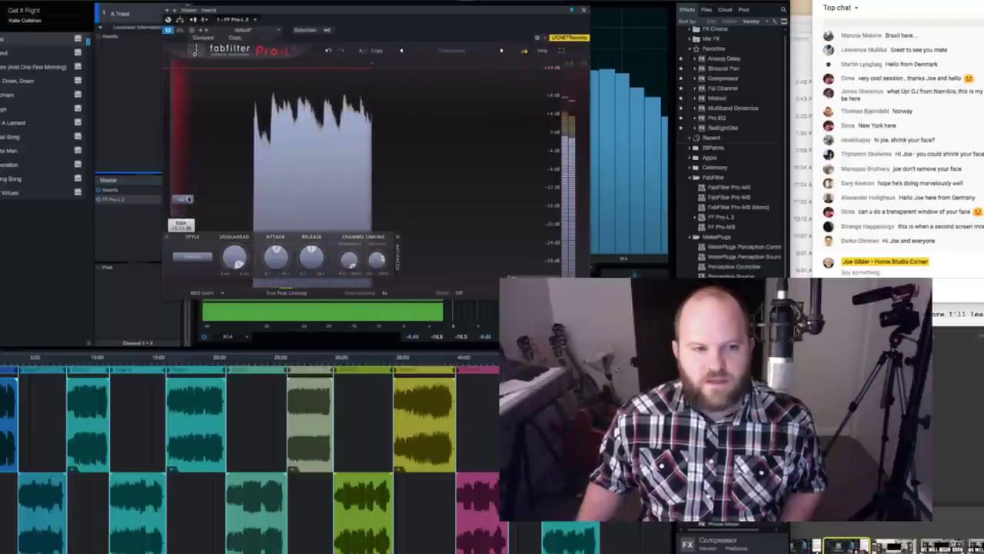
left_click_drag(186, 209, 193, 144)
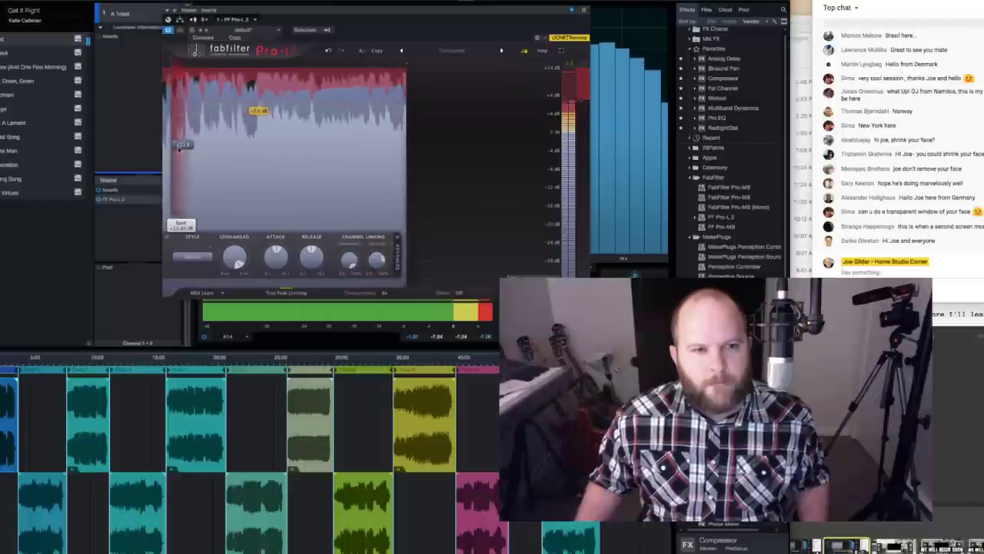
left_click_drag(183, 147, 184, 172)
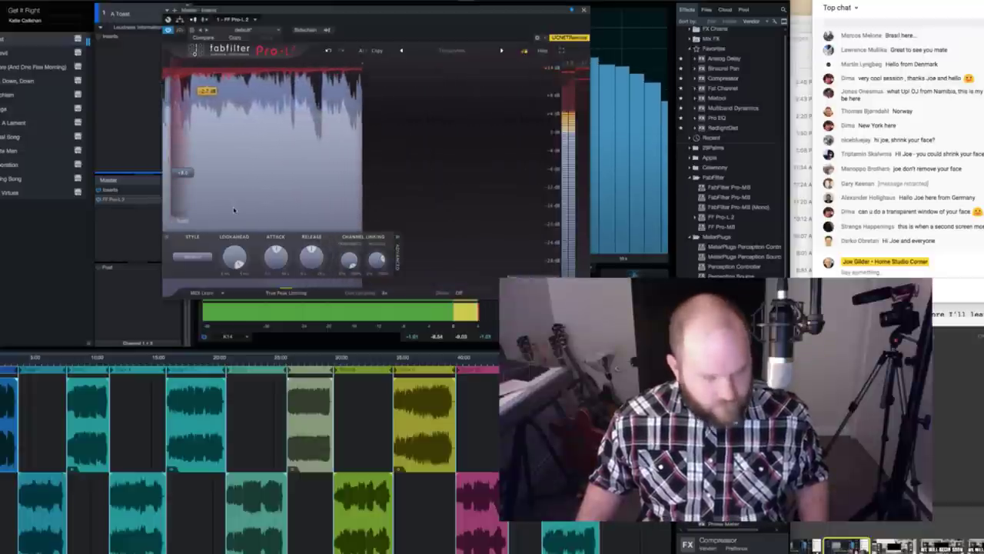
Step: Audition the limiter's Transparent, Punchy and Dynamic styles during playback and return the Style to Modern
left_click(194, 256)
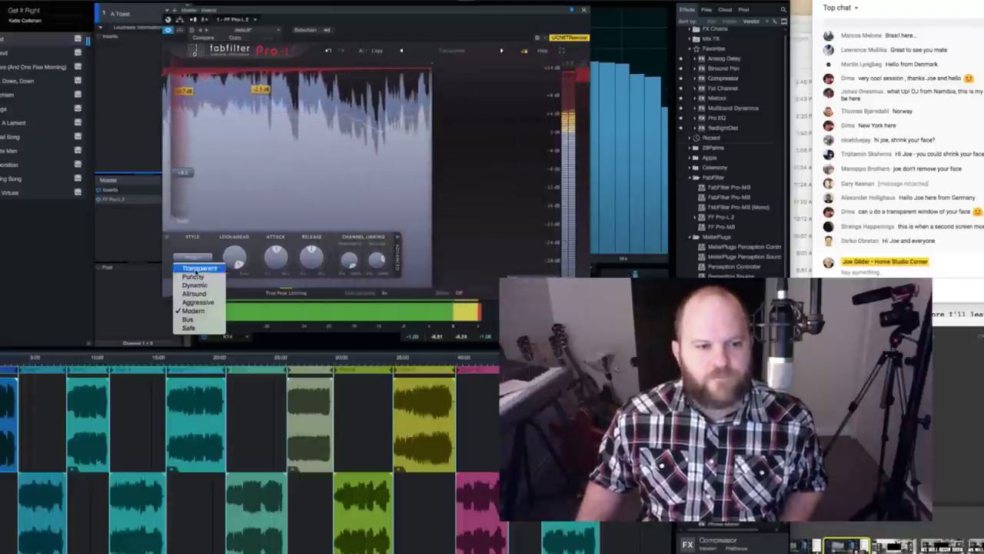
left_click(194, 256)
left_click(195, 258)
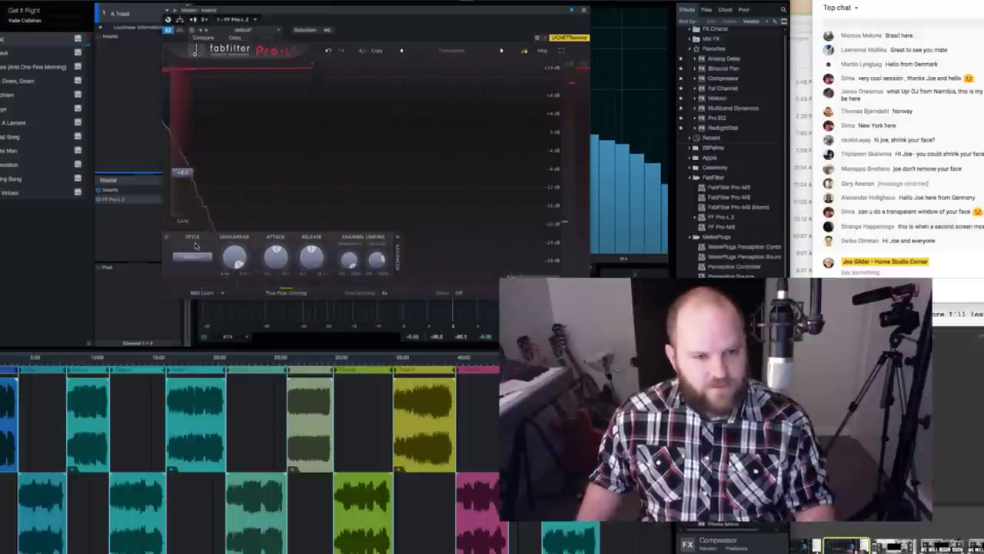
left_click(194, 256)
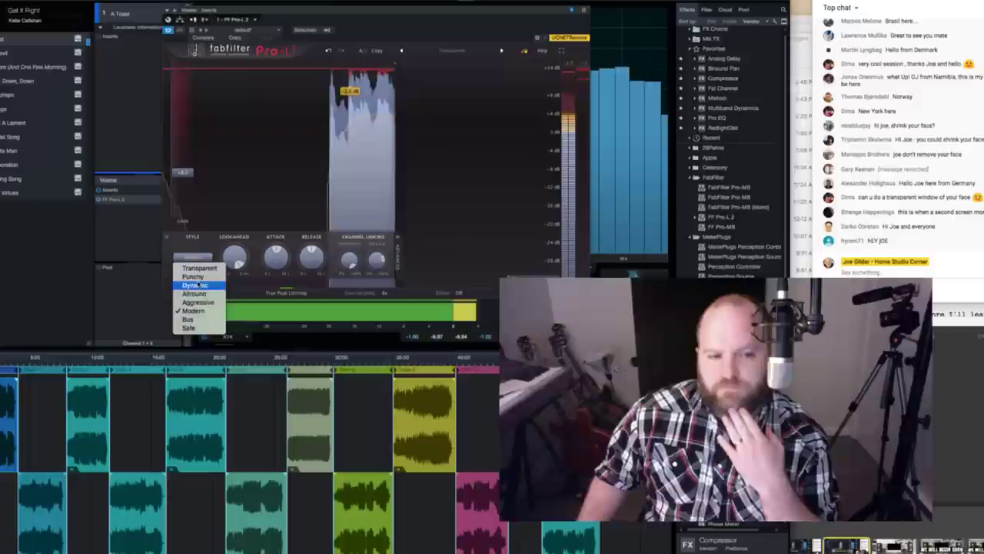
left_click(200, 267)
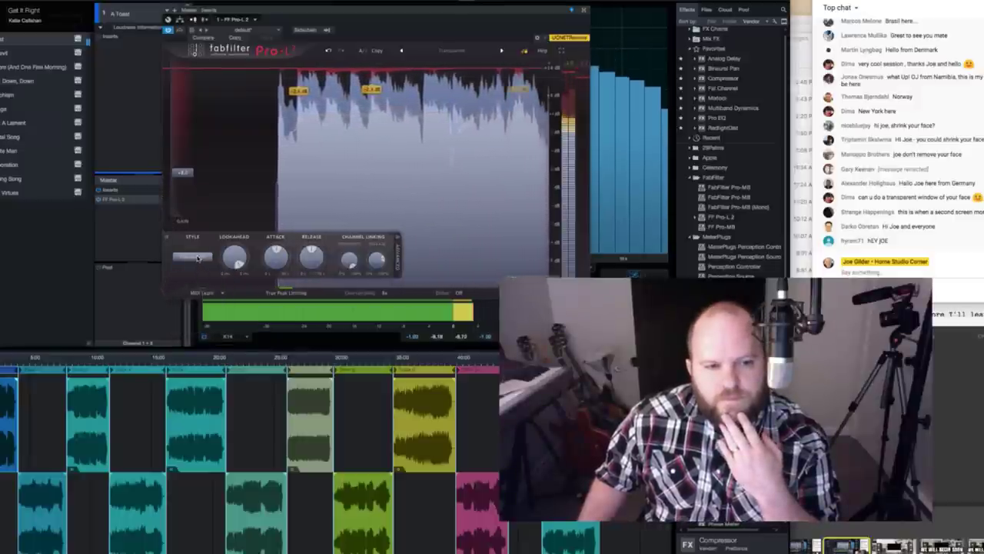
left_click(198, 257)
left_click(196, 276)
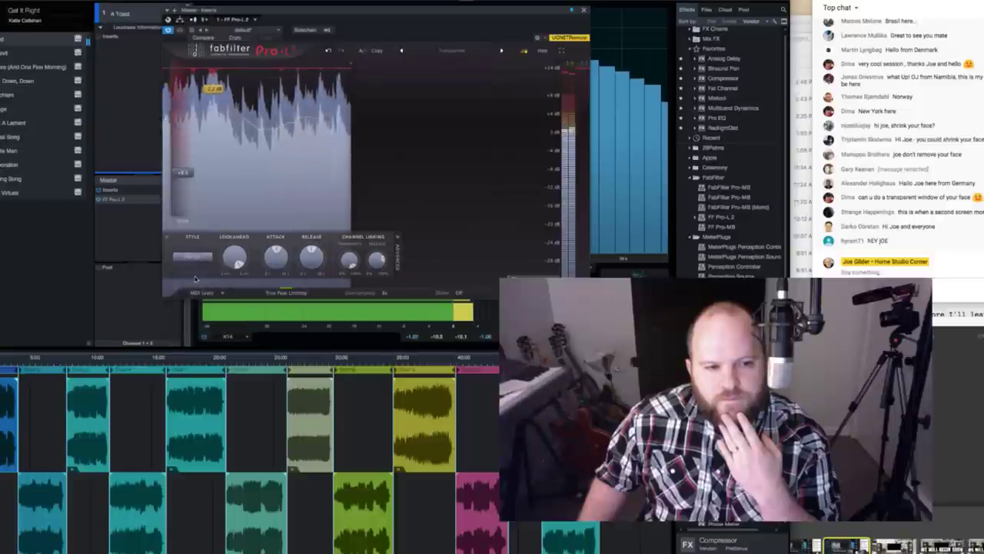
left_click(197, 260)
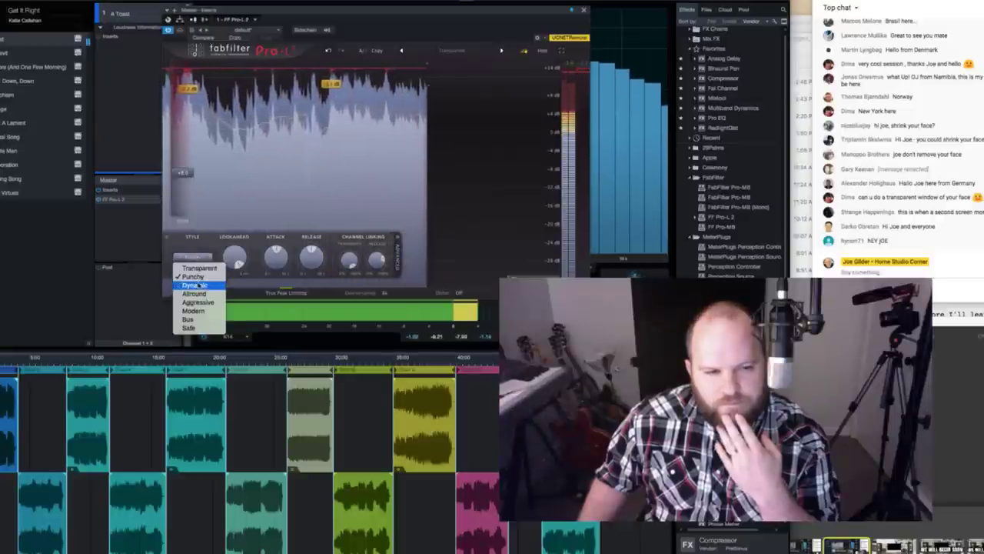
left_click(194, 285)
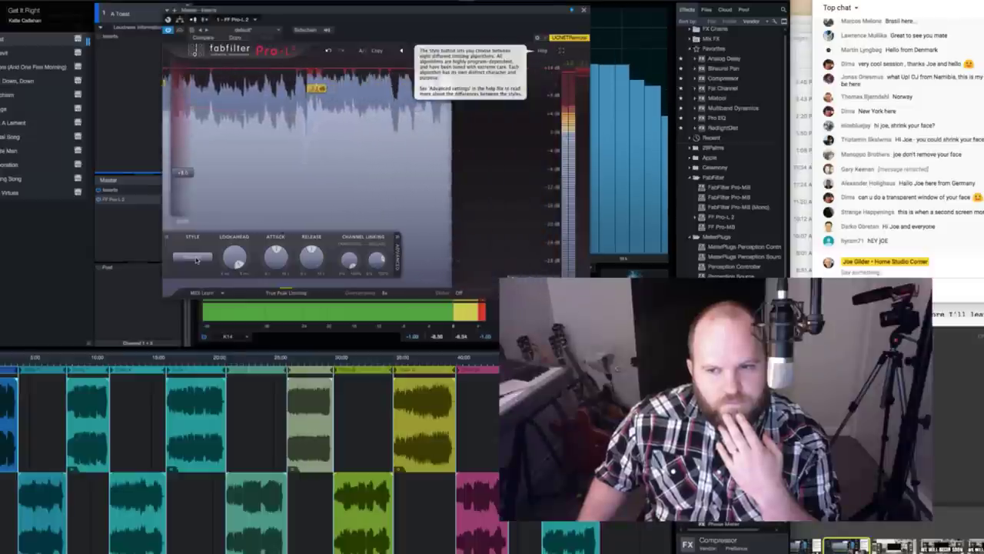
left_click(196, 260)
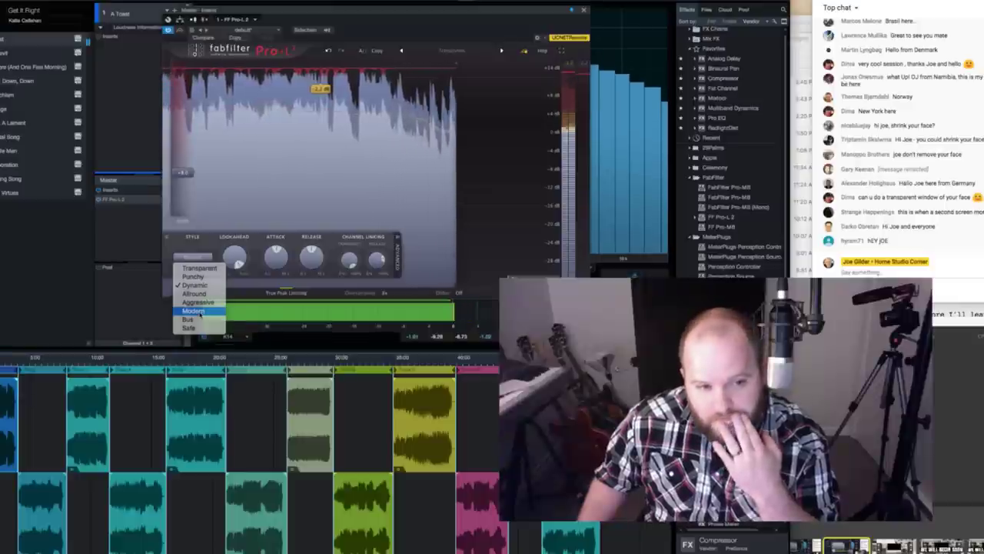
left_click(200, 313)
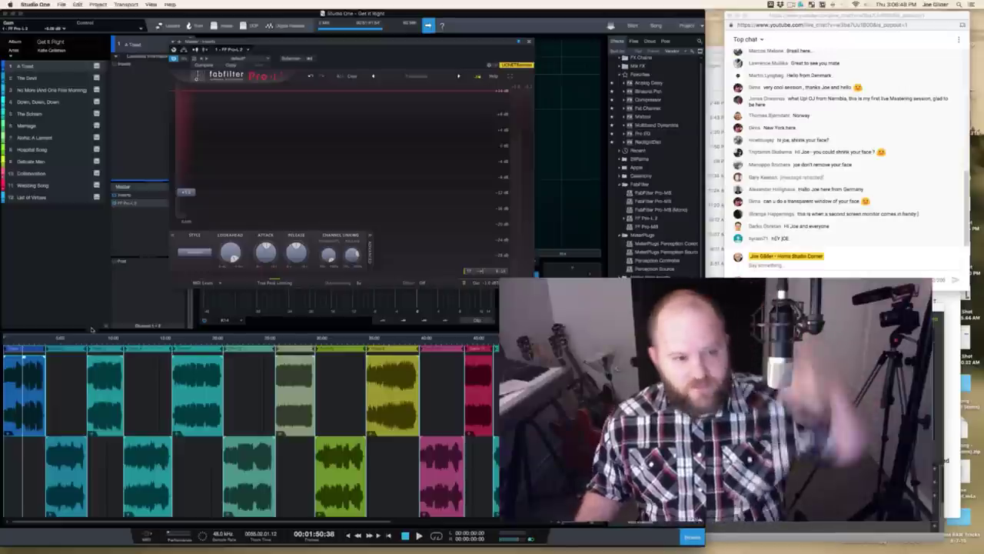
Step: Move the Pro-L 2 window up to uncover the level meter and play the first track from about 2:47 to check its loudness
left_click(30, 343)
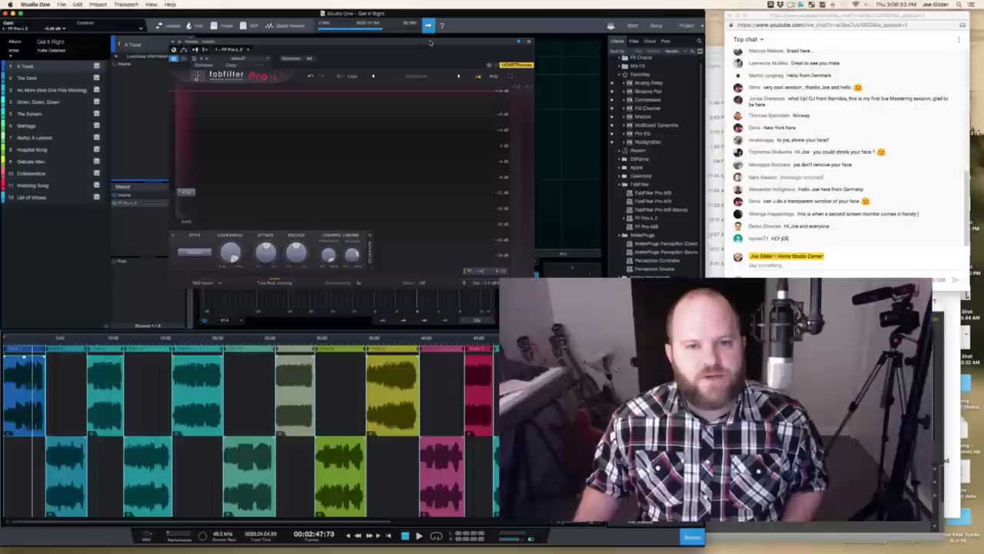
left_click_drag(431, 43, 431, 21)
key("space")
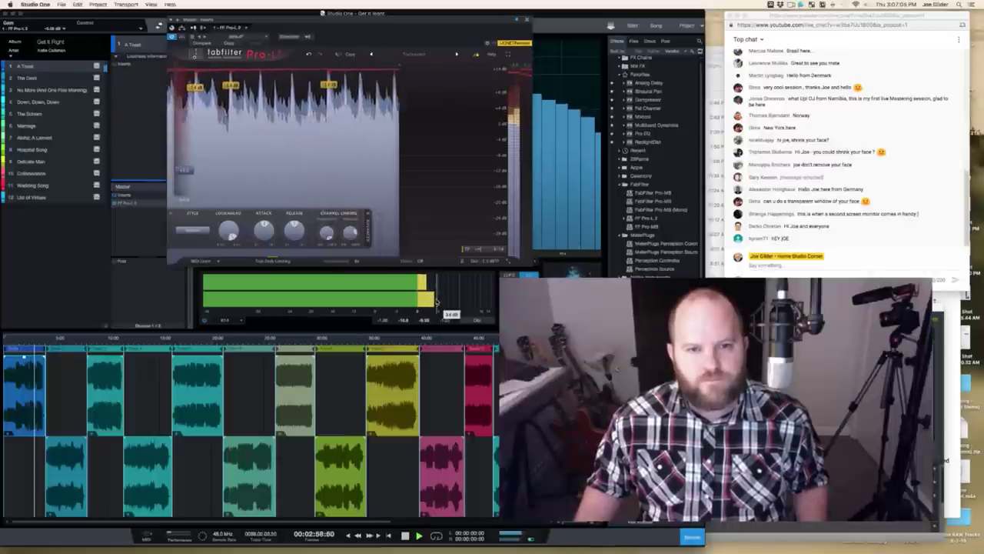
key("space")
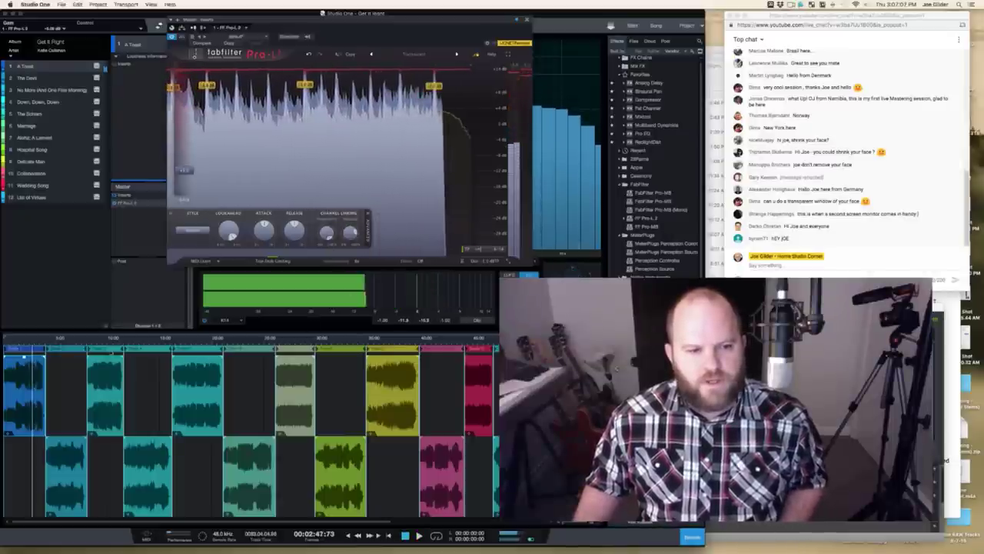
Step: Spot-check the limited level of later tracks by playing the album from around 7, 10, 20 and 28 minutes
left_click(79, 339)
key("space")
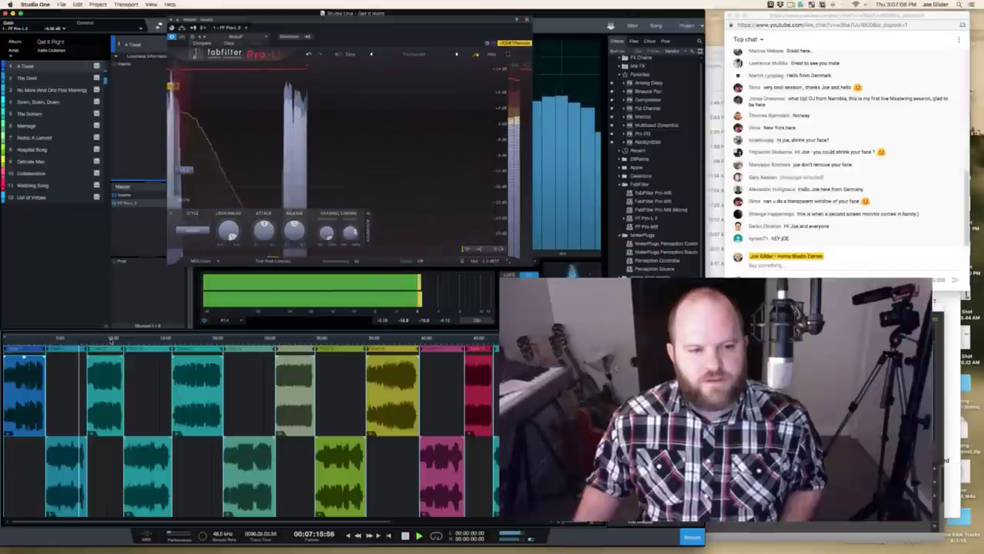
left_click(113, 339)
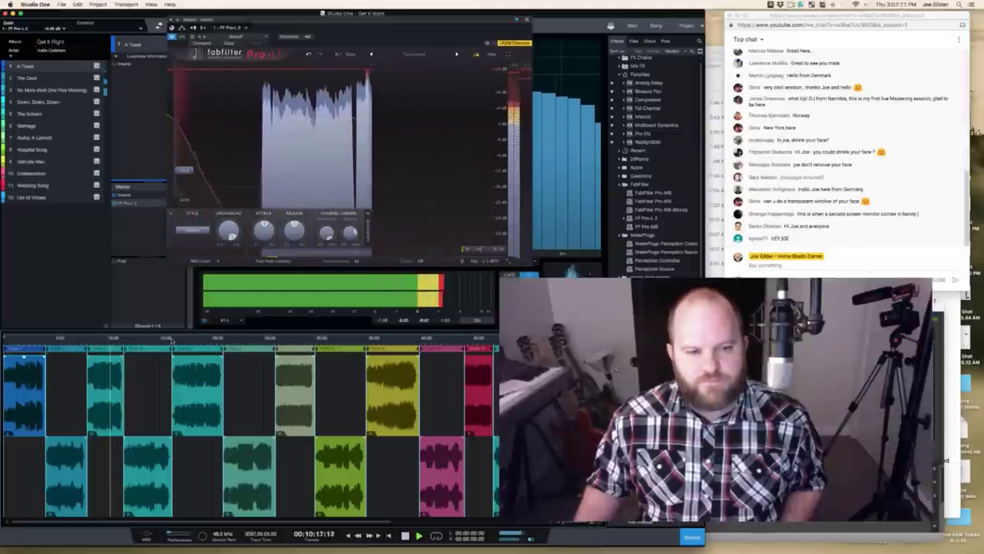
left_click(214, 339)
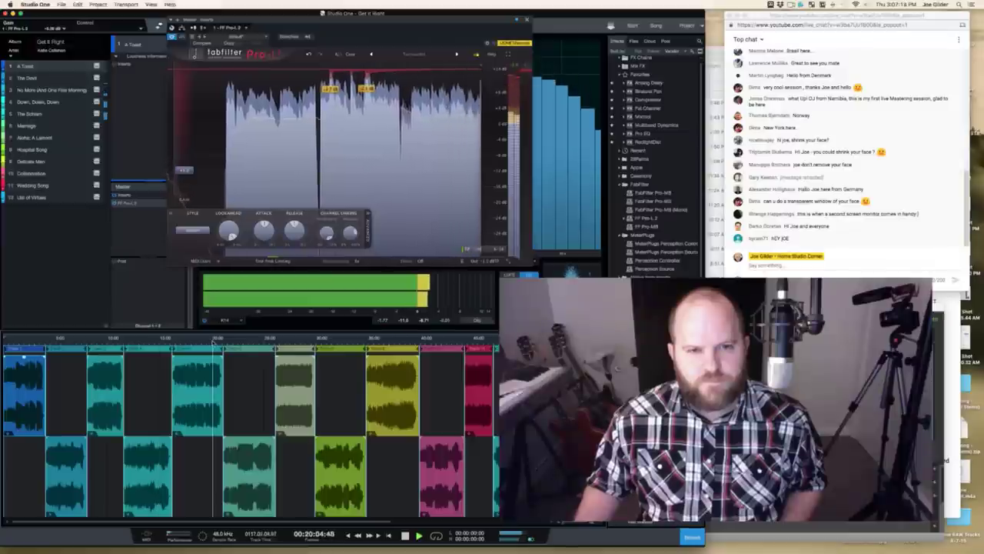
left_click(296, 339)
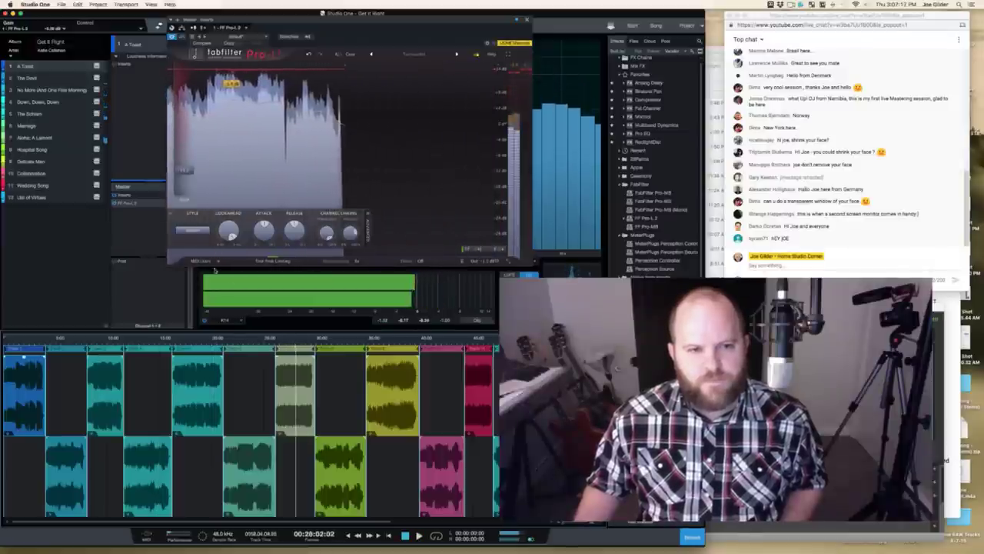
key("space")
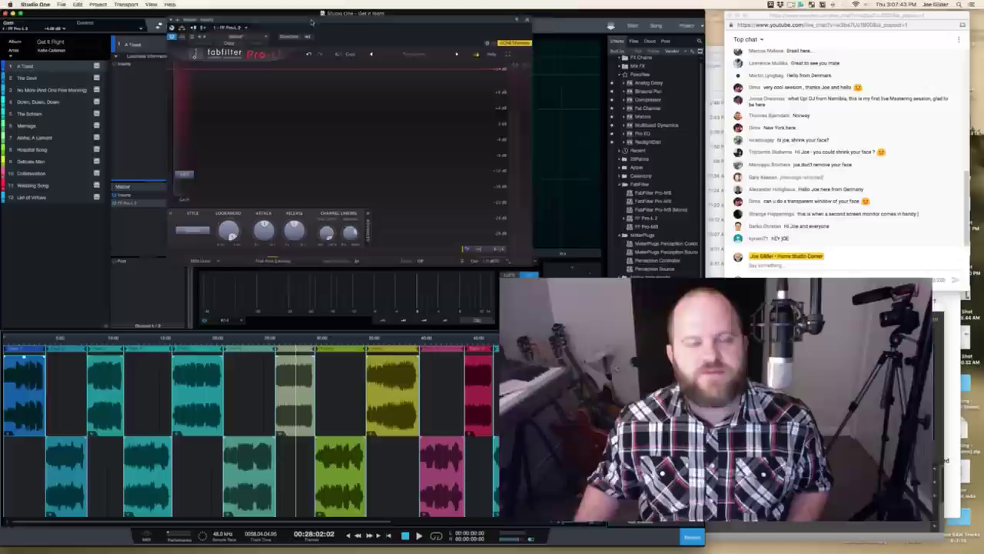
Step: Move the Pro-L 2 window clear of the track and master faders and put the playhead at the start of the first track
left_click_drag(311, 21, 413, 65)
left_click(25, 344)
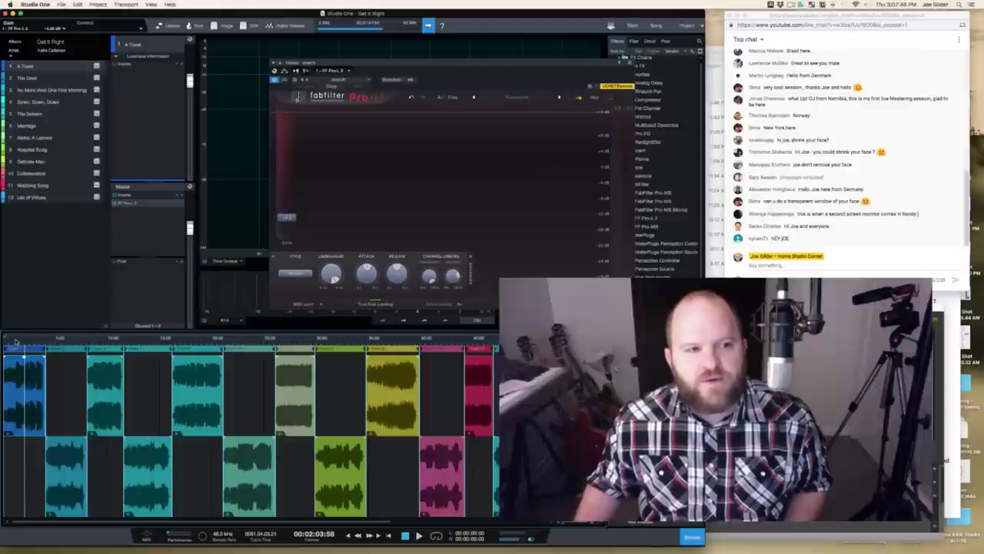
key("e")
key("e")
key("e")
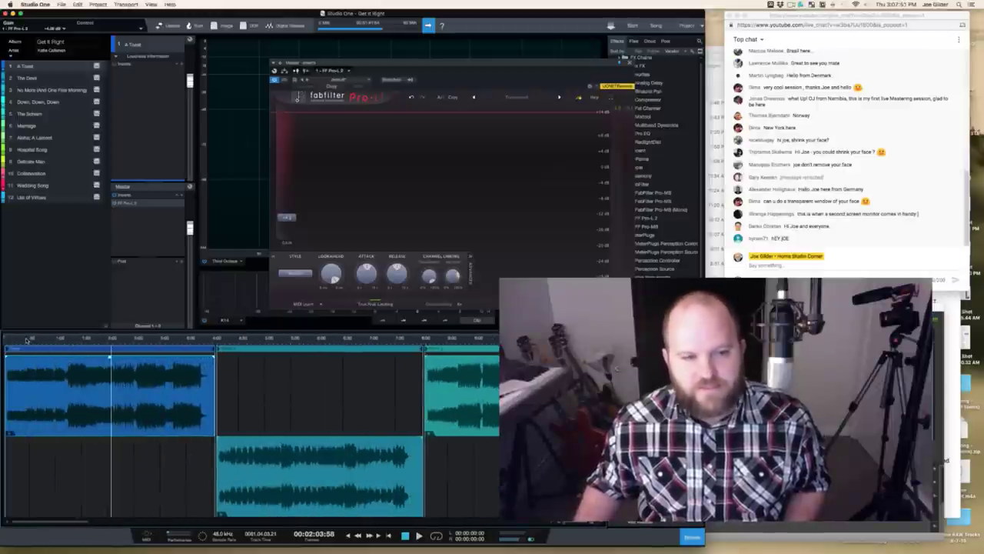
key("e")
key("e")
key("e")
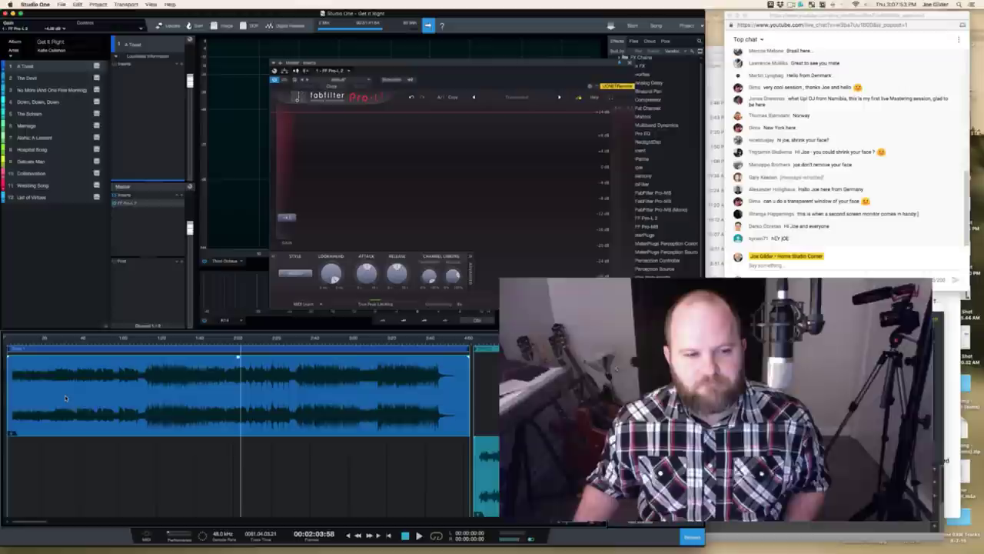
left_click(11, 342)
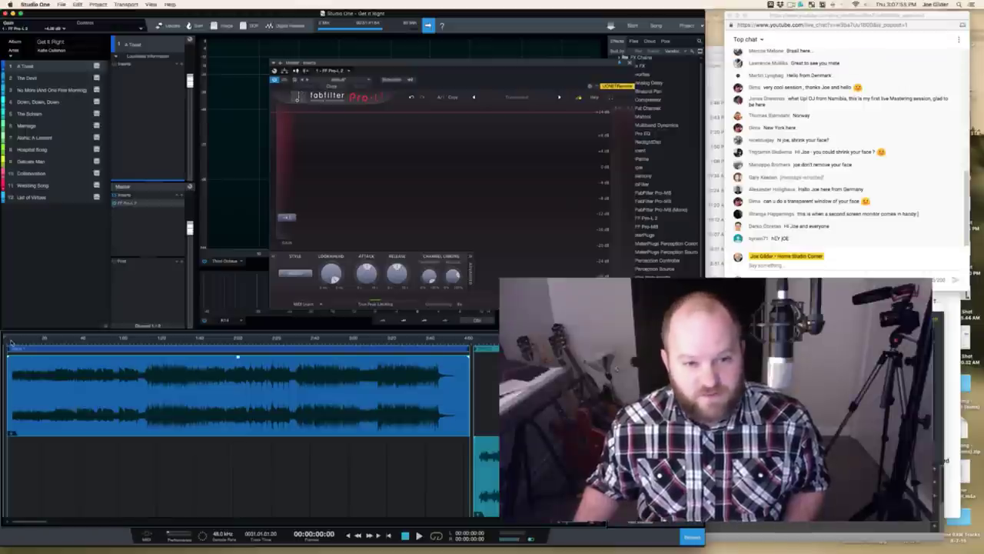
key("e")
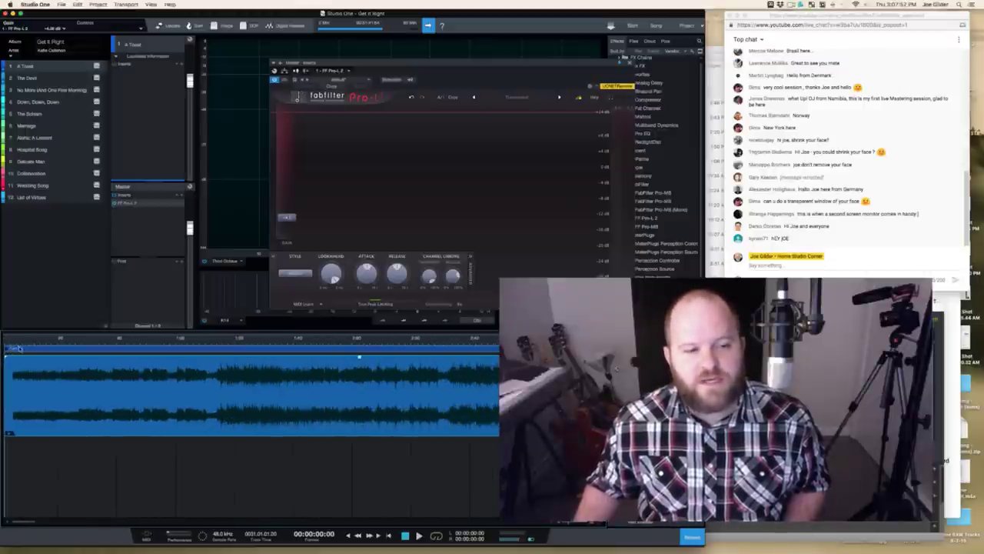
Step: Examine the waveforms of the opening tracks and of the whole album sequence at different zoom levels
key("w")
key("w")
key("w")
key("w")
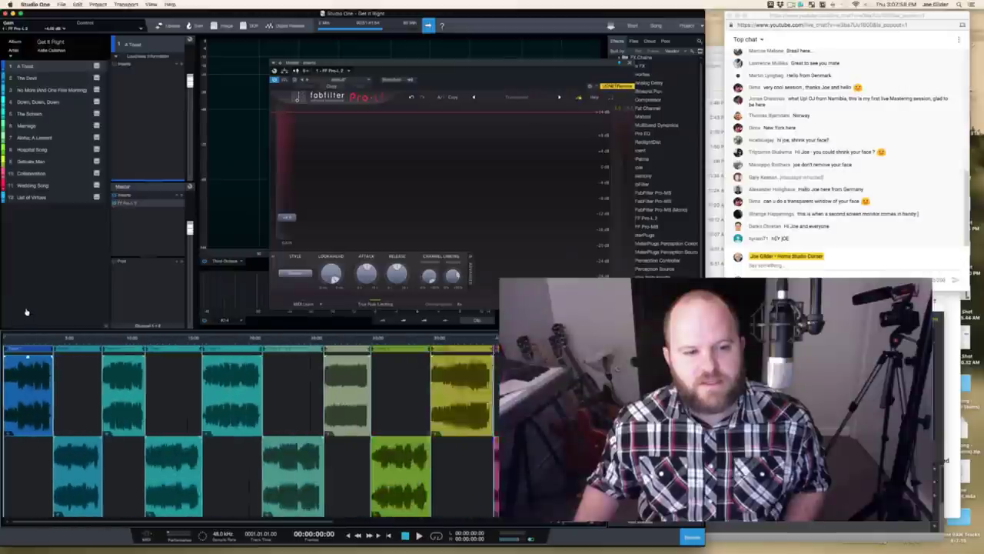
key("e")
key("e")
key("e")
key("e")
key("e")
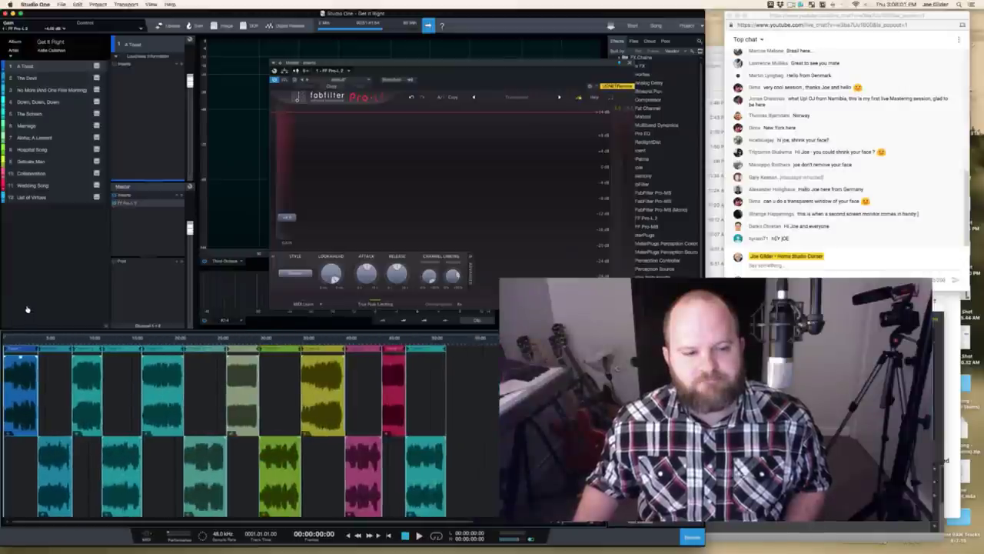
key("e")
key("e")
key("e")
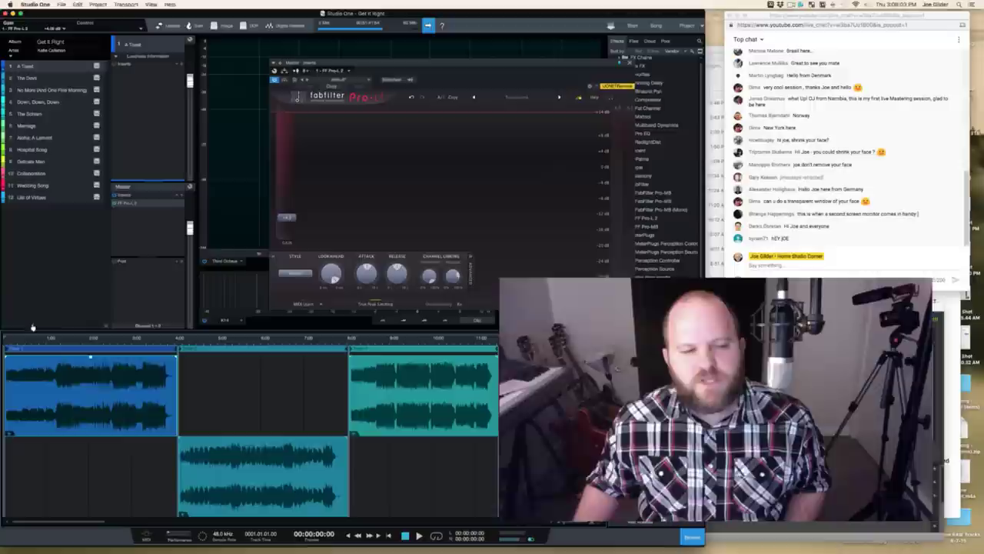
key("w")
key("w")
key("w")
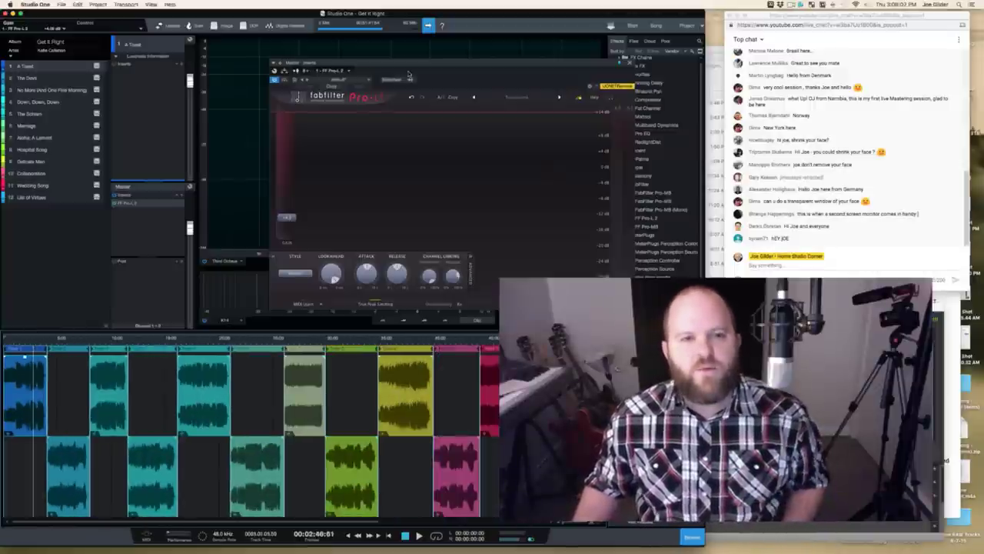
Step: Reposition the Pro-L 2 window so the level meter and channel faders both show, and try the A Toast track's volume fader
left_click_drag(409, 73, 329, 30)
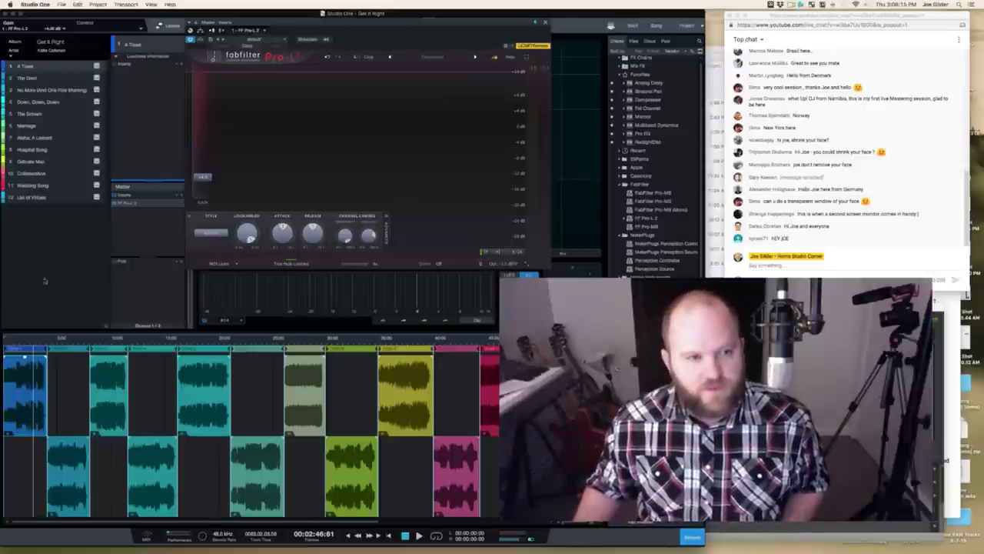
left_click_drag(260, 22, 291, 22)
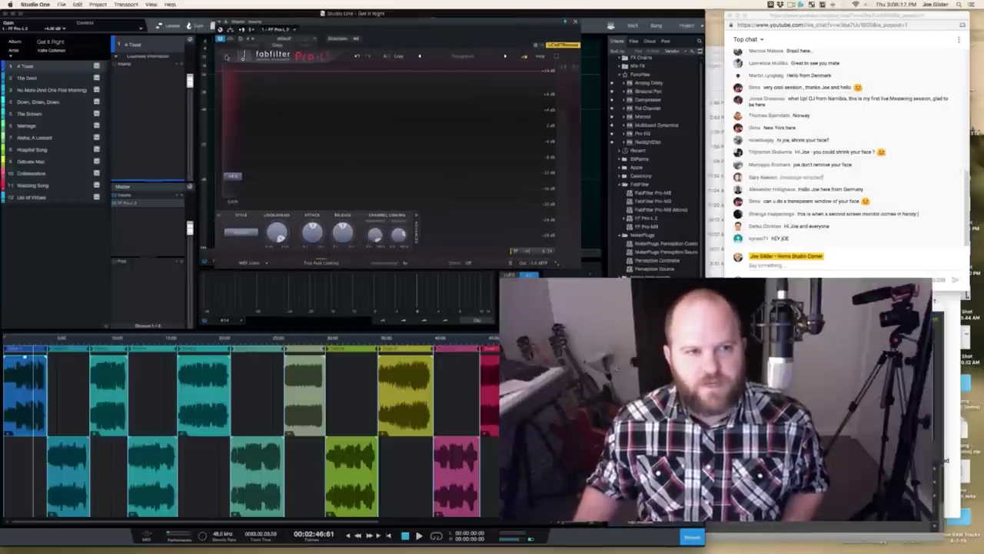
left_click_drag(191, 81, 192, 52)
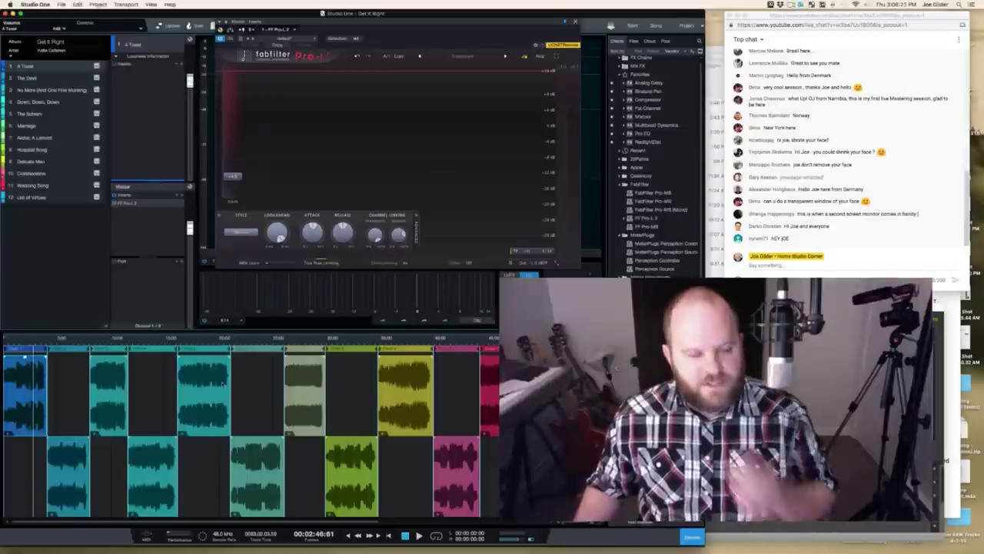
Step: Return the playhead to the start of the album and focus the timeline on the opening tracks
left_click(10, 341)
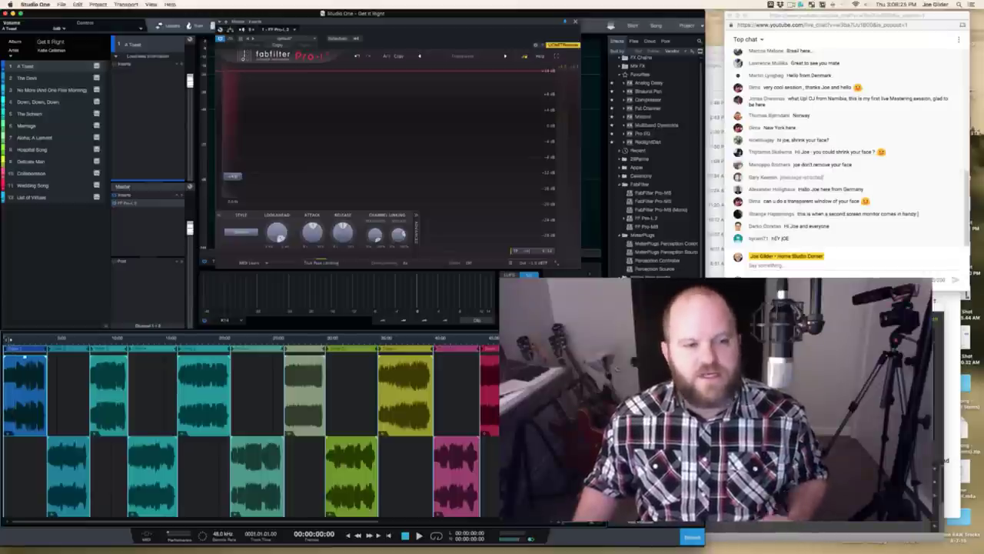
scroll(19, 368, "up", 5)
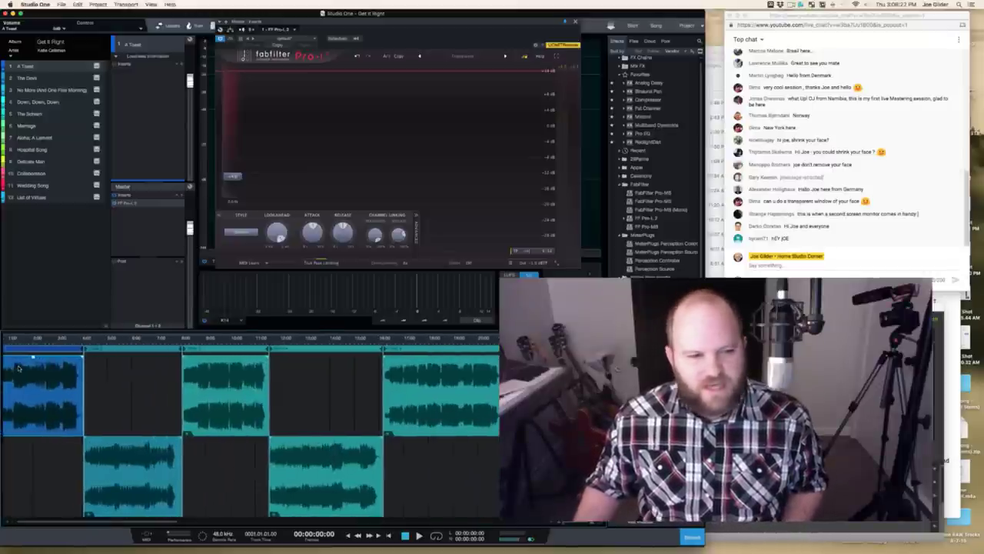
Step: Play short passages of A Toast from about 00:56 to check its level against the limiter
scroll(33, 380, "up", 2)
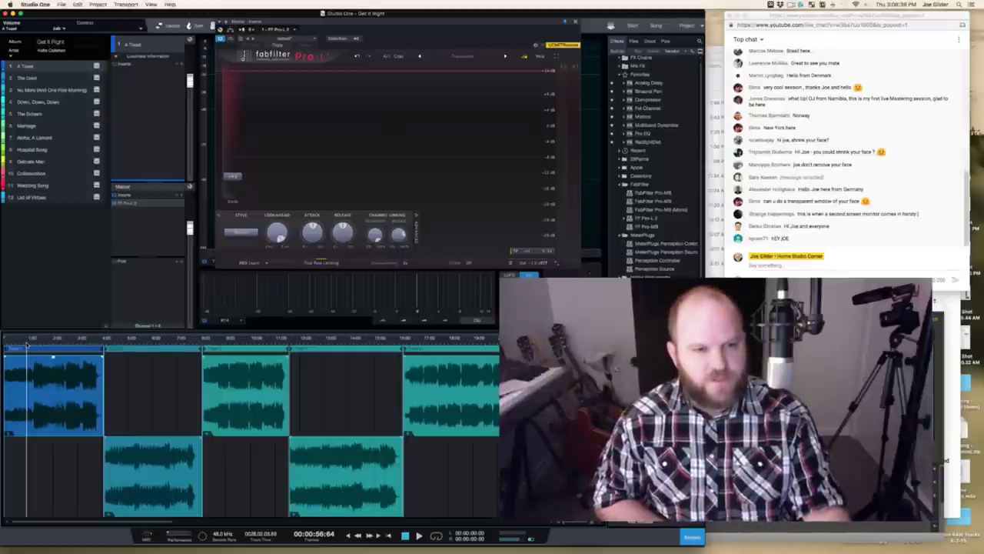
key("space")
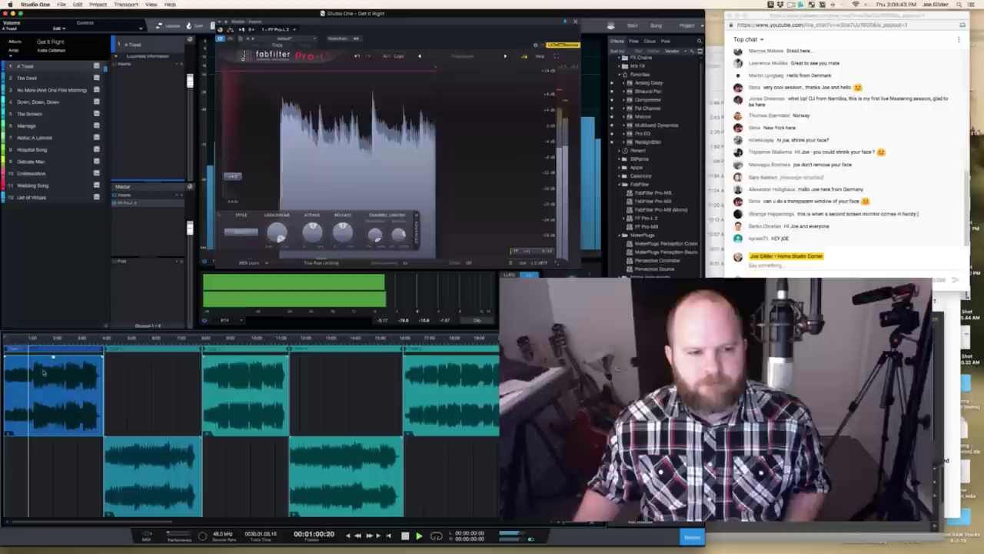
key("space")
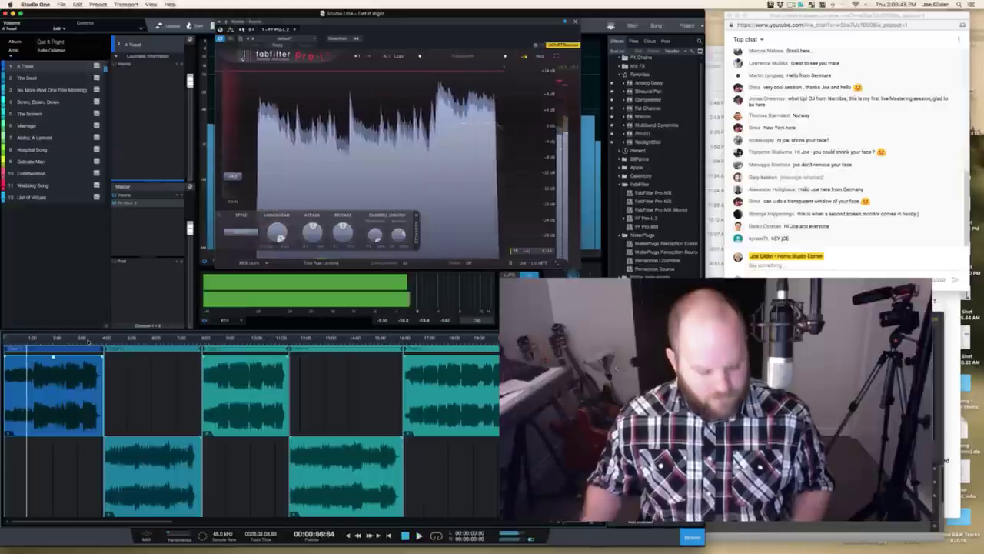
key("space")
key("space")
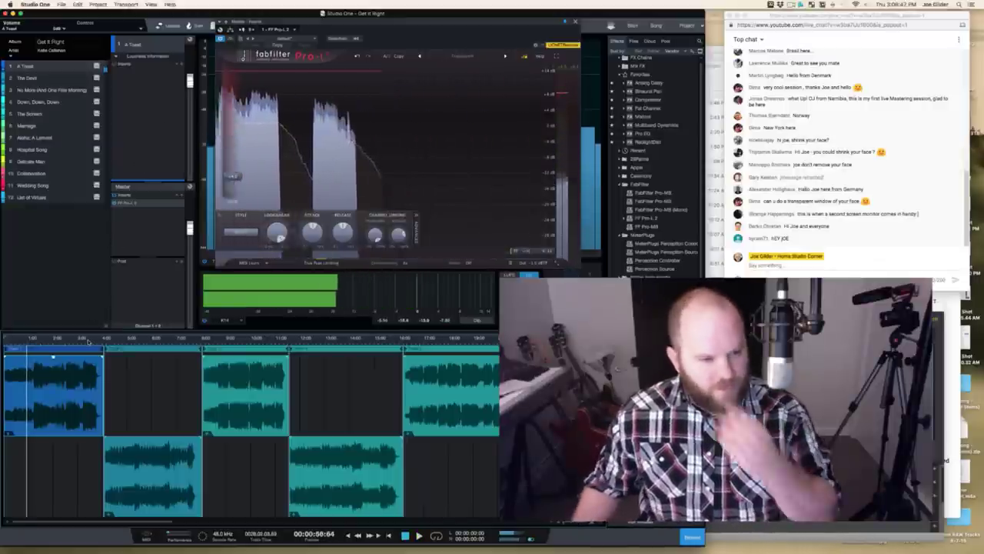
Step: Play the ending of A Toast from about 03:19 and raise the track's volume slightly
left_click(86, 339)
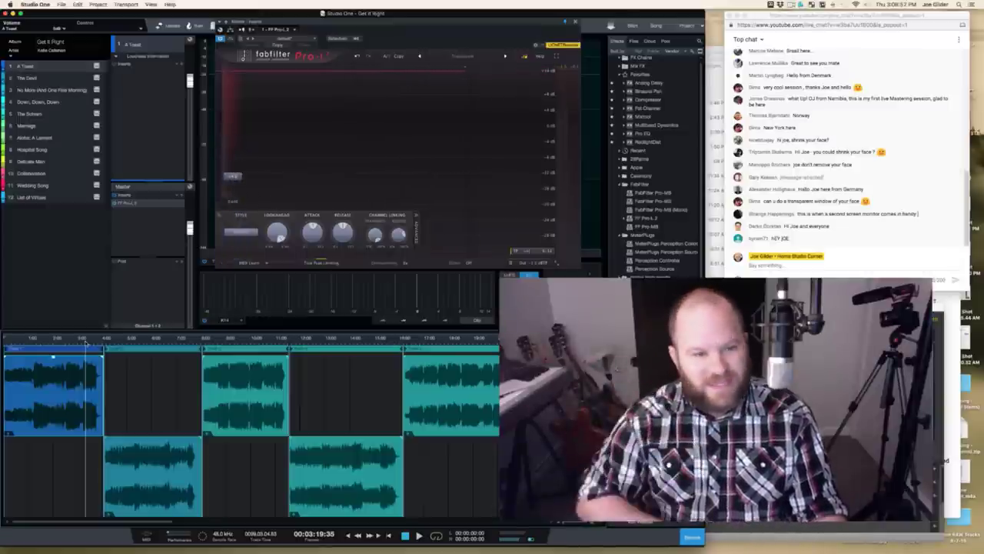
key("space")
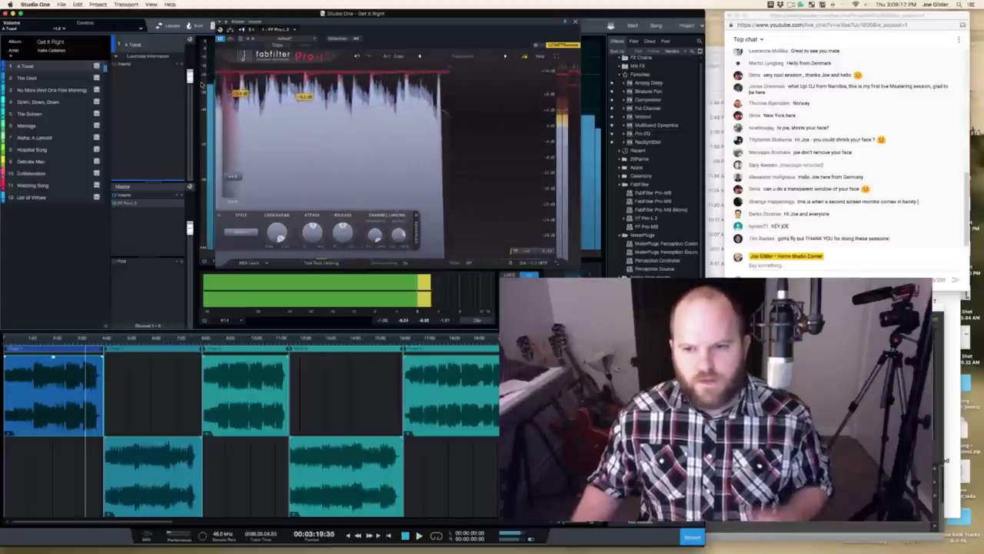
key("space")
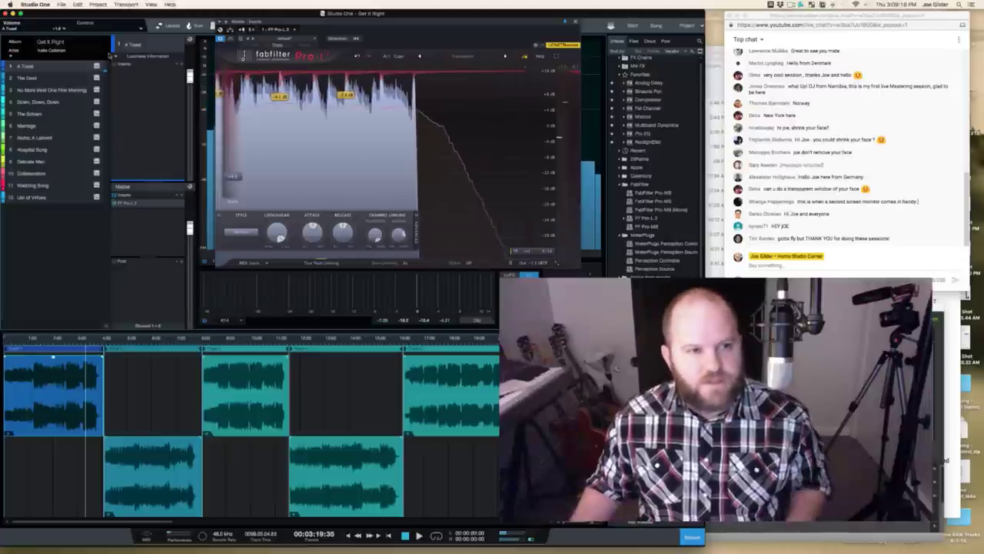
Step: Play the second track, The Devil, from about 06:18 and raise its volume to about +1.4 dB
left_click(68, 79)
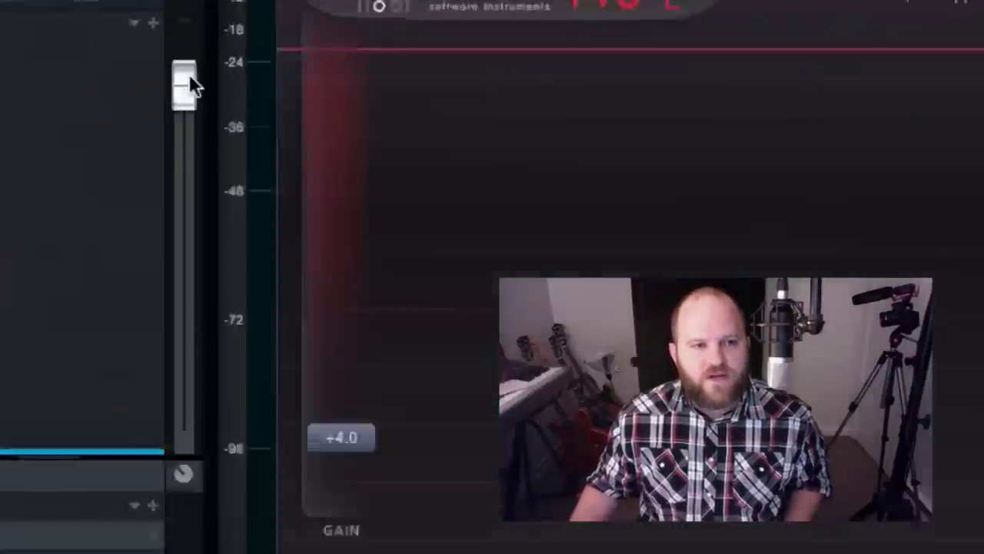
mouse_move(190, 80)
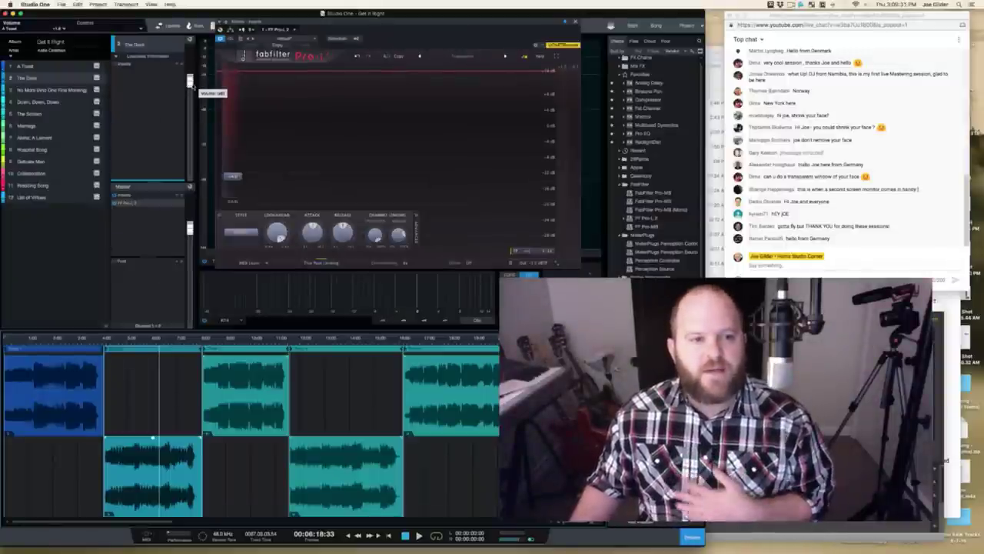
left_click_drag(191, 83, 193, 73)
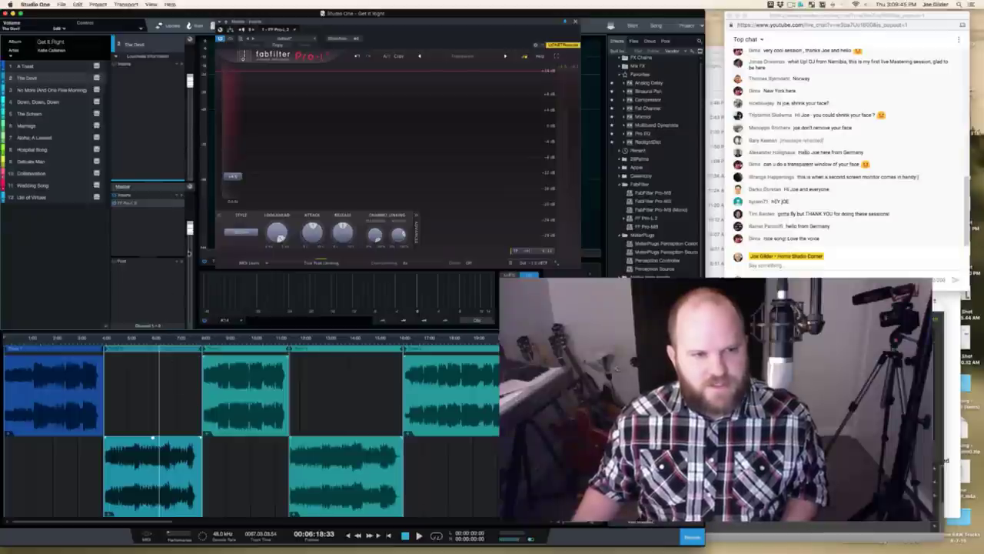
key("space")
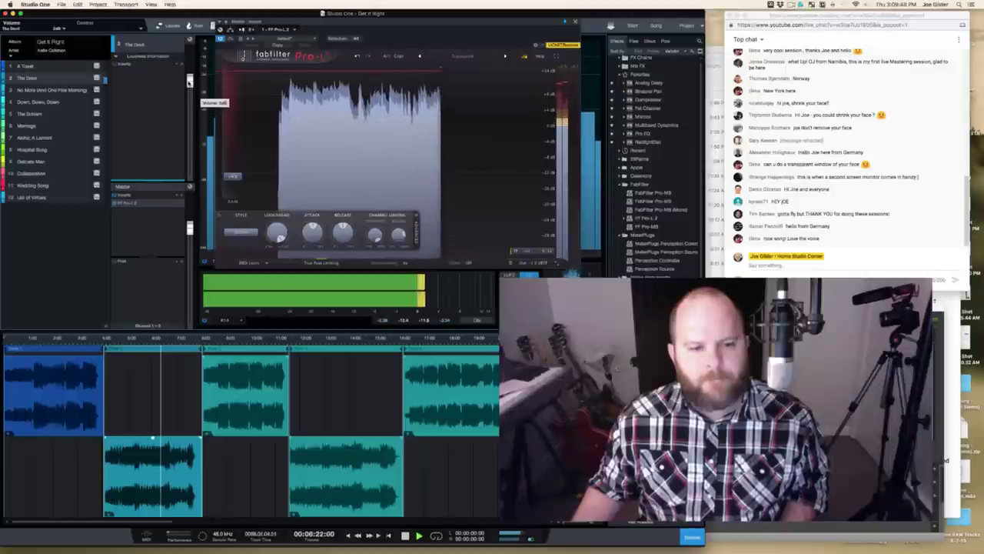
left_click_drag(189, 80, 189, 77)
key("space")
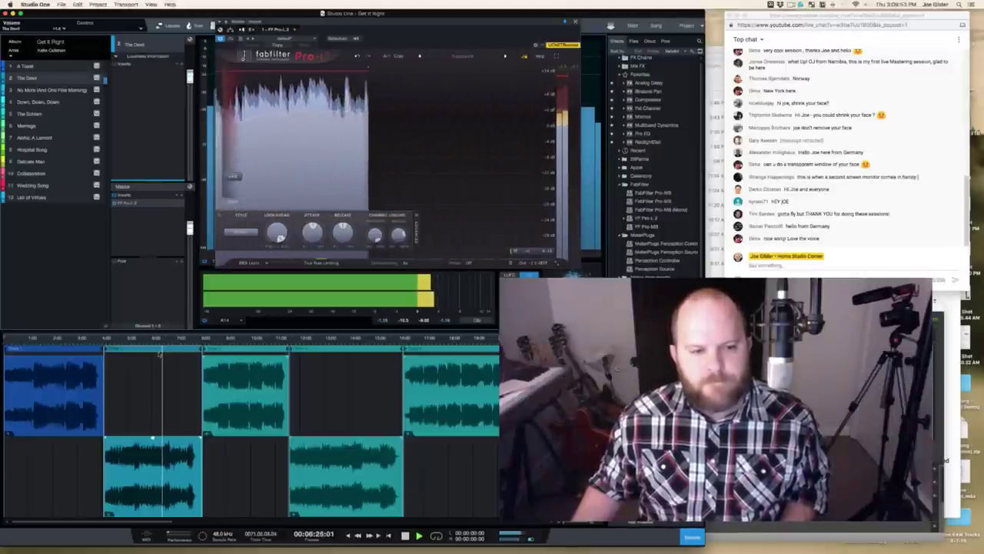
key("space")
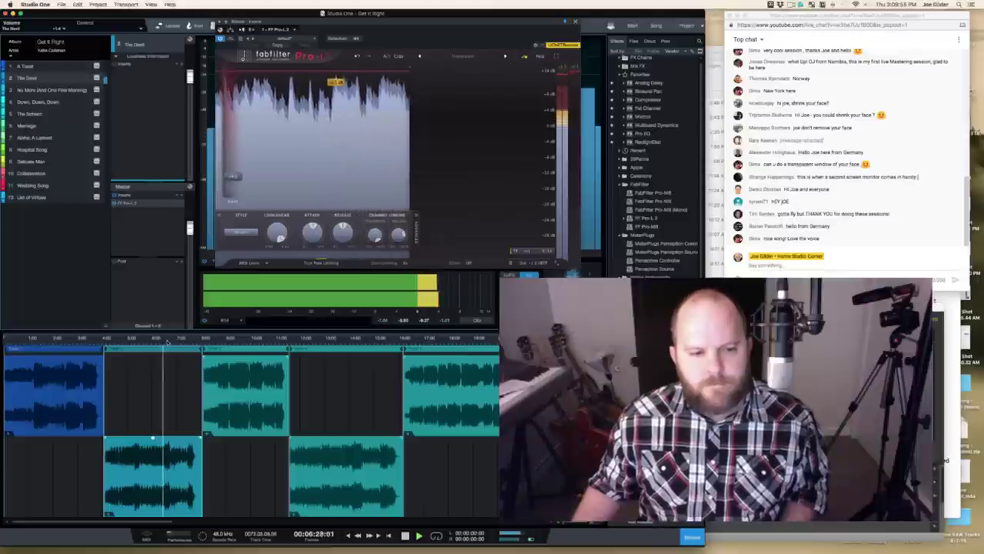
scroll(165, 342, "up", 4)
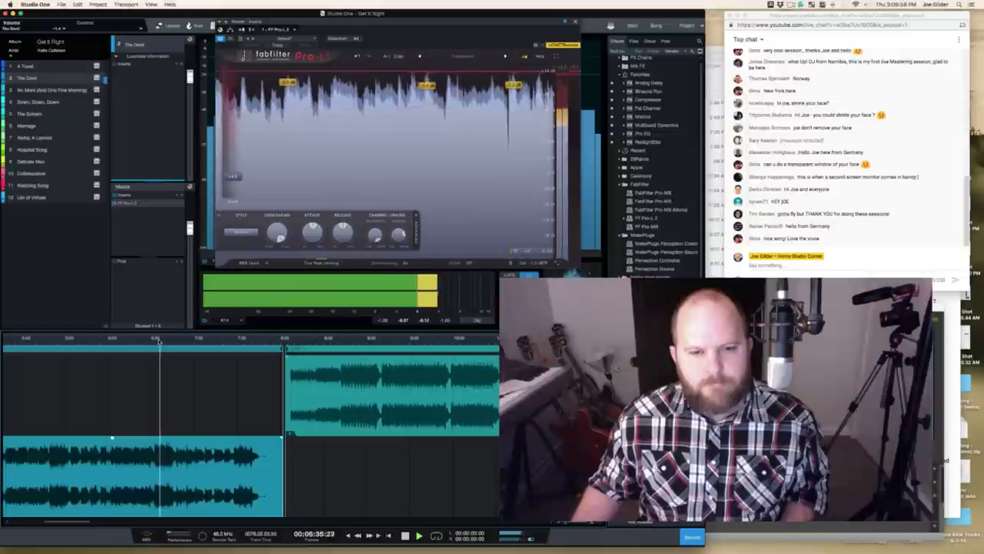
key("space")
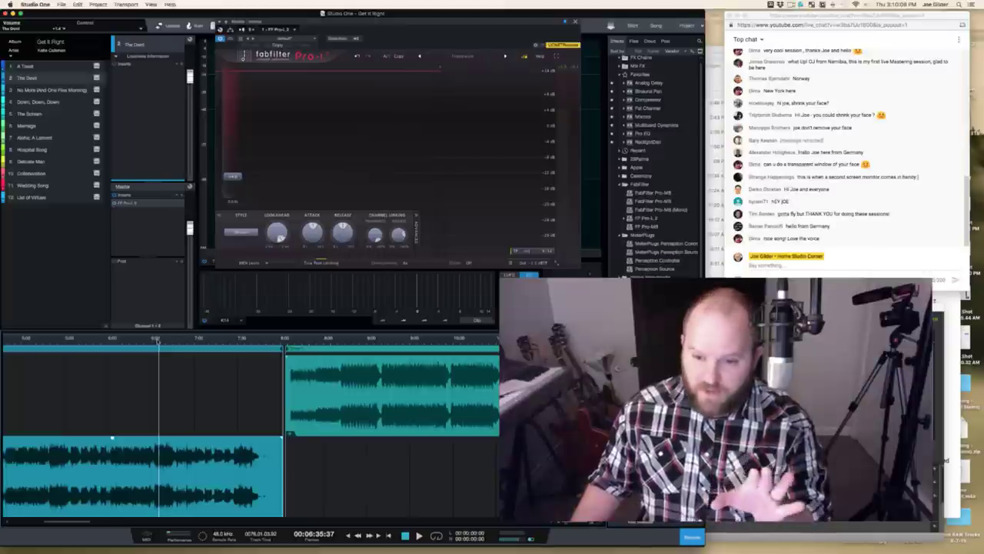
Step: Play the loud second half of No More (And One Fine Morning) and raise its volume slightly
key("w")
key("w")
key("w")
key("w")
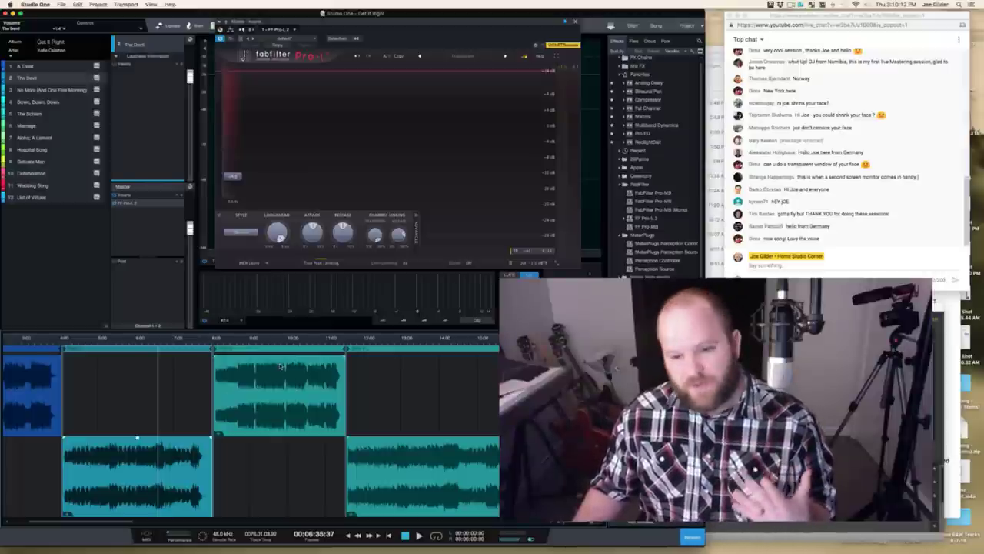
left_click(311, 342)
key("space")
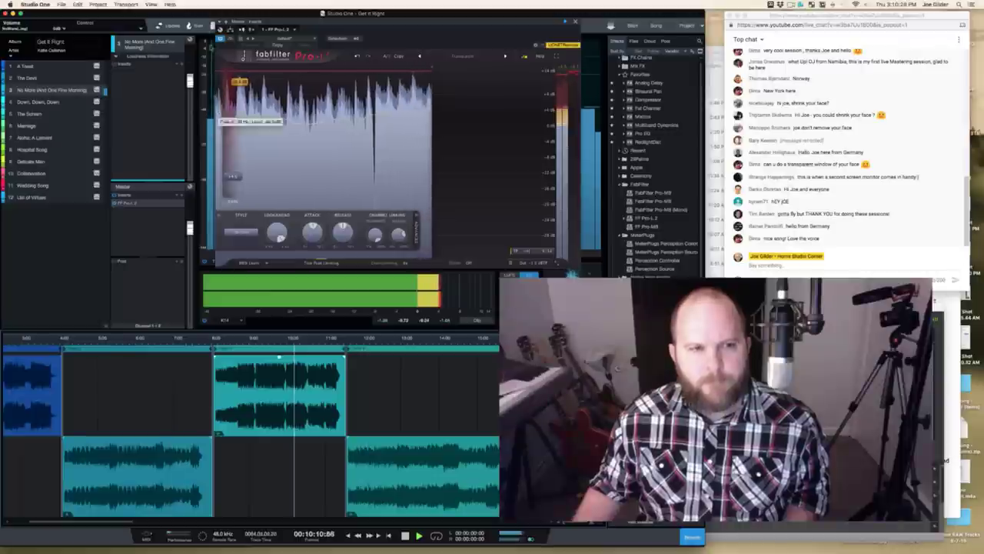
left_click_drag(190, 80, 191, 77)
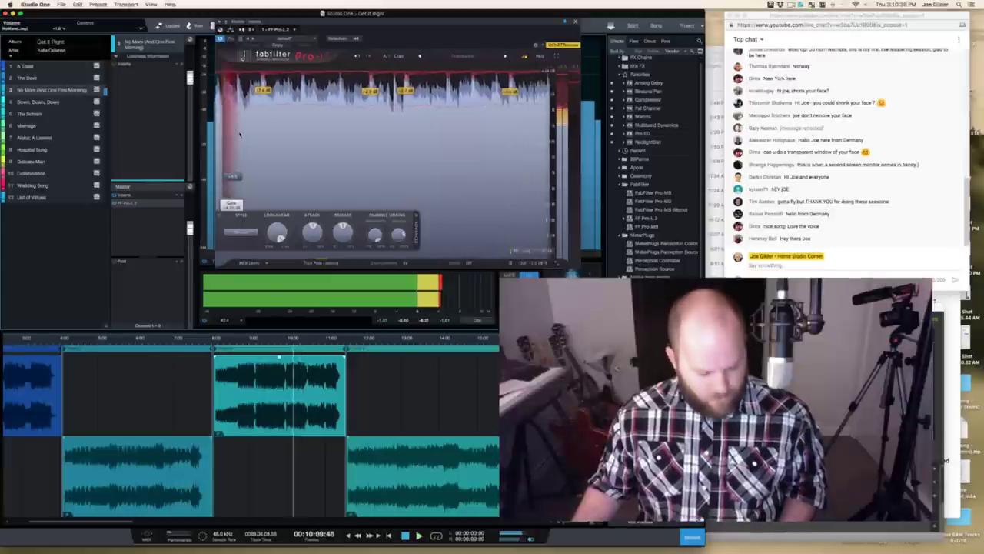
key("space")
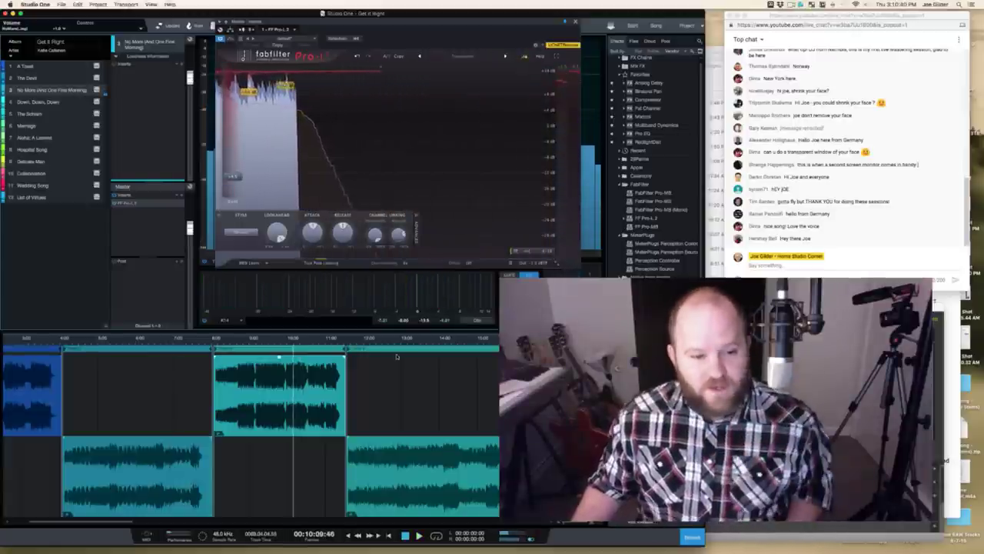
Step: Audition Down, Down, Down from about 12:02 and 14:01, and set its volume slightly above unity
left_click(389, 415)
left_click(367, 348)
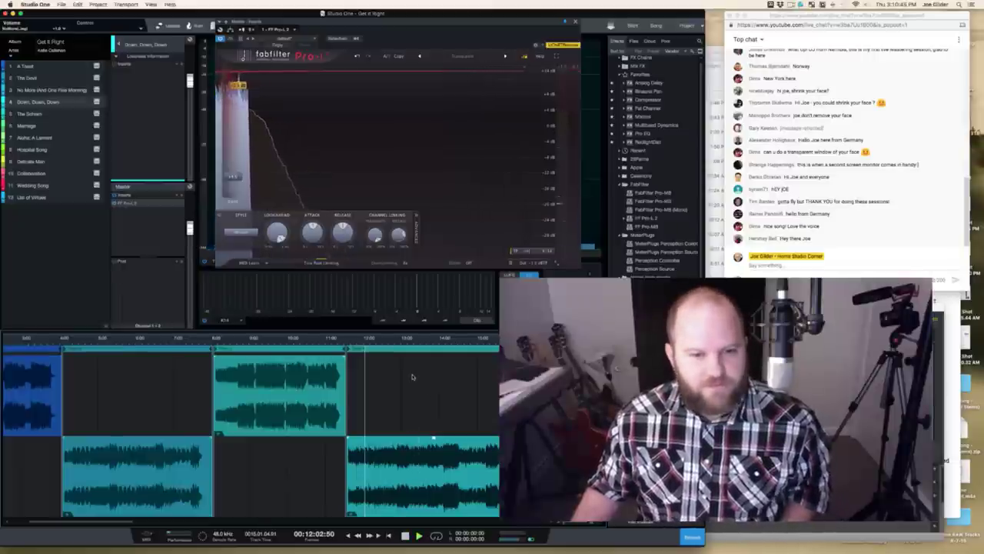
key("space")
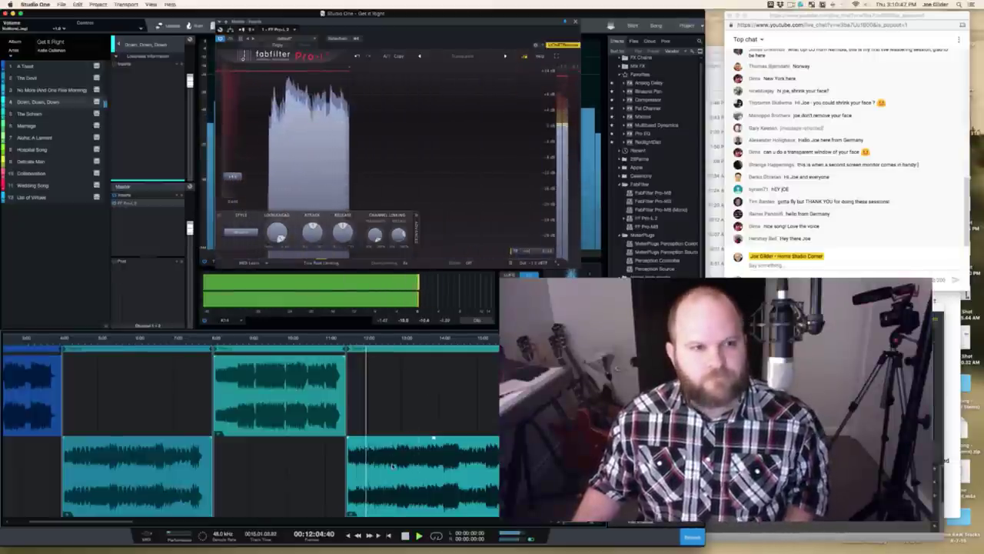
left_click(440, 341)
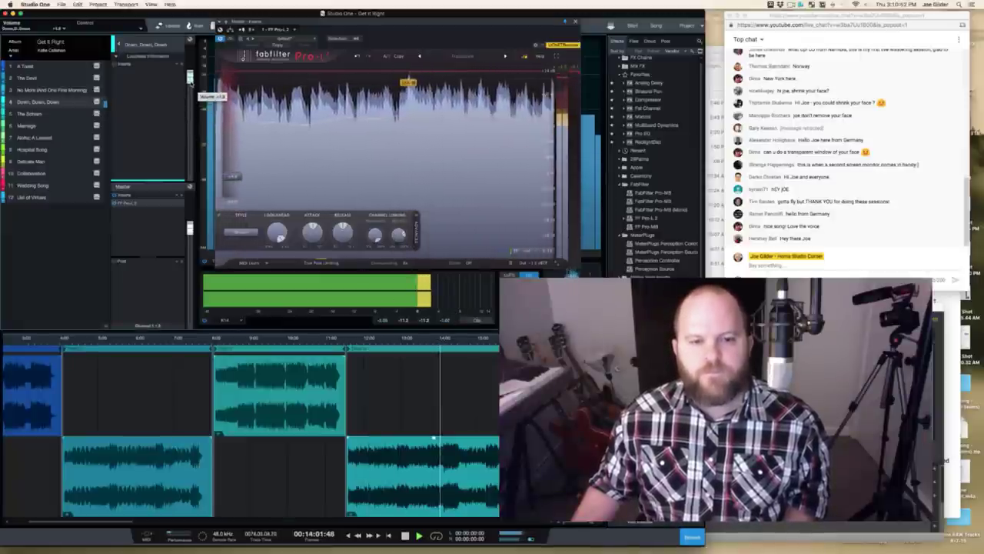
left_click_drag(192, 84, 190, 75)
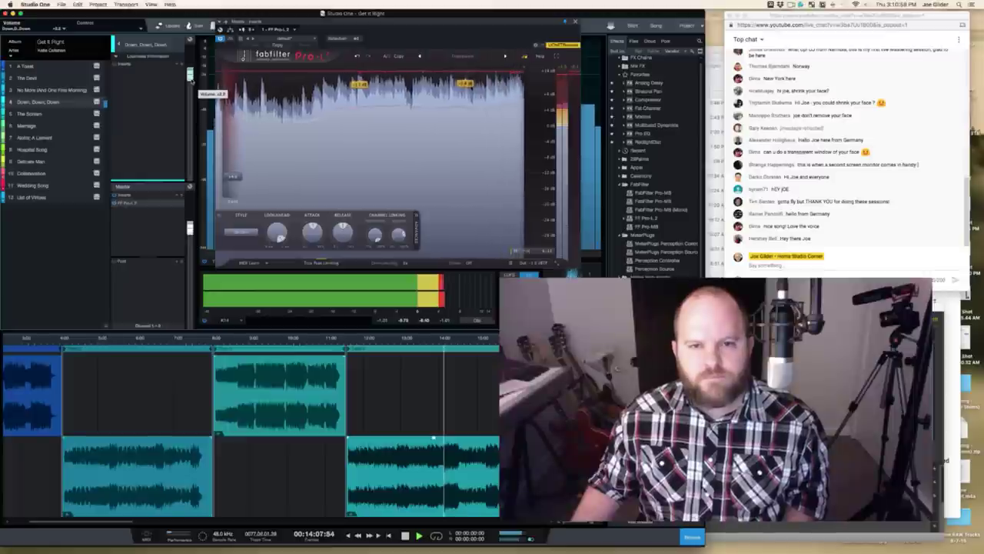
left_click_drag(190, 80, 190, 86)
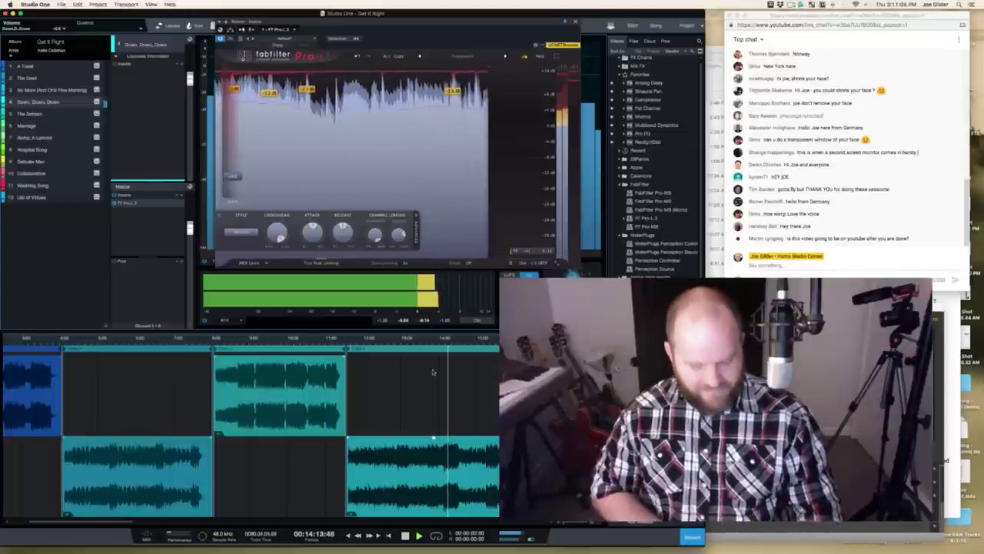
key("space")
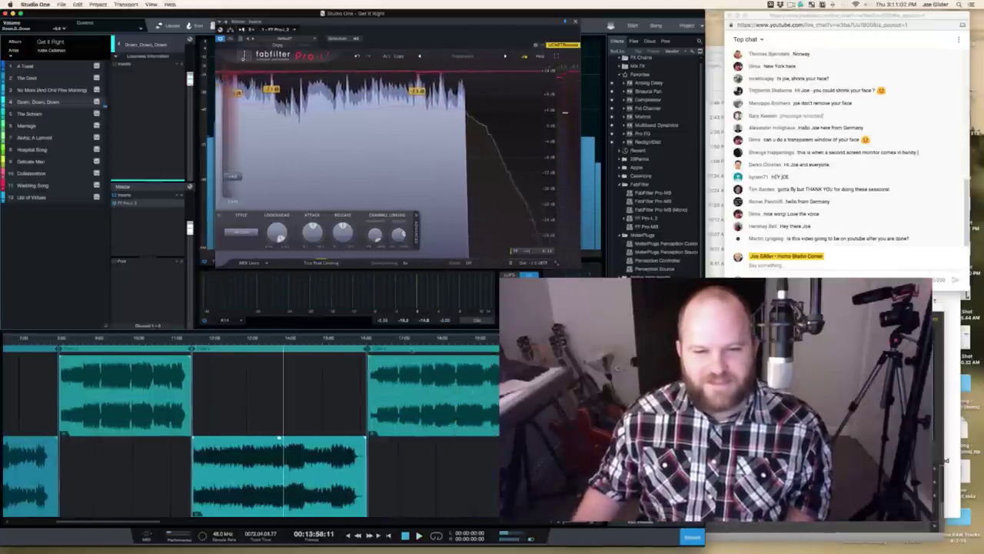
Step: Audition the fifth track's loud passages from about 18:15 and 19:00, and lower its volume slightly
left_click(443, 340)
key("space")
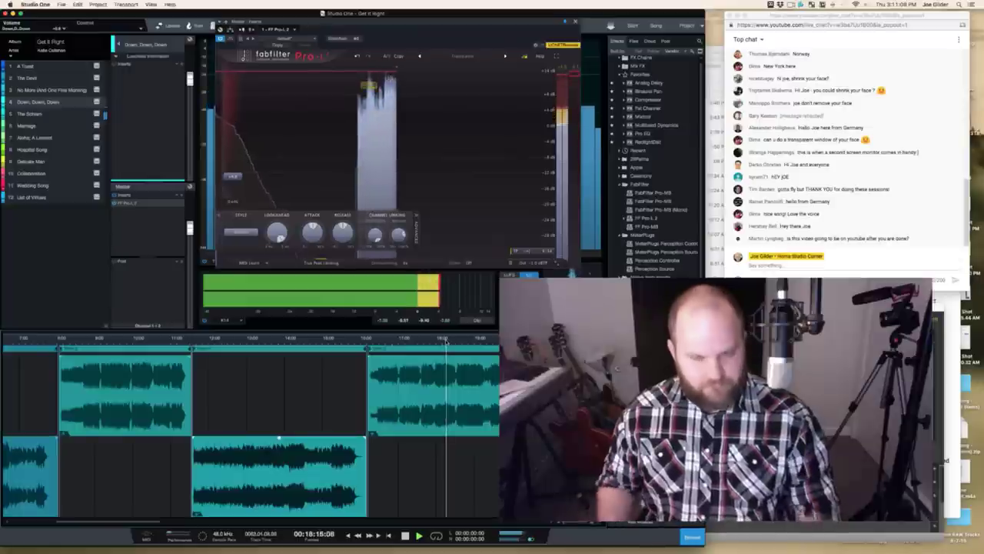
left_click(452, 382)
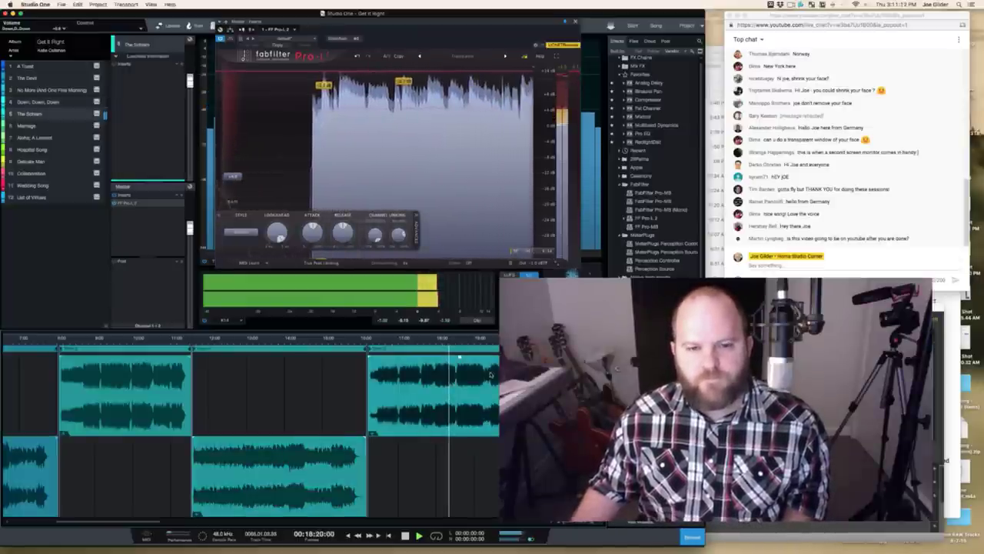
left_click(473, 340)
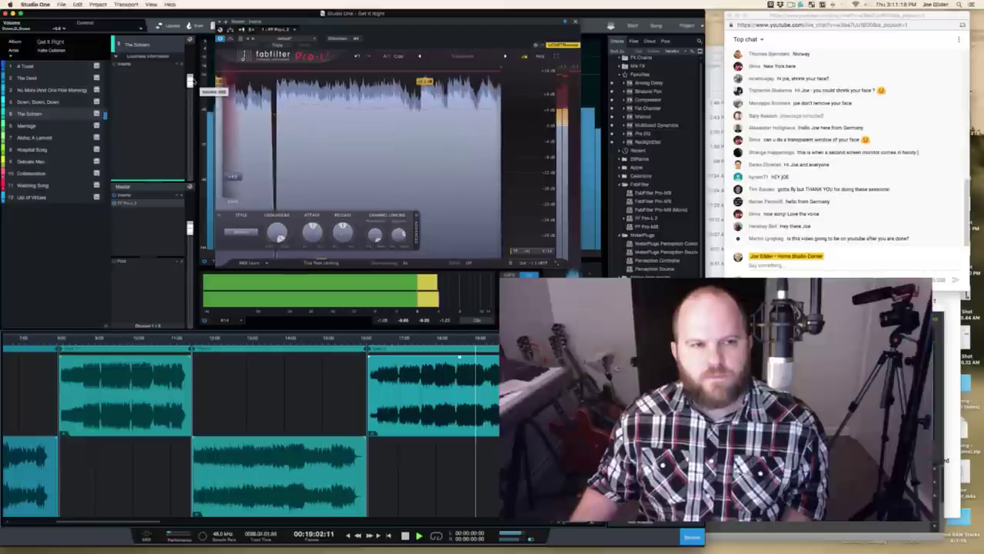
left_click_drag(190, 83, 190, 85)
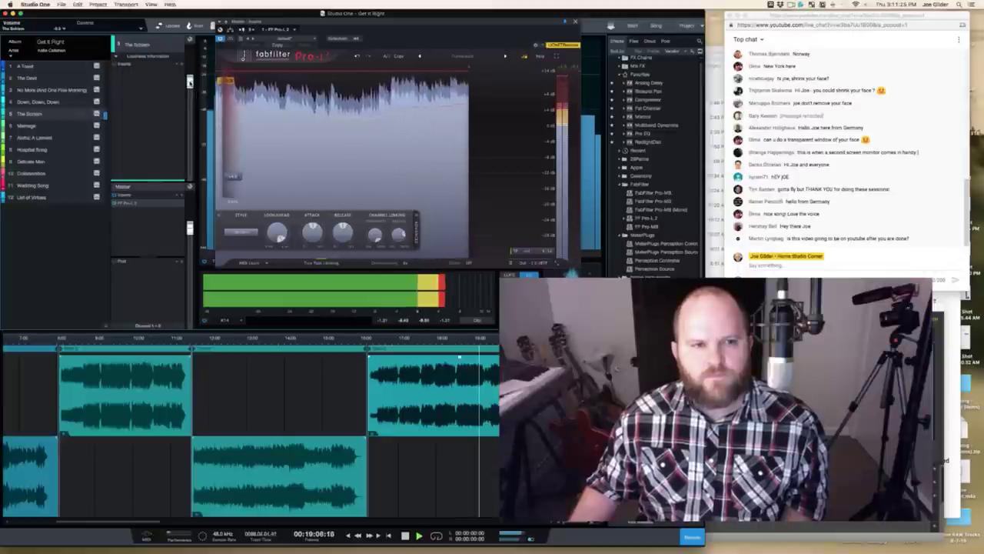
key("comma")
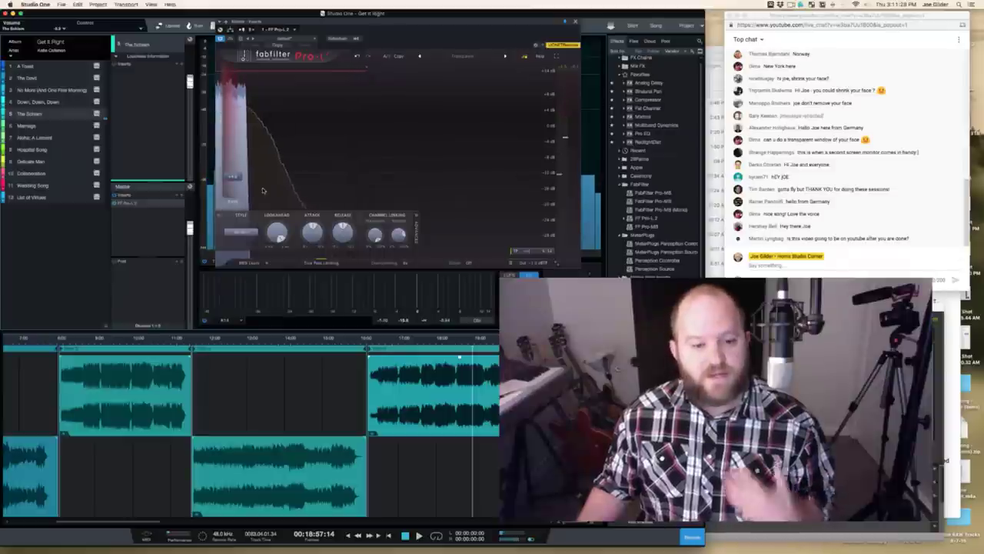
Step: Play the sixth track from about 23:22 and raise its volume to drive the limiter harder
scroll(488, 466, "right", 5)
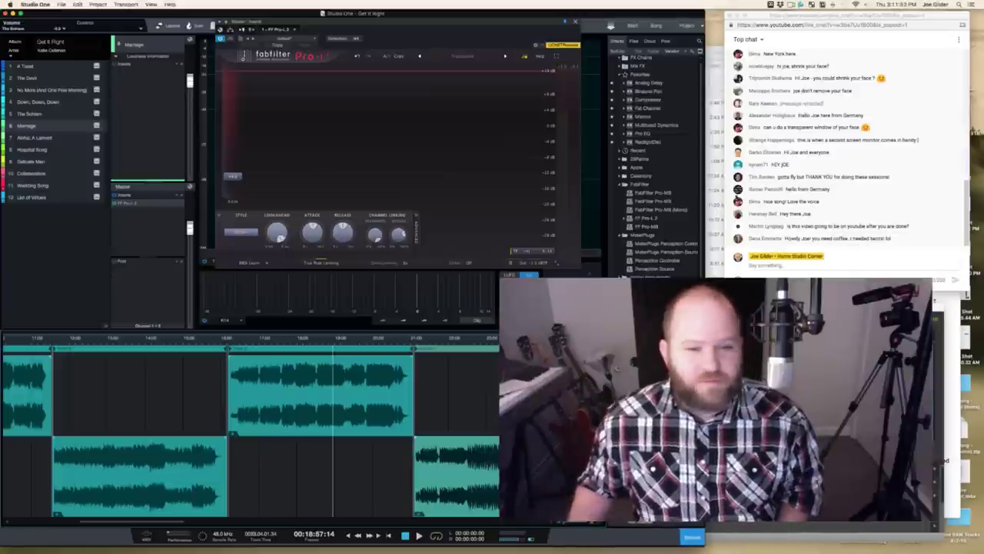
key("space")
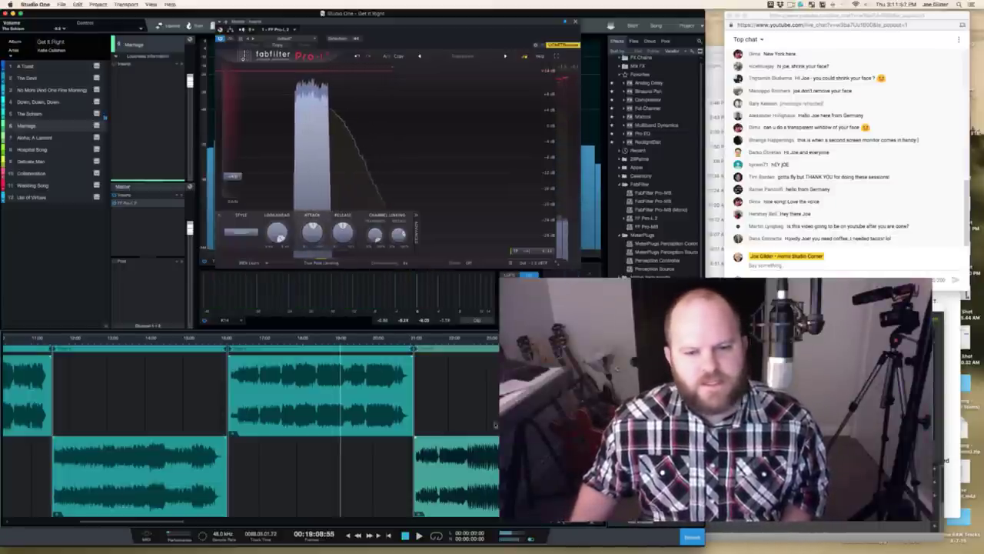
scroll(361, 438, "right", 5)
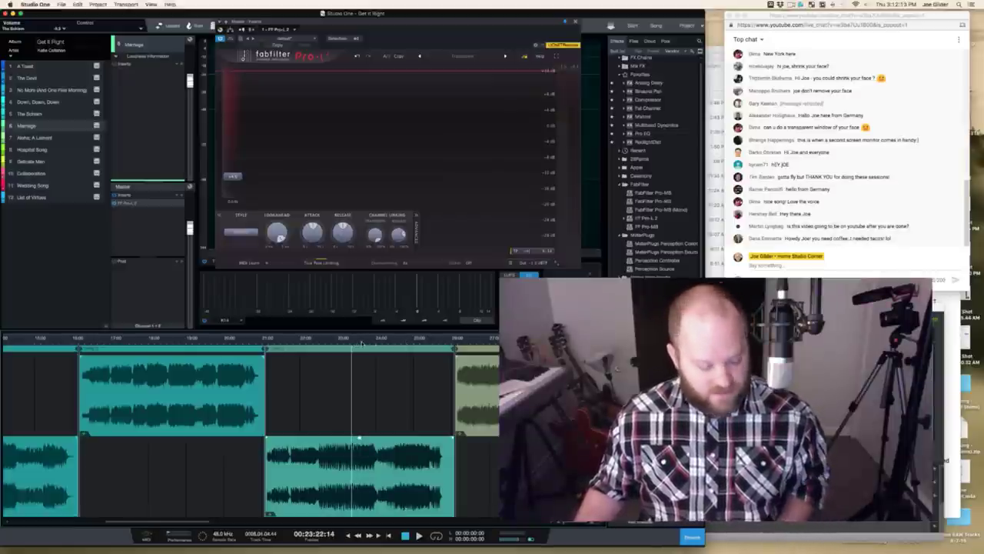
key("space")
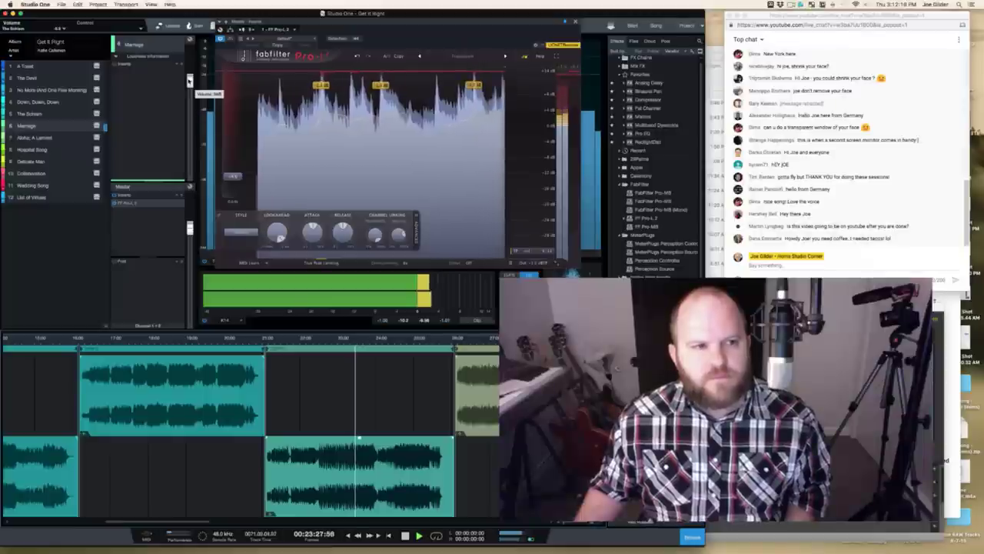
left_click_drag(189, 80, 190, 74)
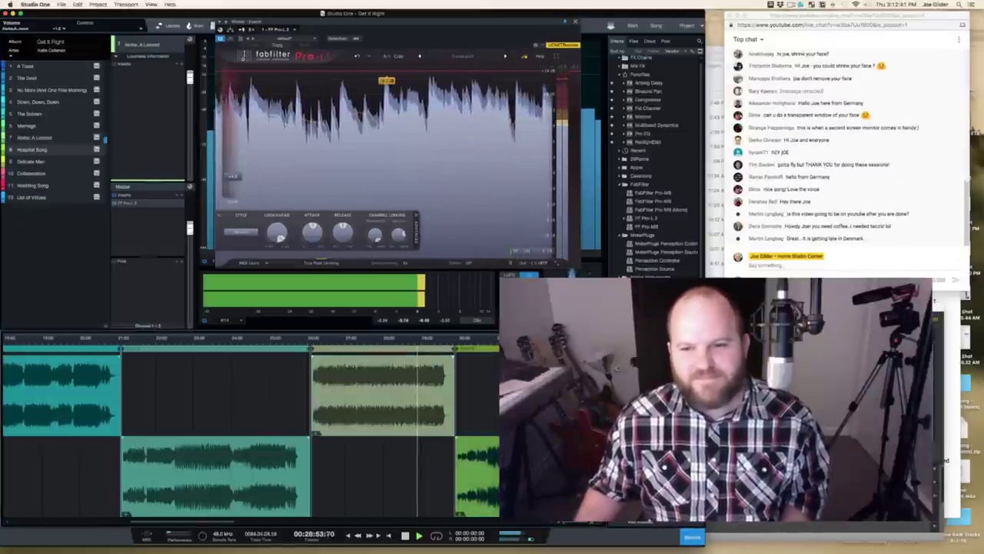
Step: Audition Hospital Song's loud passages from about 33:00 and 34:00, and set its volume slightly above unity
key("Down")
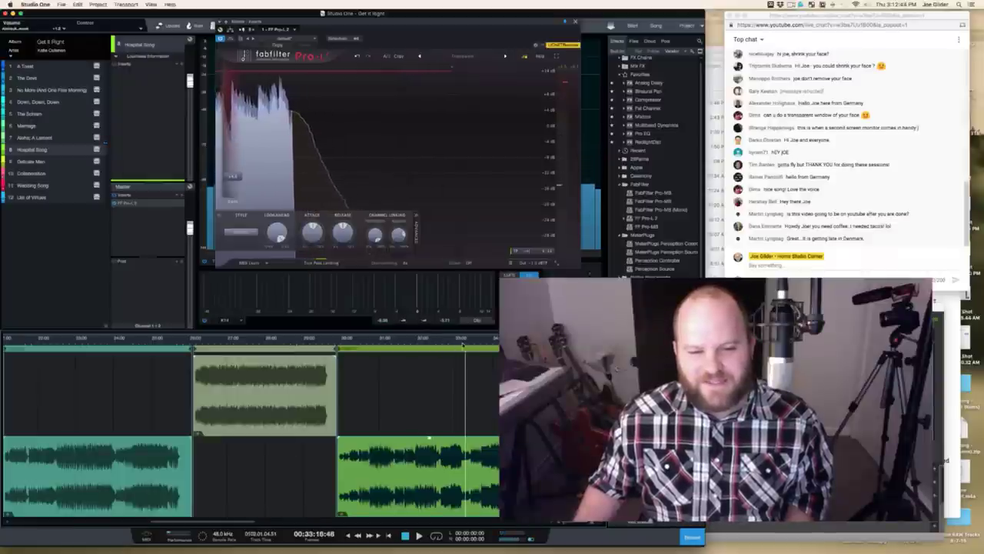
key("space")
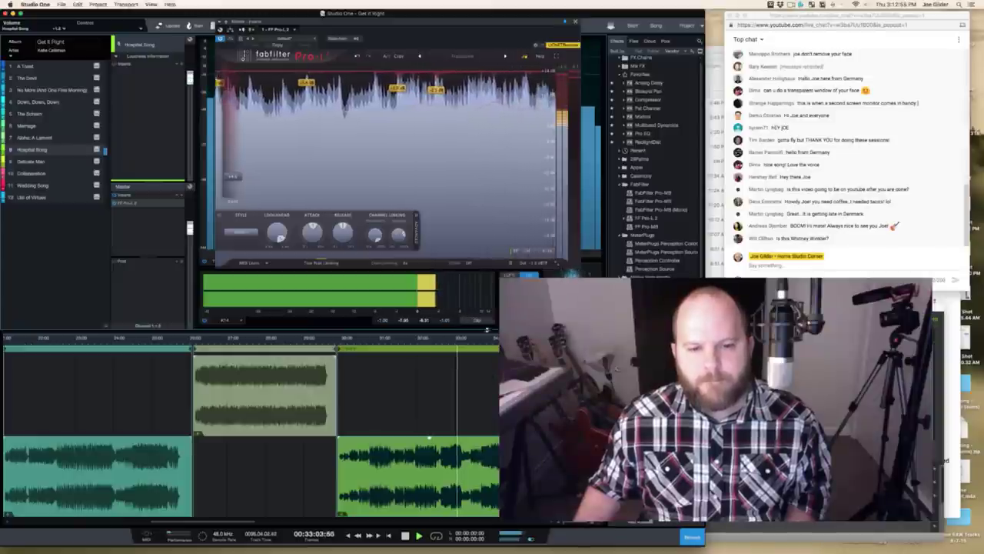
left_click(494, 340)
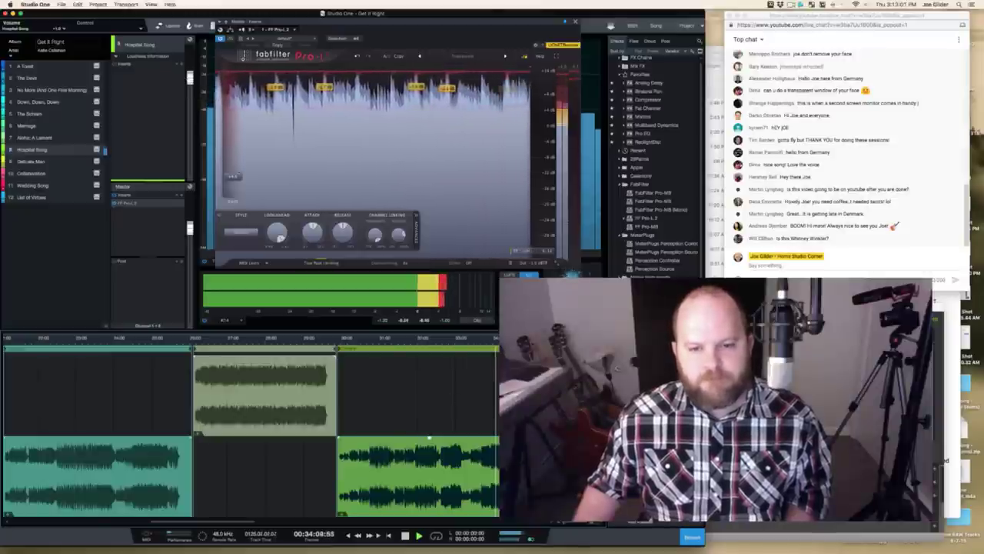
key("space")
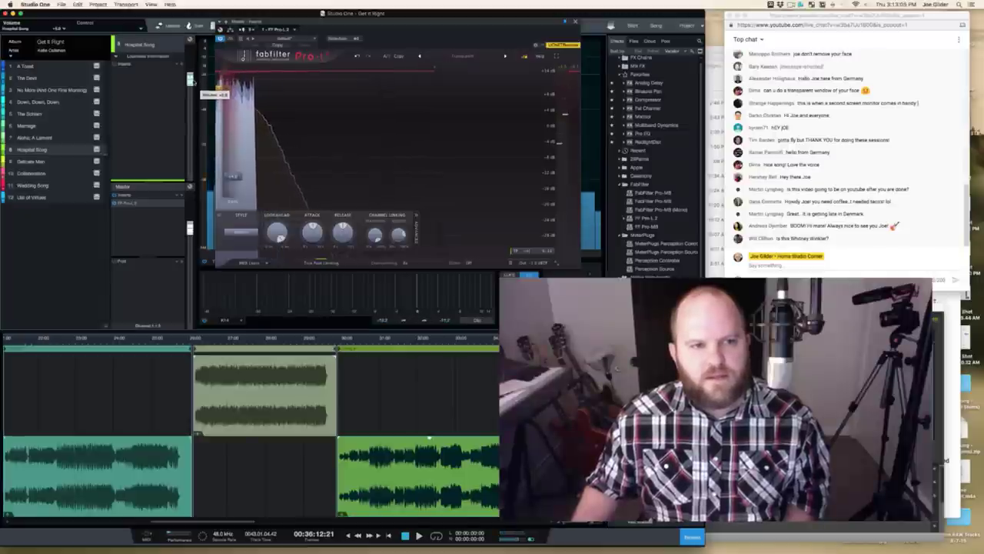
Step: Play Delicate Man from about 36:10 and its louder ending from about 38:20, and raise its volume slightly
key("space")
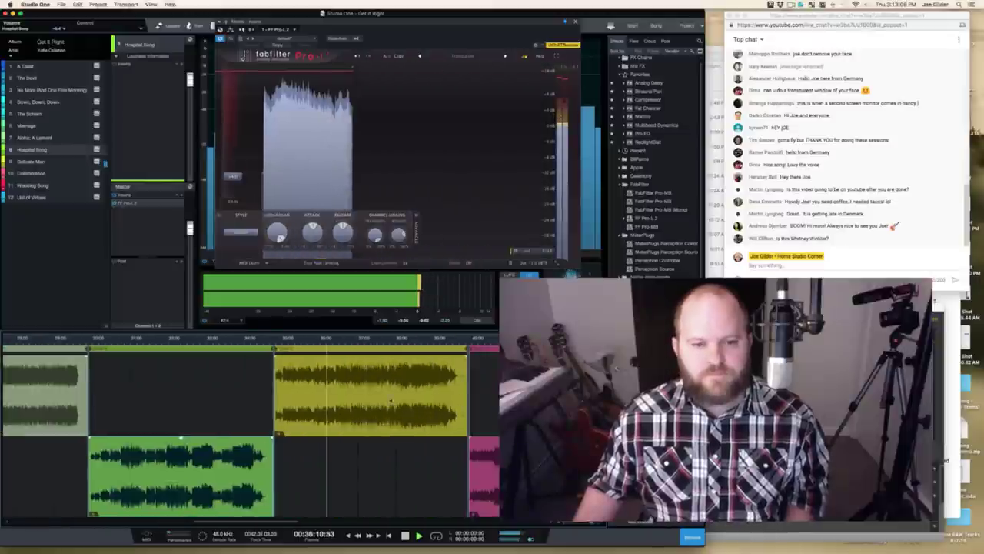
left_click(410, 339)
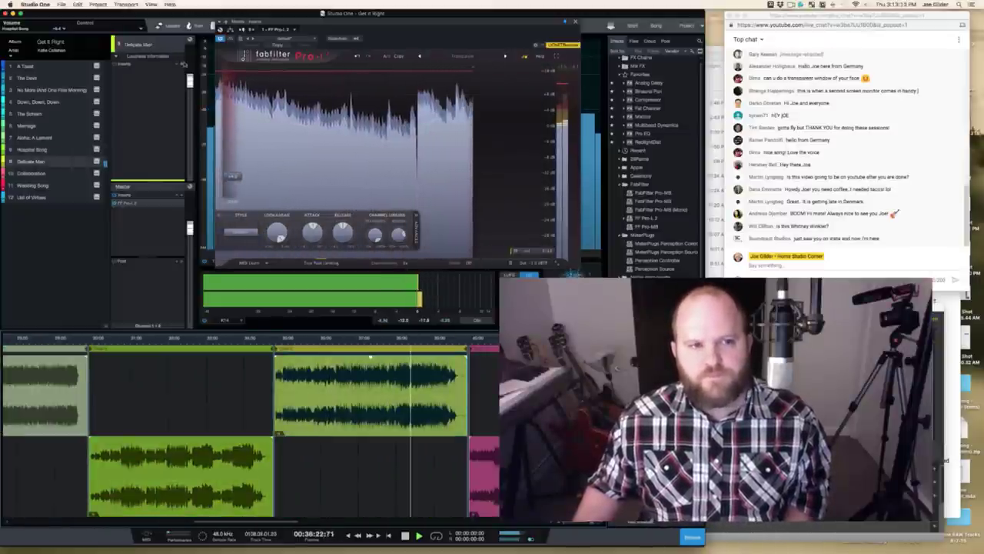
left_click_drag(190, 80, 191, 76)
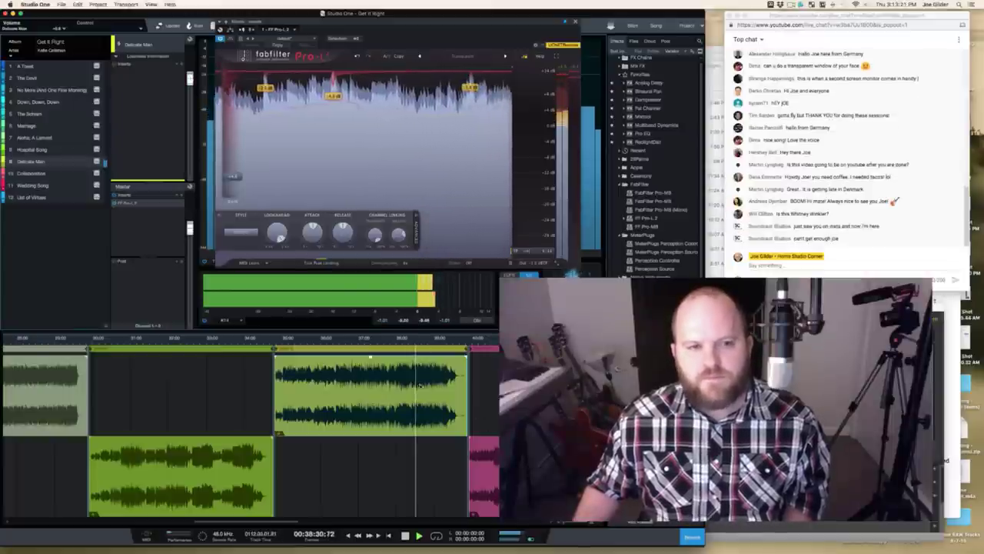
Step: Audition the tenth track's loud passage from about 42:04 and raise its volume to drive the limiter harder
left_click(31, 173)
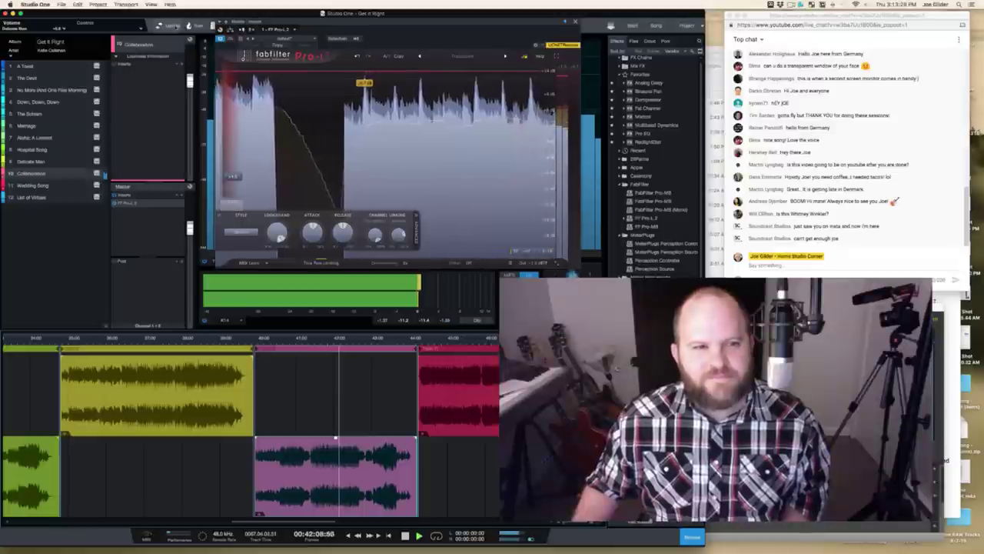
left_click_drag(191, 79, 190, 76)
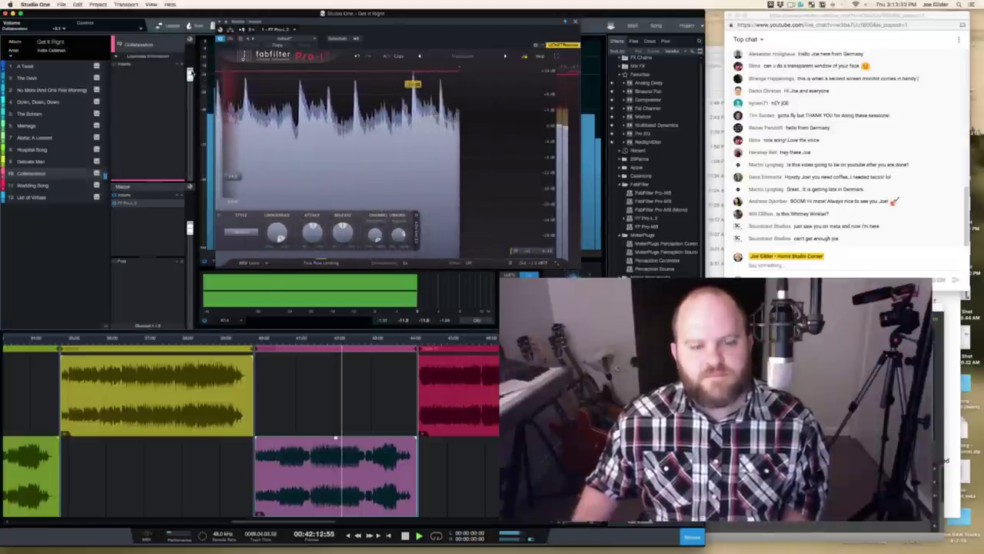
key("space")
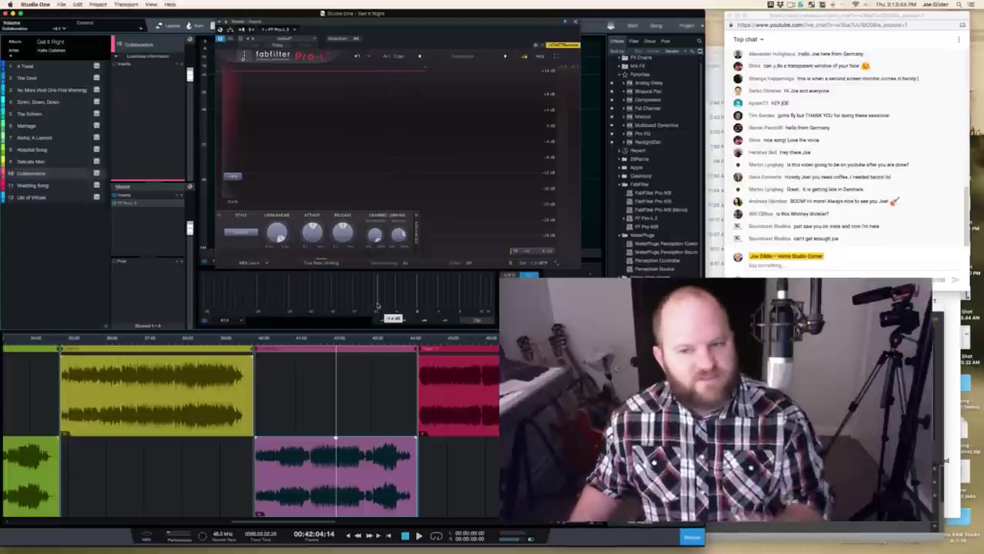
key("space")
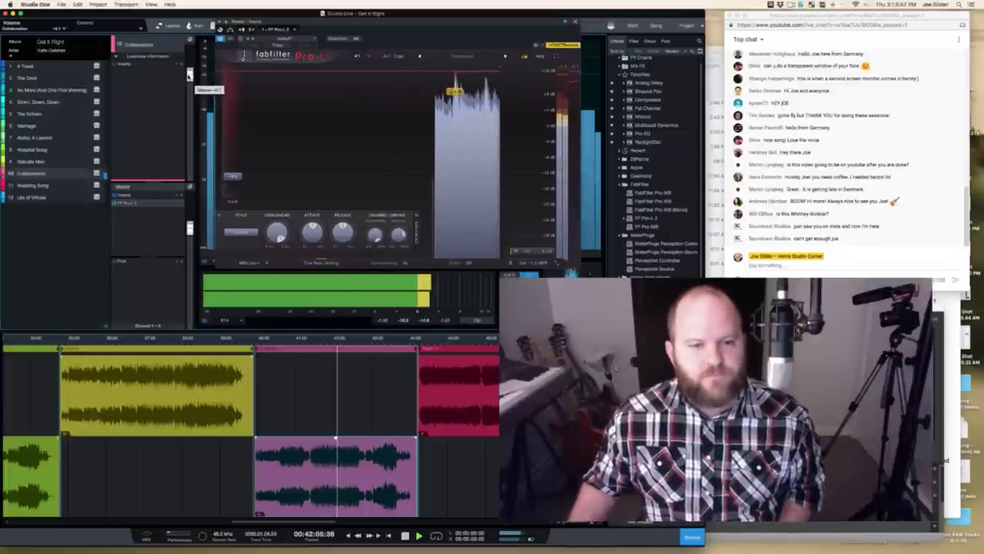
left_click_drag(190, 72, 190, 73)
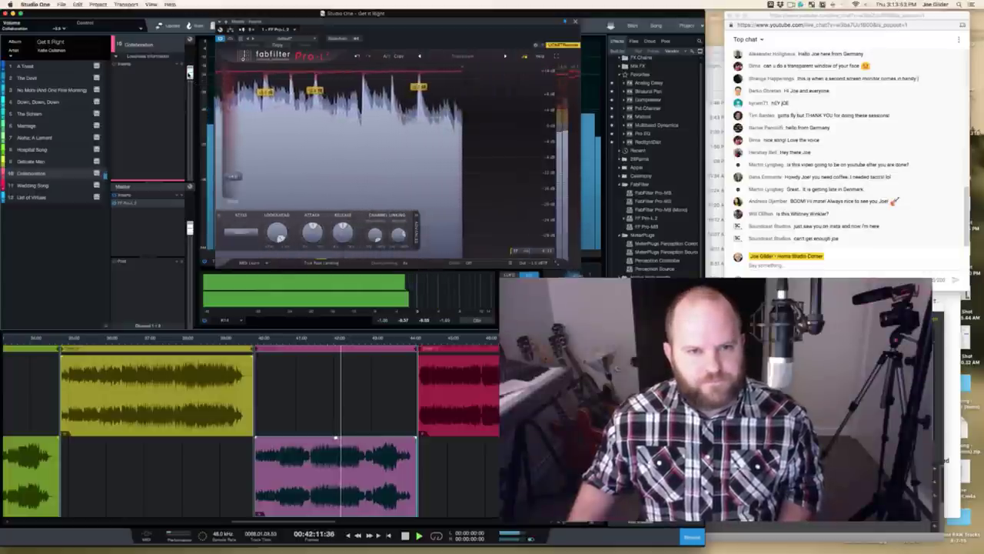
key("space")
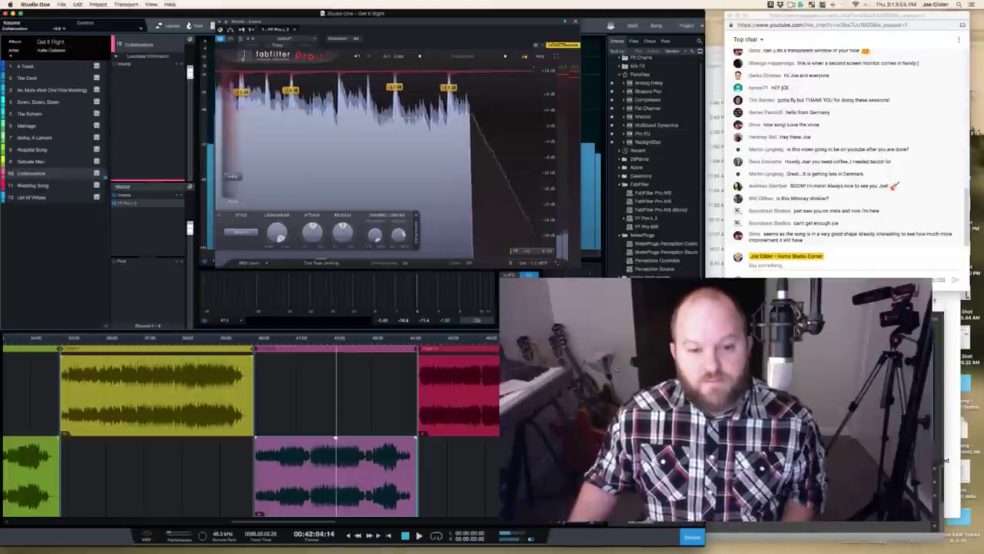
Step: Play Wedding Song from about 45:20 and raise its volume to push the loud section into the limiter
left_click(483, 394)
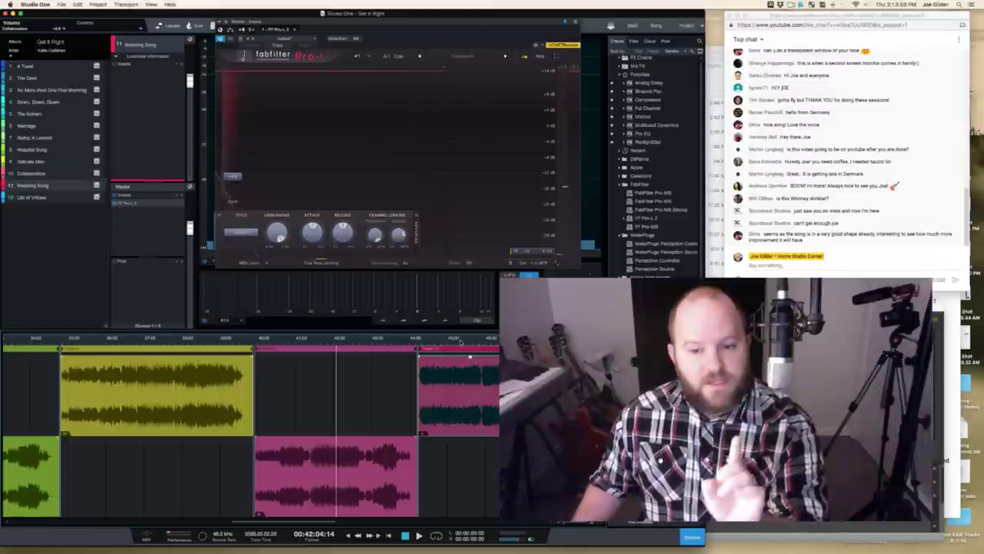
scroll(346, 392, "right", 5)
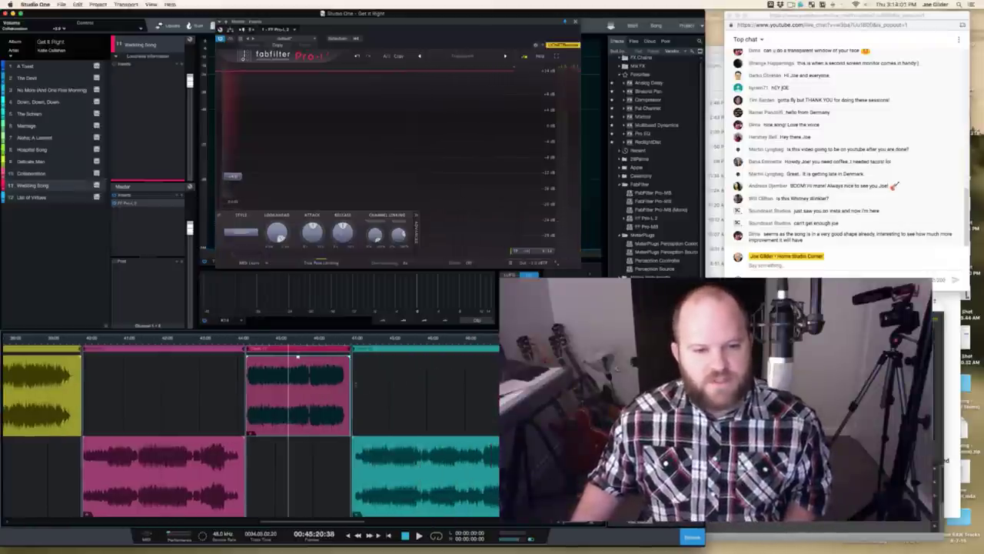
key("space")
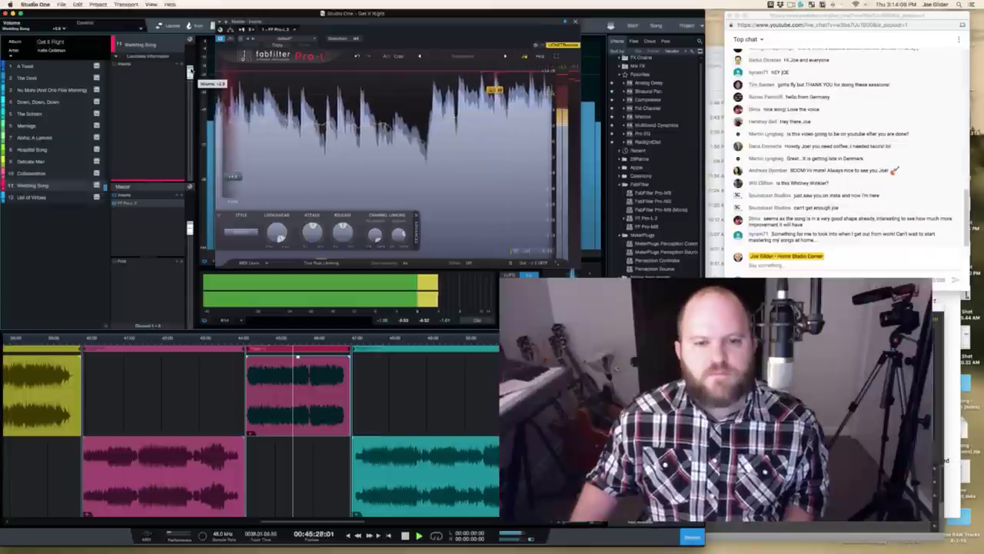
scroll(190, 71, "up", 5)
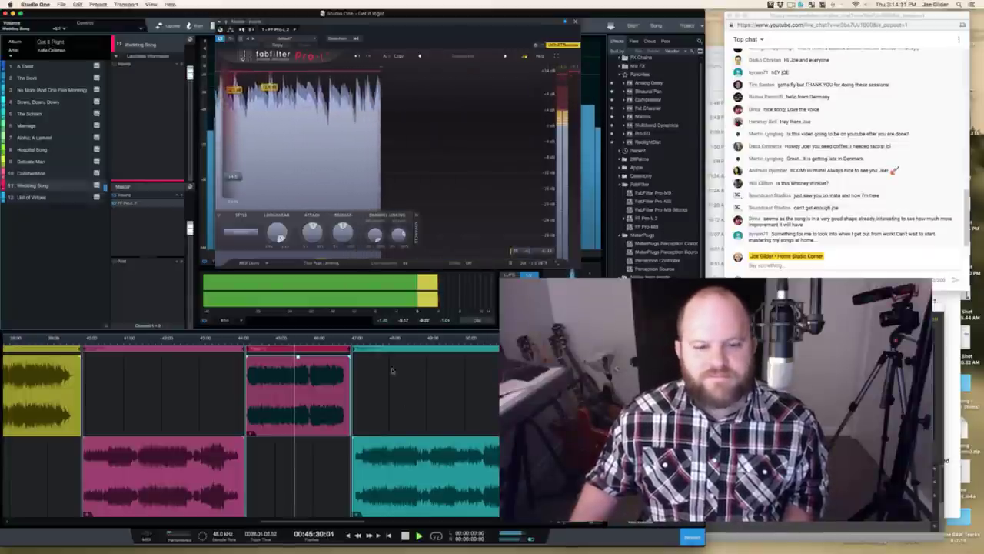
Step: Audition the twelfth track from about 50:52, raise its volume, and pull it back to a slight boost
left_click(433, 470)
left_click(447, 341)
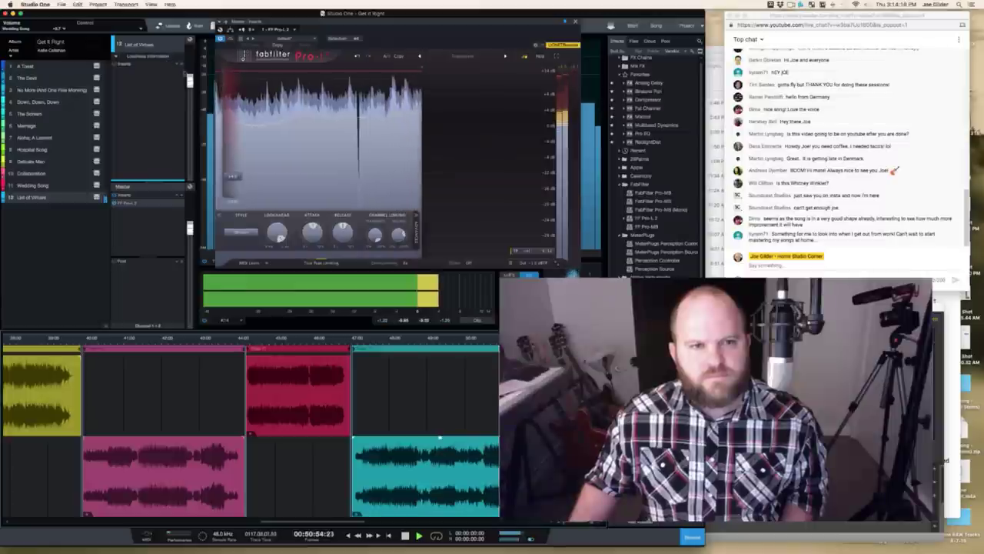
left_click_drag(190, 80, 190, 76)
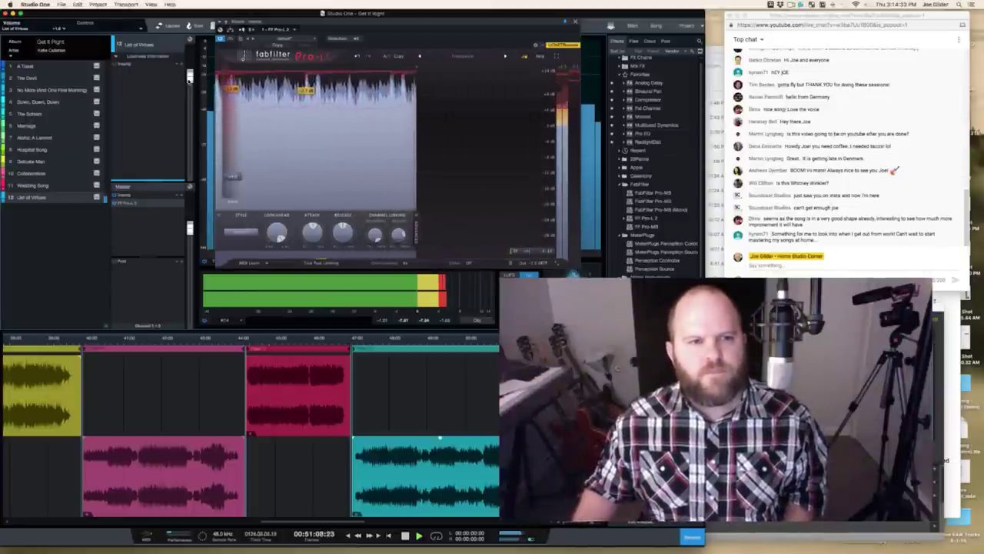
left_click_drag(190, 77, 190, 82)
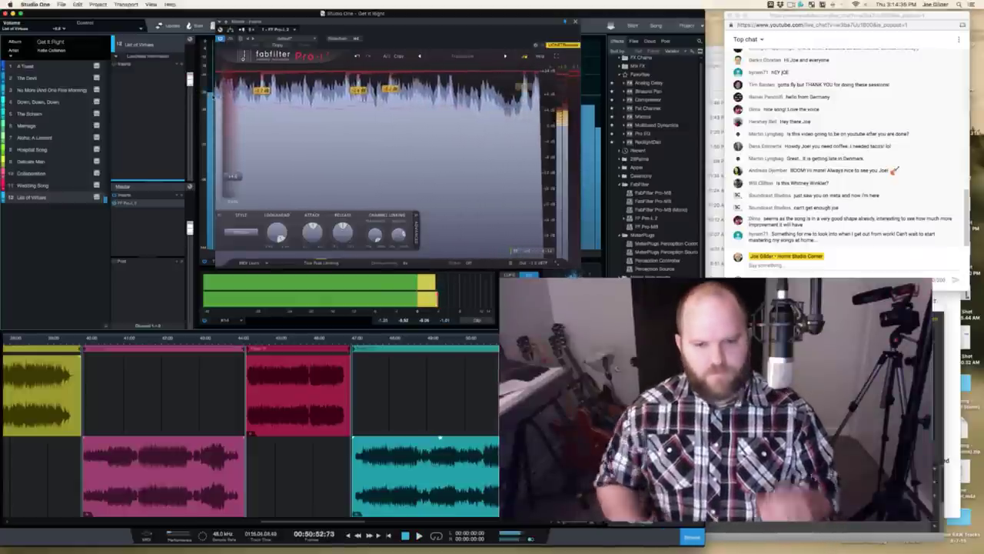
key("space")
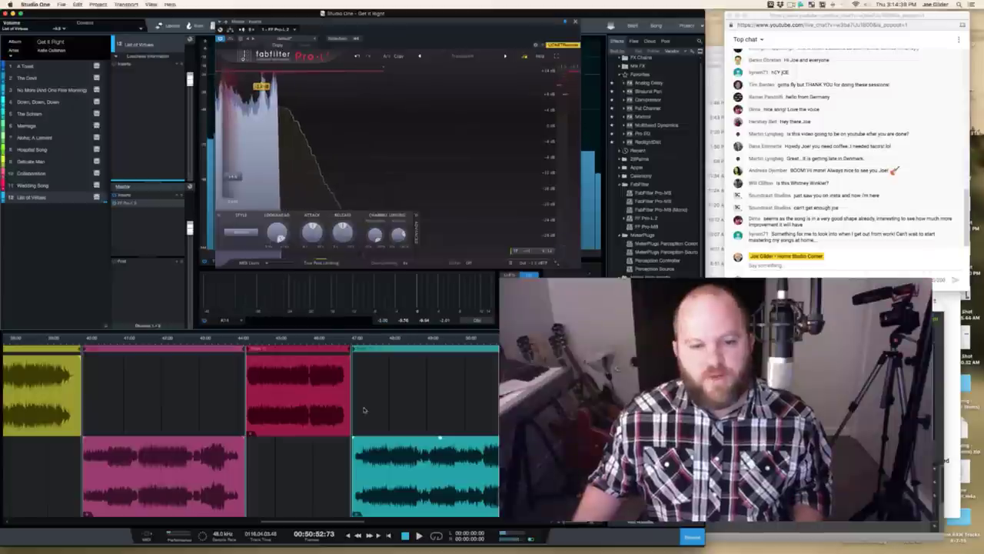
Step: Return to the first track and replay it from about 2:28 with its volume pushed hard into the limiter
scroll(364, 410, "down", 5)
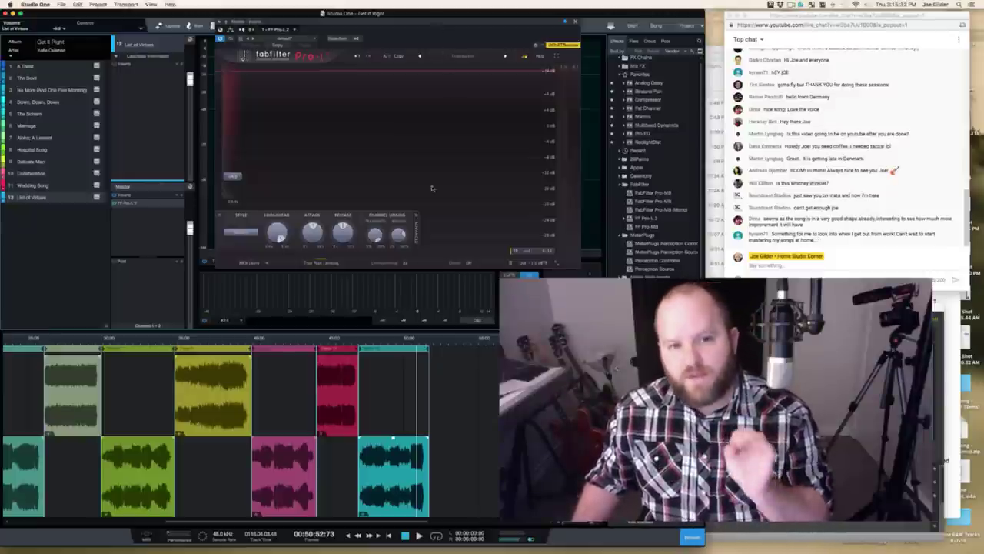
scroll(324, 375, "left", 5)
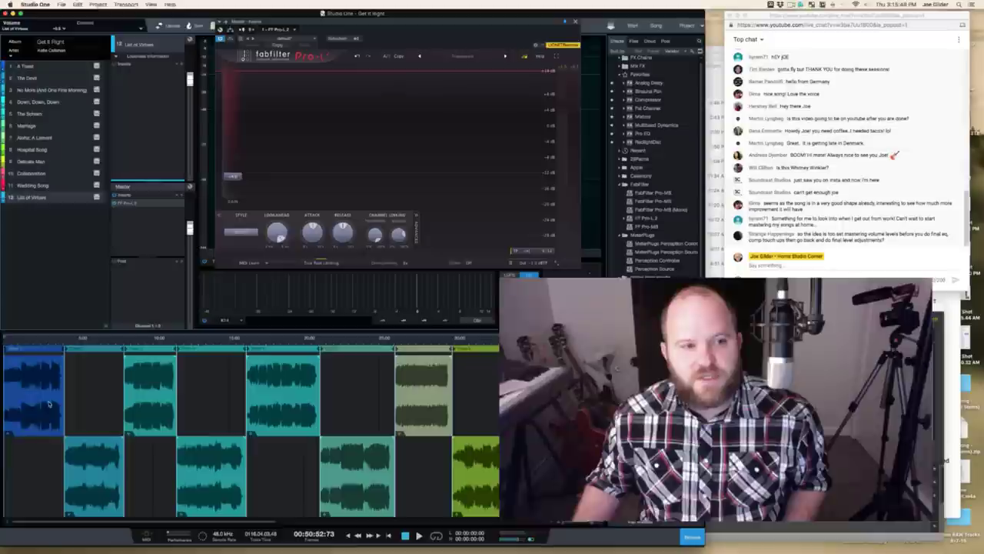
key("Home")
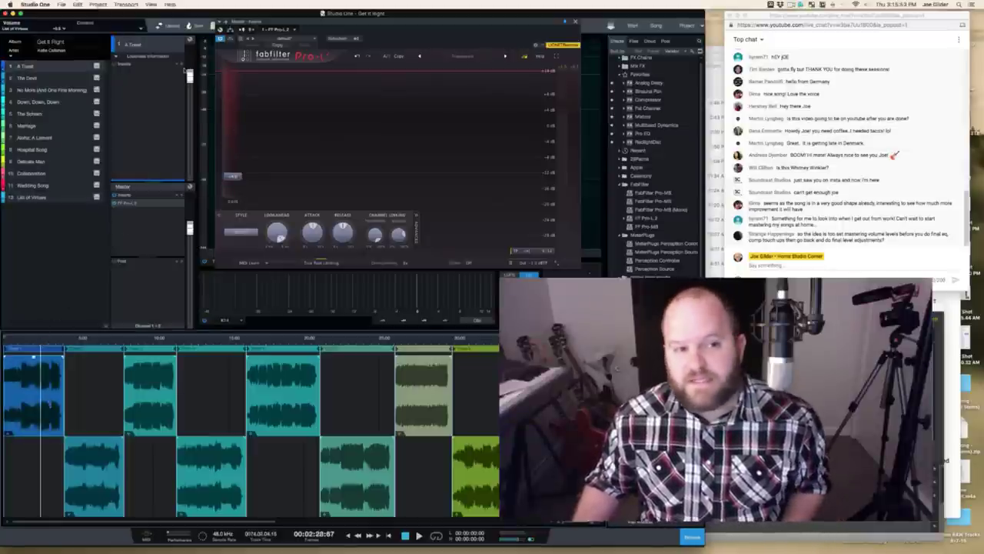
key("space")
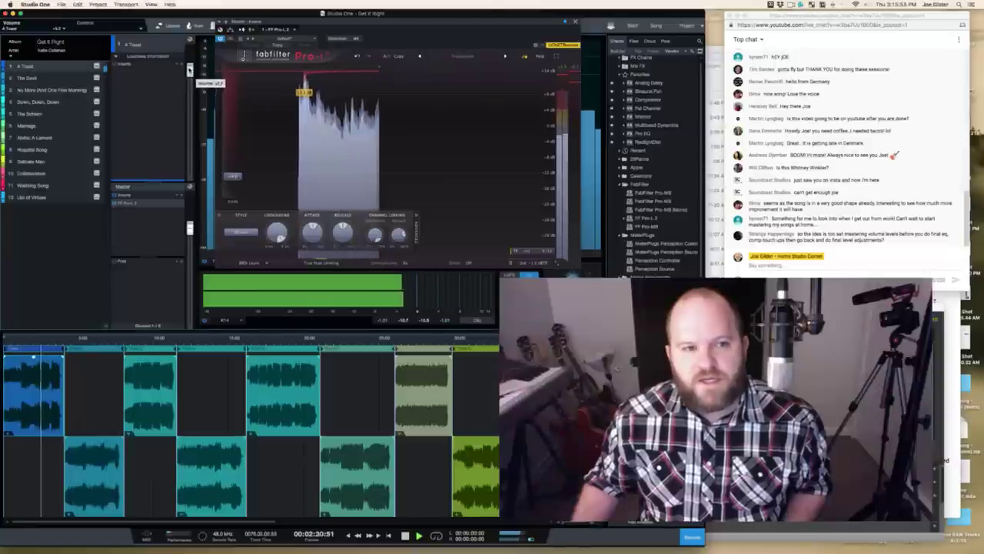
mouse_move(190, 69)
left_mouse_down()
mouse_move(190, 50)
mouse_move(191, 70)
left_mouse_up()
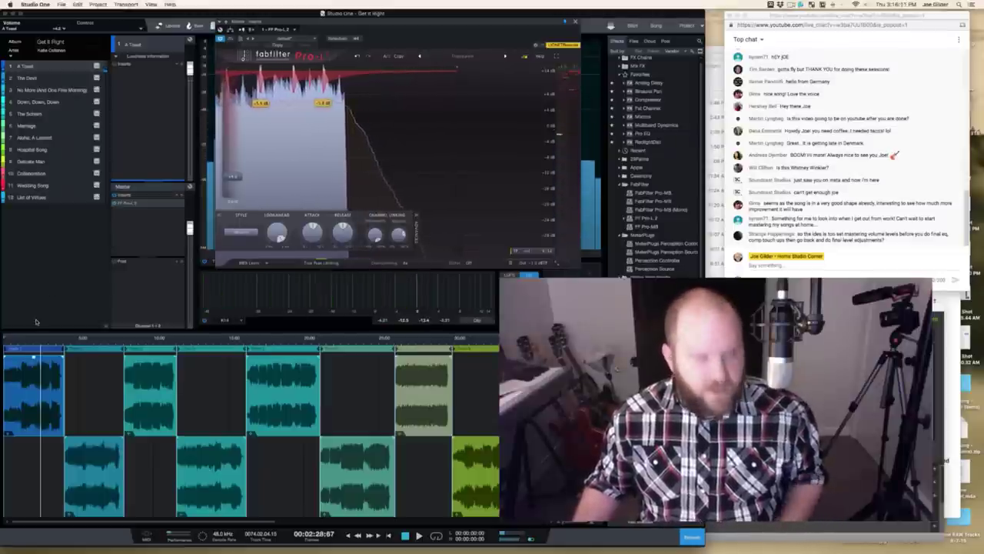
key("space")
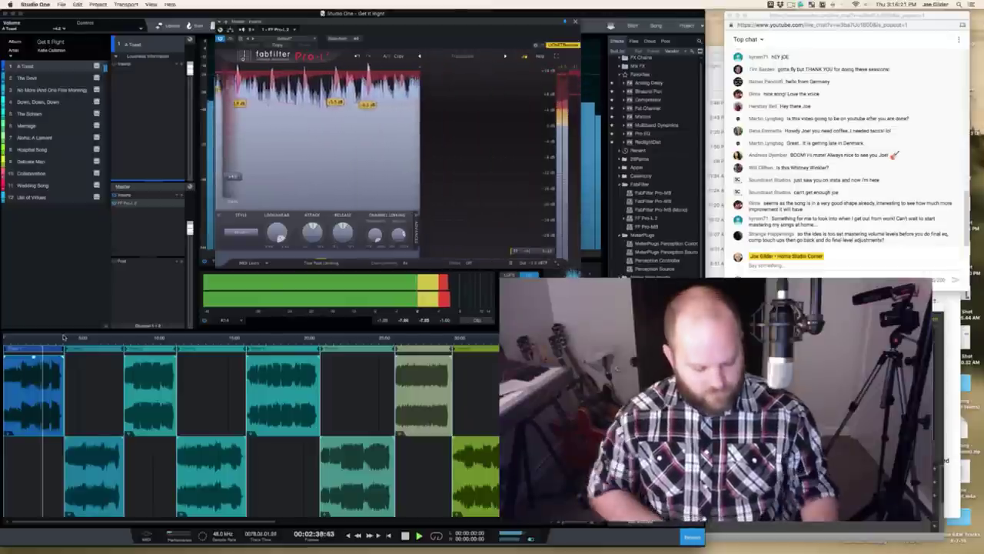
Step: Bring the first track's volume back down and audition it from about 2:28 and 3:20
key("space")
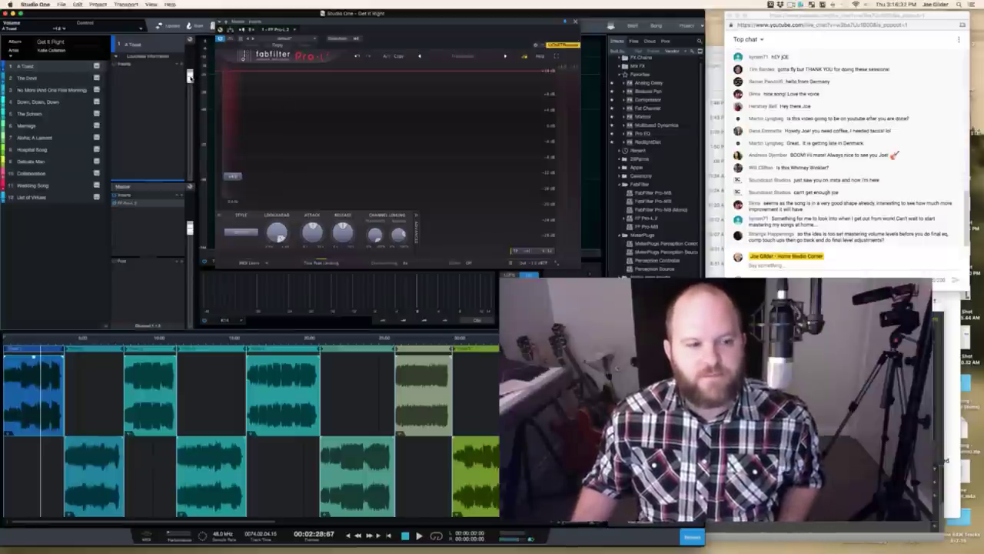
key("space")
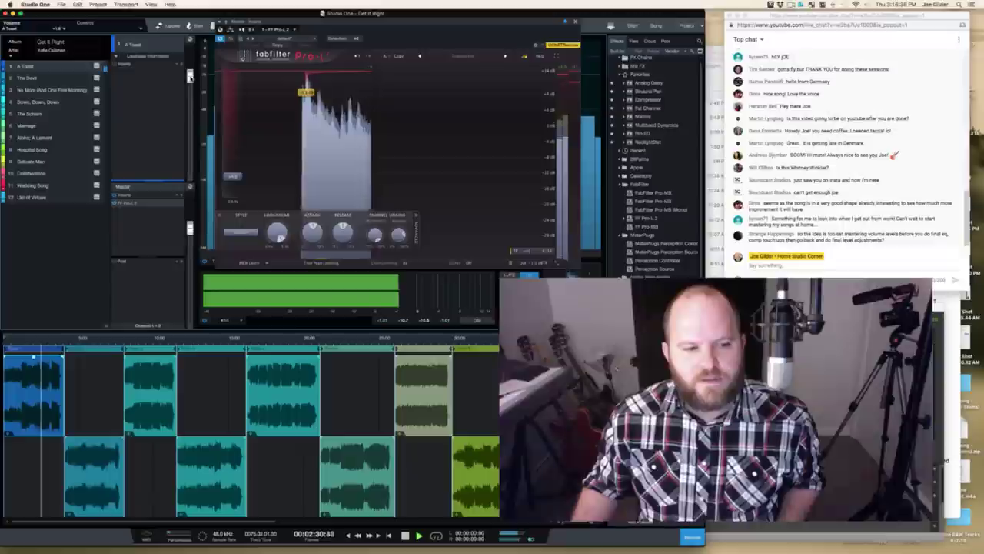
left_click_drag(54, 340, 60, 373)
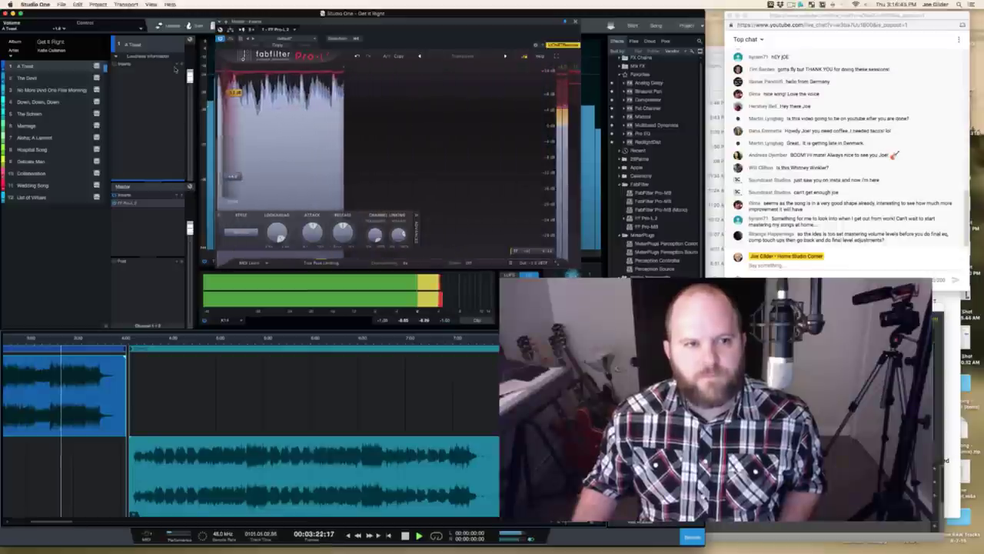
key("KP_Subtract")
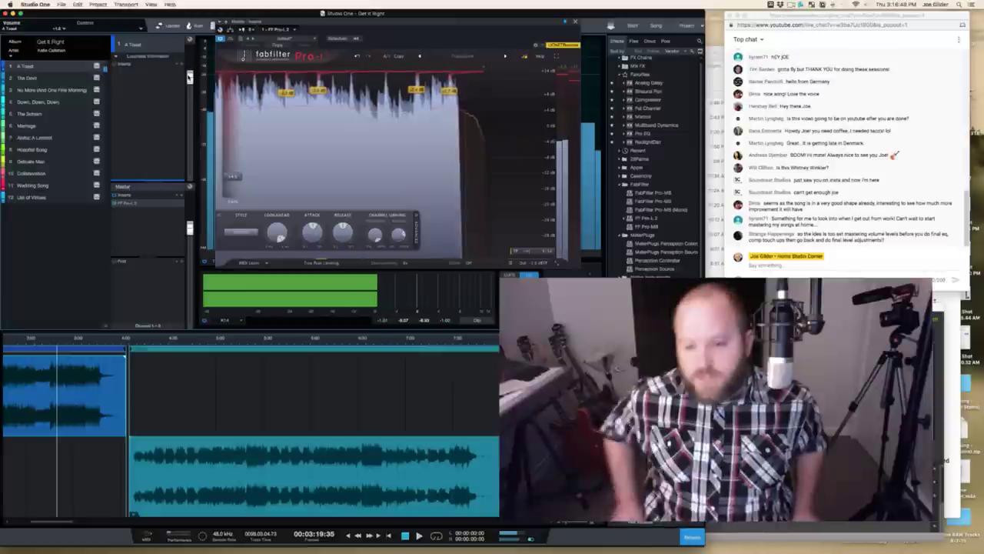
key("space")
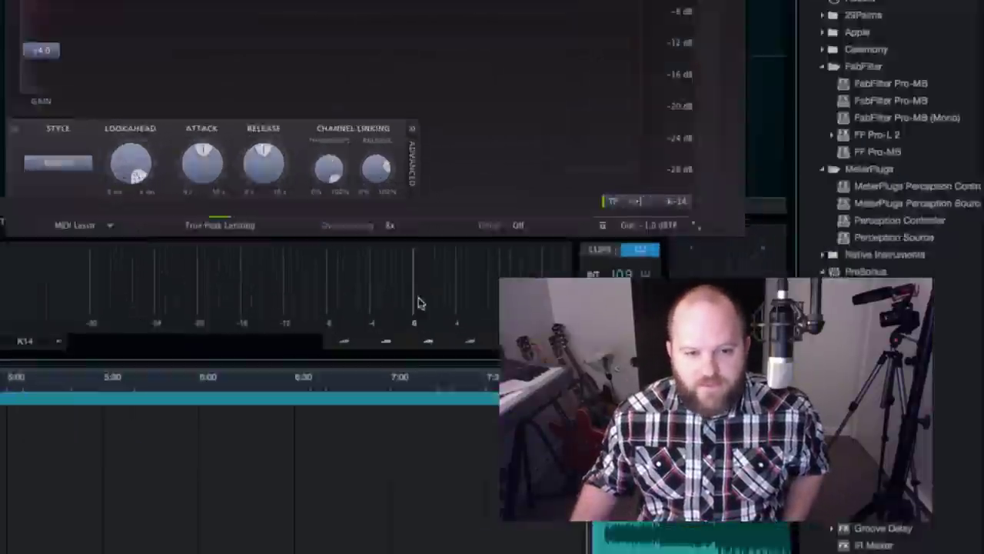
left_click_drag(417, 291, 378, 298)
mouse_move(248, 298)
left_mouse_down()
mouse_move(341, 277)
mouse_move(312, 293)
mouse_move(317, 275)
mouse_move(291, 282)
mouse_move(405, 277)
mouse_move(391, 282)
mouse_move(416, 285)
mouse_move(420, 301)
mouse_move(417, 264)
mouse_move(561, 259)
mouse_move(483, 282)
mouse_move(453, 274)
mouse_move(578, 226)
mouse_move(561, 244)
mouse_move(600, 261)
mouse_move(586, 245)
mouse_move(620, 248)
mouse_move(479, 292)
left_mouse_up()
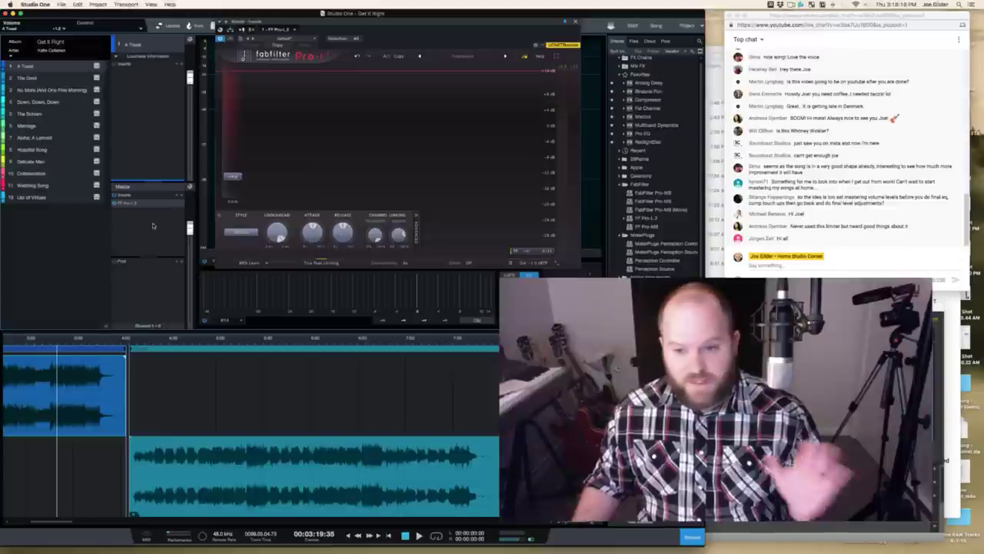
left_click(46, 91)
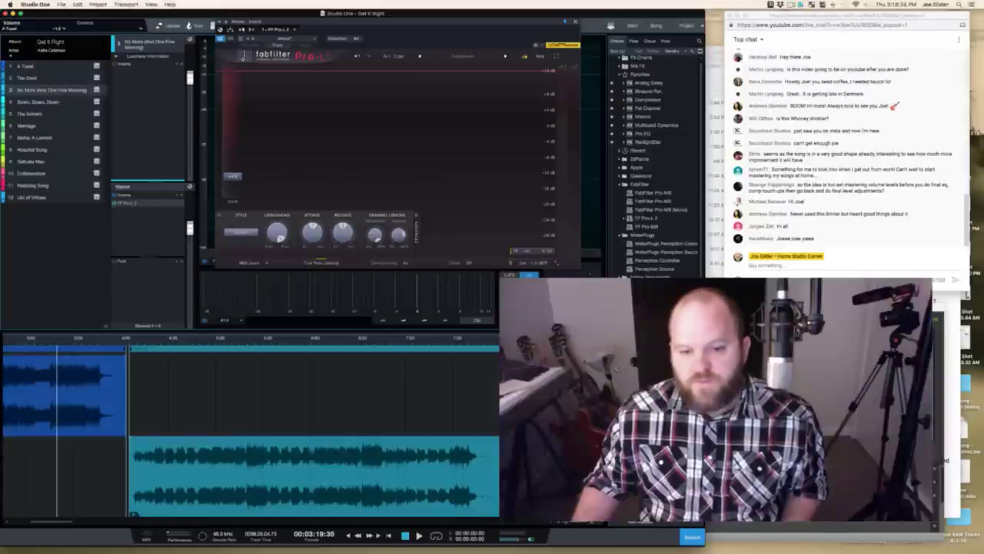
scroll(657, 162, "down", 5)
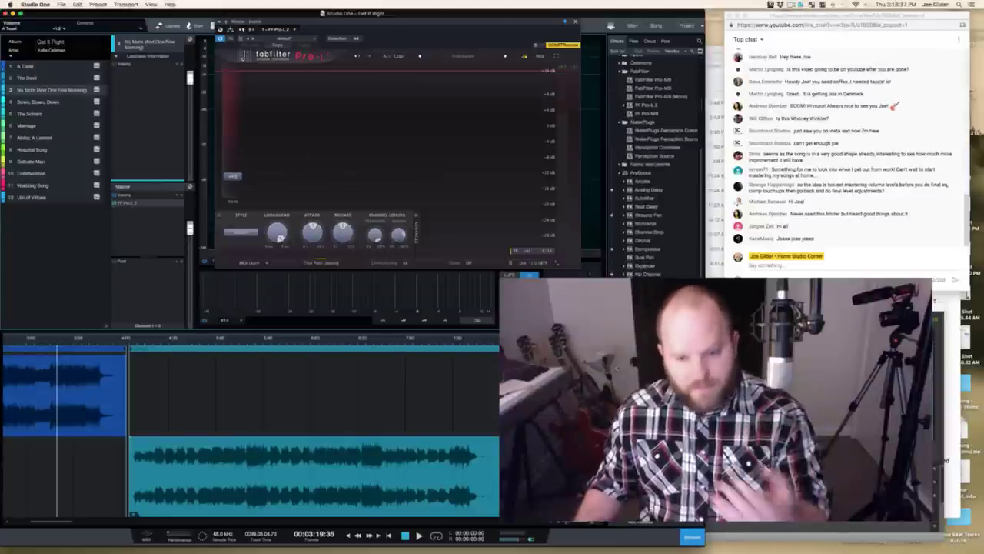
scroll(657, 161, "up", 6)
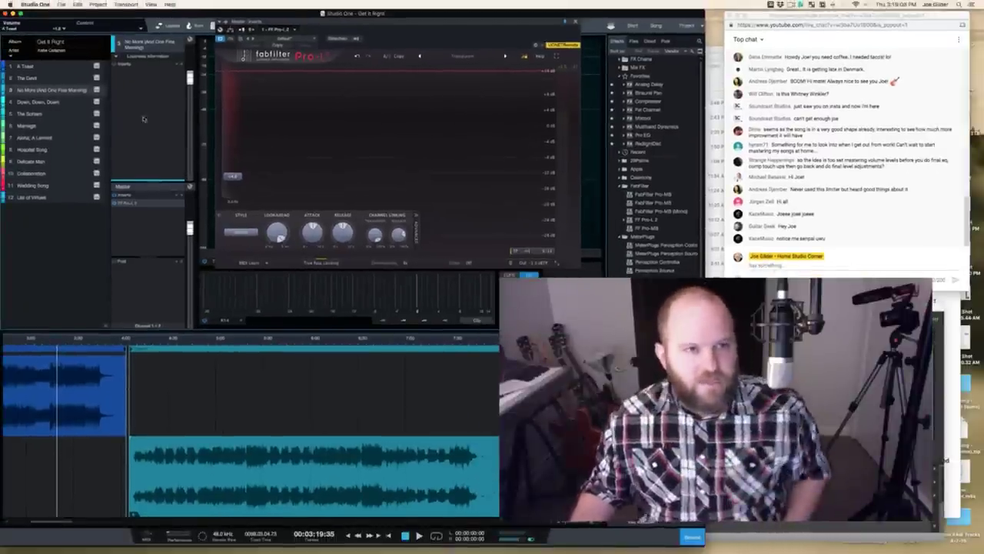
Step: Go back to the first track, A Toast, and play its opening from the very beginning of the timeline
left_click(46, 66)
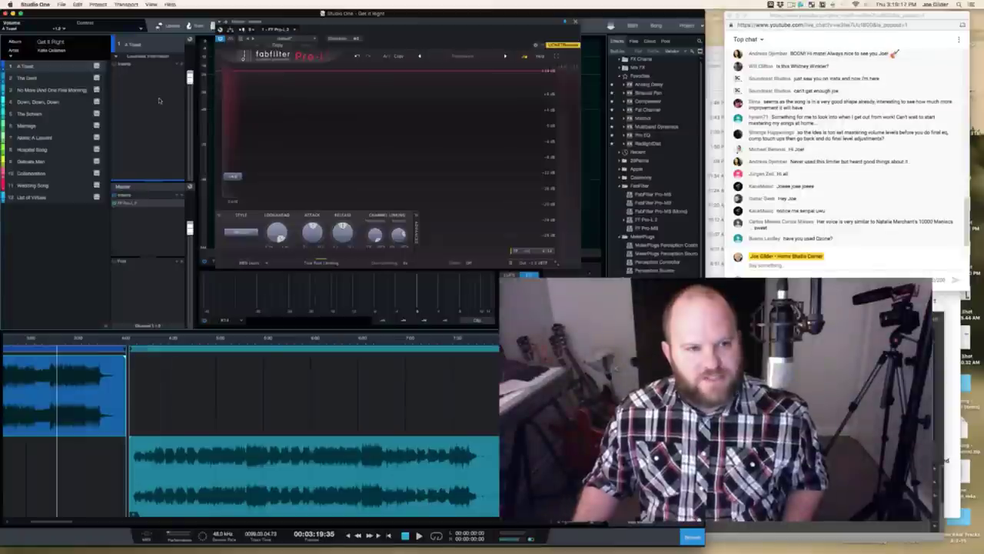
scroll(89, 415, "up", 3)
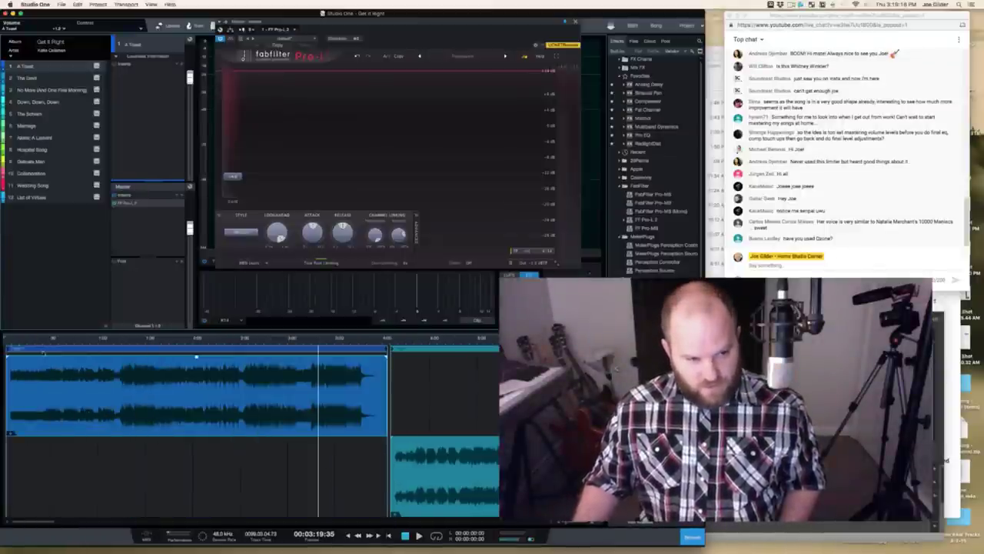
left_click(10, 340)
scroll(13, 342, "up", 3)
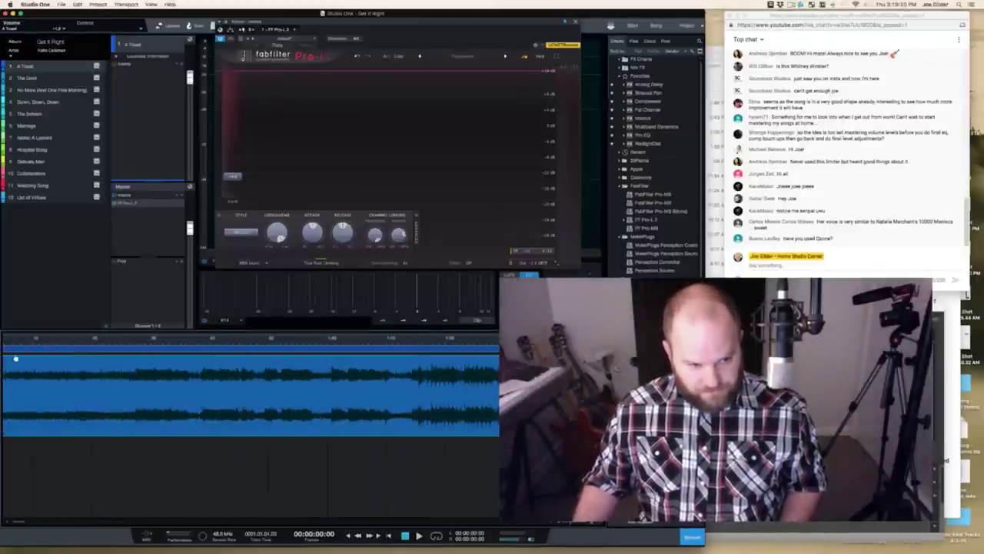
left_click(22, 341)
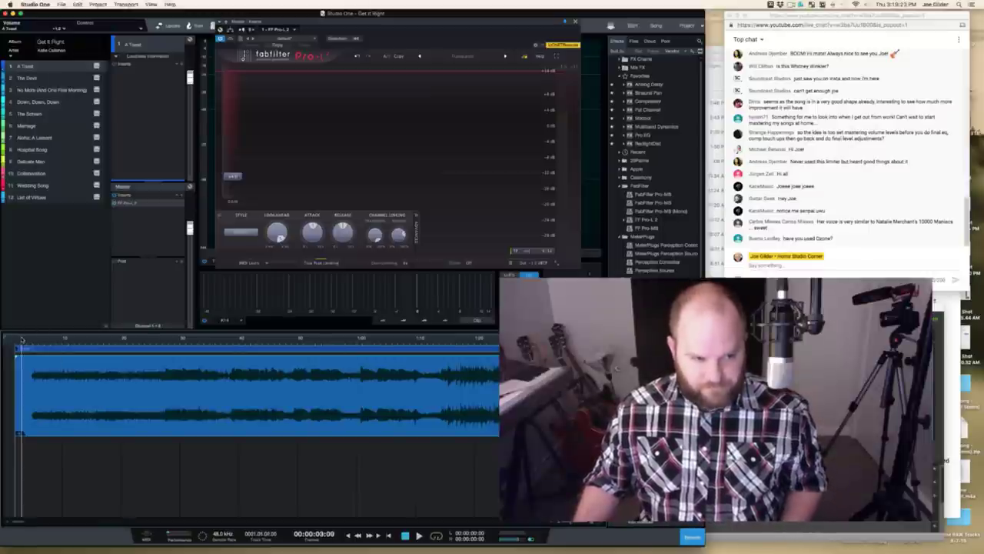
left_click(13, 341)
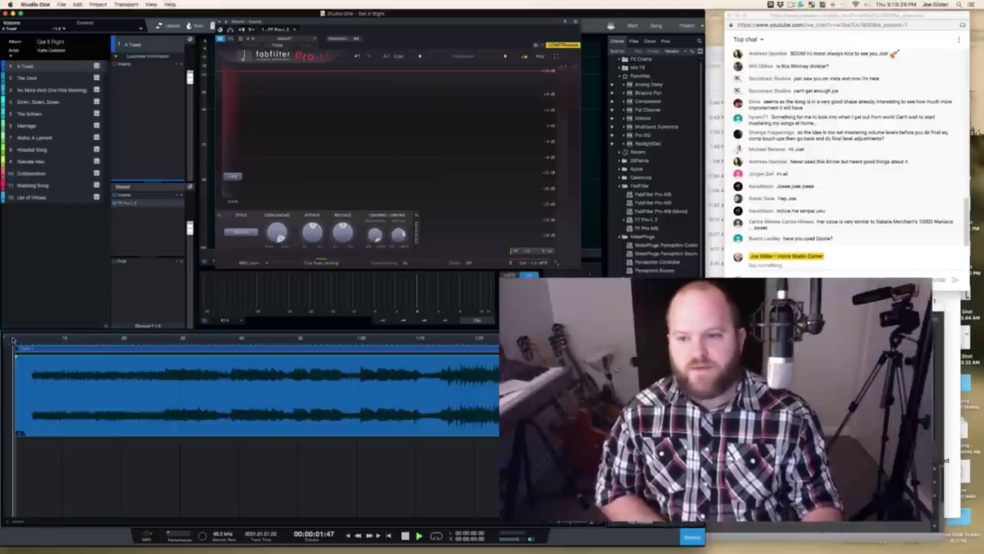
key("space")
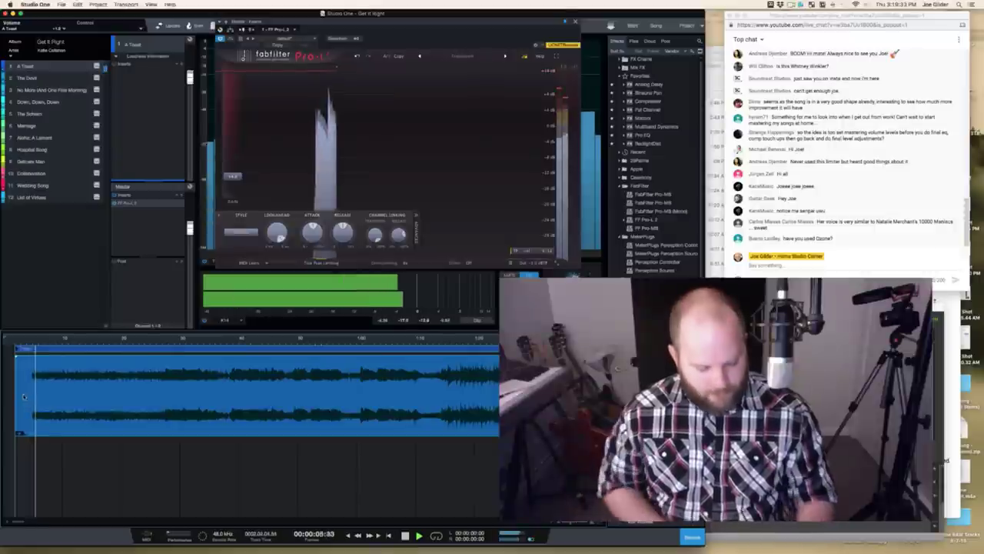
Step: Stop playback and trim the silent gap off the start of the first track, A Toast
key("space")
key("e")
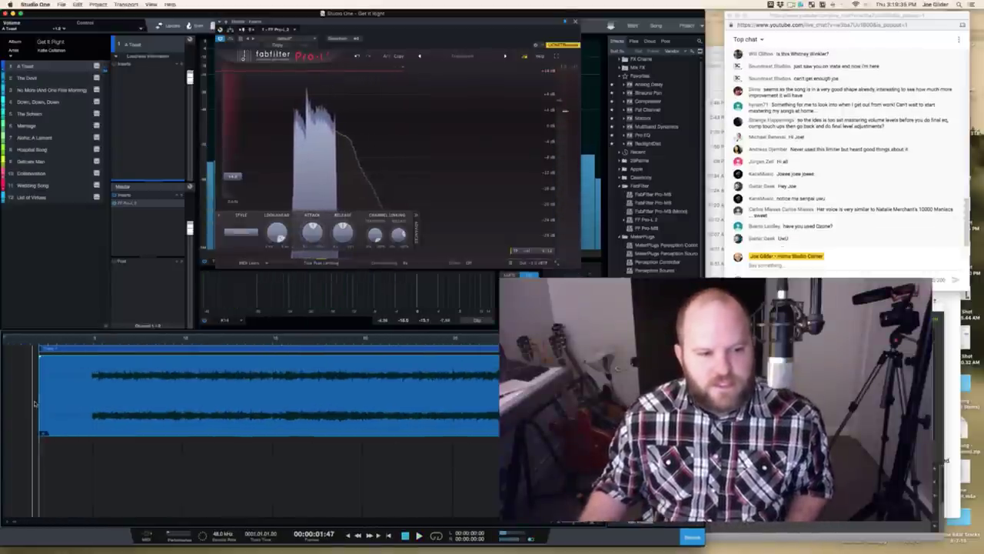
mouse_move(34, 403)
left_mouse_down()
mouse_move(89, 398)
mouse_move(43, 396)
left_mouse_up()
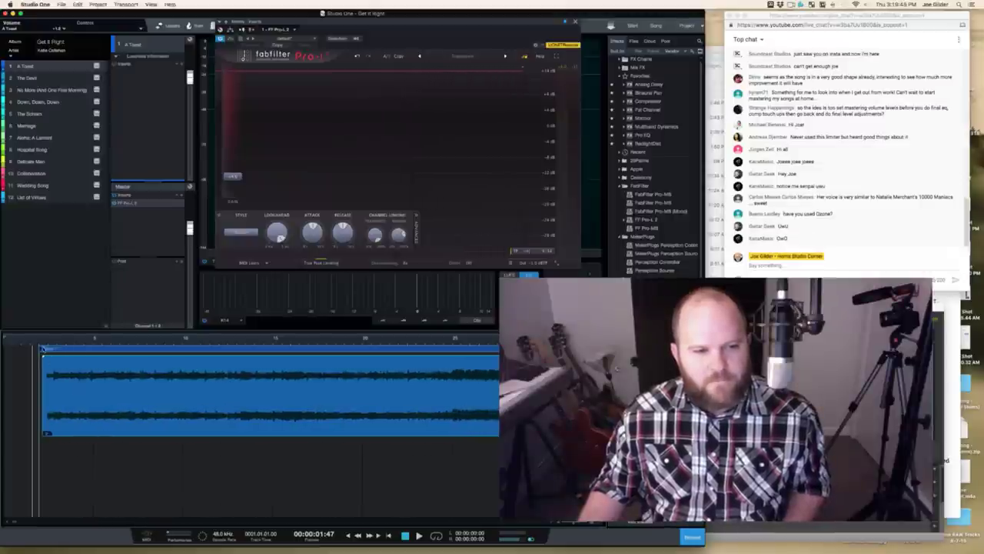
Step: Play the trimmed A Toast from its start through to the fade at the end
key("space")
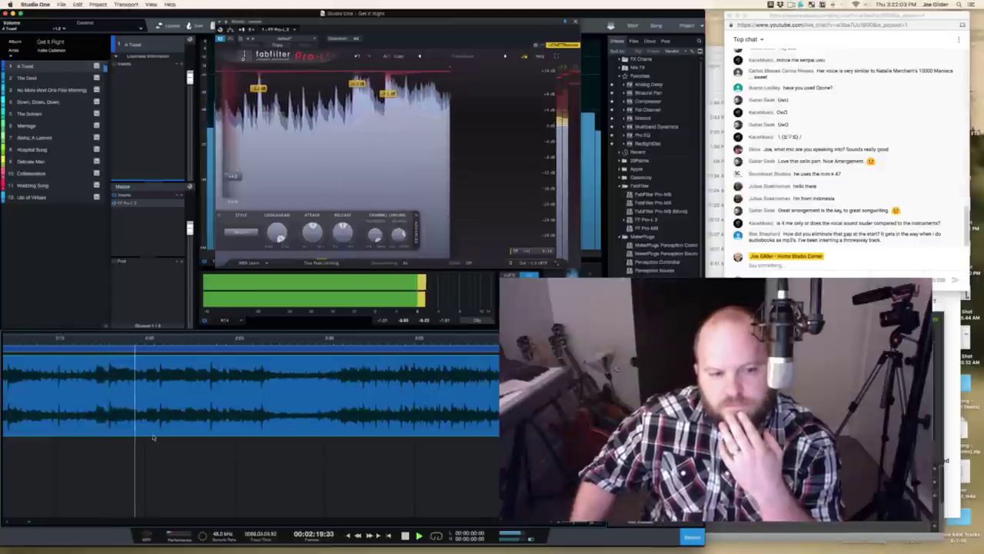
scroll(196, 421, "down", 2)
scroll(196, 421, "down", 2)
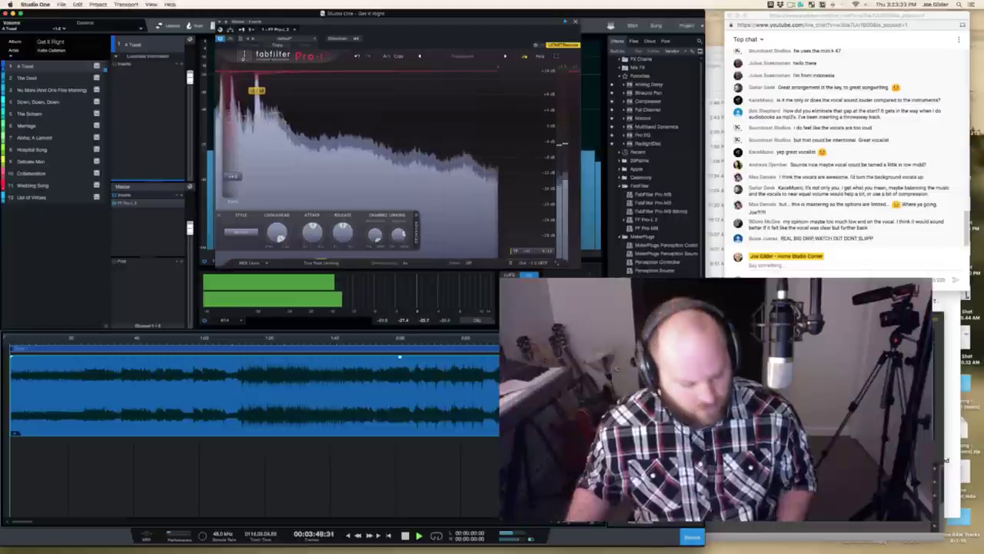
Step: Audition the louder section of A Toast repeatedly from about 1:13 to judge what processing it needs
key("Home")
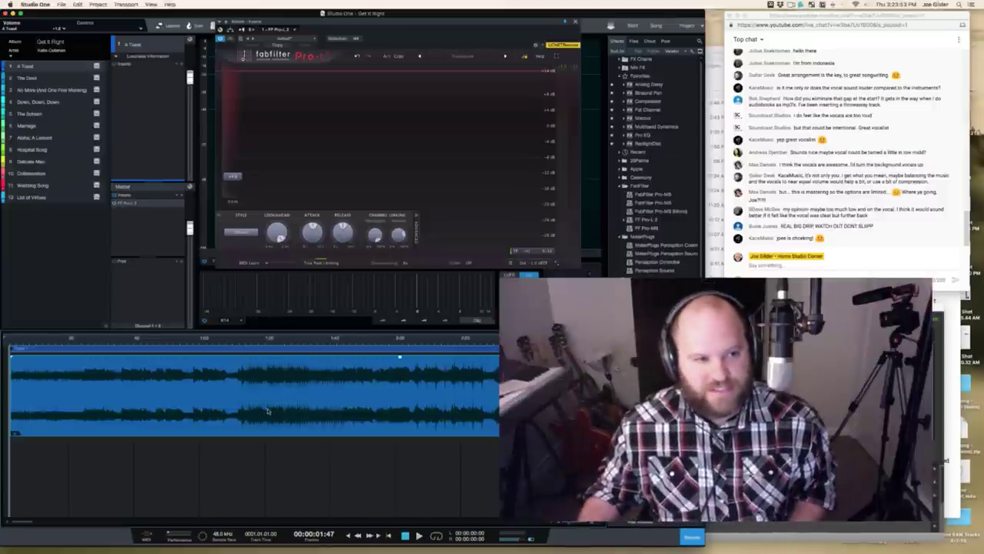
key("w")
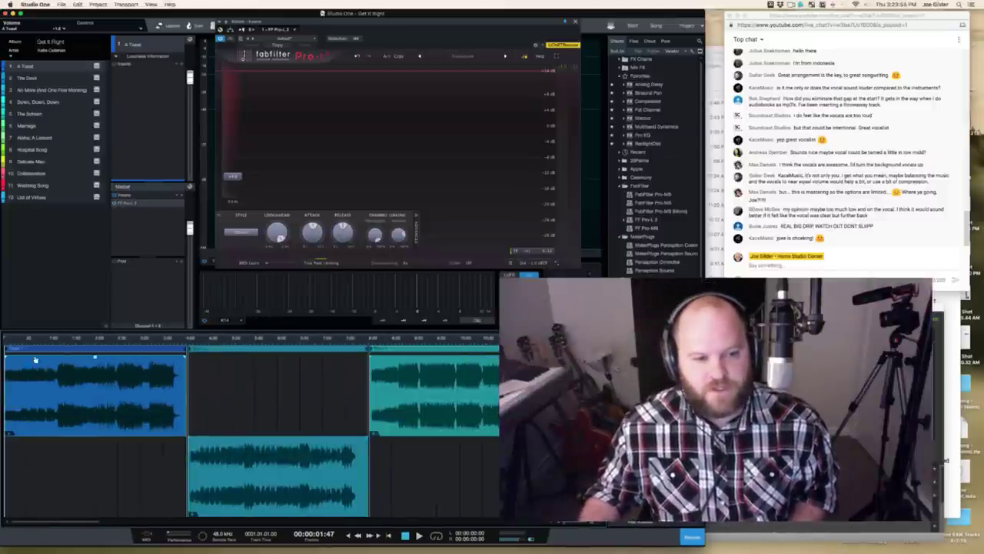
key("space")
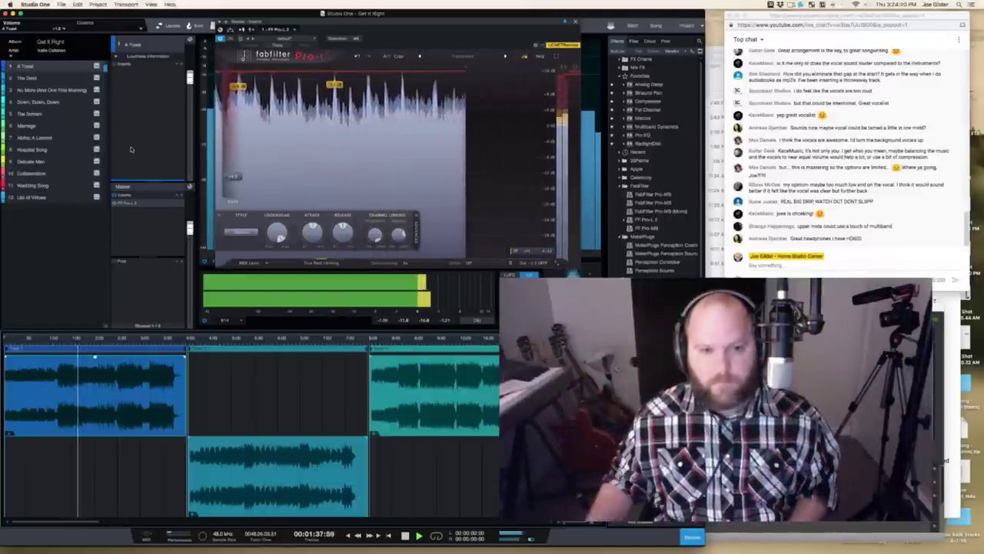
key("Left")
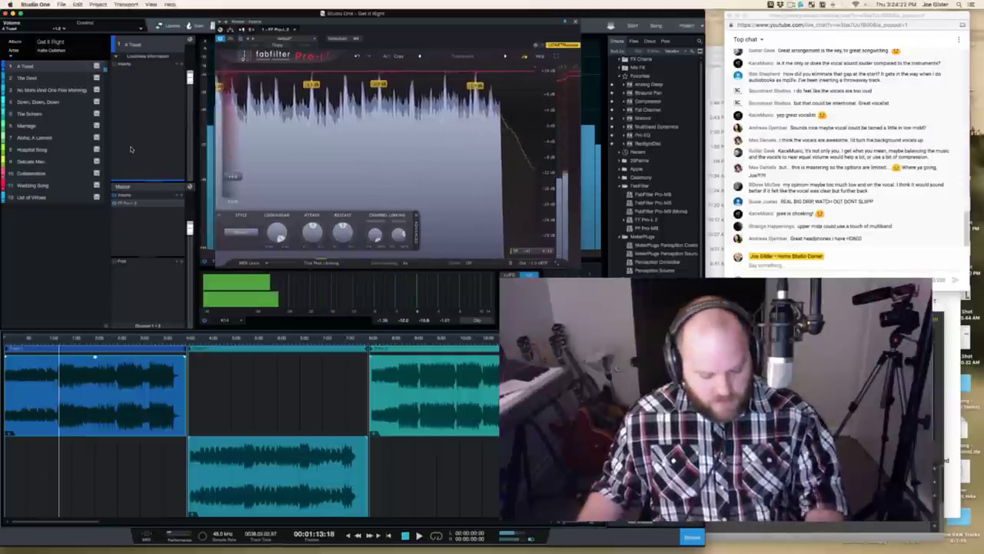
key("space")
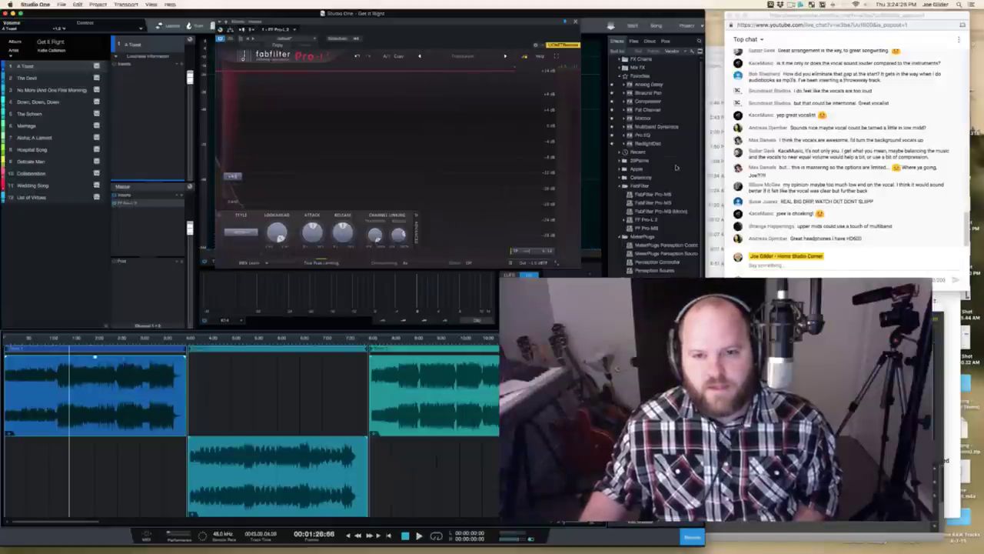
Step: Insert Pro EQ on A Toast, roll off the lowest frequencies with the low-cut filter, and audition it from about 1:26
left_click_drag(644, 136, 136, 82)
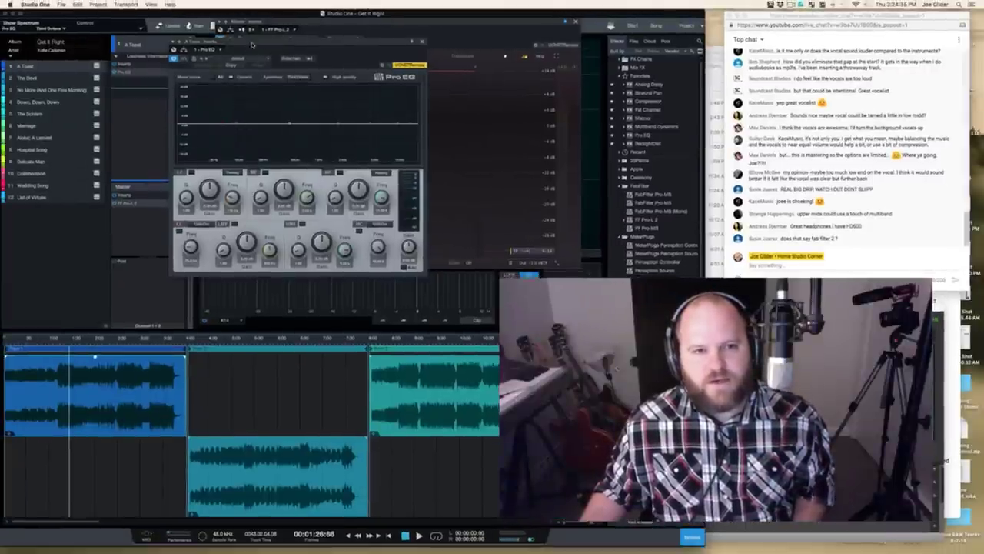
left_click_drag(260, 43, 187, 75)
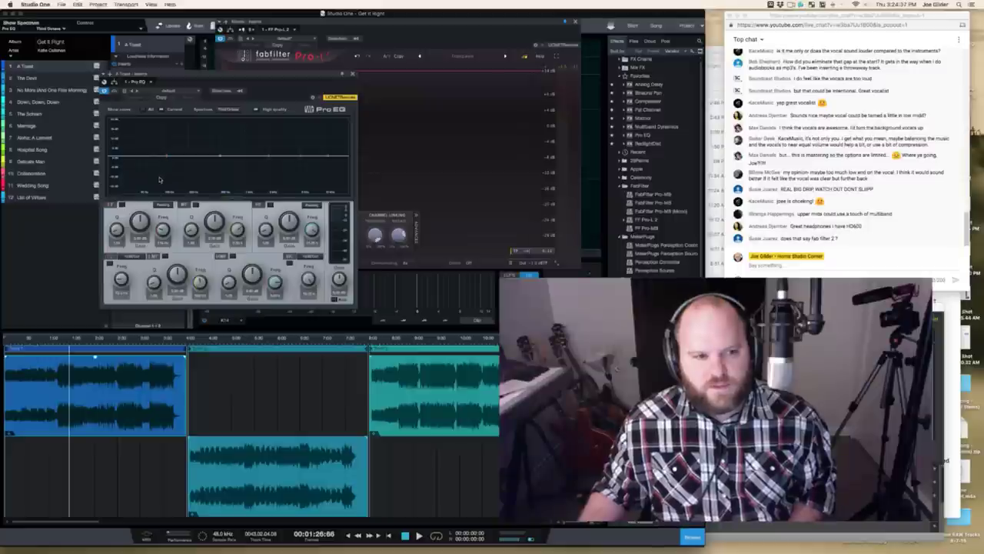
key("space")
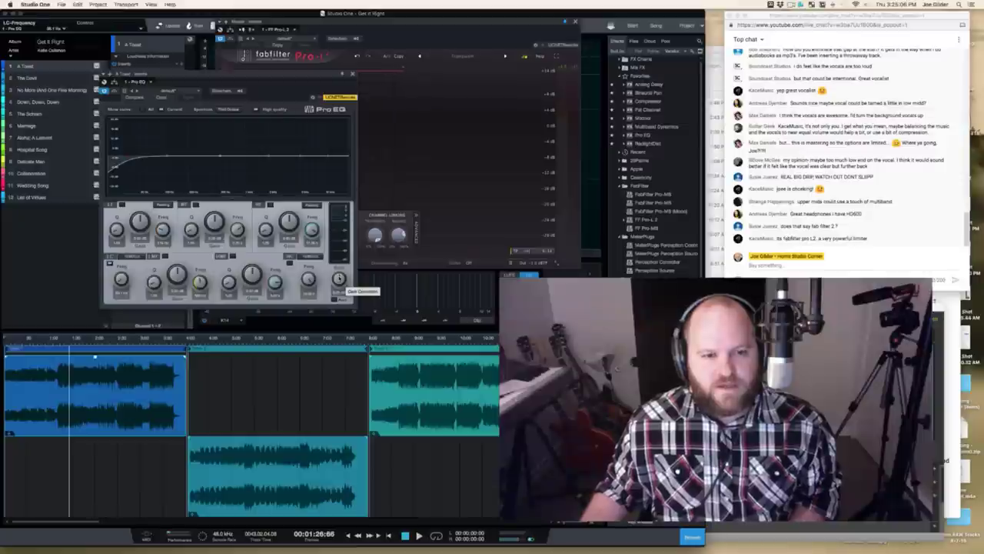
key("space")
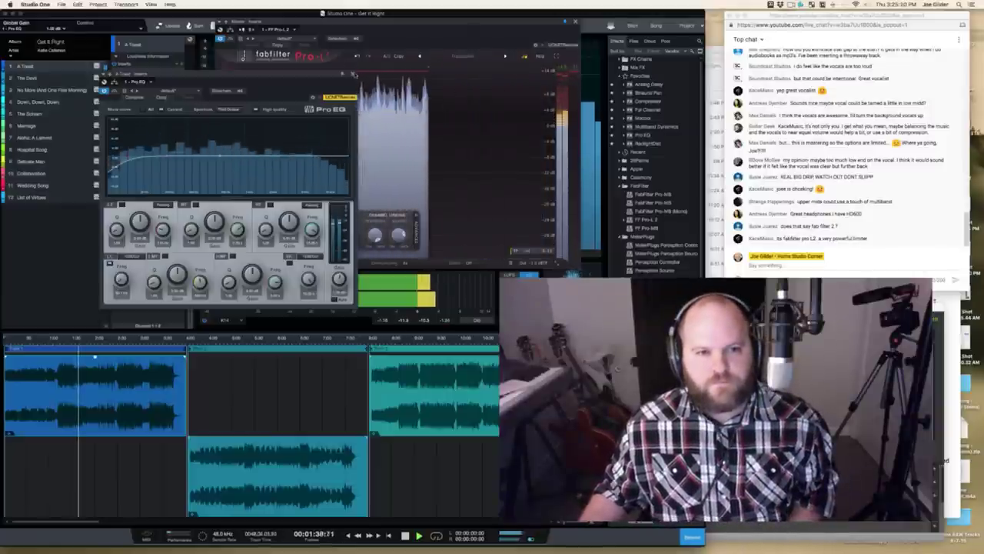
left_click(431, 77)
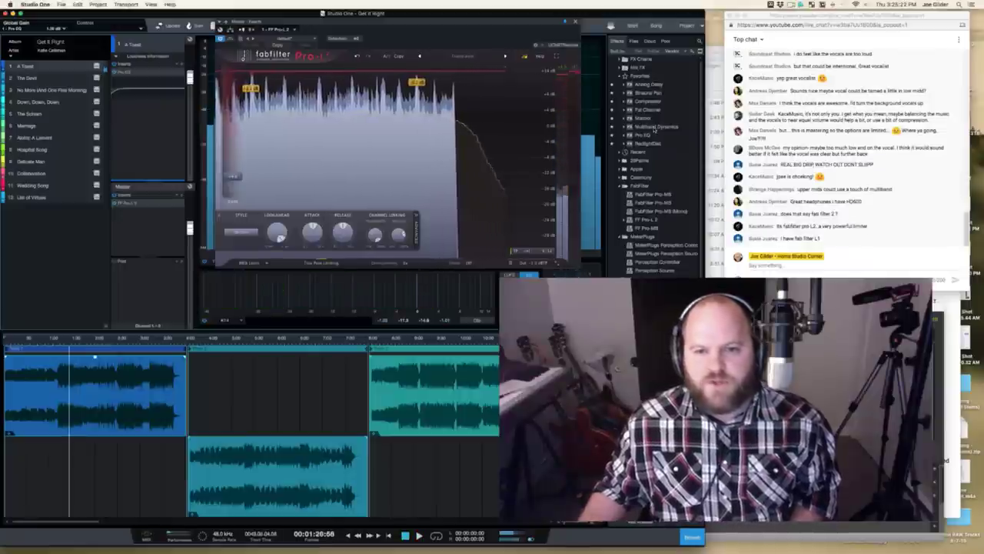
Step: Insert Multiband Dynamics after Pro EQ on A Toast and set the low threshold of its bands to about -18 dB
left_click_drag(653, 126, 143, 116)
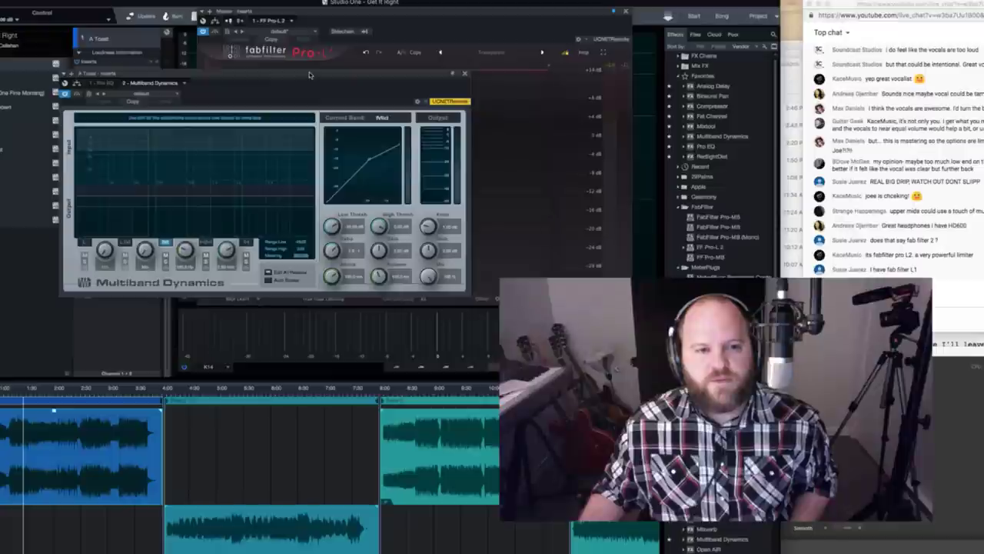
left_click_drag(310, 75, 357, 96)
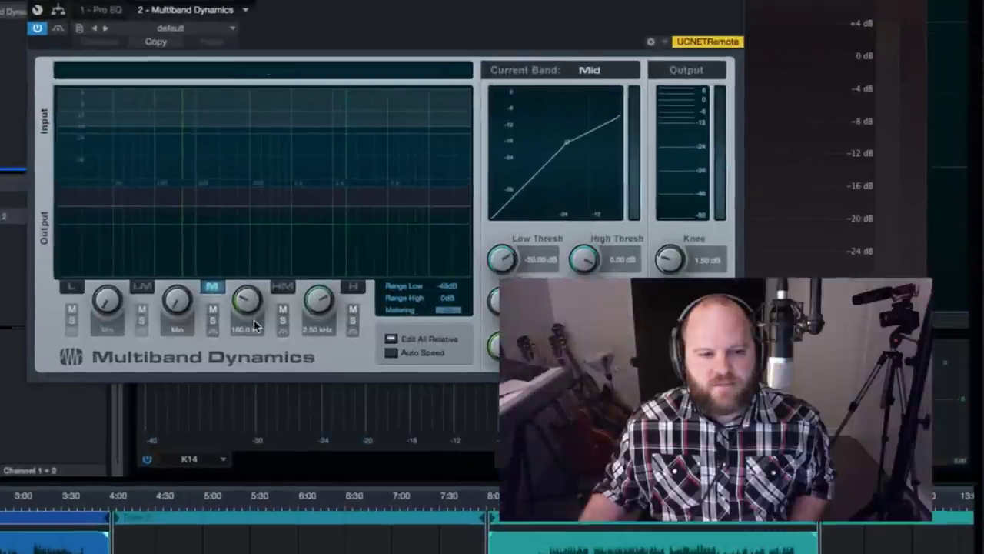
left_click(235, 253)
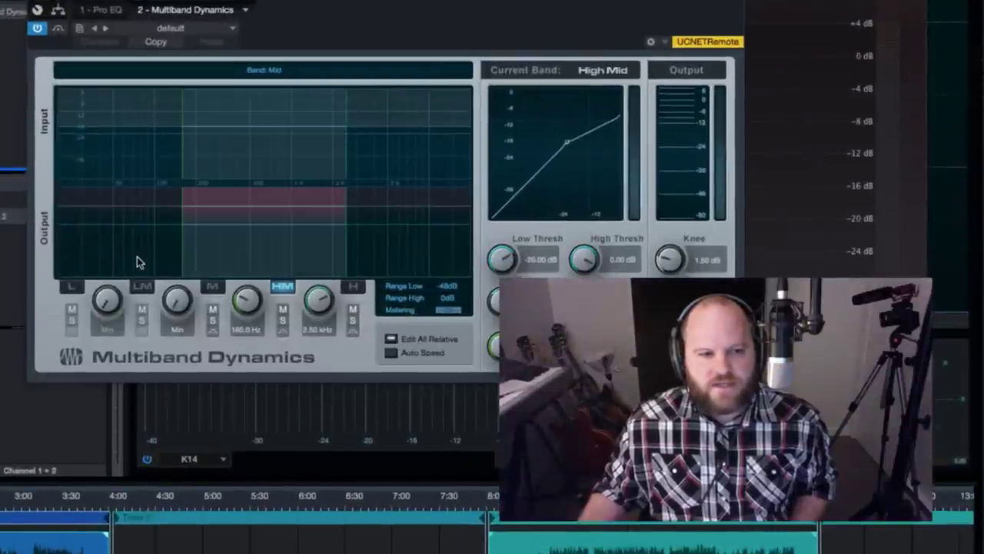
left_click(136, 260)
left_click(214, 255)
left_click(393, 273)
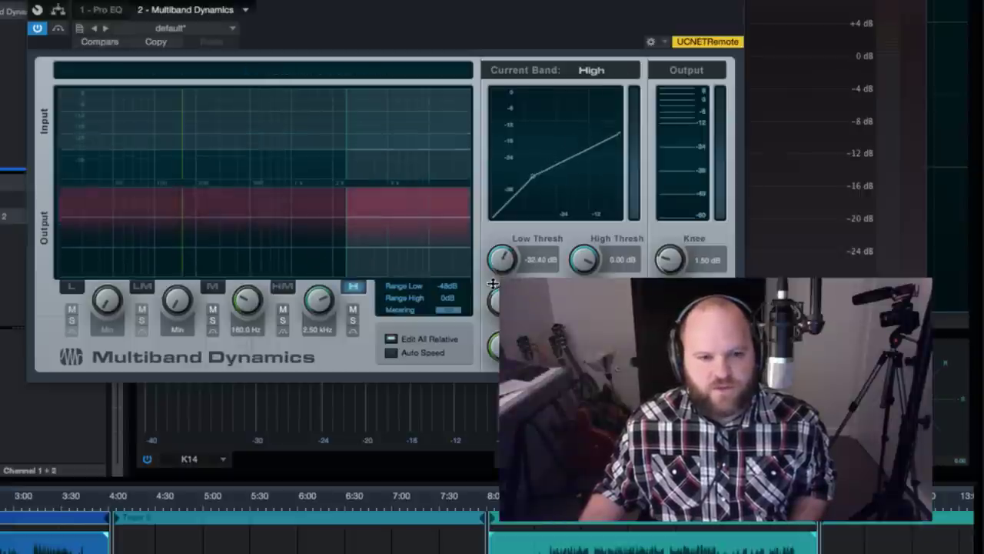
mouse_move(492, 265)
left_mouse_down()
mouse_move(498, 248)
mouse_move(505, 267)
left_mouse_up()
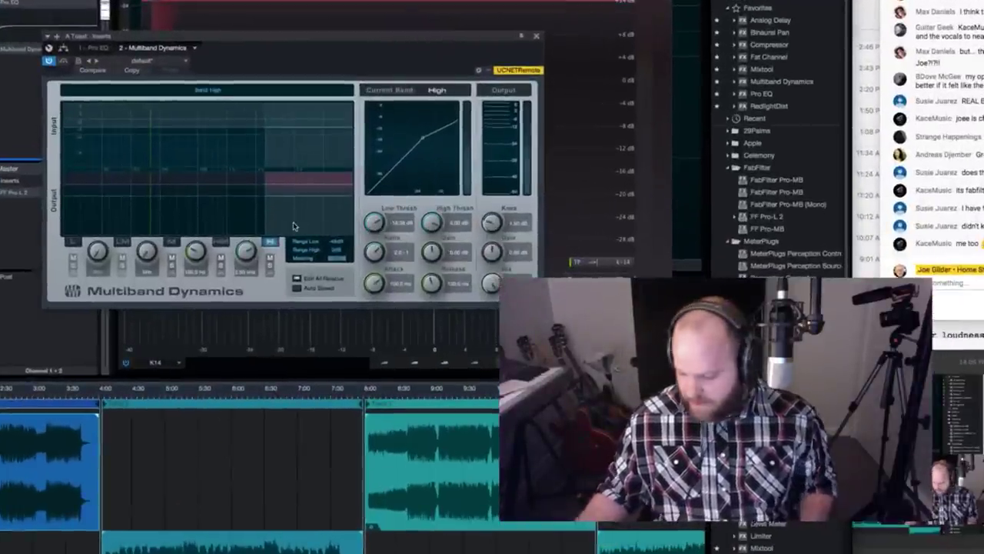
Step: With A Toast playing, fine-tune the High Mid band's low threshold to about -16 dB, keeping the bands edited relatively
key("space")
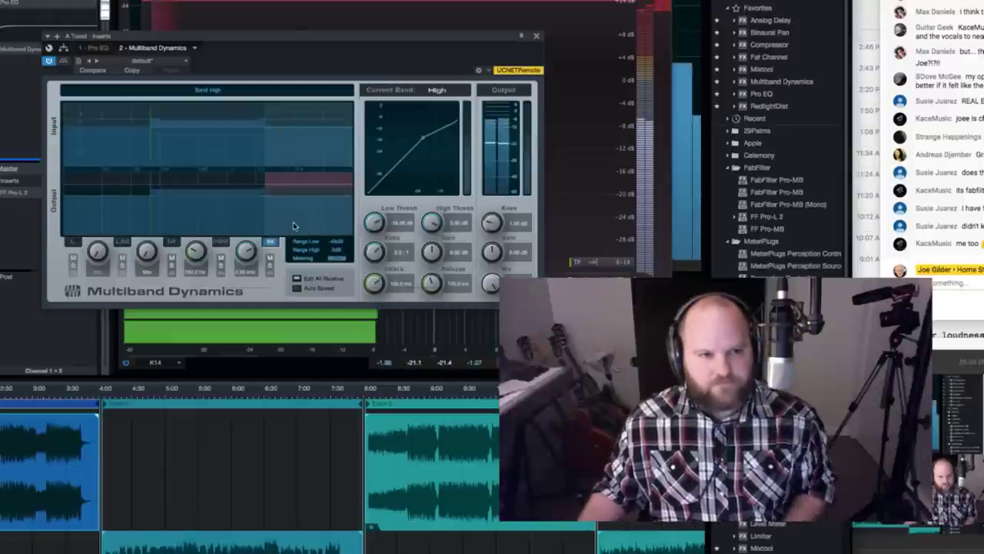
left_click(257, 213)
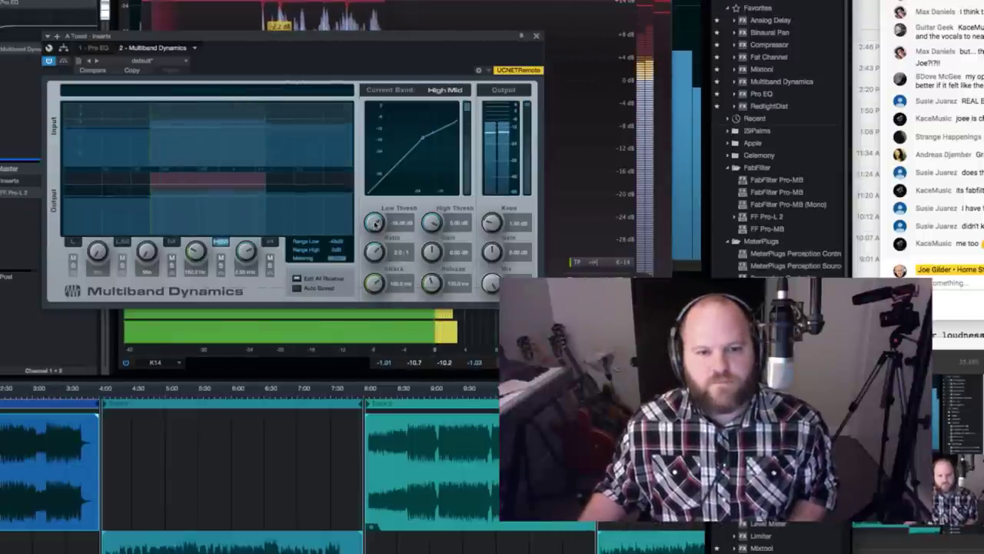
scroll(375, 219, "up", 10)
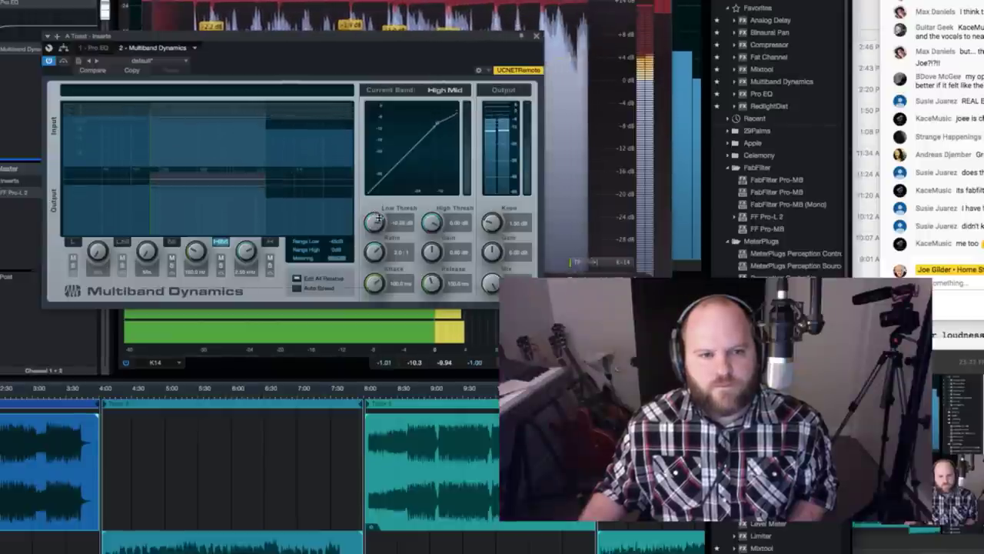
scroll(376, 219, "down", 10)
scroll(377, 223, "down", 5)
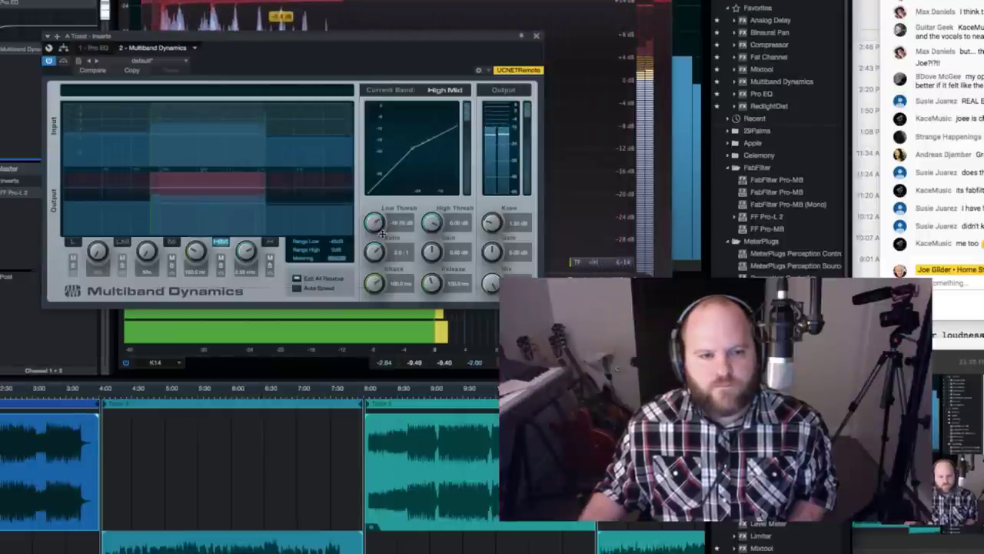
scroll(386, 247, "down", 3)
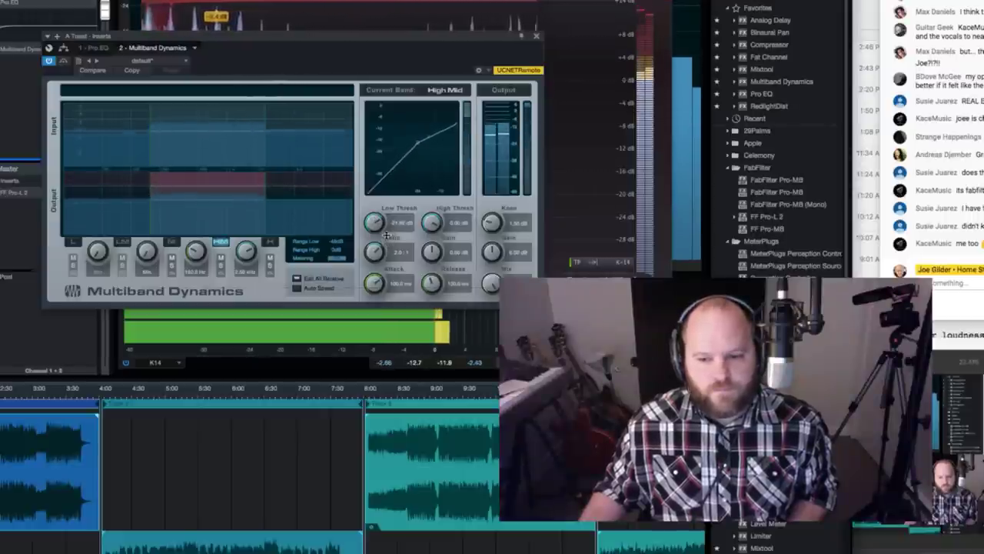
scroll(386, 233, "up", 3)
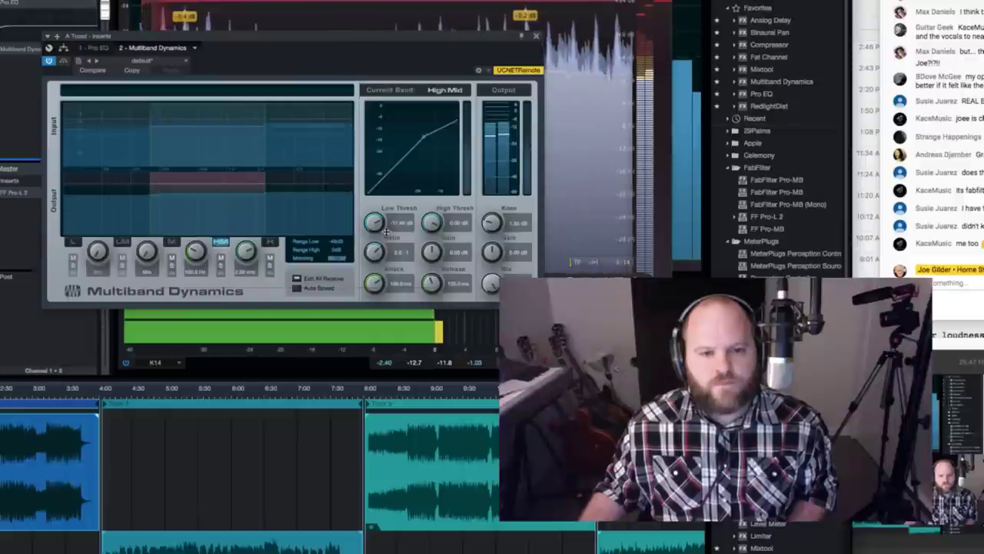
scroll(386, 231, "up", 1)
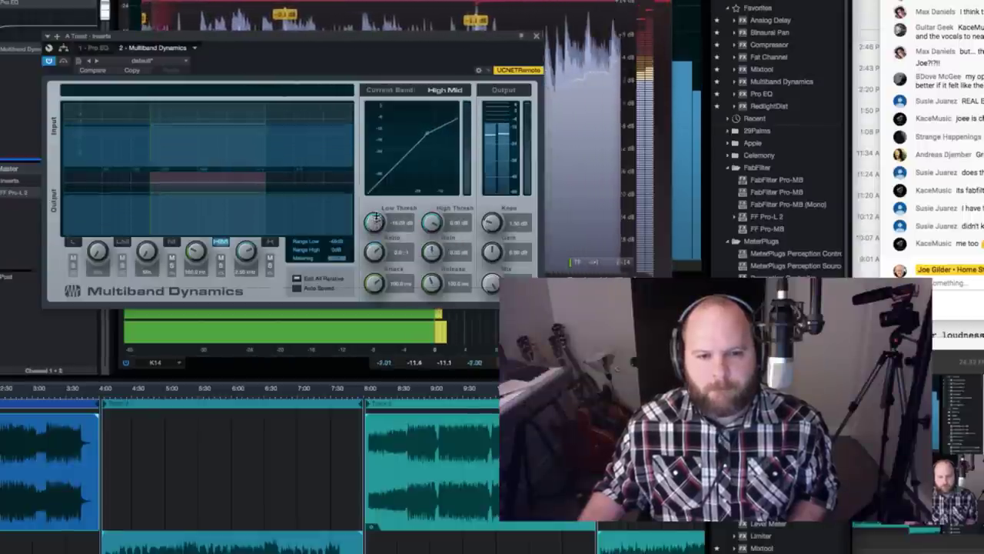
Step: With A Toast playing, compare the sound with Multiband Dynamics bypassed and active several times
left_click(49, 62)
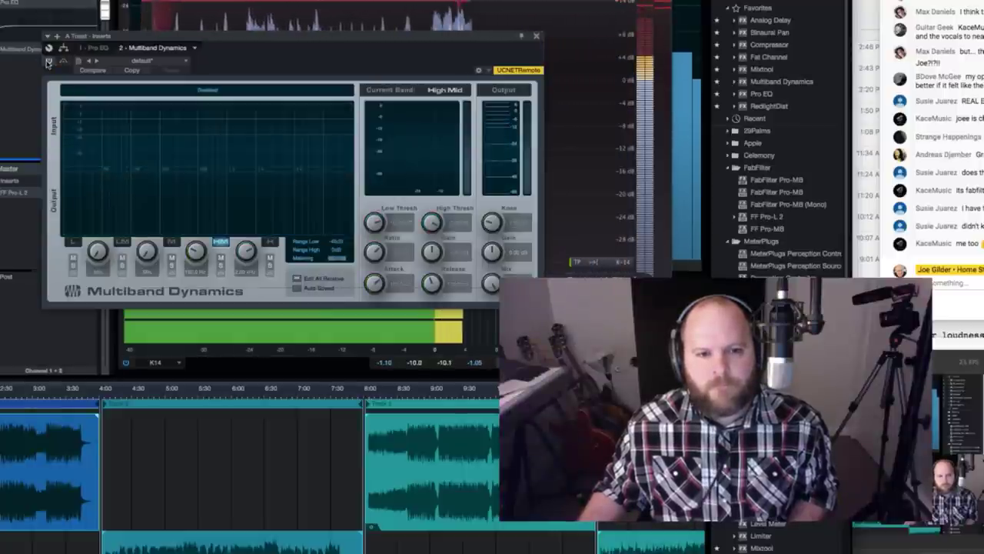
left_click(49, 62)
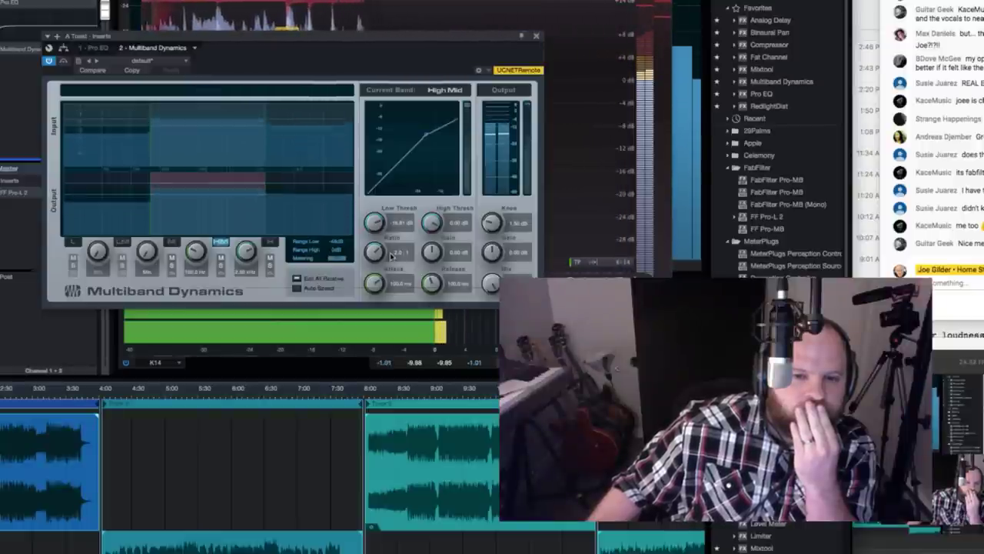
left_click(50, 60)
left_click(49, 60)
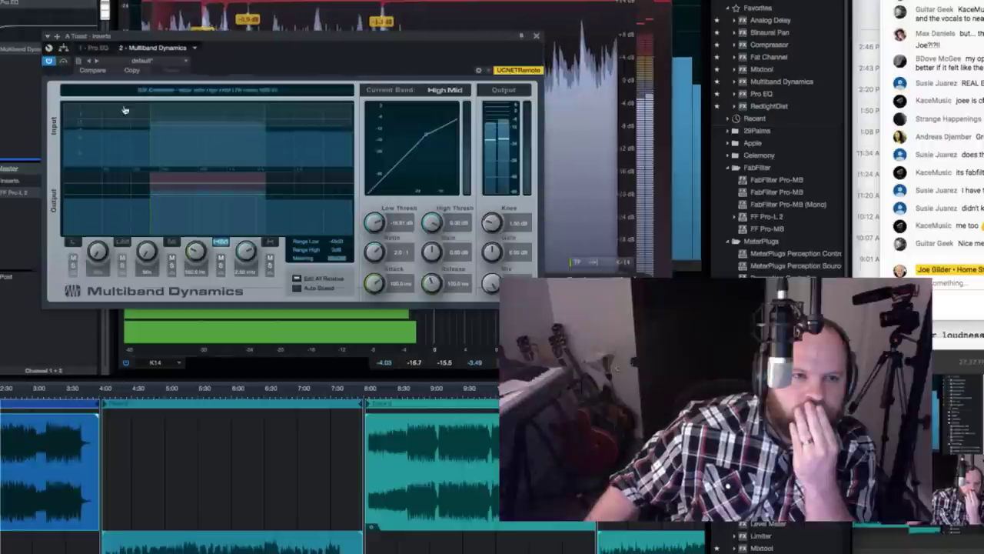
left_click(50, 61)
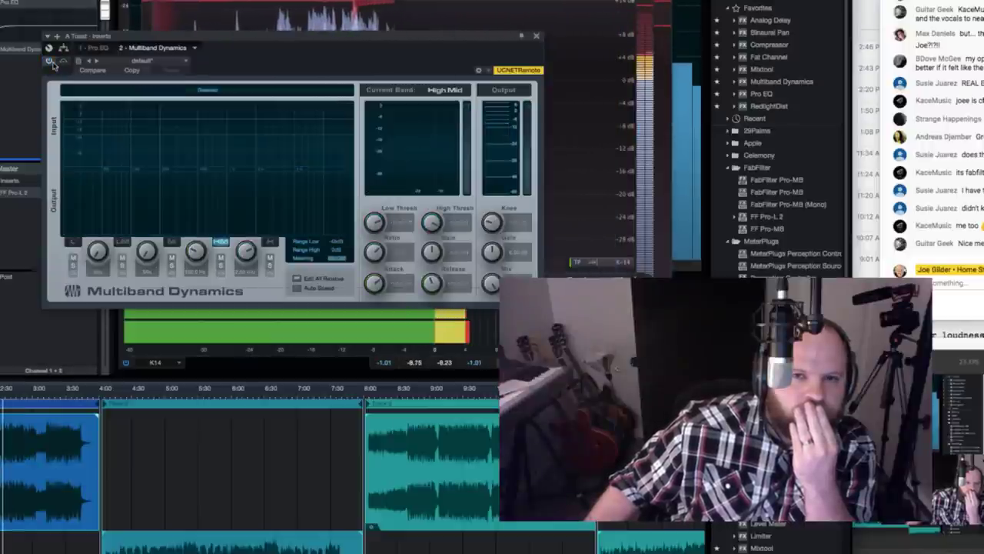
left_click(49, 61)
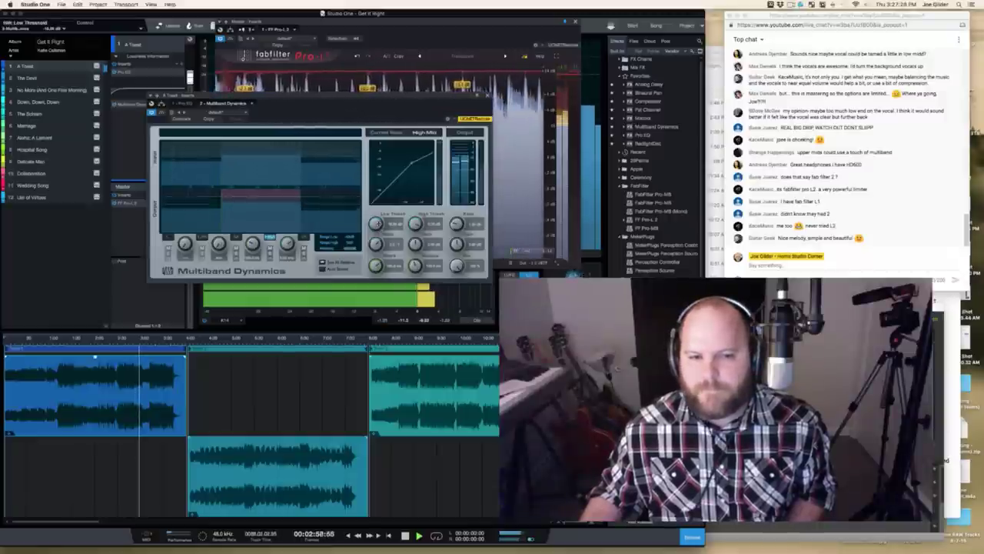
Step: In Pro EQ on A Toast, cut the LMF band by about 1.5 dB and add a slight, narrow MF cut in the upper mids
left_click(487, 97)
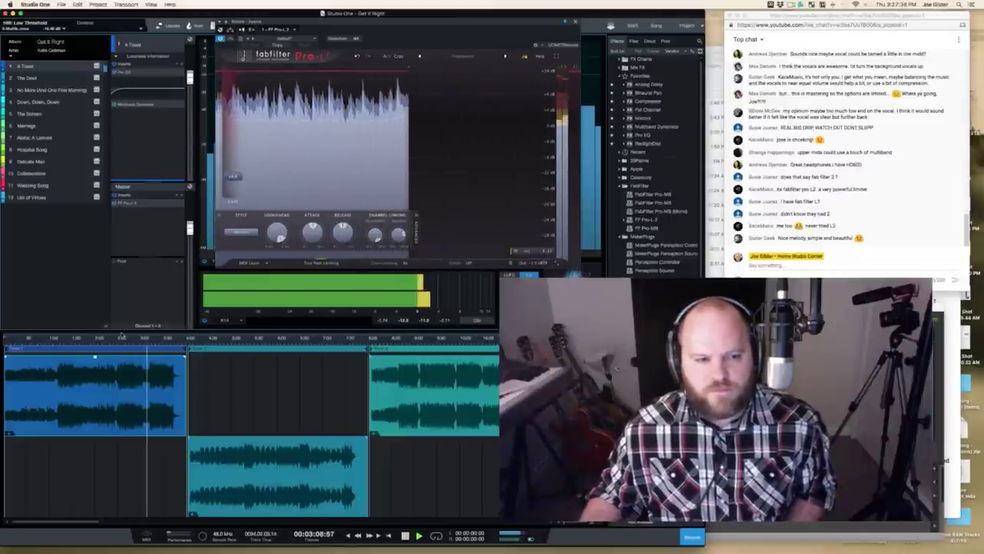
scroll(137, 383, "up", 5)
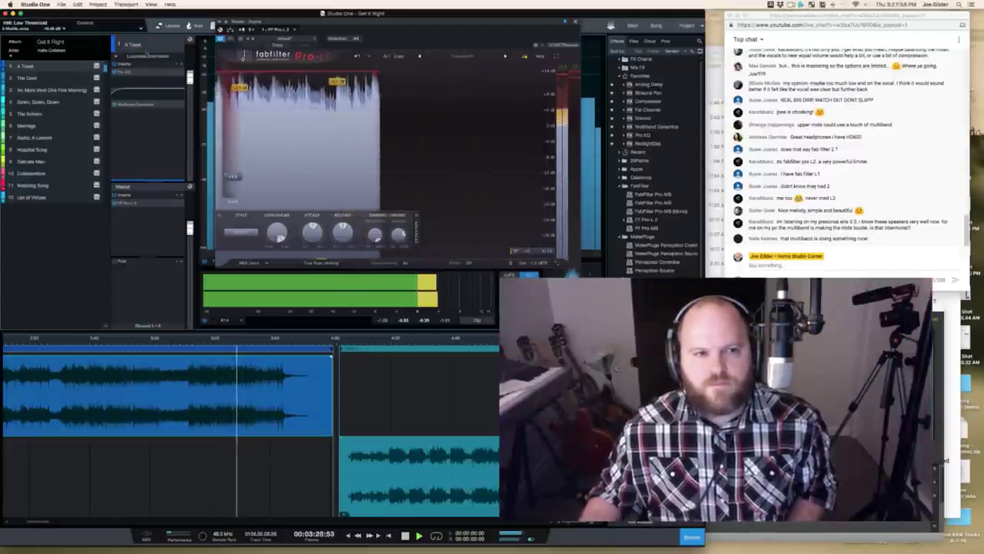
left_click(123, 71)
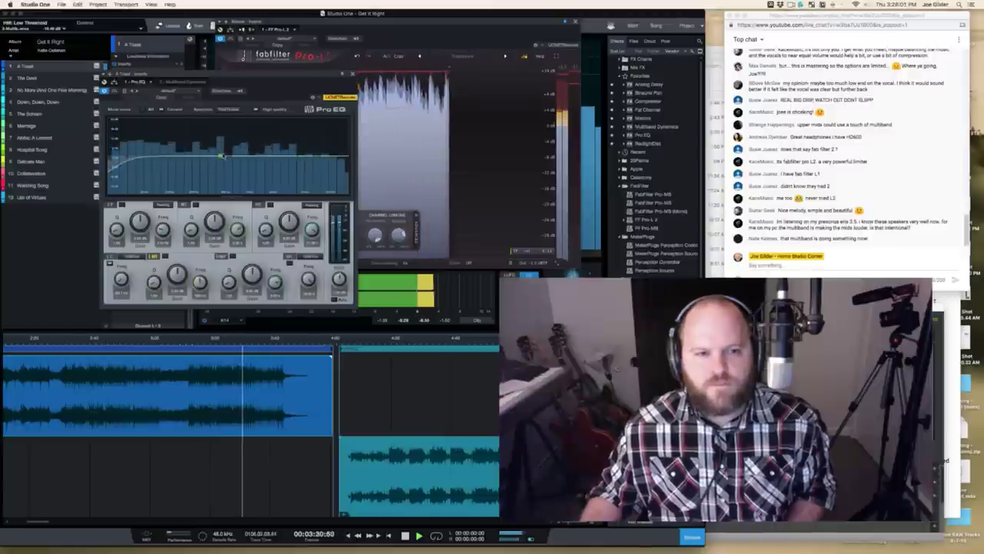
left_click_drag(223, 158, 268, 144)
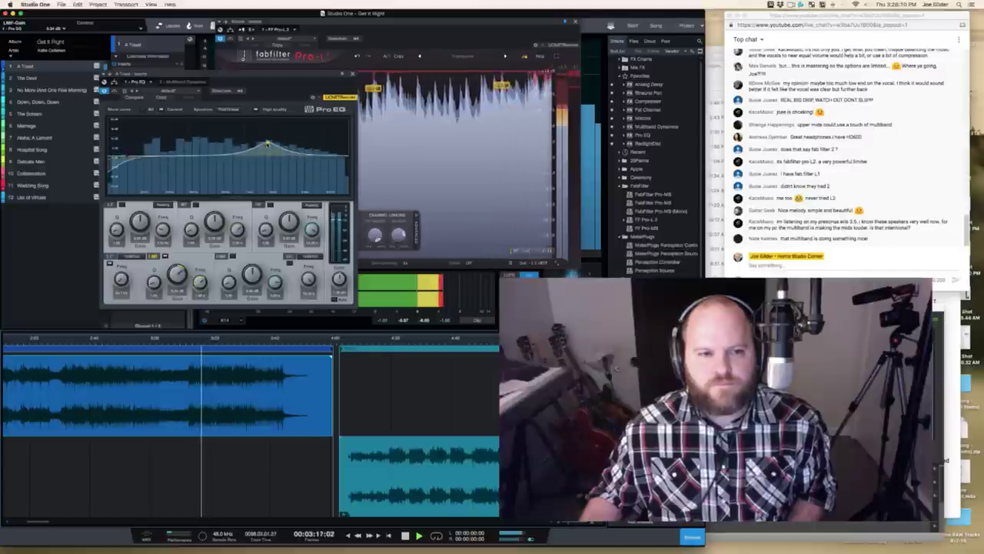
left_click(267, 144)
left_click_drag(268, 144, 213, 152)
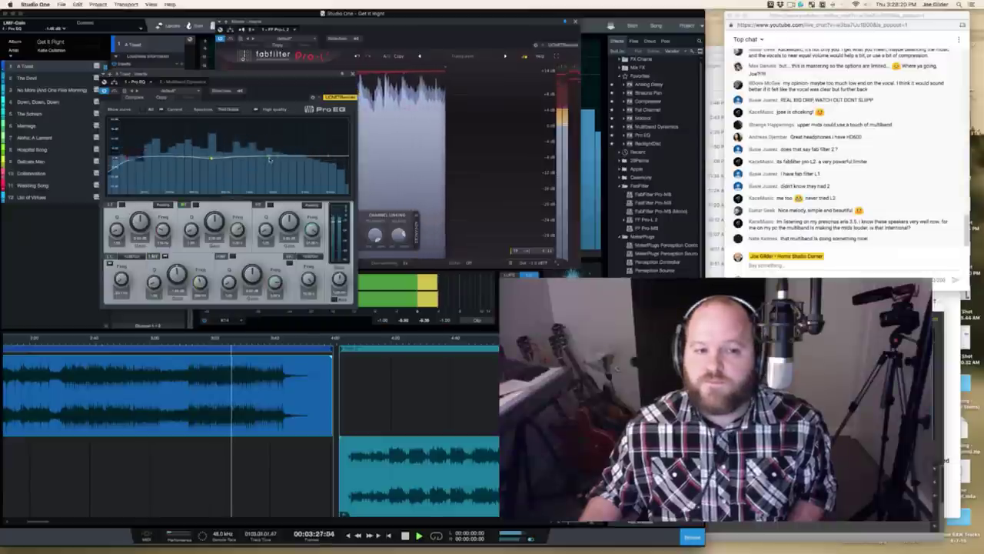
mouse_move(269, 158)
left_mouse_down()
mouse_move(300, 134)
mouse_move(276, 129)
mouse_move(282, 159)
left_mouse_up()
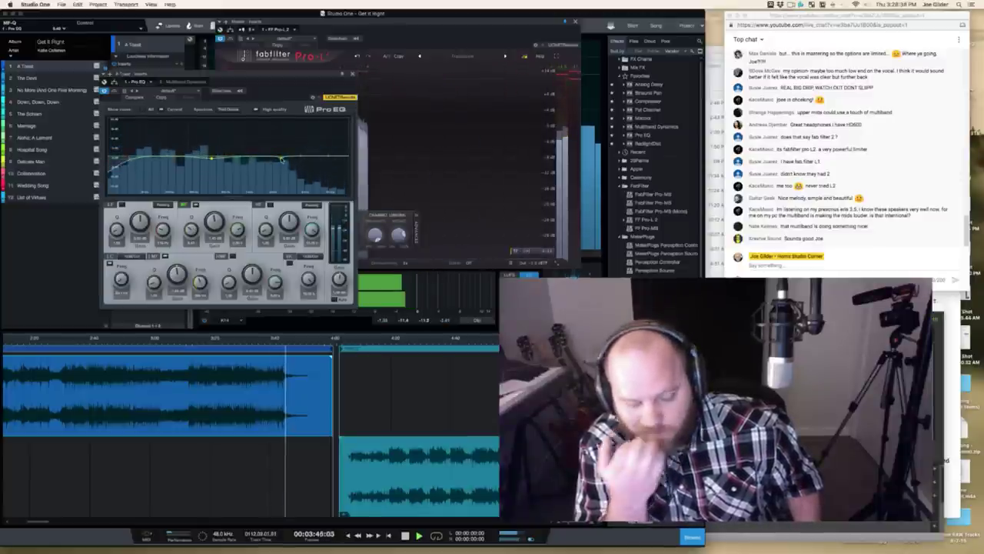
key("Left")
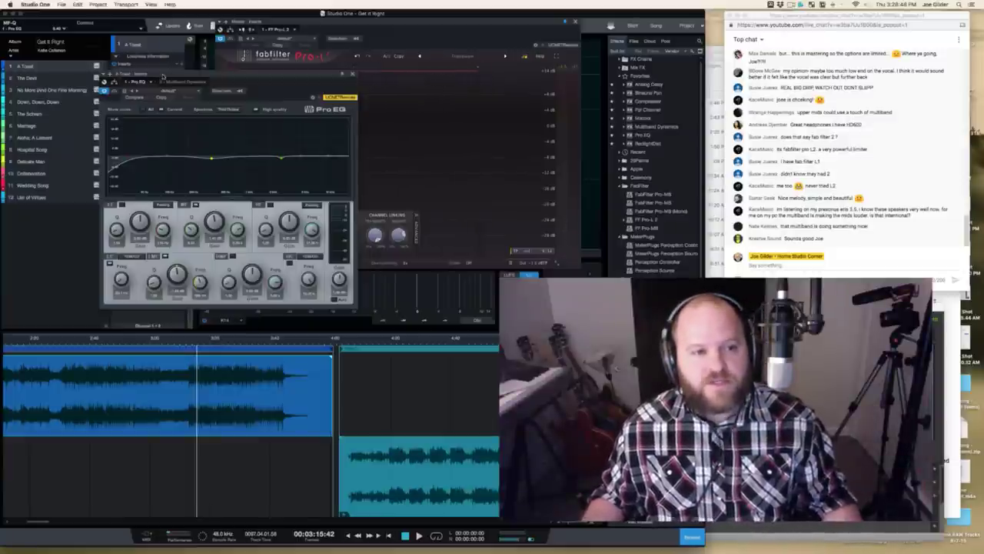
Step: Reopen Multiband Dynamics on A Toast and set the playback position to the start of the louder section, about 1:12
left_click_drag(163, 76, 244, 85)
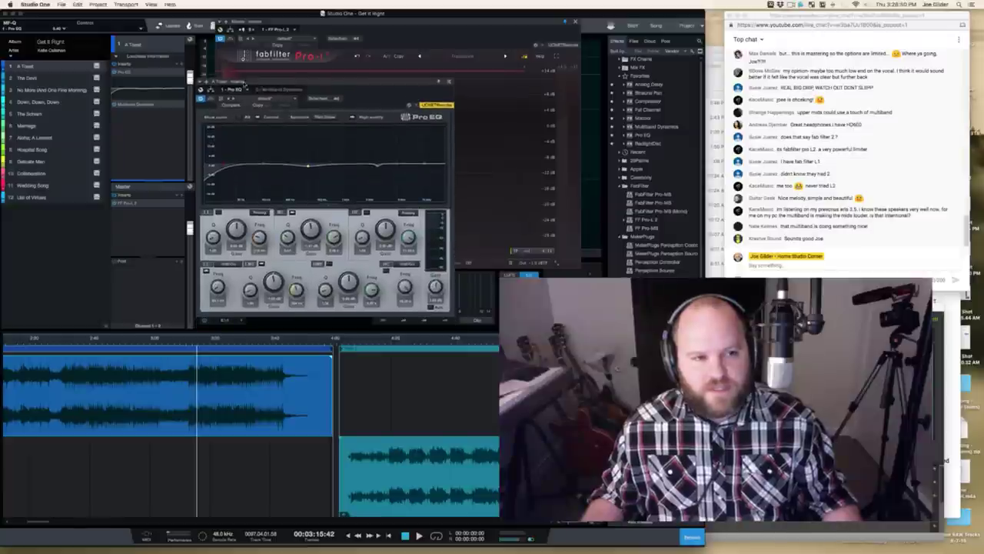
left_click(149, 106)
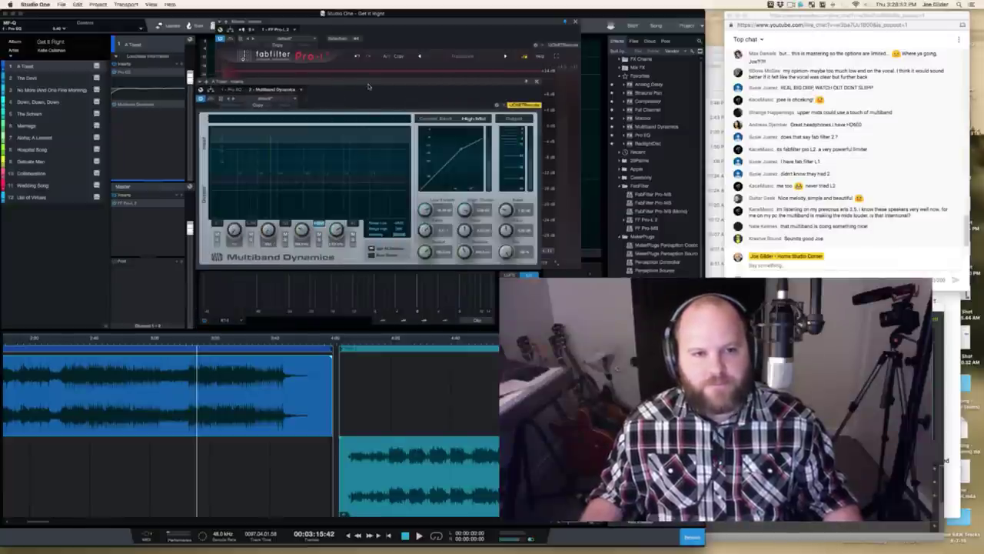
left_click_drag(368, 81, 364, 71)
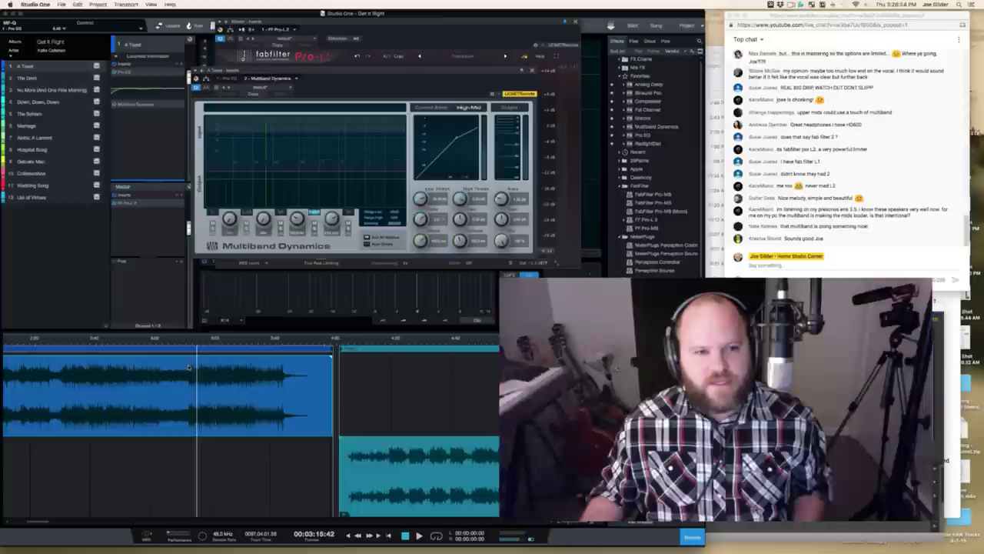
scroll(225, 392, "left", 10)
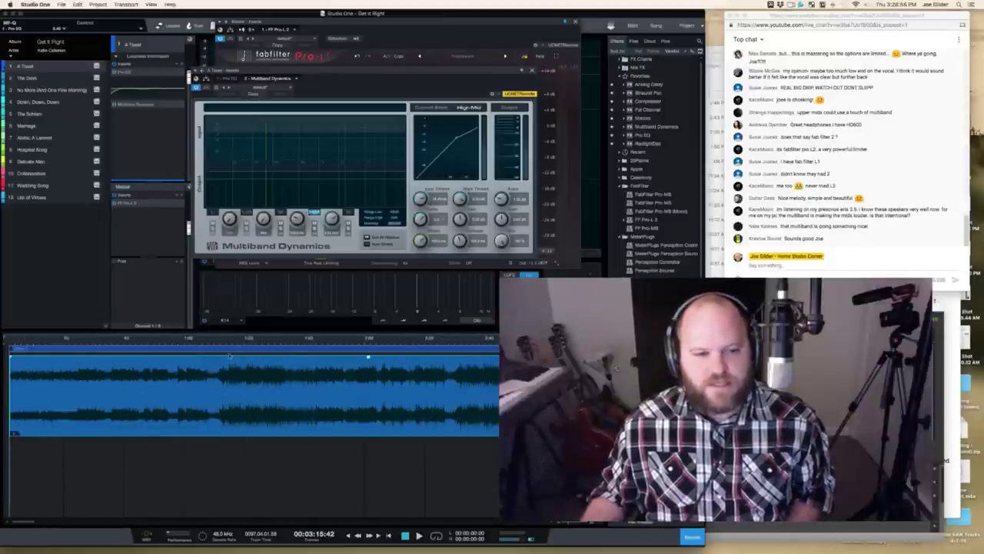
left_click(221, 341)
Step: Blind-test Multiband Dynamics by shuffling its bypass state, playing from about 1:12, and alternating between bypassed and active
left_click(196, 90)
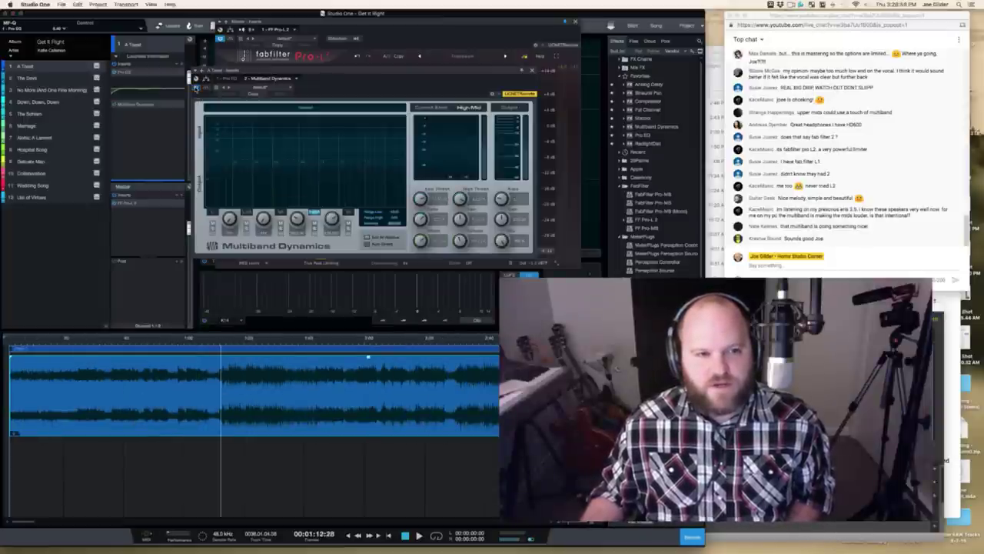
left_click(196, 90)
left_click(197, 90)
left_click(196, 90)
left_click(196, 90)
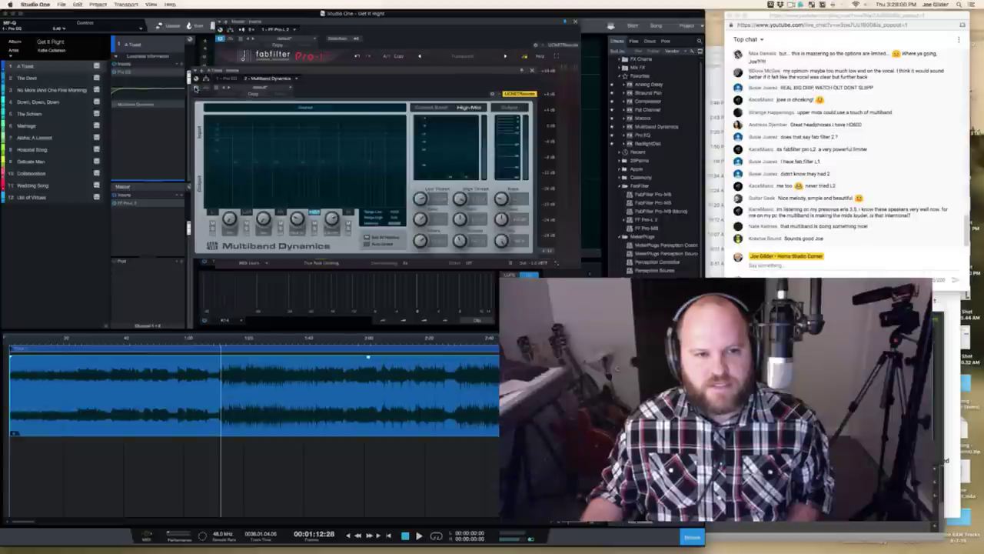
left_click(196, 90)
left_click(196, 90)
left_click(196, 90)
key("space")
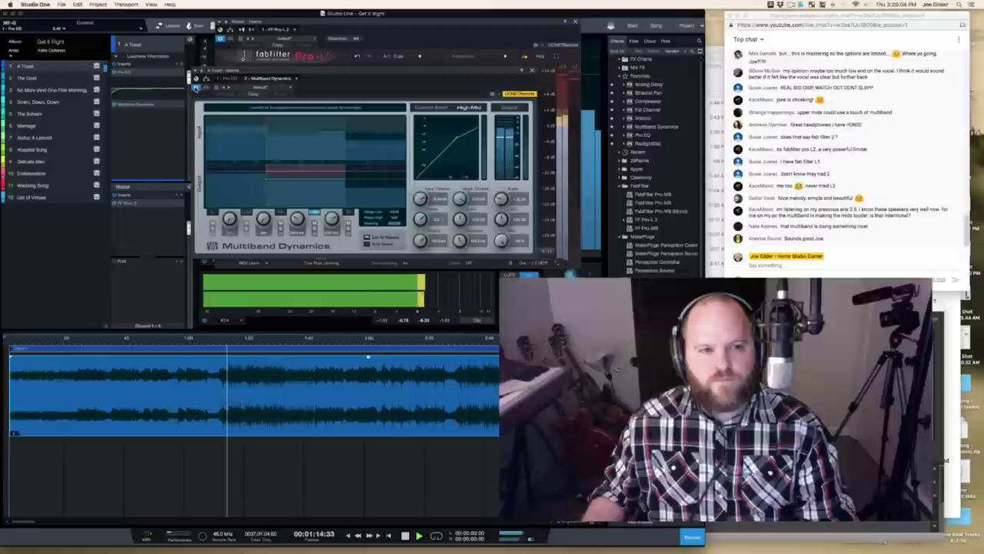
left_click(196, 90)
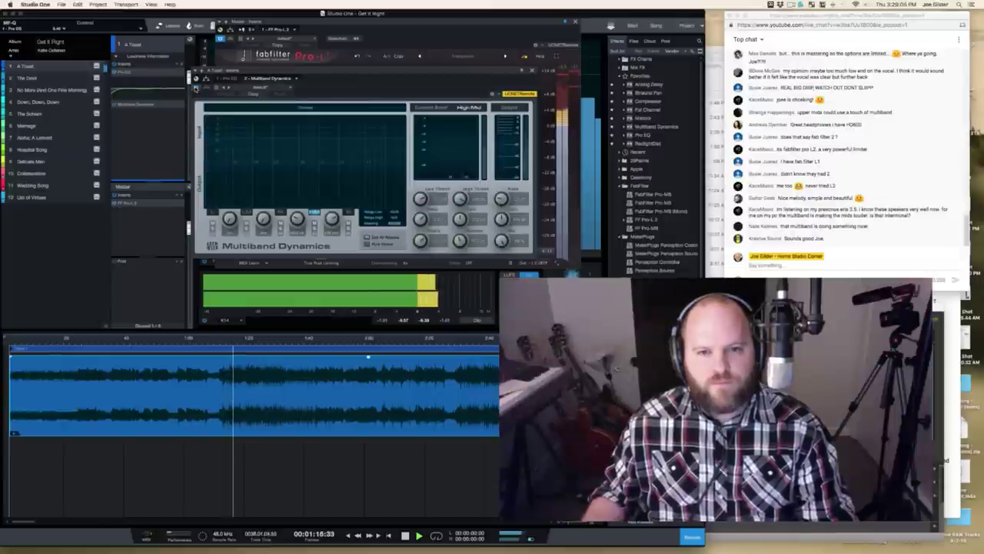
left_click(196, 90)
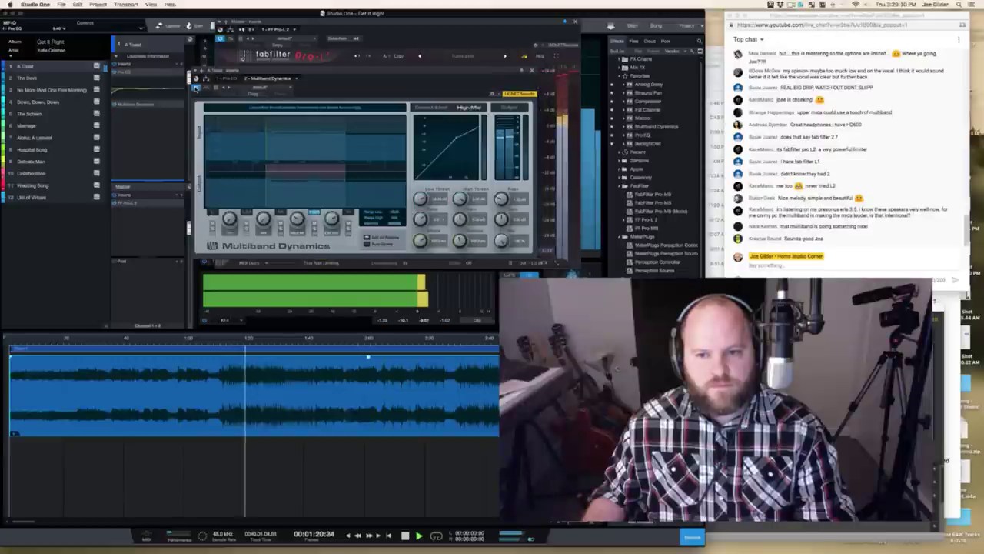
left_click(196, 90)
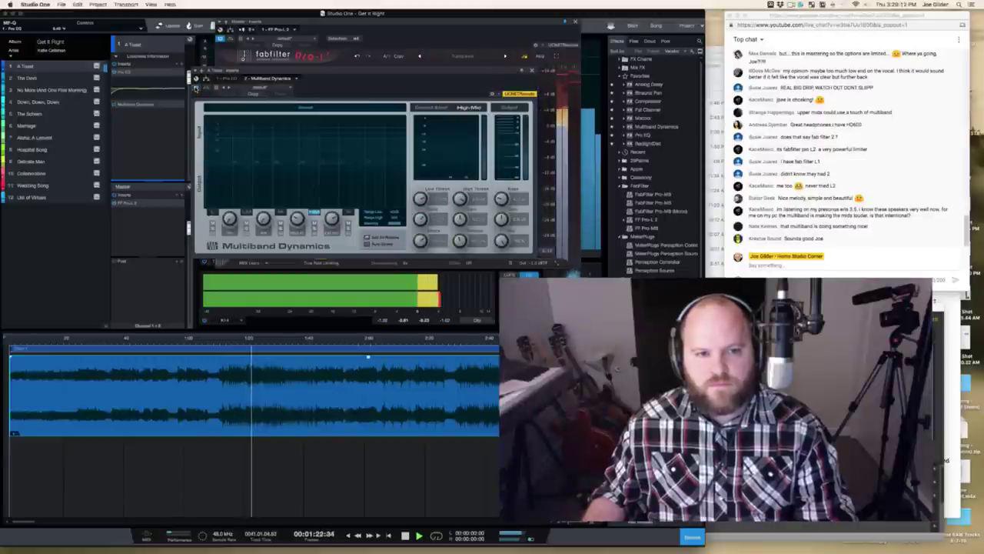
left_click(196, 90)
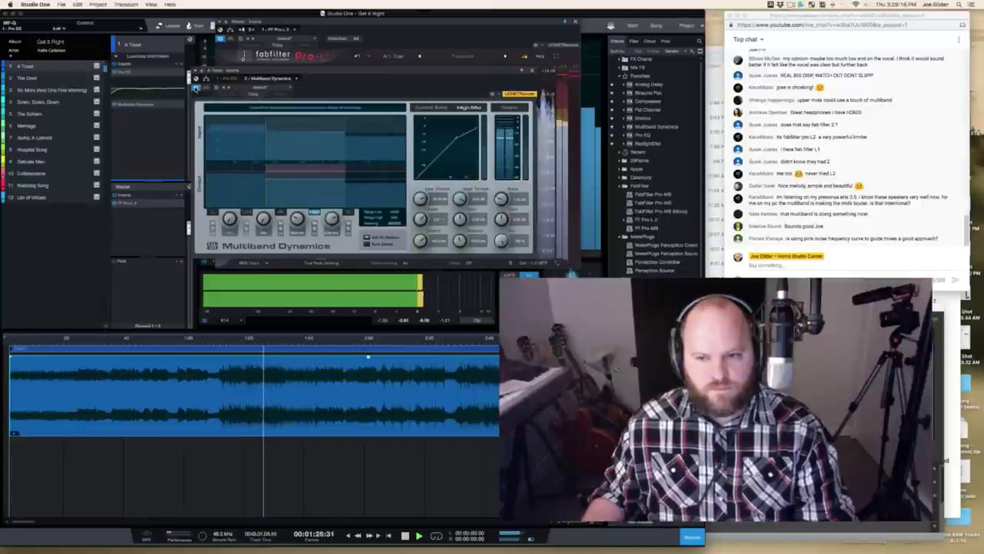
left_click(196, 89)
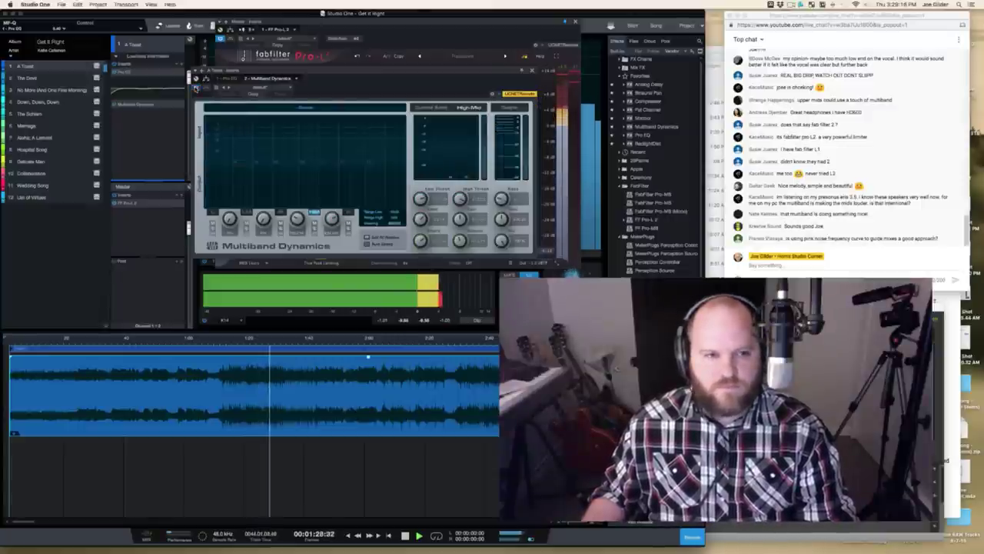
left_click(196, 89)
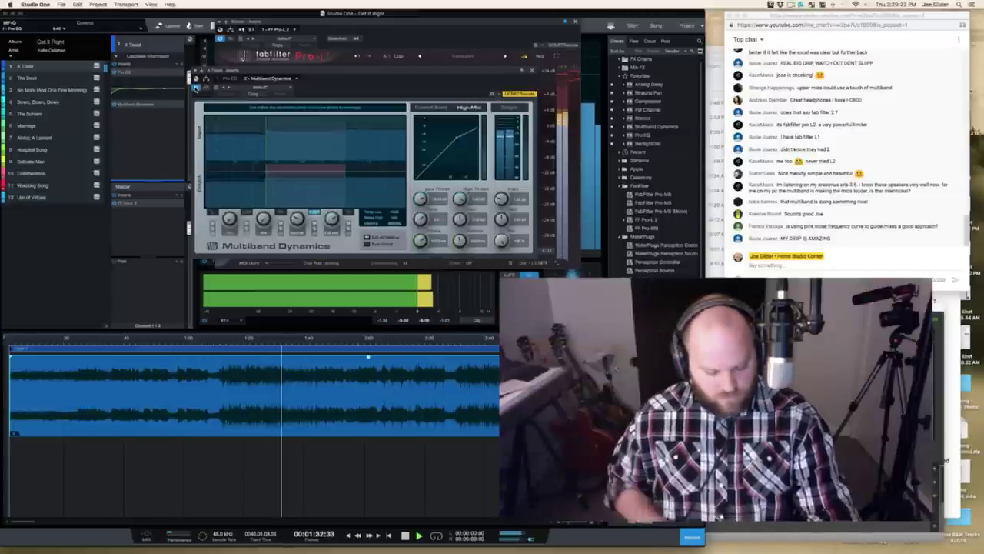
key("space")
key("space")
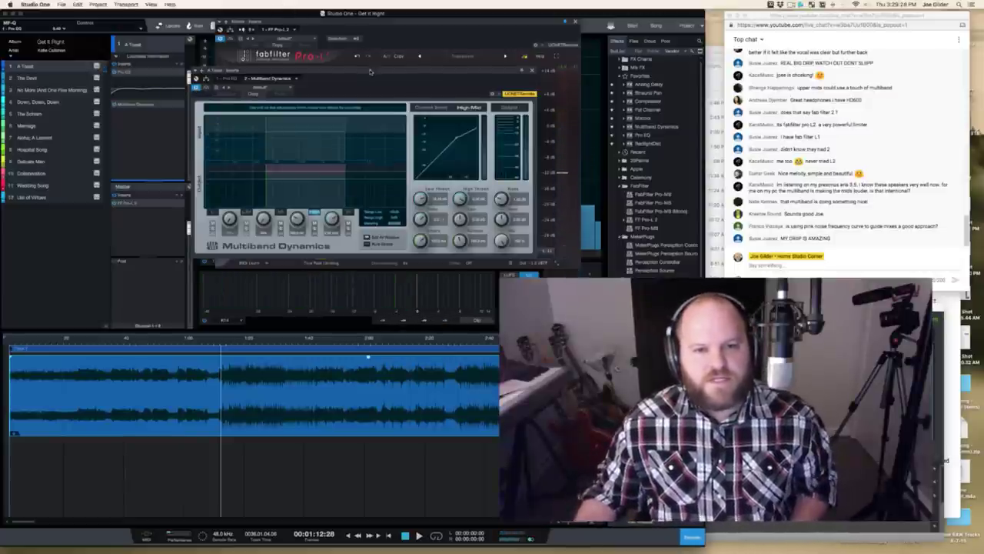
Step: Review the Pro EQ curve on A Toast and close the effect window
left_click_drag(370, 72, 367, 81)
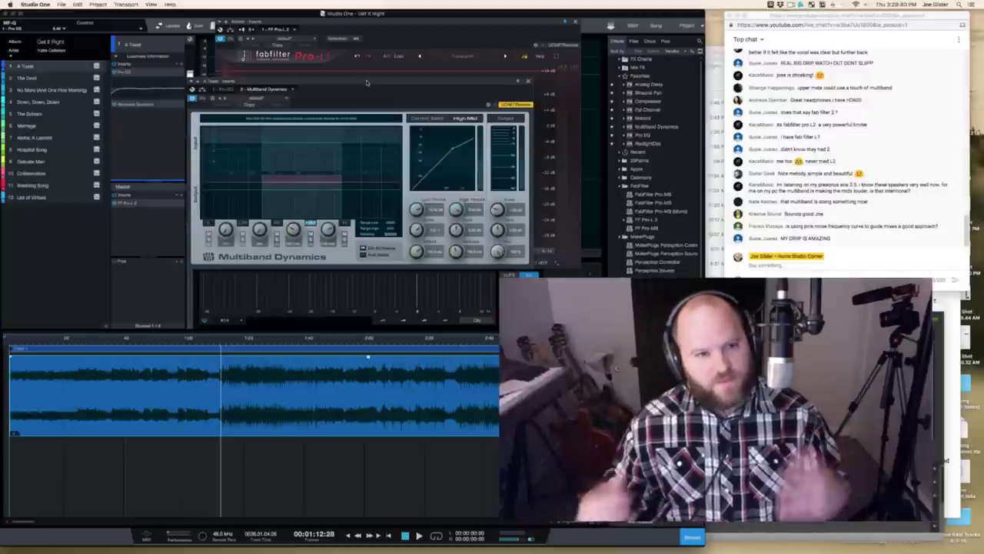
left_click(221, 90)
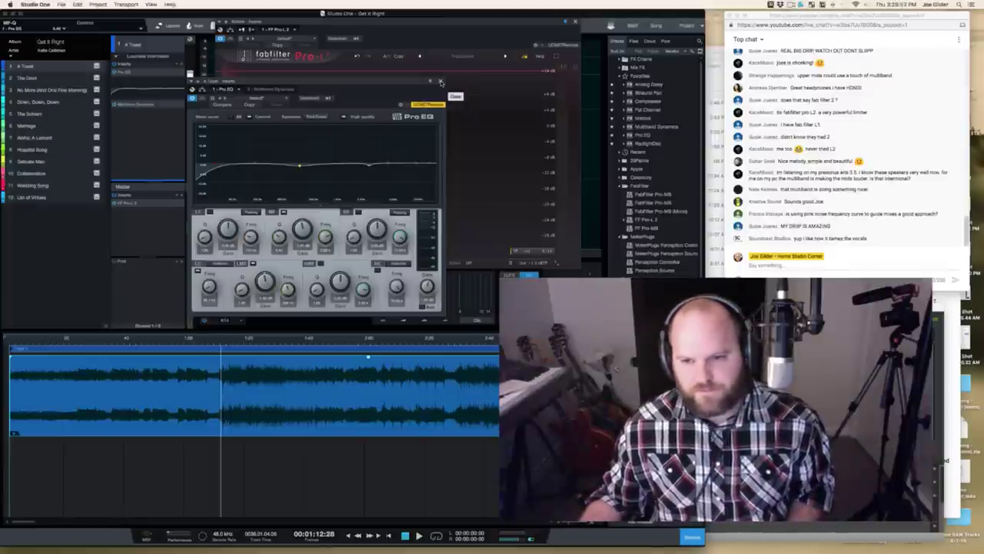
left_click(440, 83)
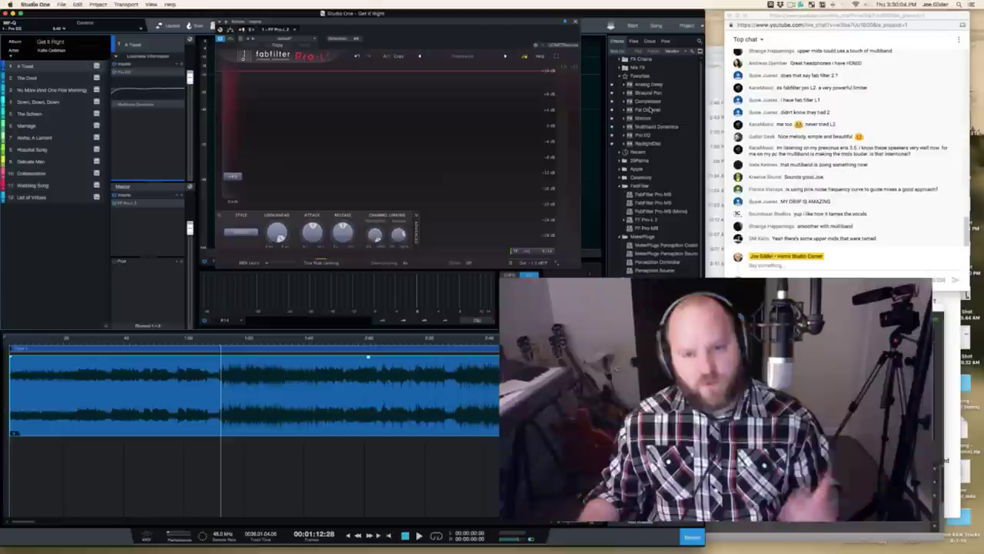
Step: Insert Fat Channel after Multiband Dynamics on A Toast and enable its compressor with the Brit Comp model
left_click_drag(650, 110, 140, 120)
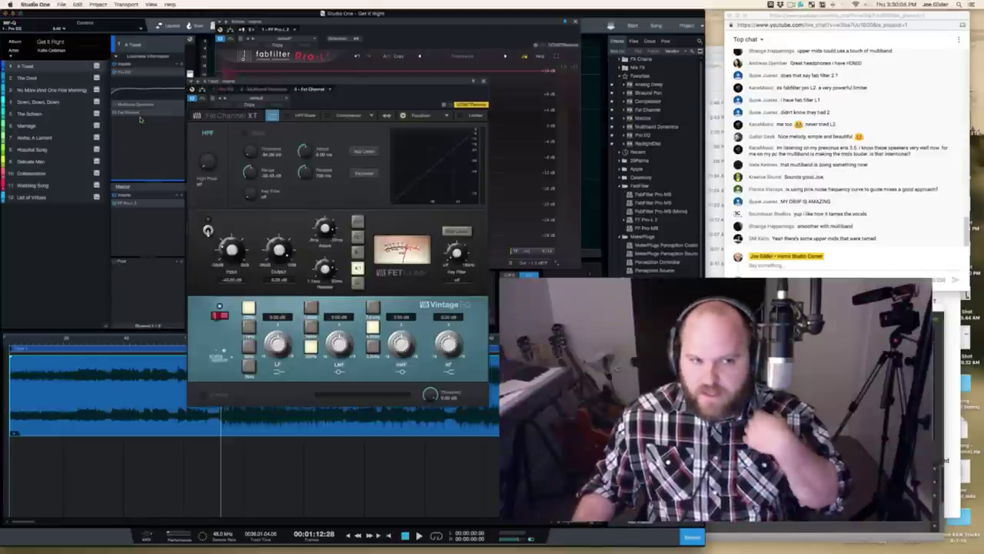
left_click(370, 116)
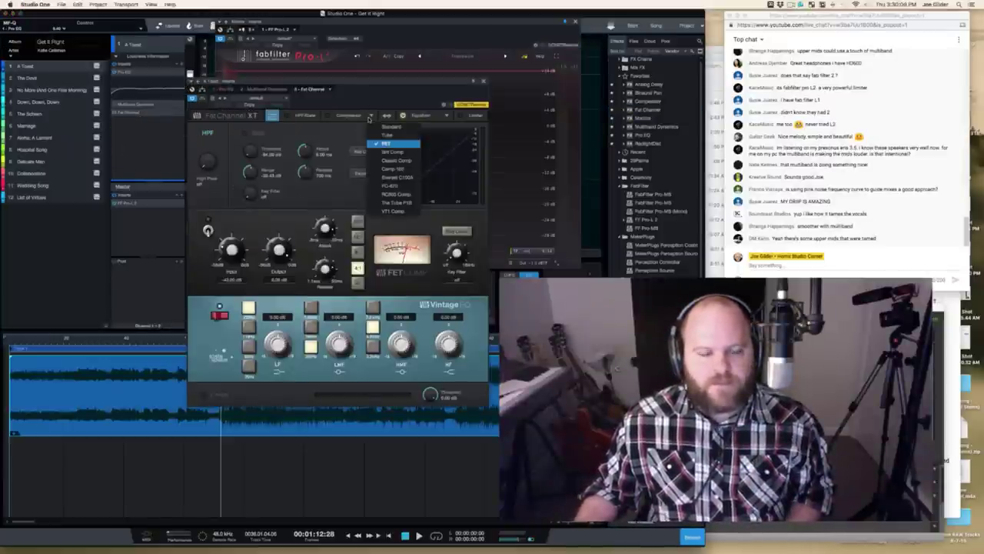
left_click(393, 152)
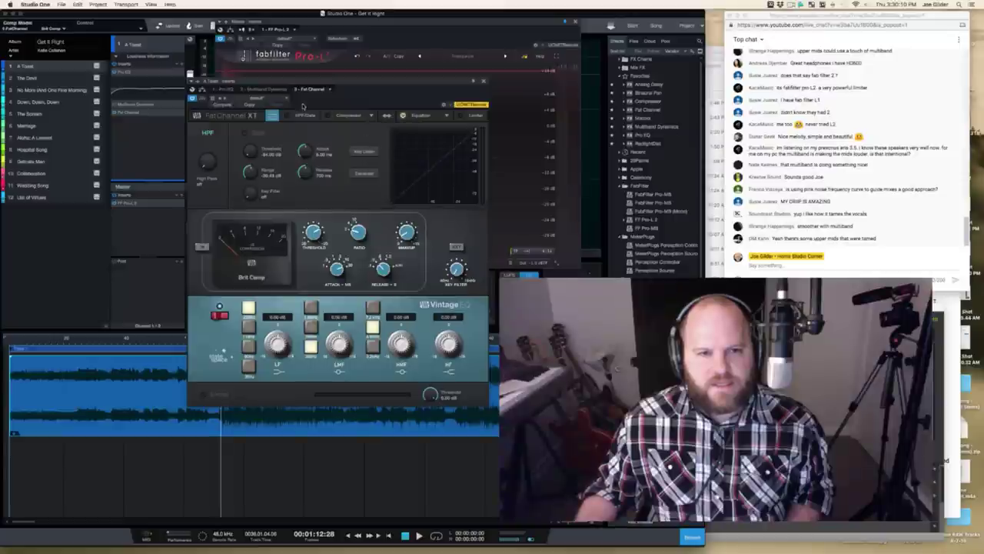
left_click(328, 116)
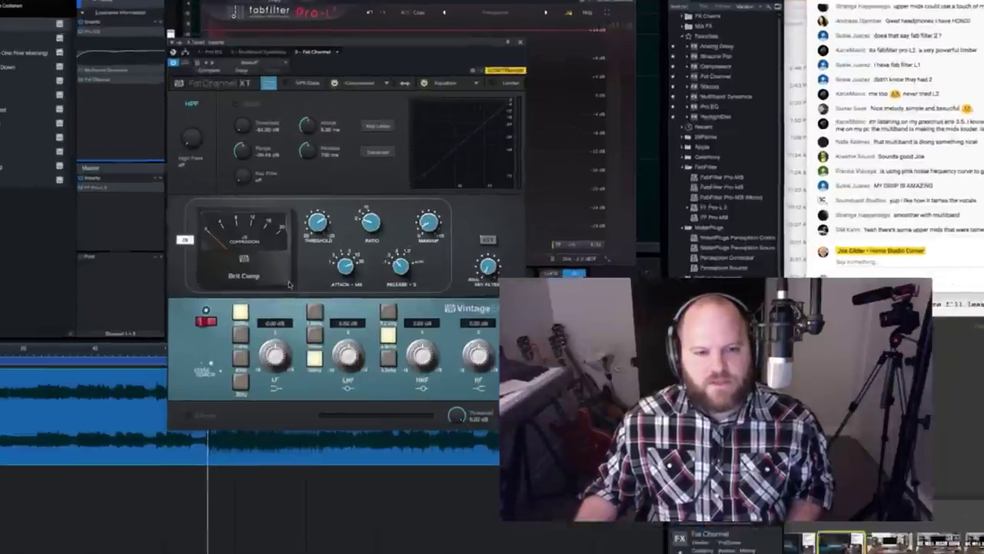
Step: Play A Toast, compare Fat Channel's Brit Comp bypassed and engaged, and try the Vintage EQ's 3.2 kHz high-mid frequency
key("space")
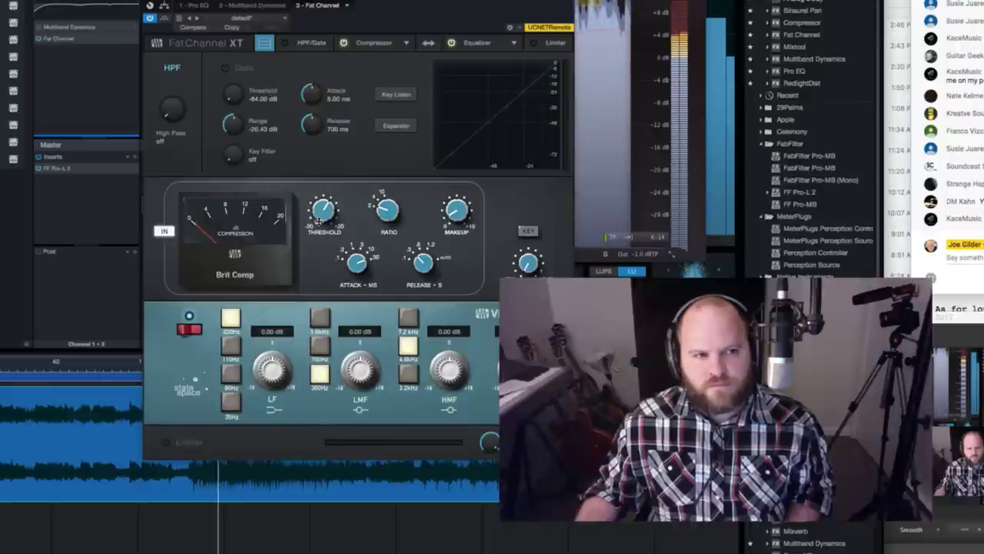
left_click(167, 232)
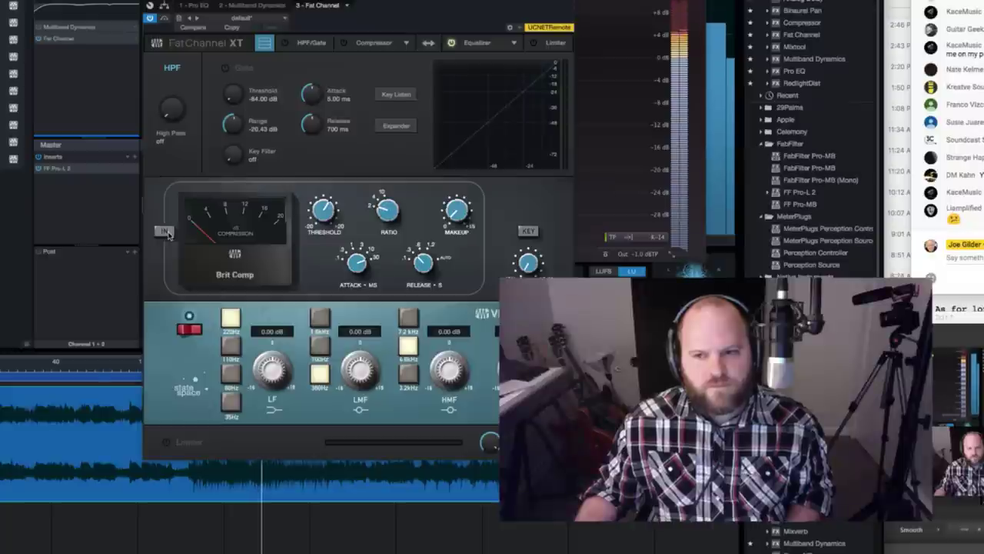
left_click(165, 231)
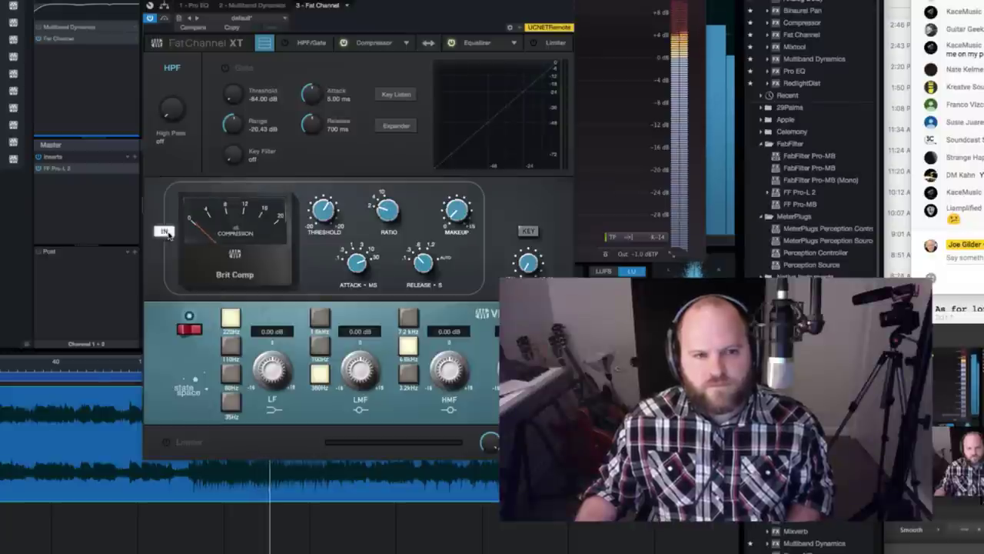
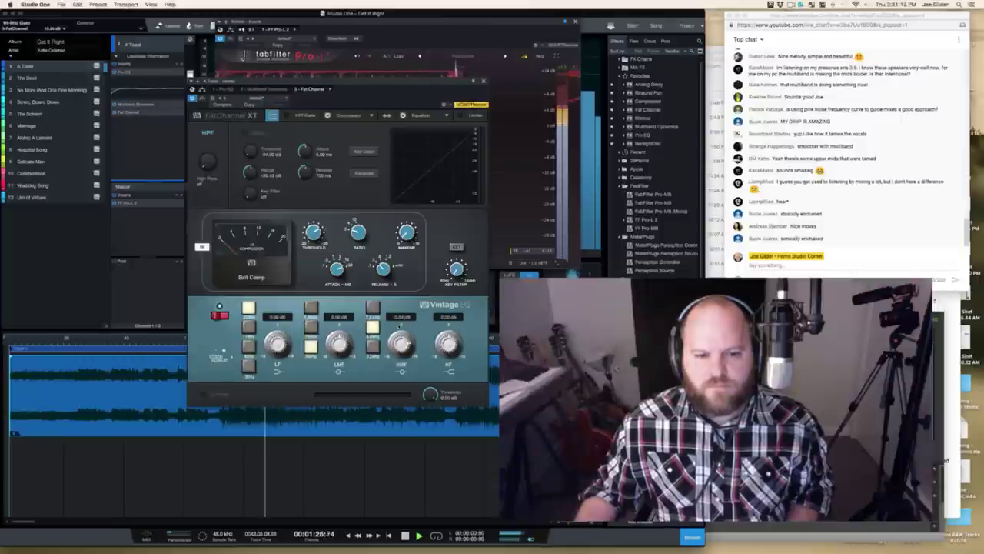
left_click(372, 346)
left_click(372, 327)
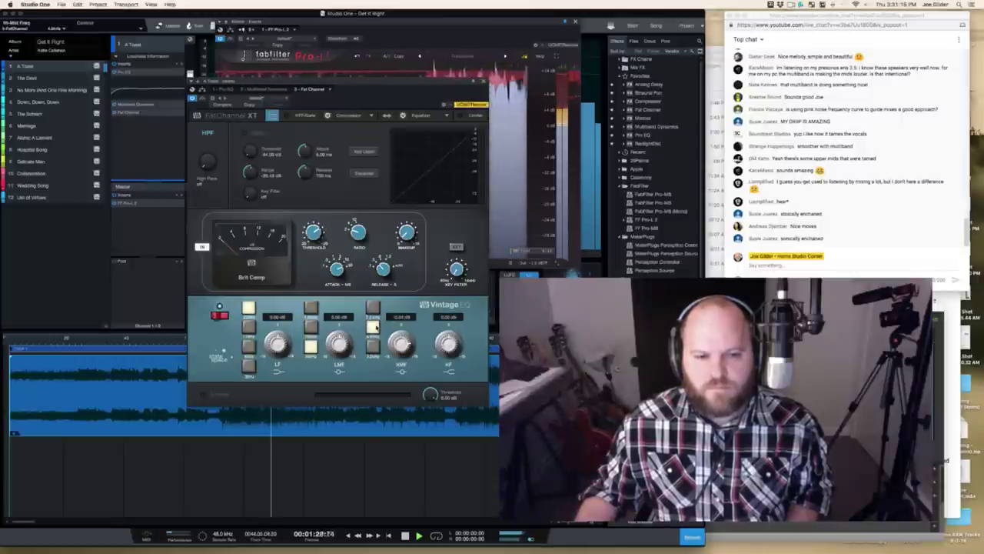
Step: Play a late section of A Toast, shape a narrow upper-mid cut in its Pro EQ, and close the effect window
scroll(401, 371, "down", 5)
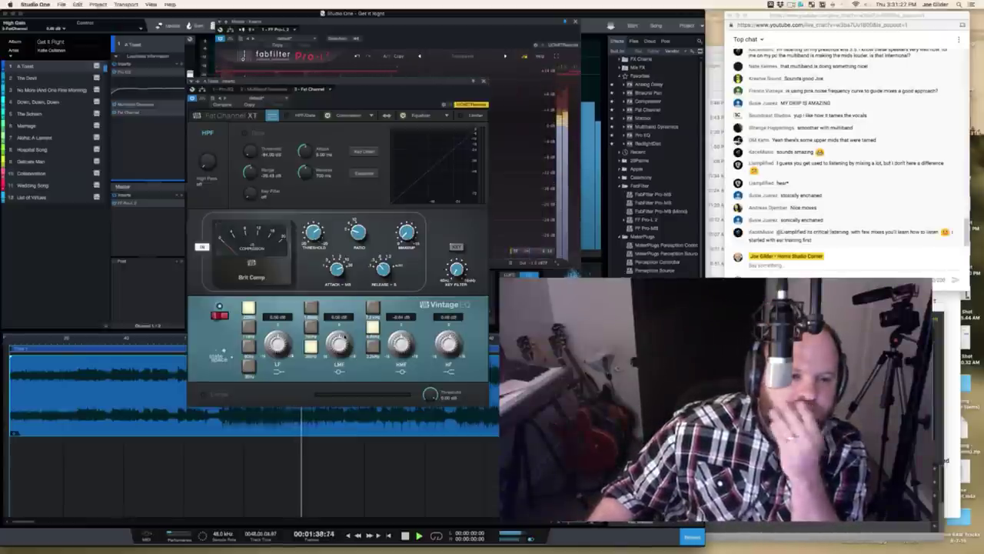
scroll(261, 418, "down", 3)
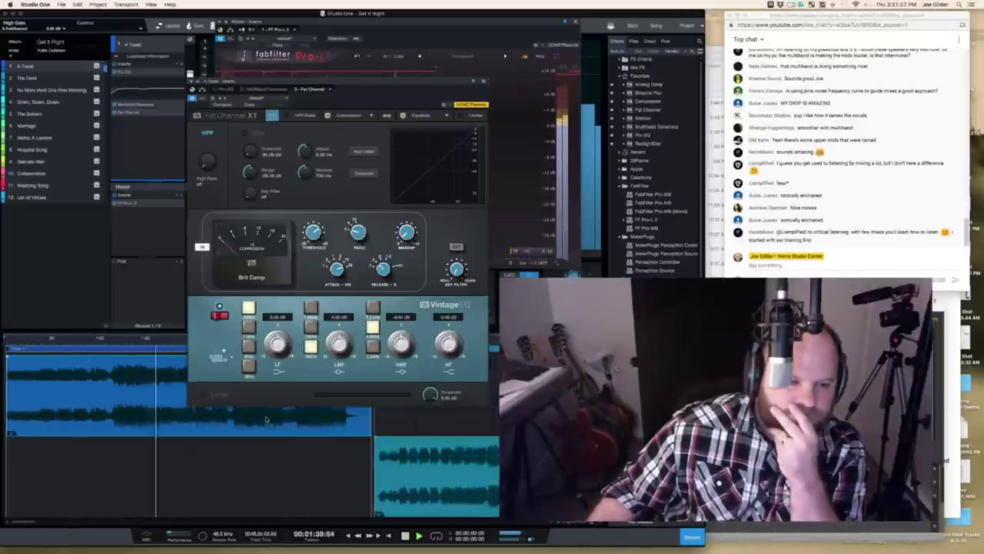
left_click(128, 339)
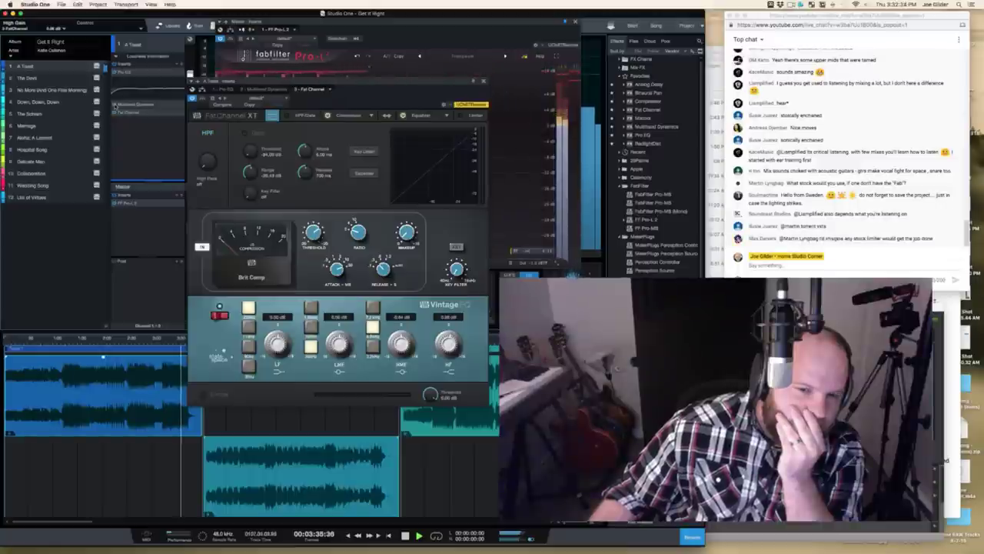
left_click(150, 73)
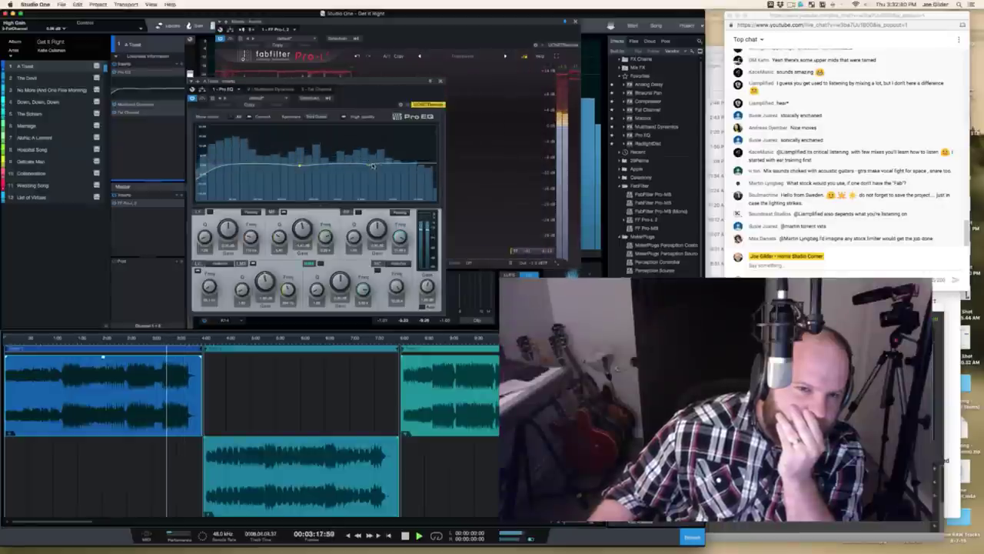
mouse_move(370, 167)
left_mouse_down()
mouse_move(364, 134)
mouse_move(386, 131)
mouse_move(380, 166)
left_mouse_up()
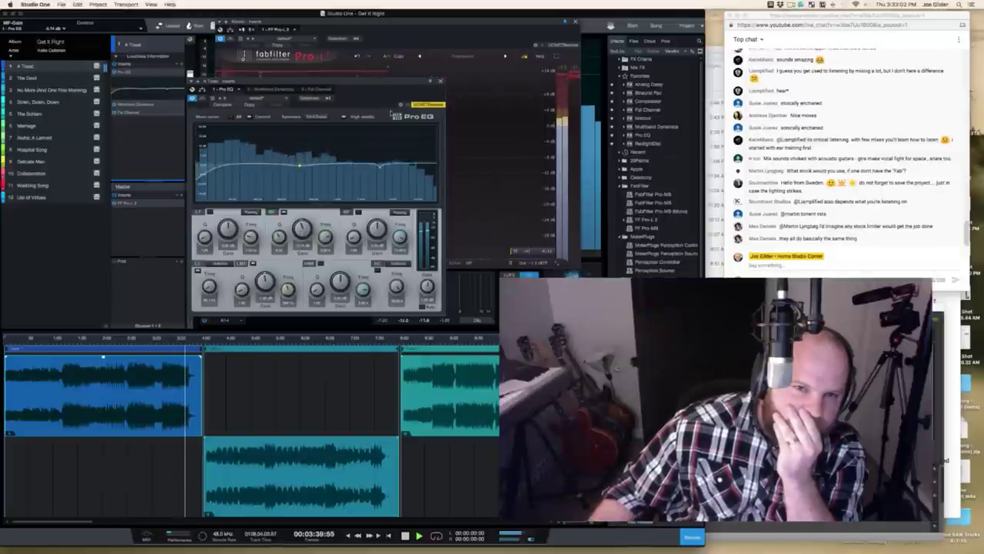
left_click(442, 80)
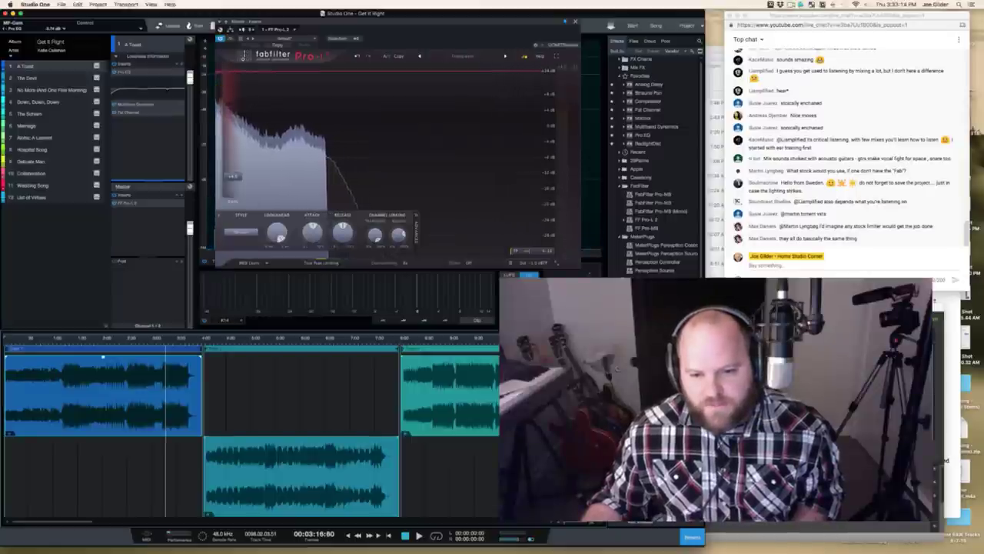
Step: Insert the stock Limiter after Fat Channel on A Toast and remove it again
left_click(165, 171)
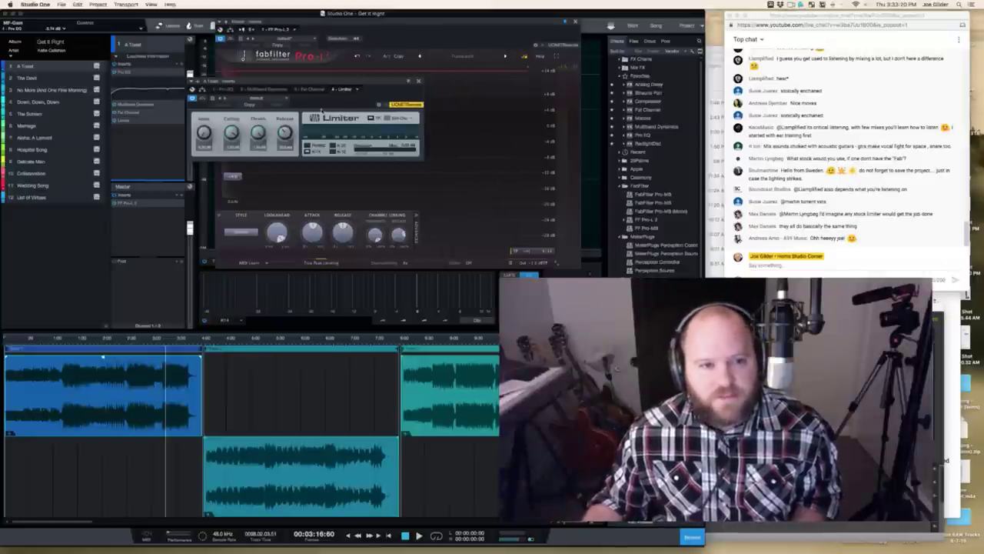
right_click(183, 122)
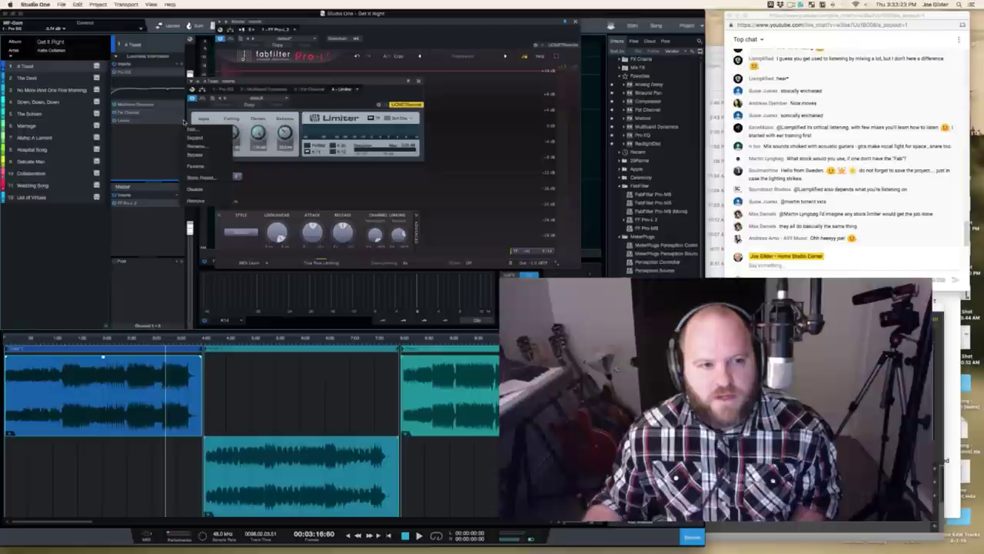
left_click(206, 200)
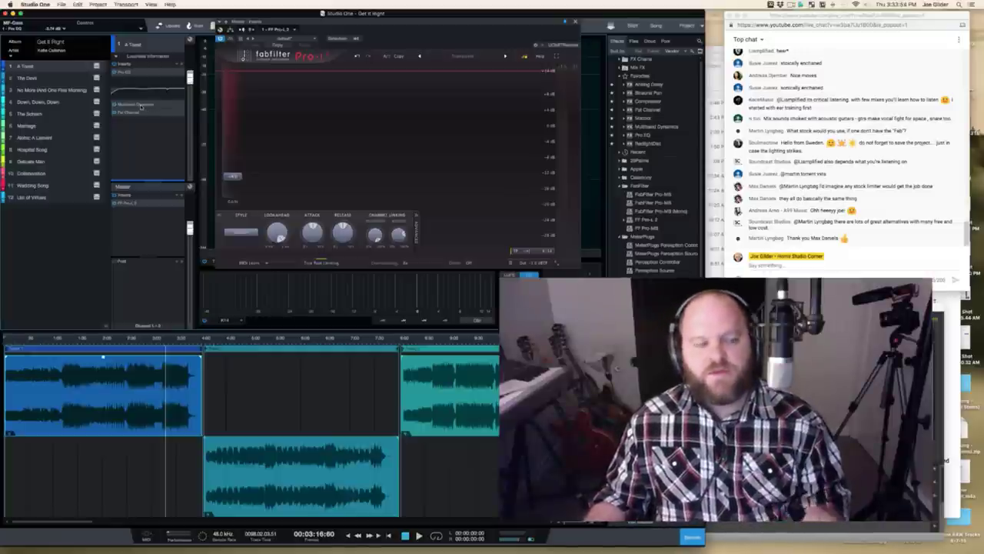
Step: Review Fat Channel and Pro EQ on A Toast, and toggle the Brit Comp compressor, leaving it engaged
left_click(141, 113)
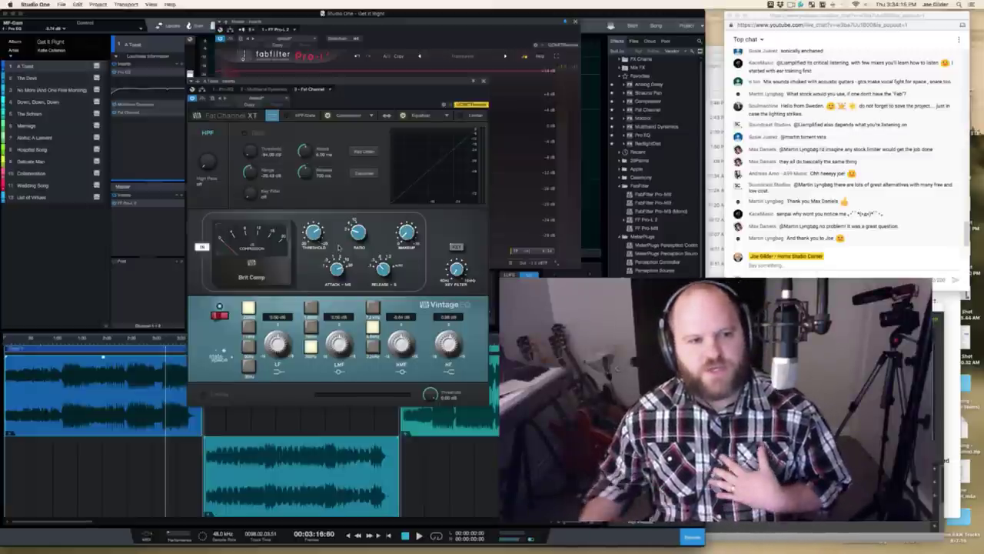
left_click(133, 74)
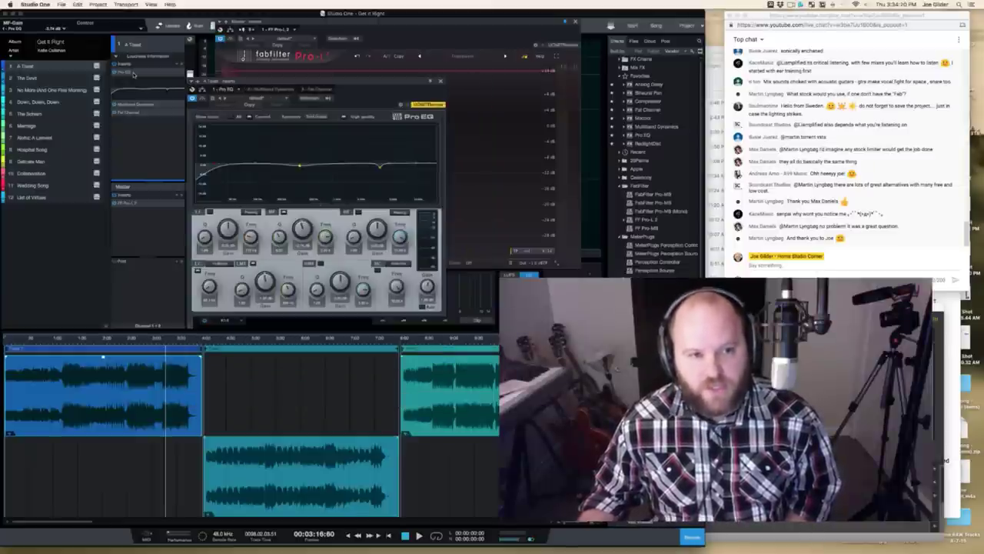
left_click(140, 113)
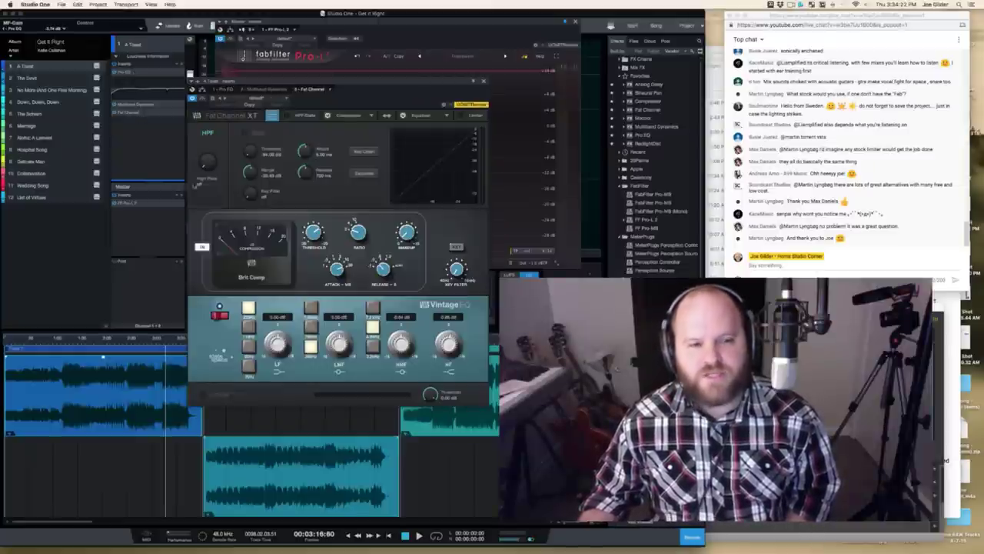
left_click(203, 248)
left_click(203, 247)
left_click(203, 247)
left_click(203, 248)
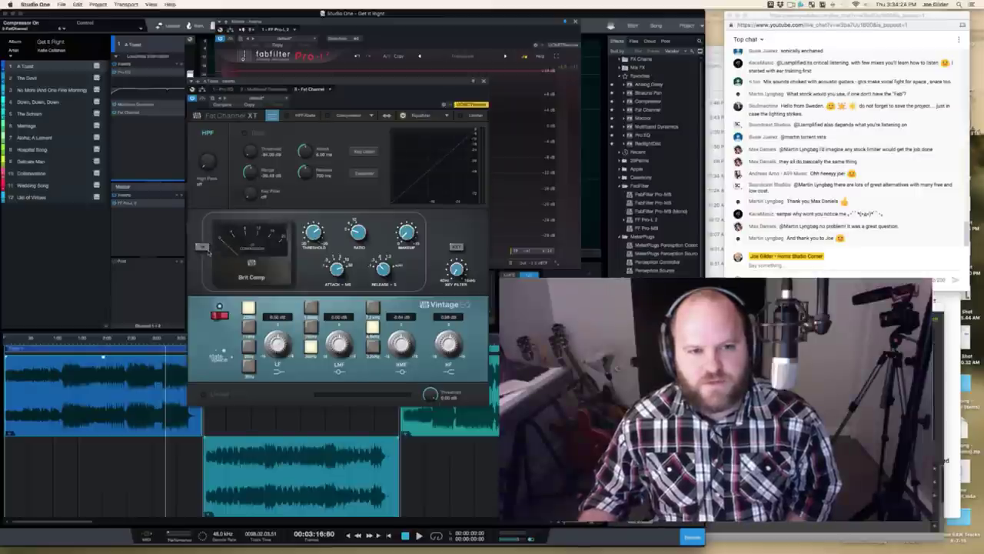
left_click(204, 248)
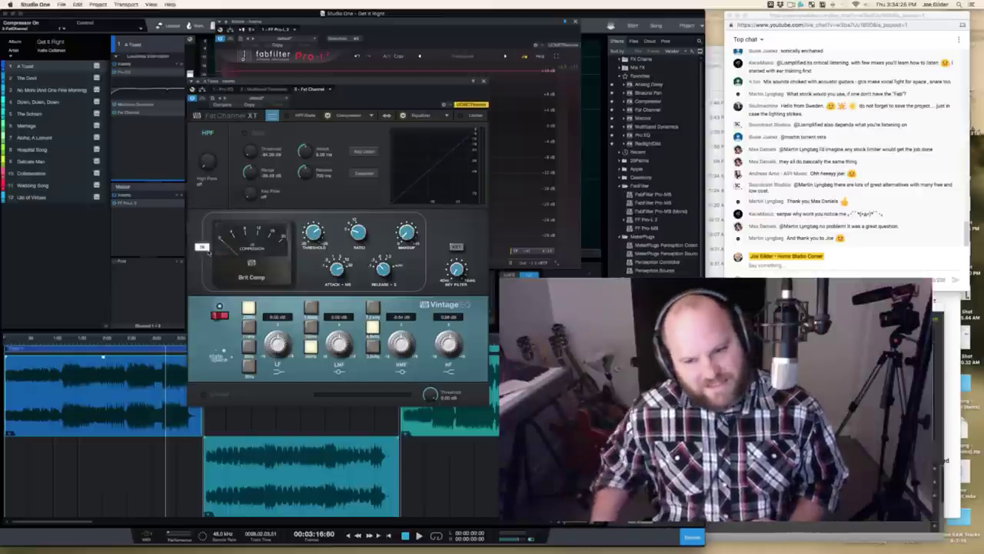
Step: Play A Toast from before the louder section and compare Multiband Dynamics bypassed and active, leaving it active
left_click(46, 340)
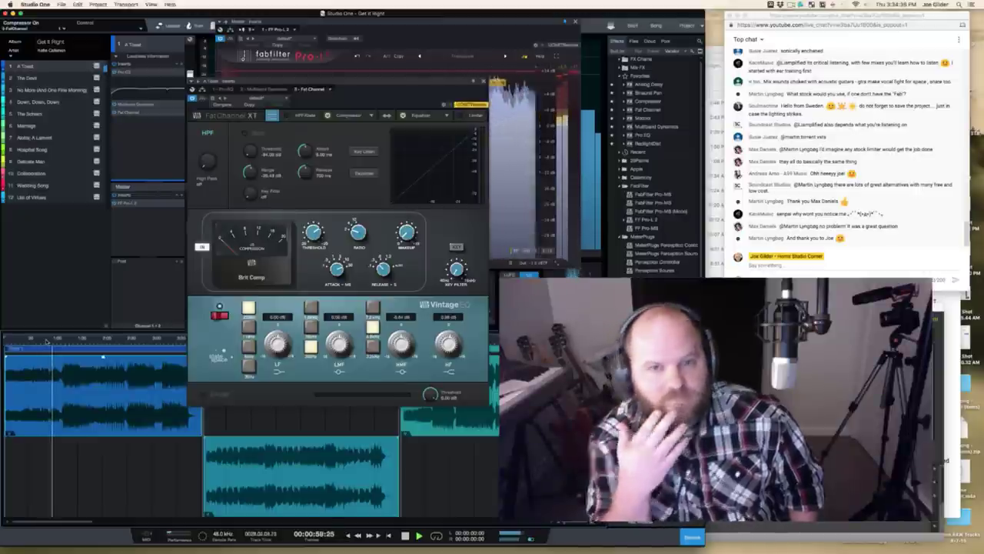
left_click(282, 90)
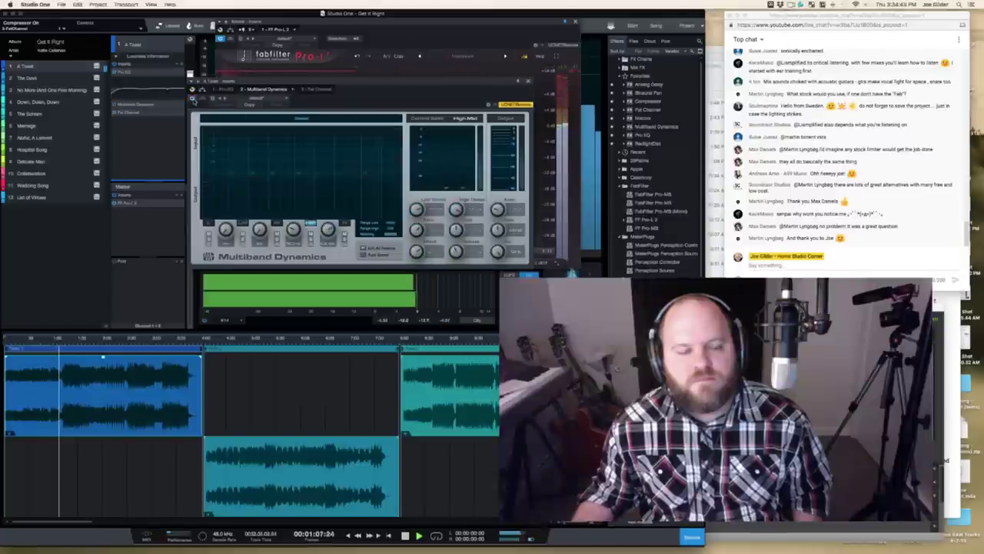
left_click(41, 339)
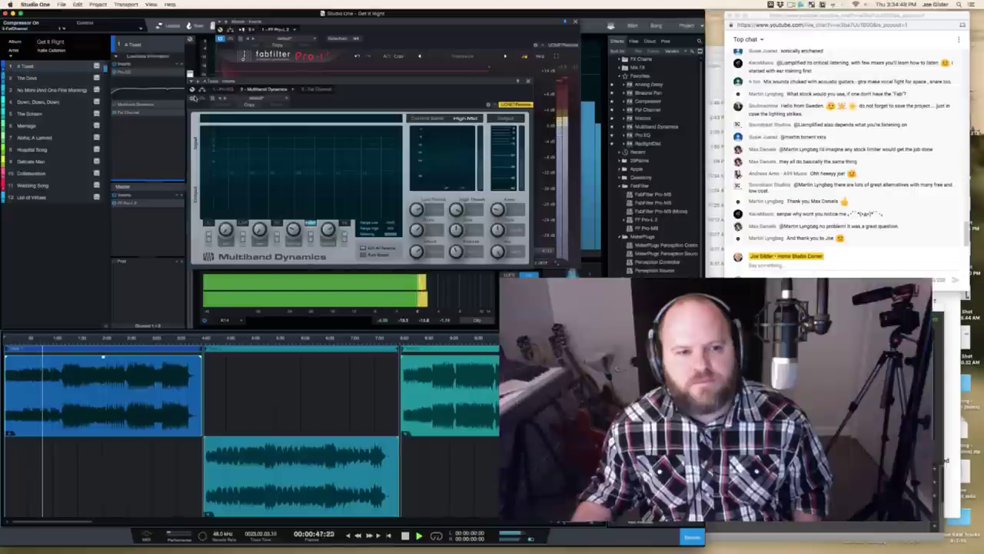
left_click(193, 98)
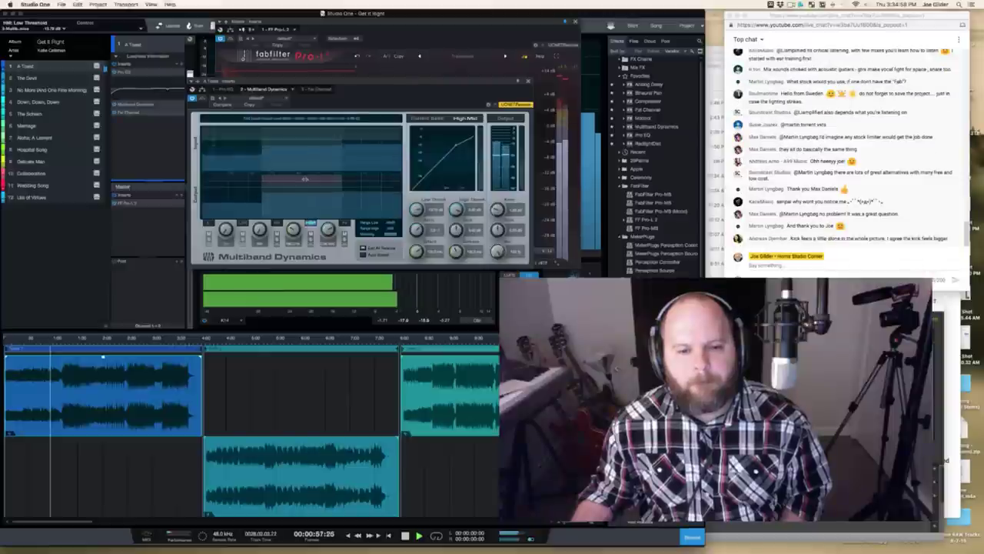
left_click(194, 100)
left_click(194, 99)
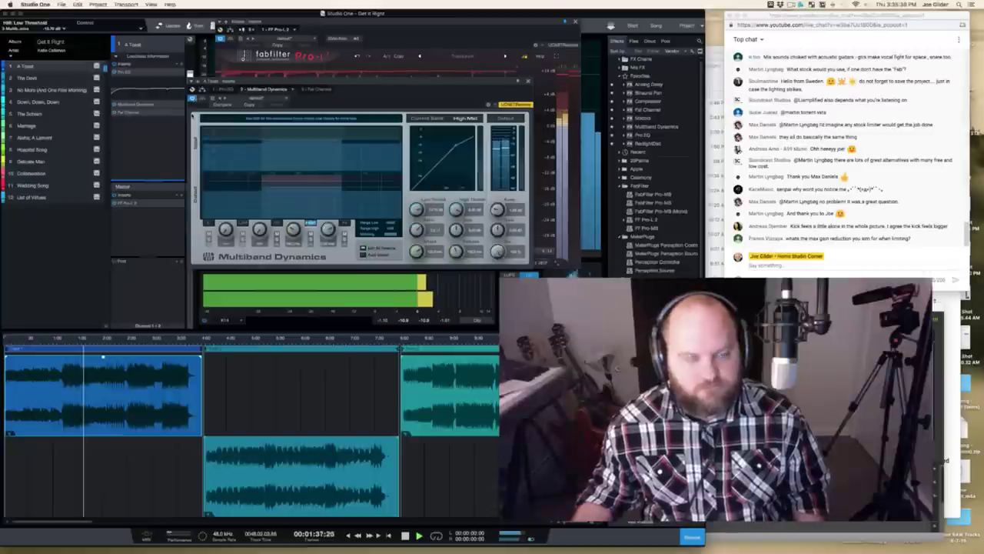
Step: Enlarge A Toast in the timeline and audition its quieter section from about 0:28 with Multiband Dynamics active
left_click(41, 338)
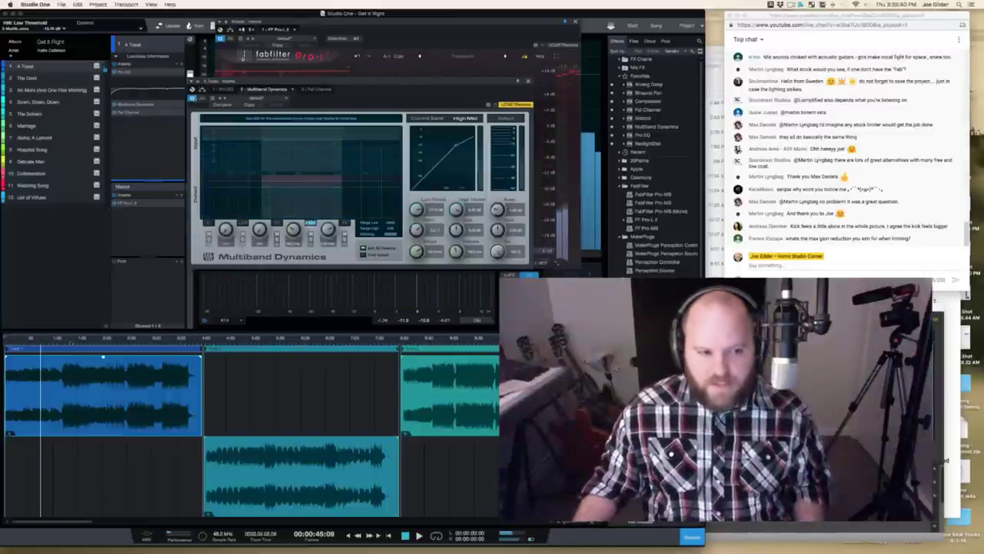
key("shift+s")
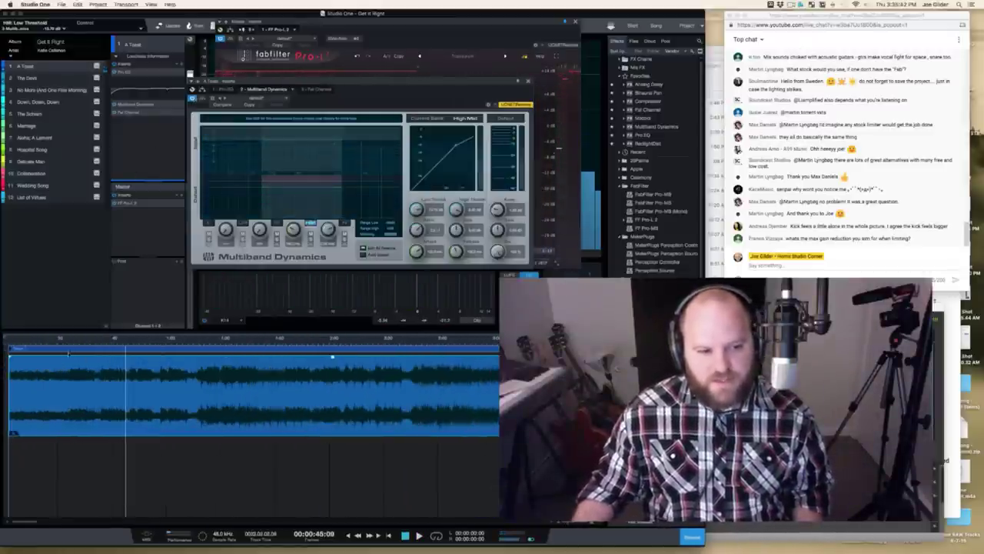
left_click(79, 338)
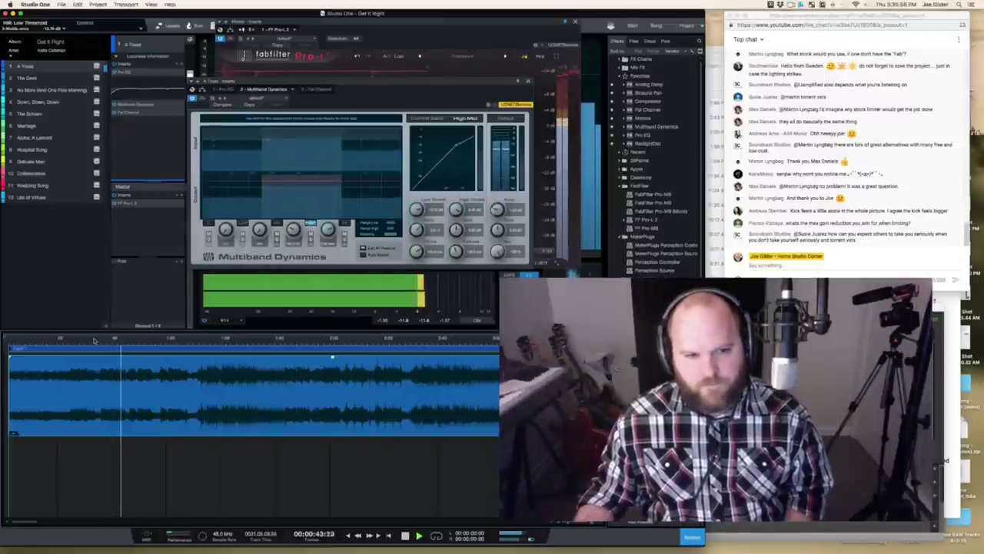
left_click(93, 341)
key("space")
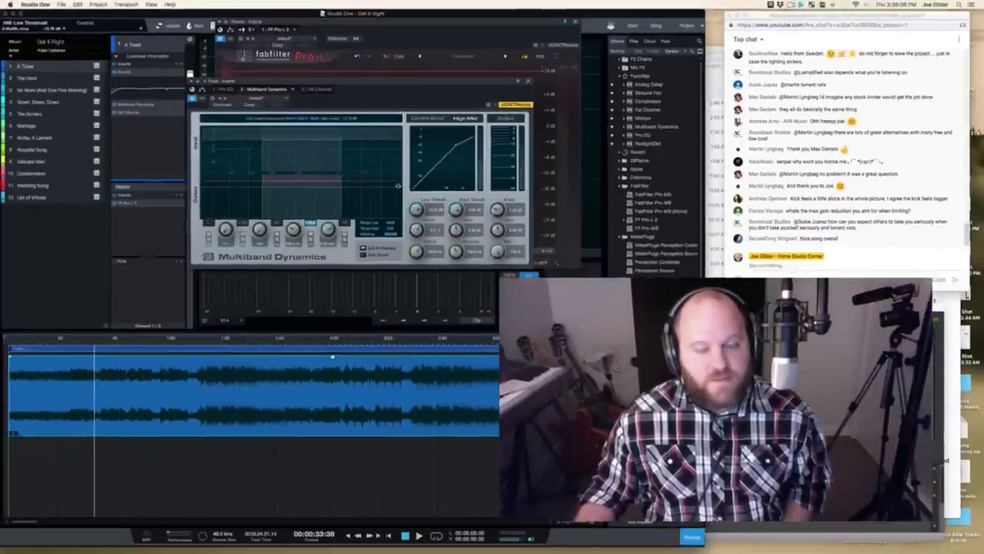
Step: Play A Toast from about 0:45 and from about 1:12 to compare Multiband Dynamics' response in quiet and loud sections
left_click(126, 343)
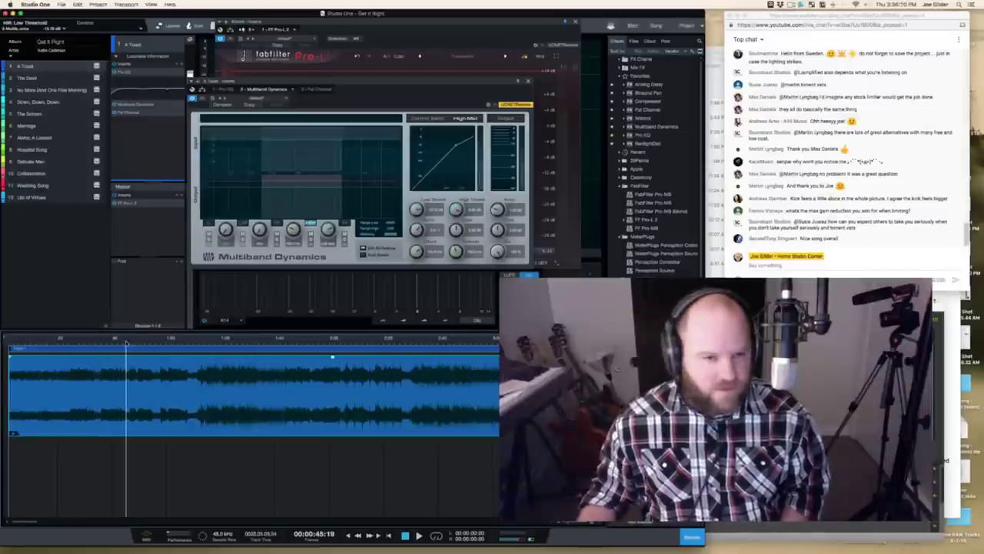
key("space")
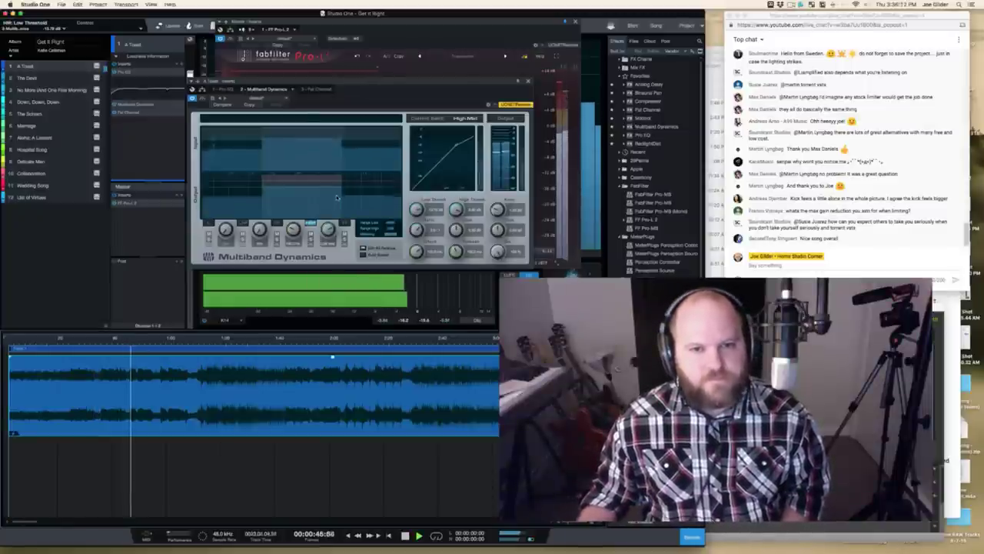
key("space")
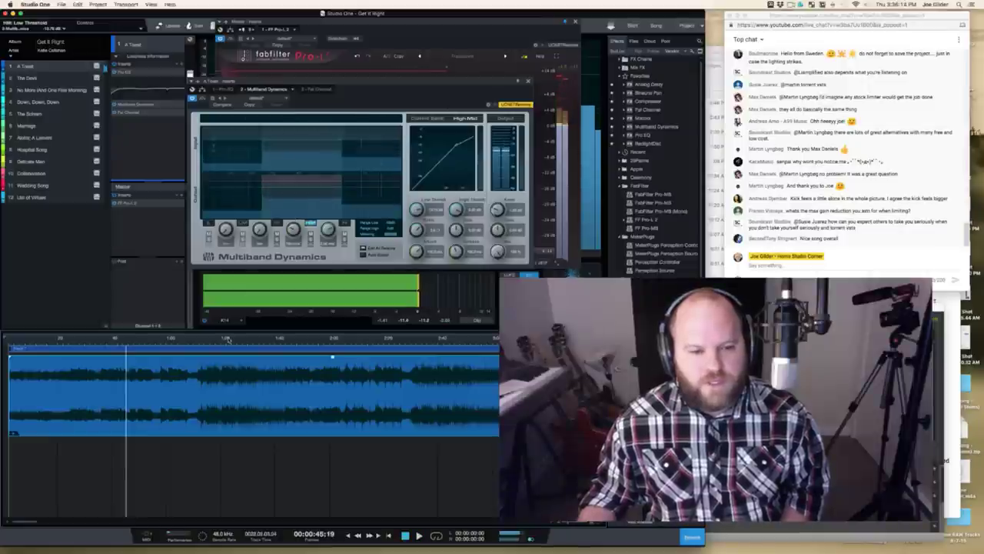
left_click(199, 342)
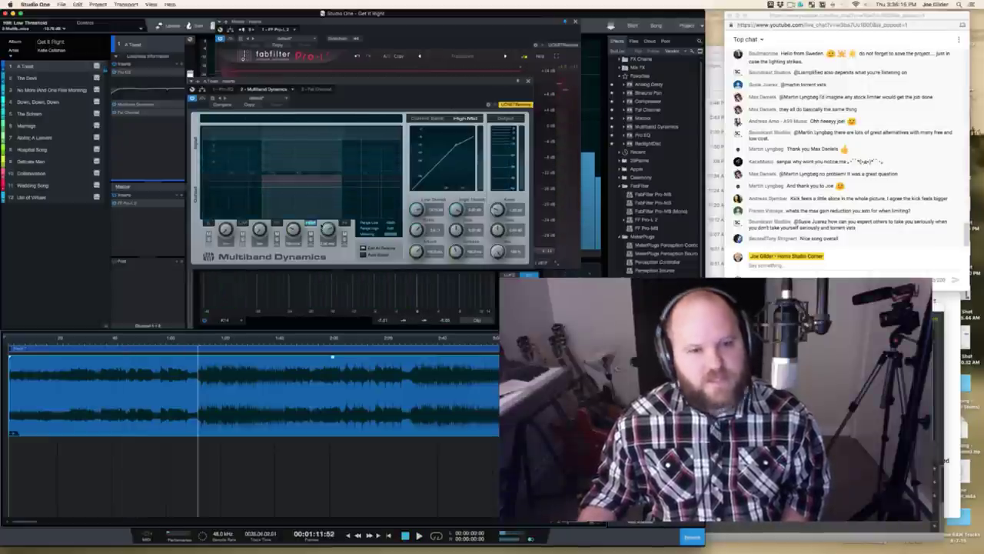
key("space")
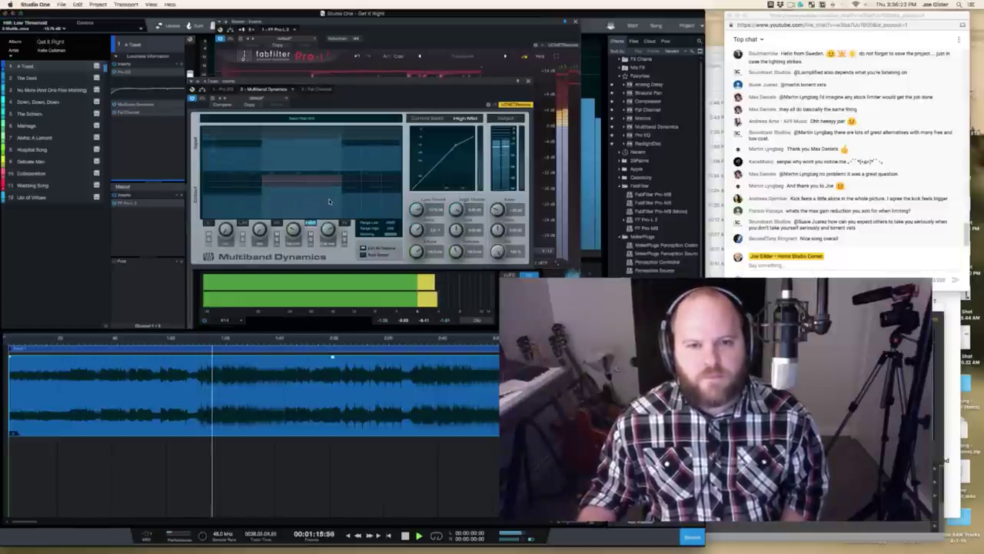
key("space")
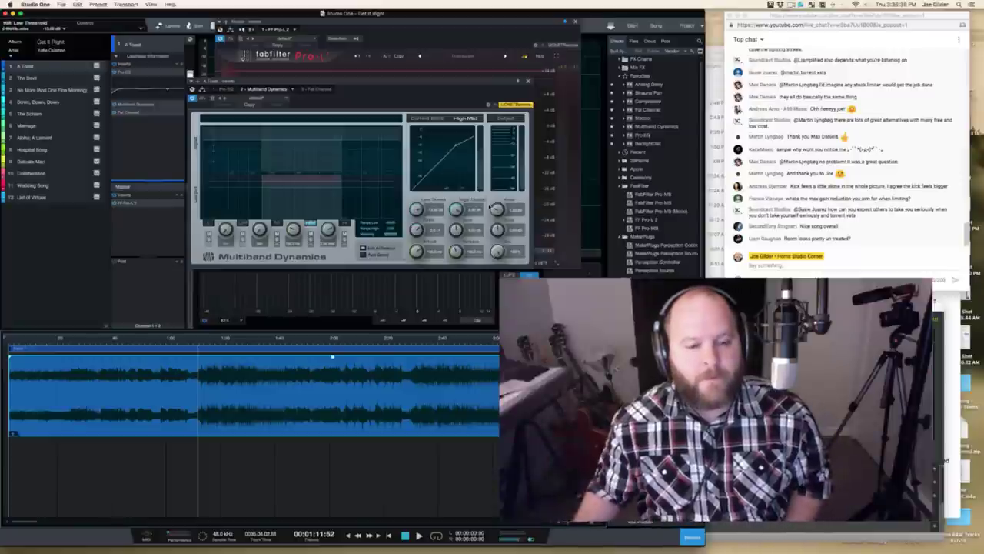
key("space")
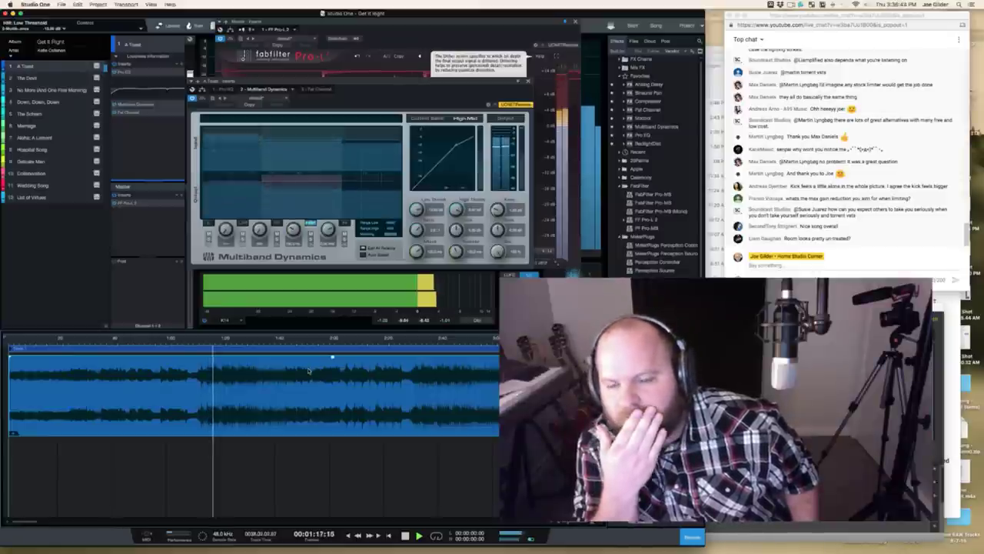
Step: Audition A Toast's louder section from about 1:12 with its full chain, and widen the timeline to include the following songs
key("space")
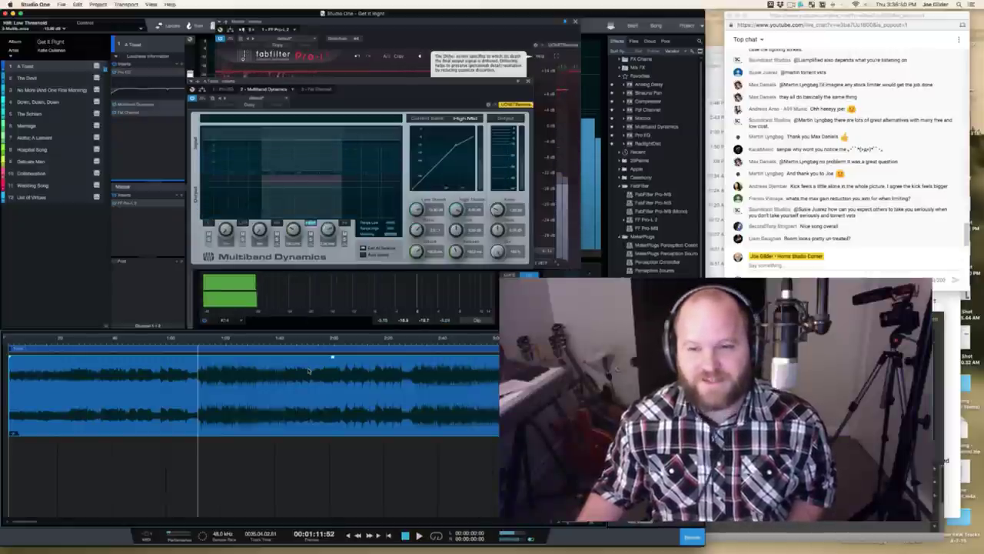
key("space")
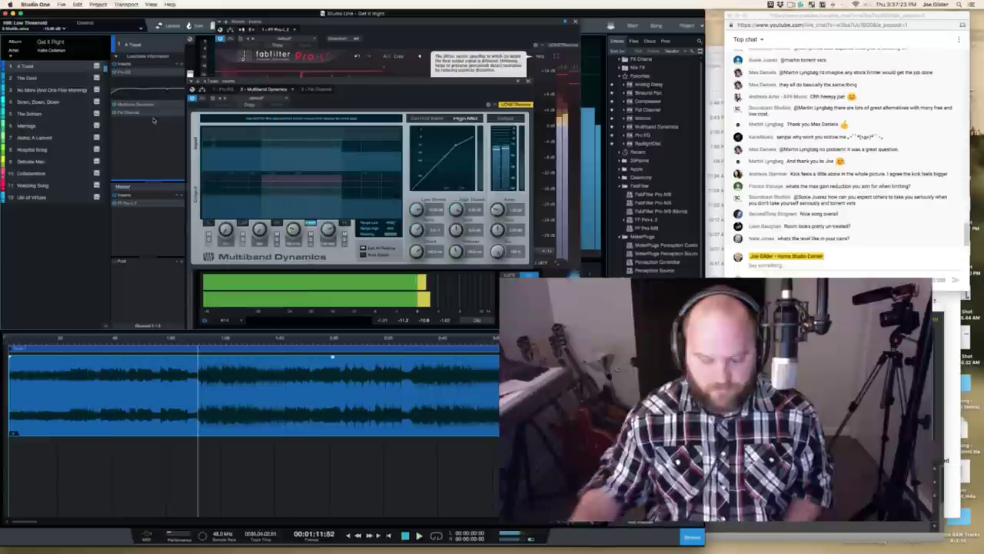
key("space")
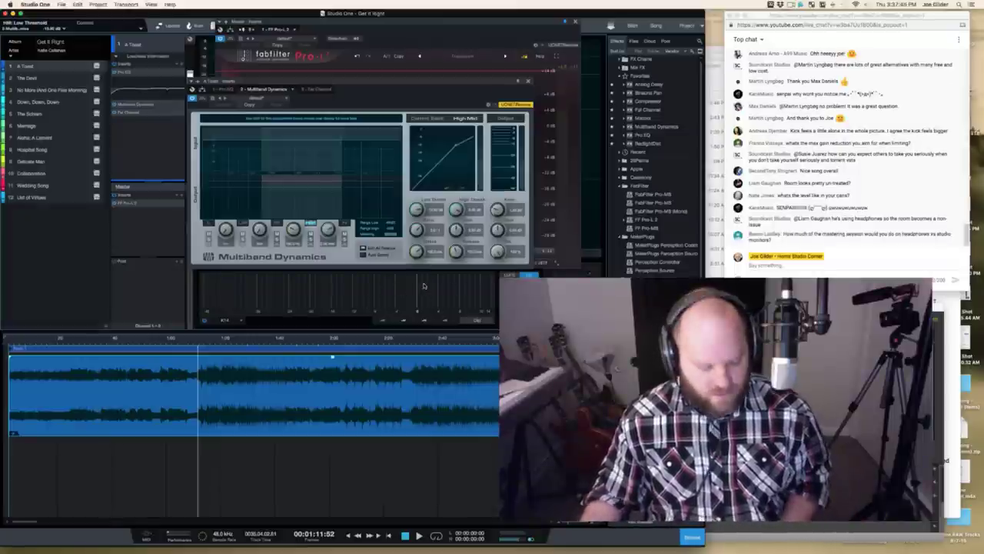
key("space")
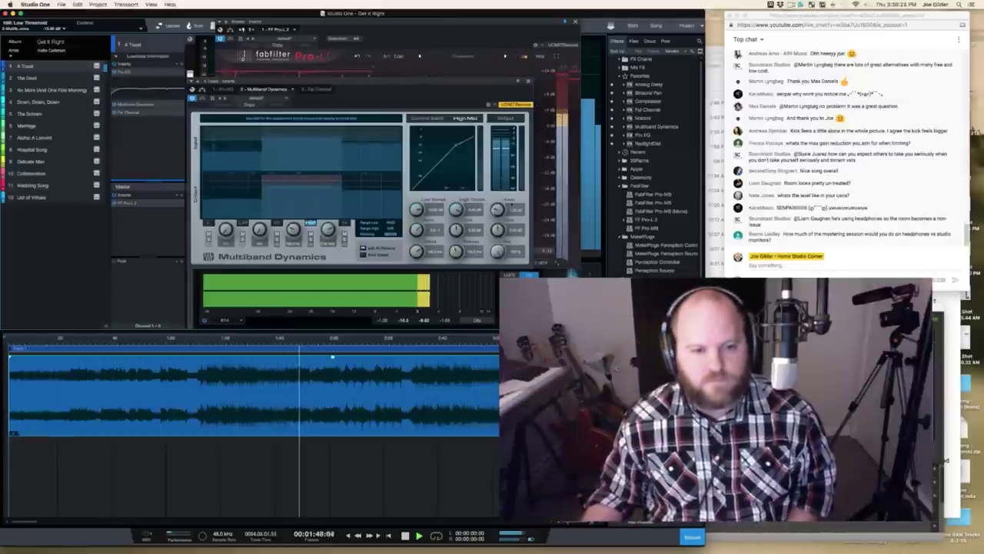
key("w")
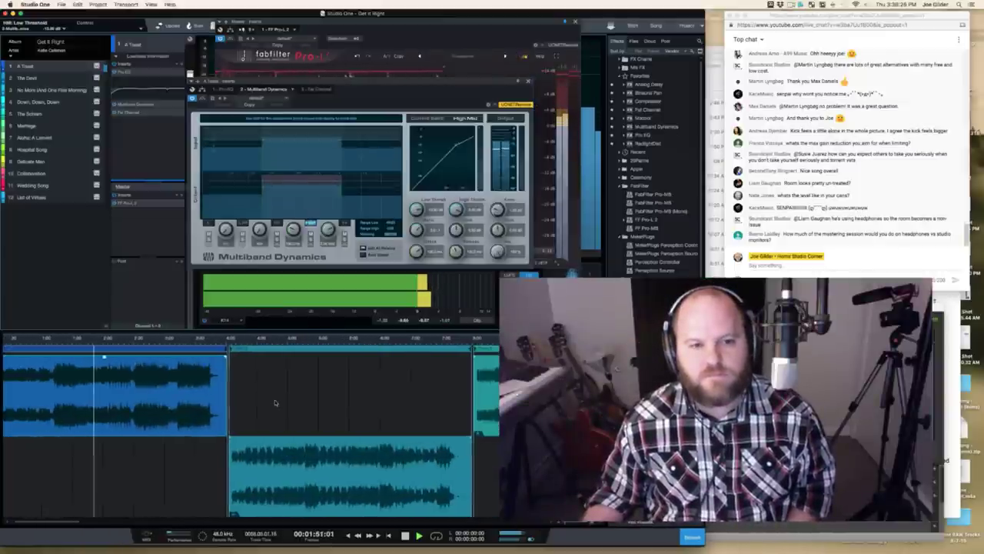
key("w")
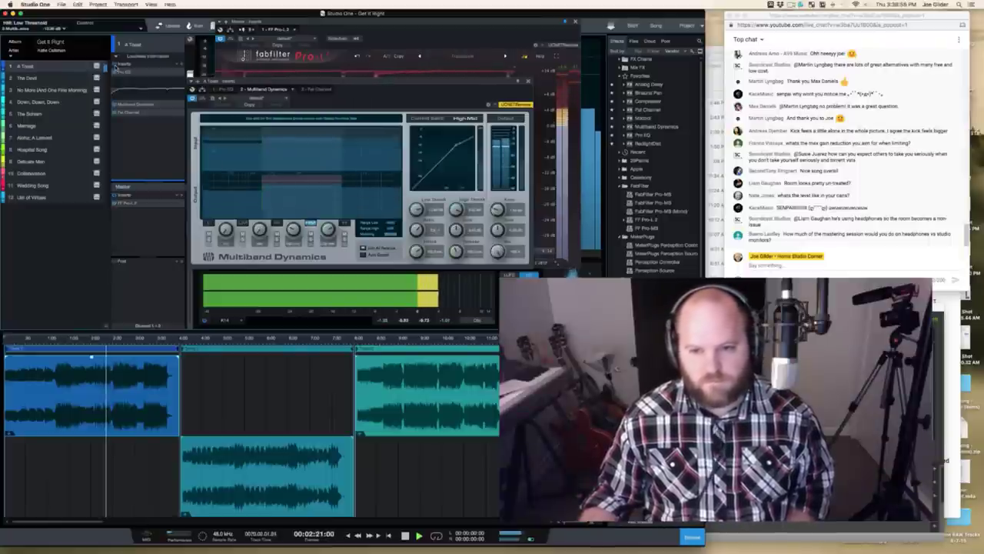
key("space")
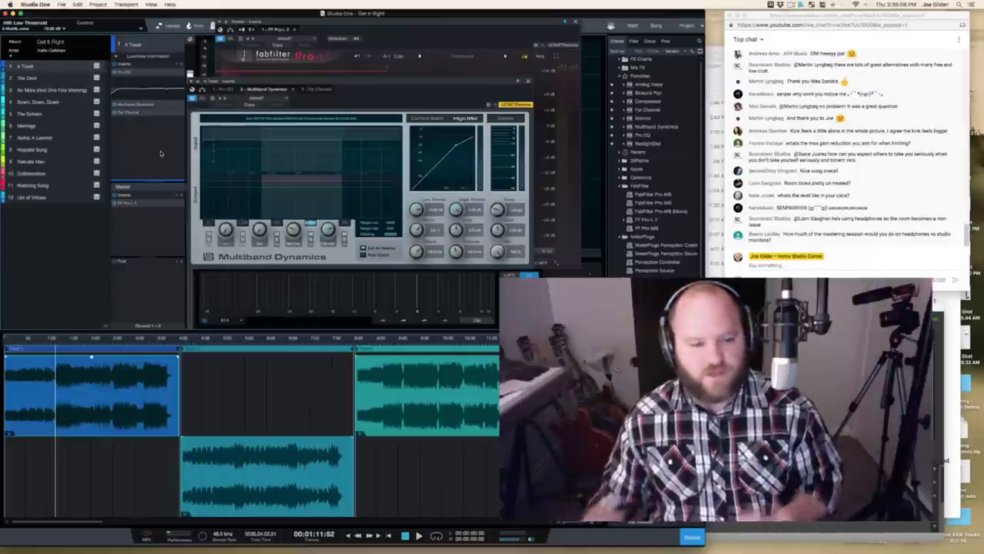
left_click(262, 465)
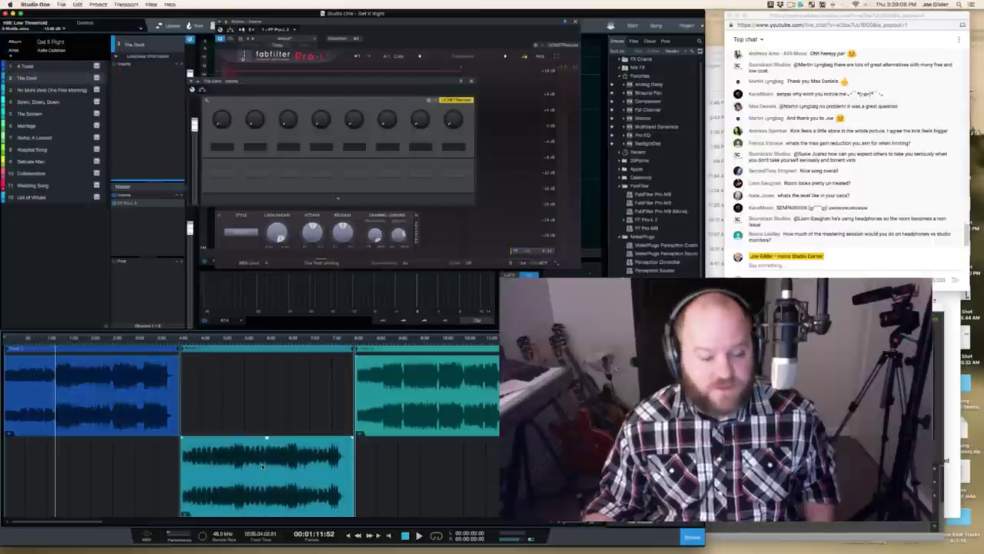
left_click(471, 82)
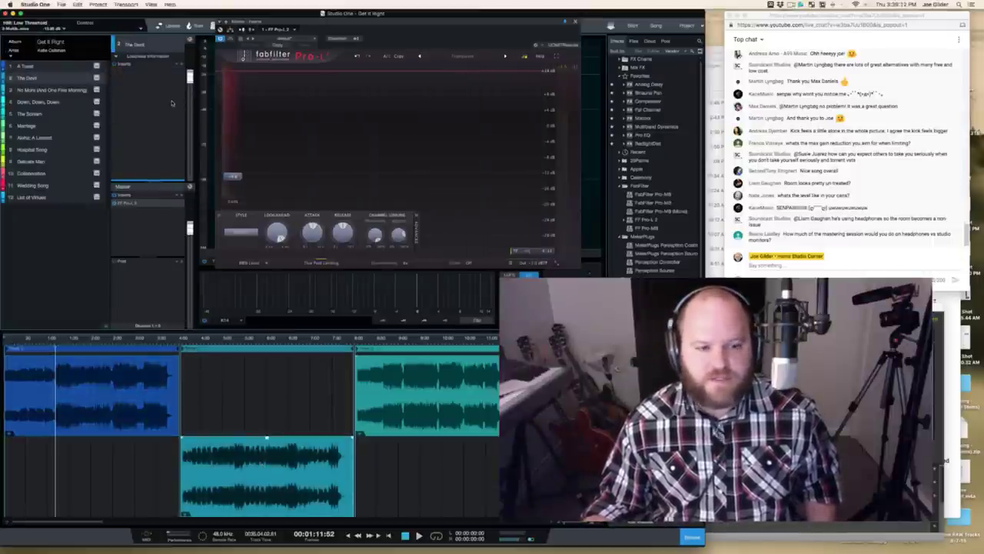
left_click(136, 350)
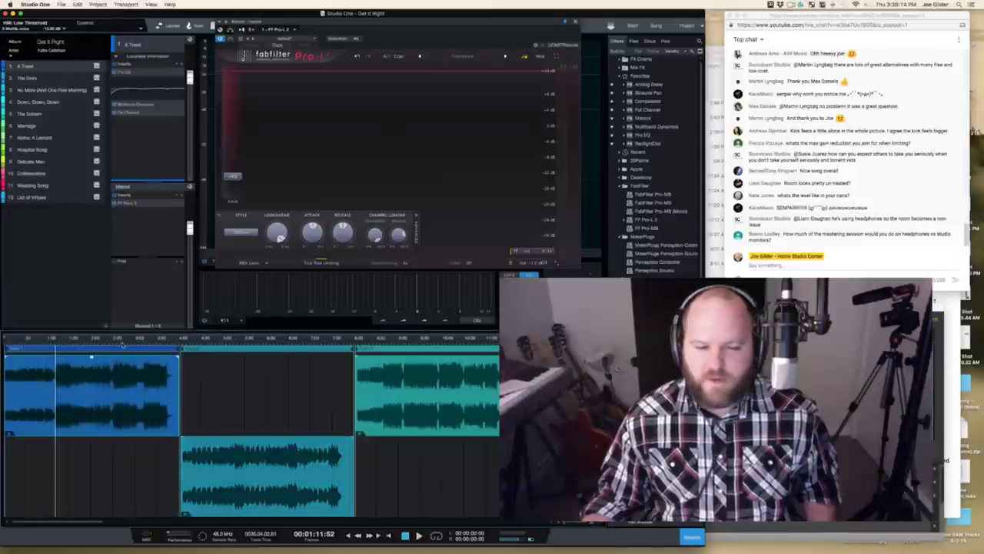
left_click(244, 458)
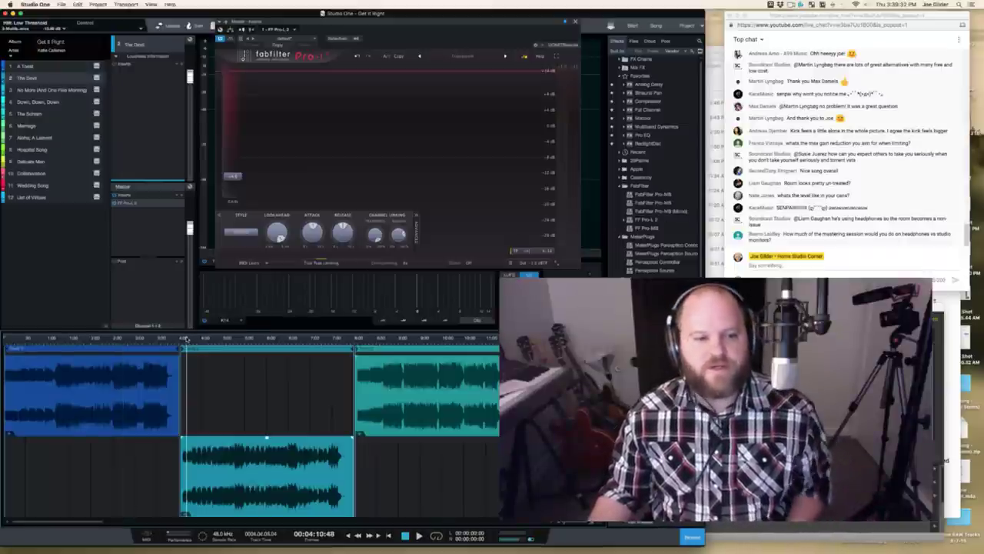
Step: Enlarge The Devil in the timeline and audition it from its beginning at about 4:04 through Pro-L 2
key("space")
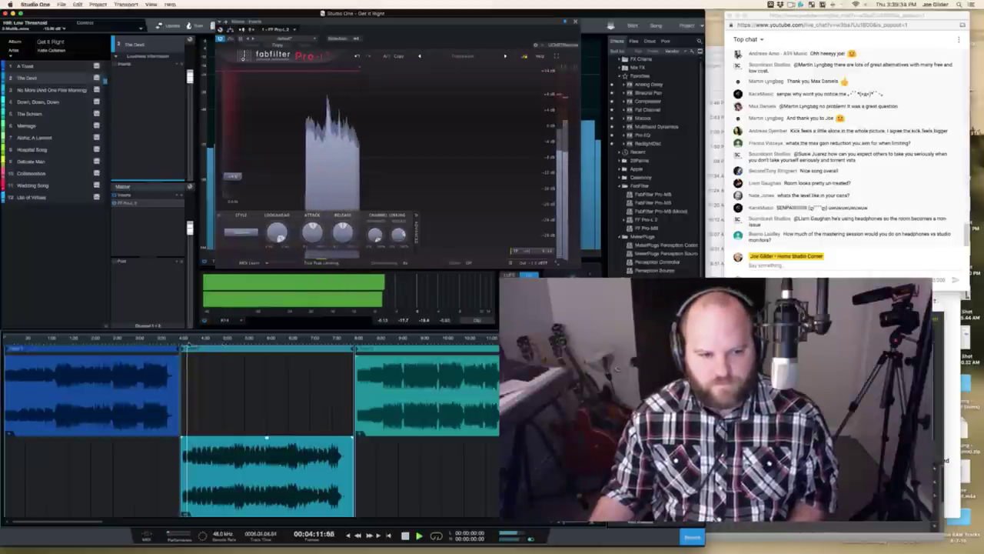
scroll(188, 352, "up", 2)
scroll(188, 353, "up", 1)
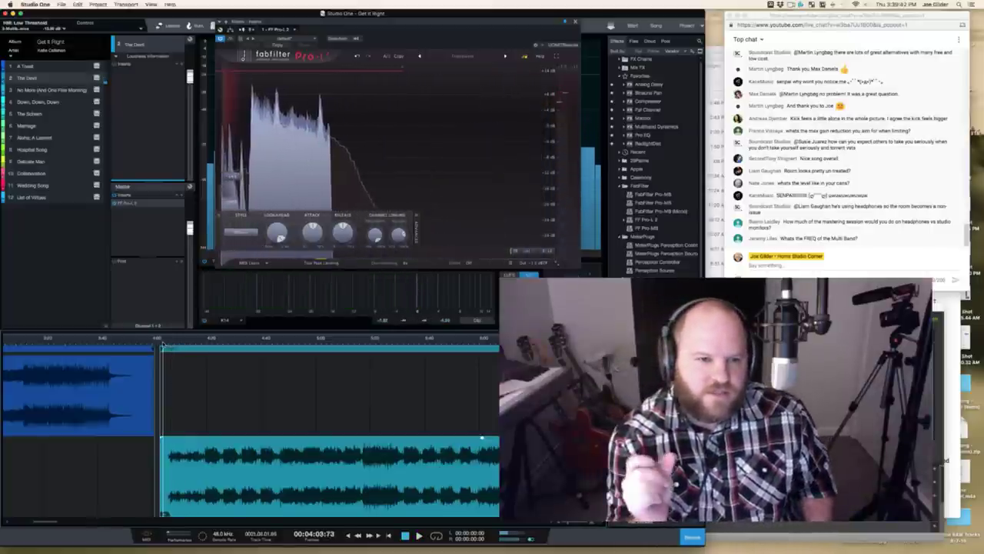
key("space")
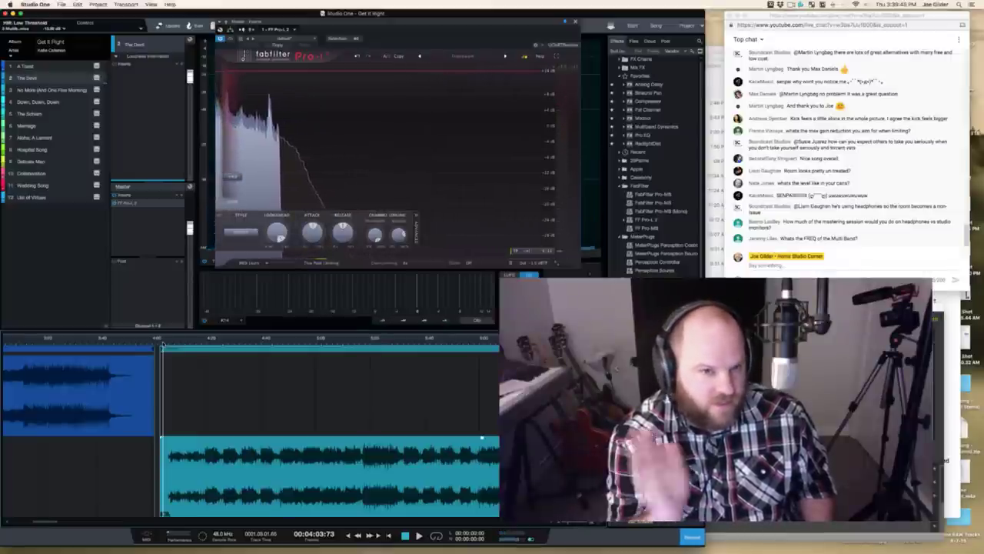
key("space")
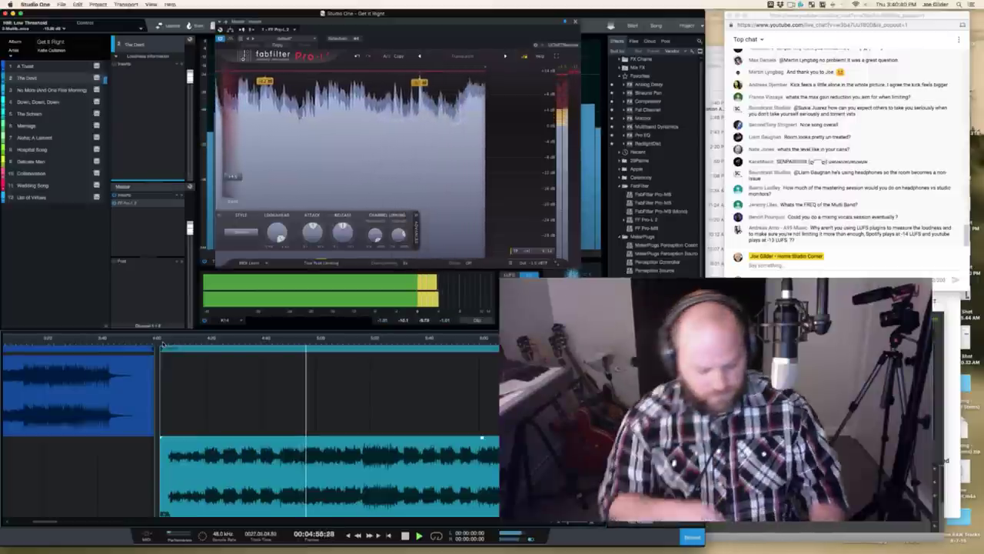
left_click(162, 345)
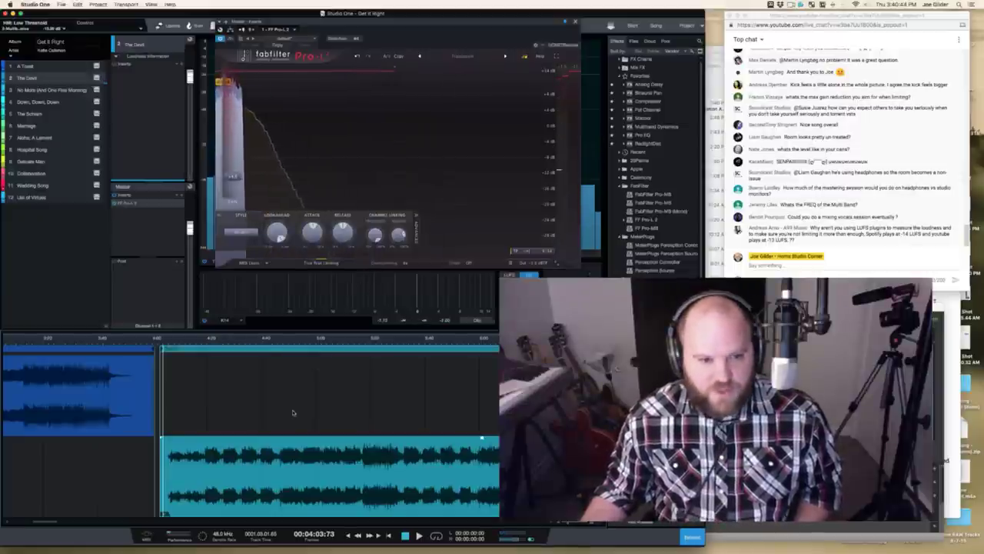
Step: Insert Pro EQ on The Devil and start playback from about 4:21
scroll(292, 413, "down", 3)
scroll(292, 412, "up", 4)
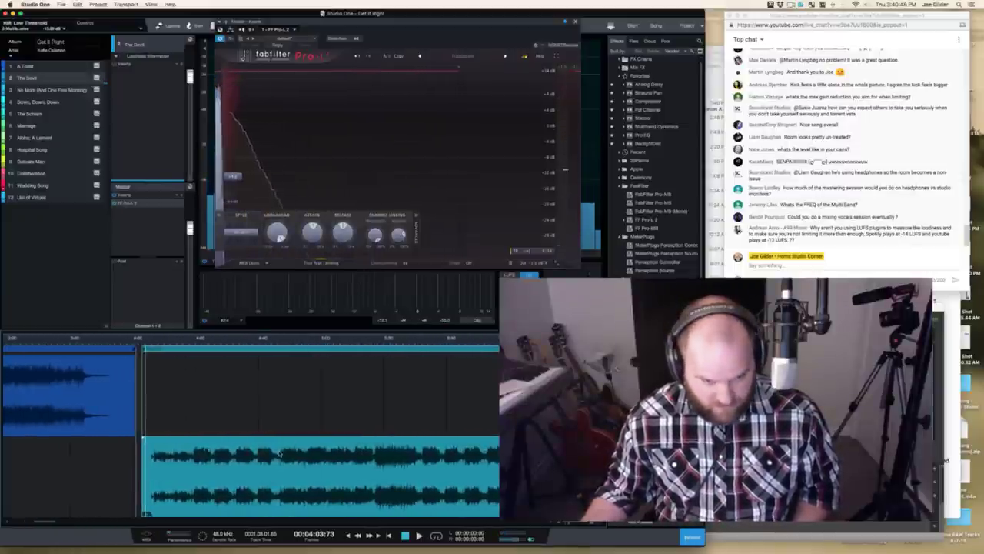
scroll(279, 455, "up", 3)
scroll(280, 454, "down", 2)
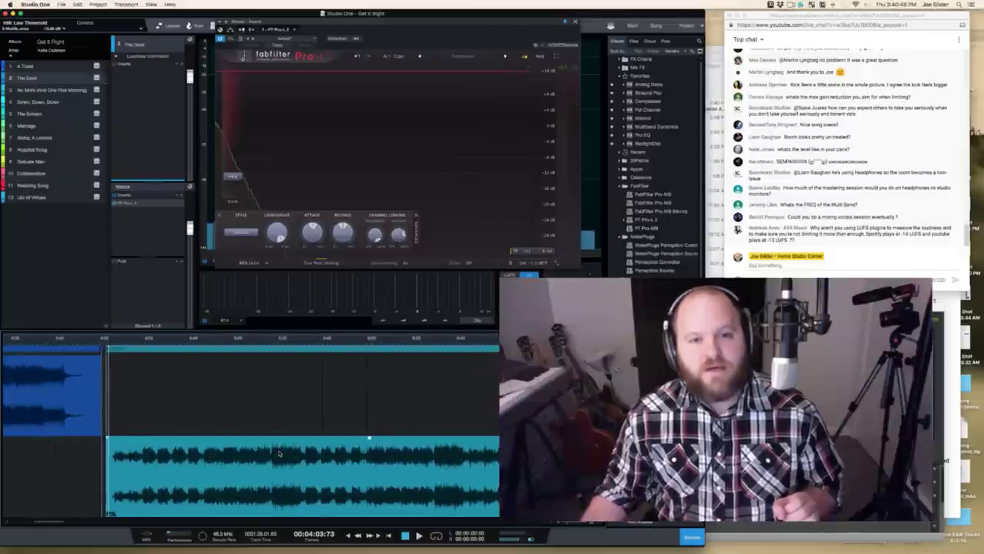
scroll(279, 454, "down", 1)
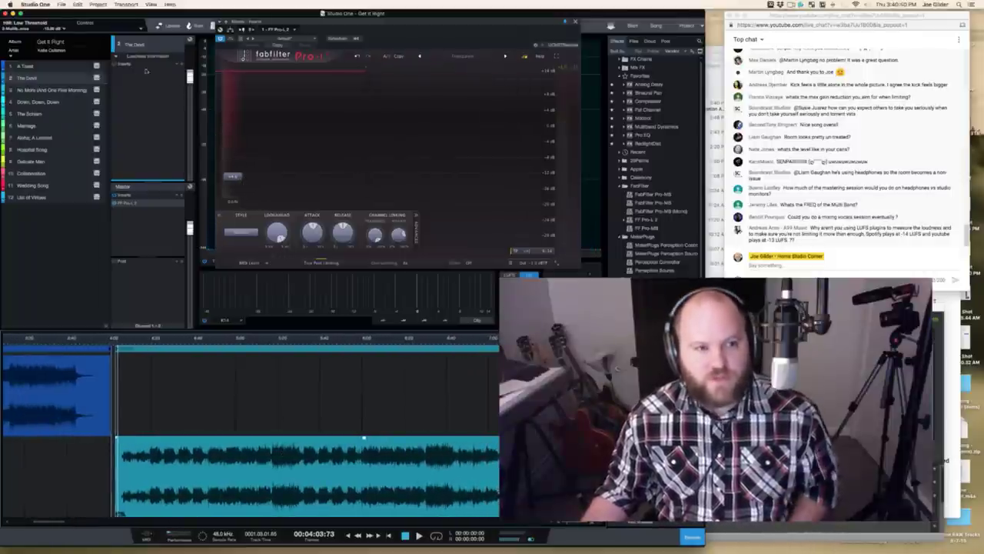
left_click_drag(641, 137, 146, 73)
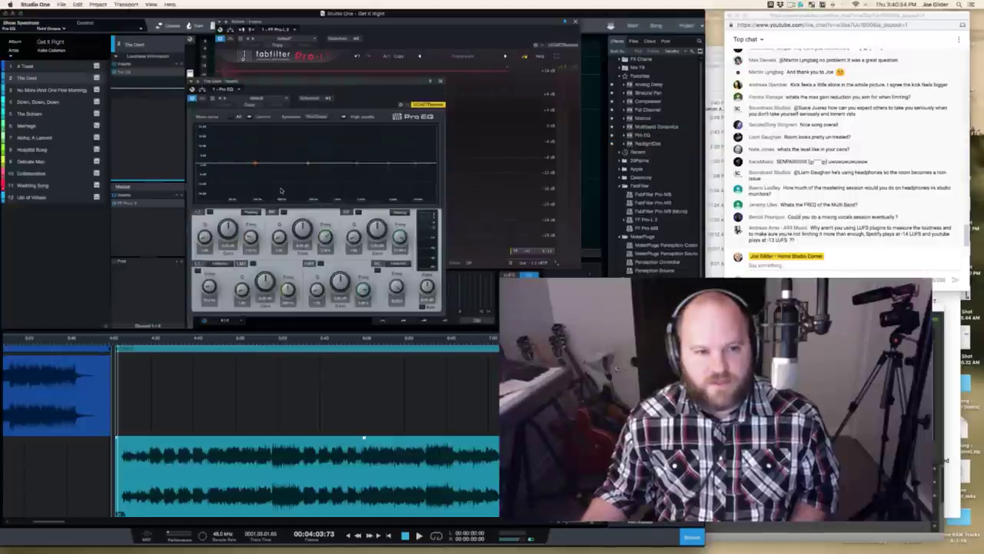
left_click(155, 347)
key("space")
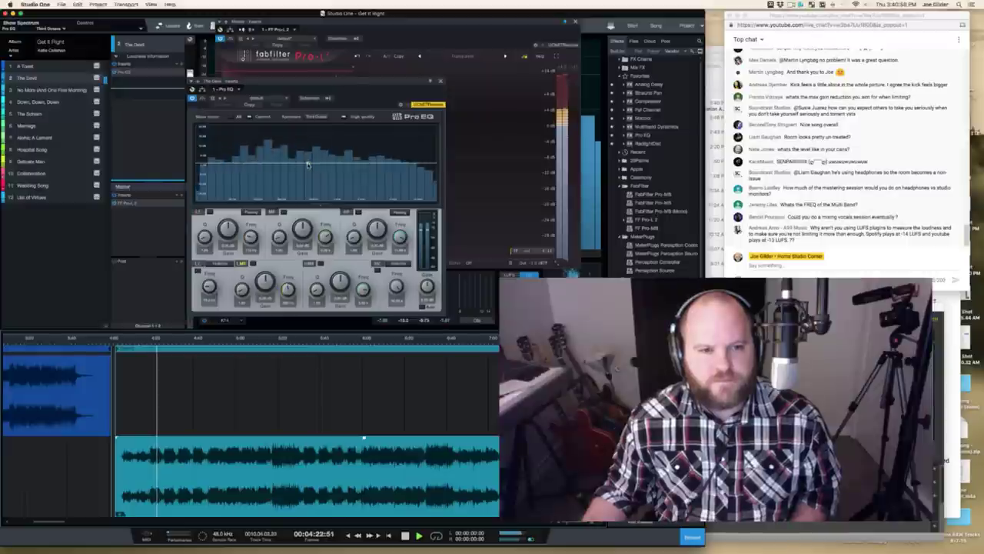
Step: Sweep a boosted low-mid Pro EQ band, turn it into a small cut near 200 Hz with Q 4.60, and audition from about 4:21
left_click_drag(307, 164, 277, 140)
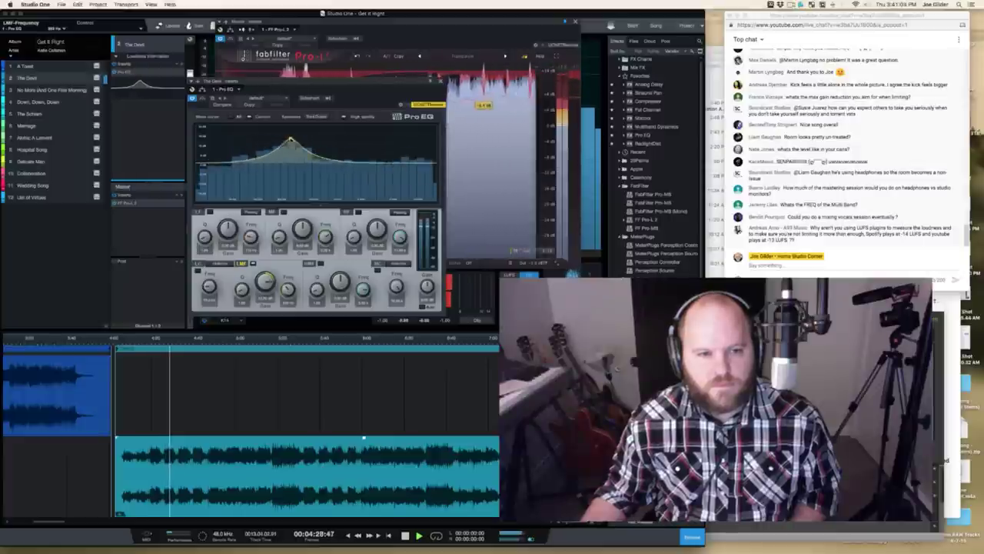
left_click_drag(280, 145, 281, 139)
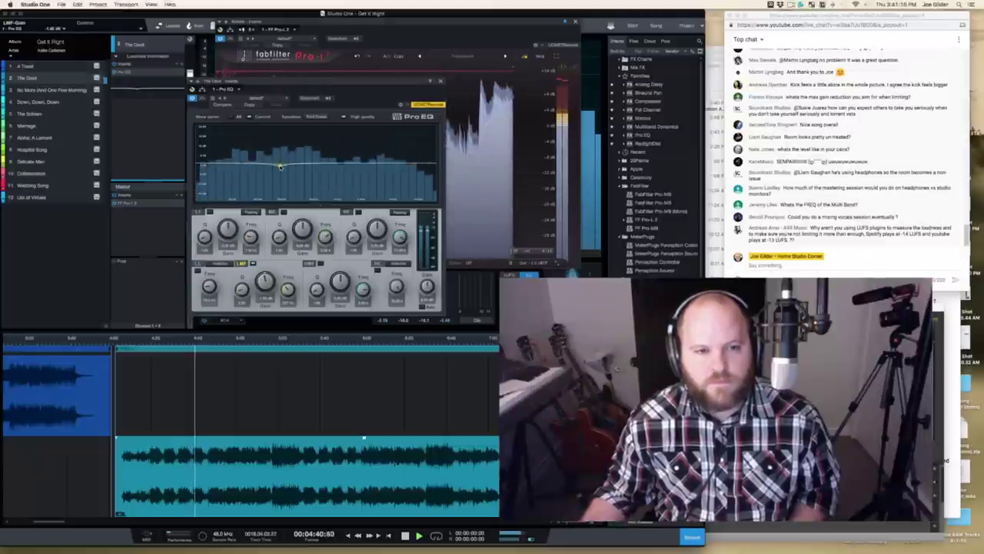
left_click_drag(280, 166, 269, 146)
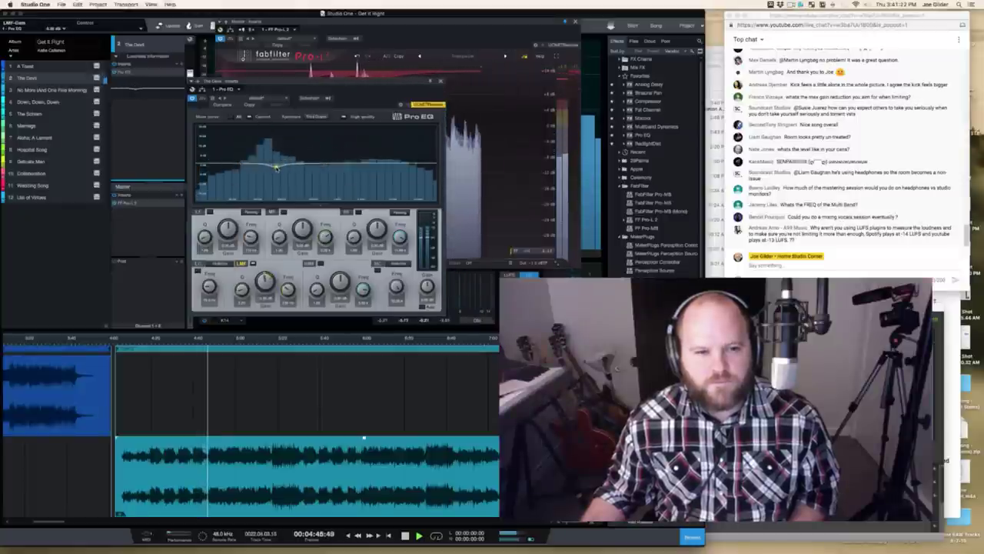
key("space")
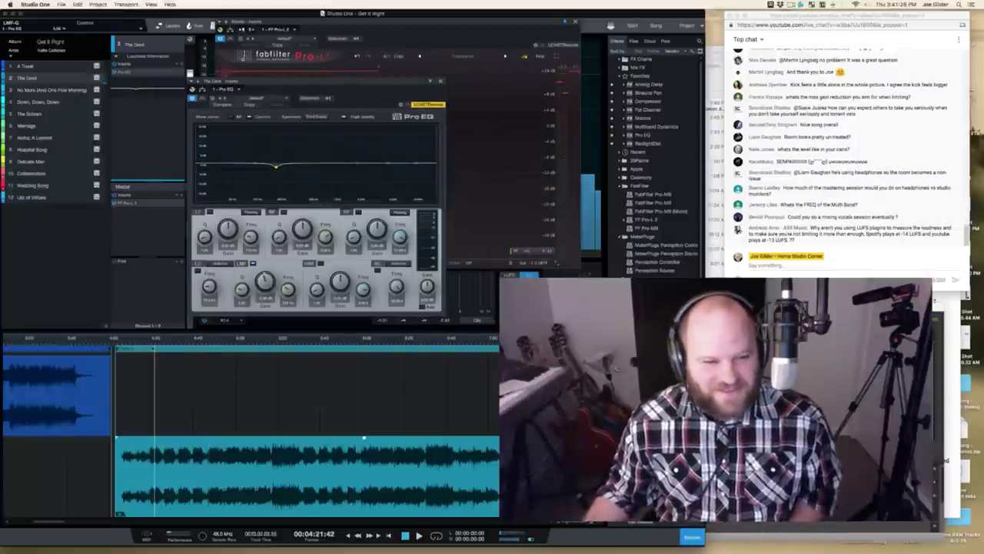
key("space")
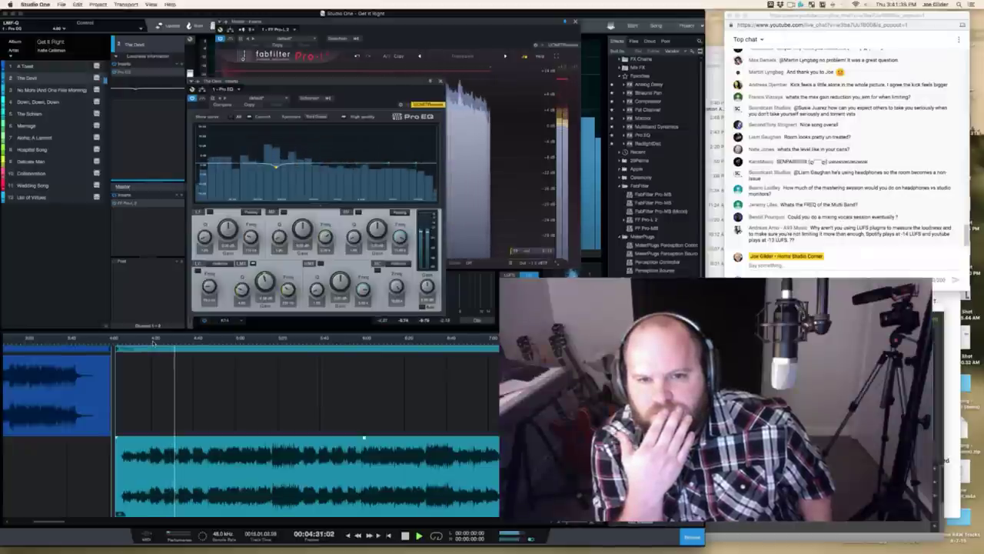
left_click(154, 343)
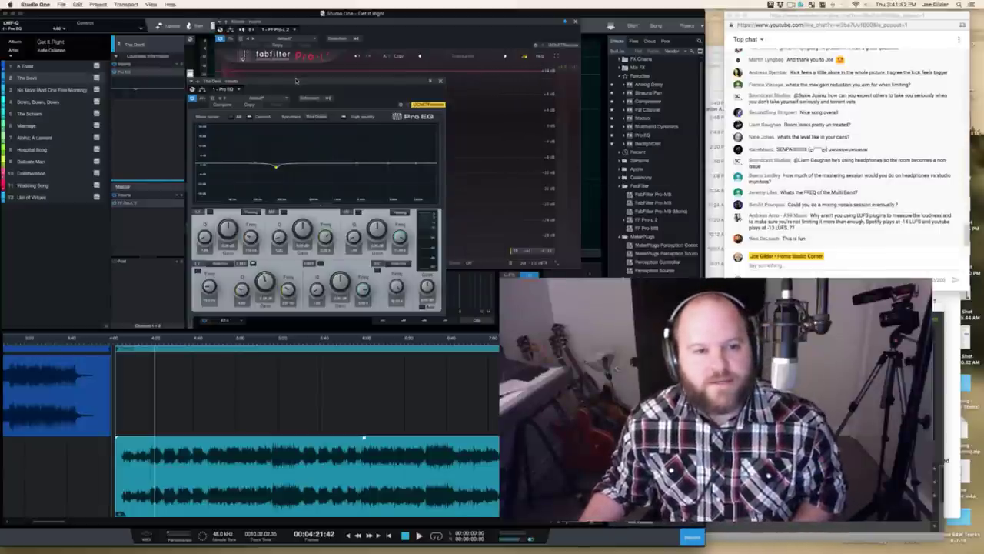
Step: Move the Pro EQ window clear of the meters and, during playback, boost the low-mid band by 19.49 dB at 222 Hz
left_click_drag(296, 80, 325, 55)
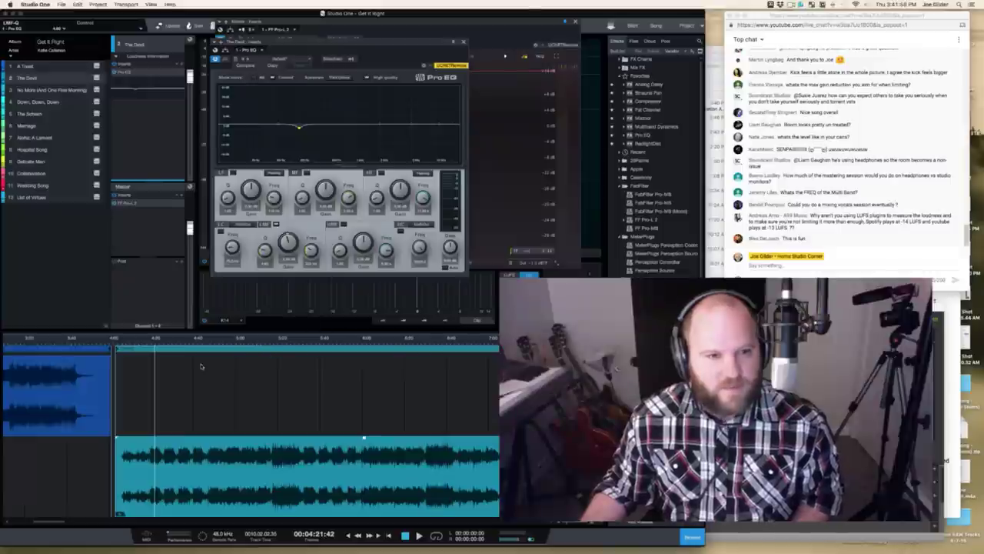
key("space")
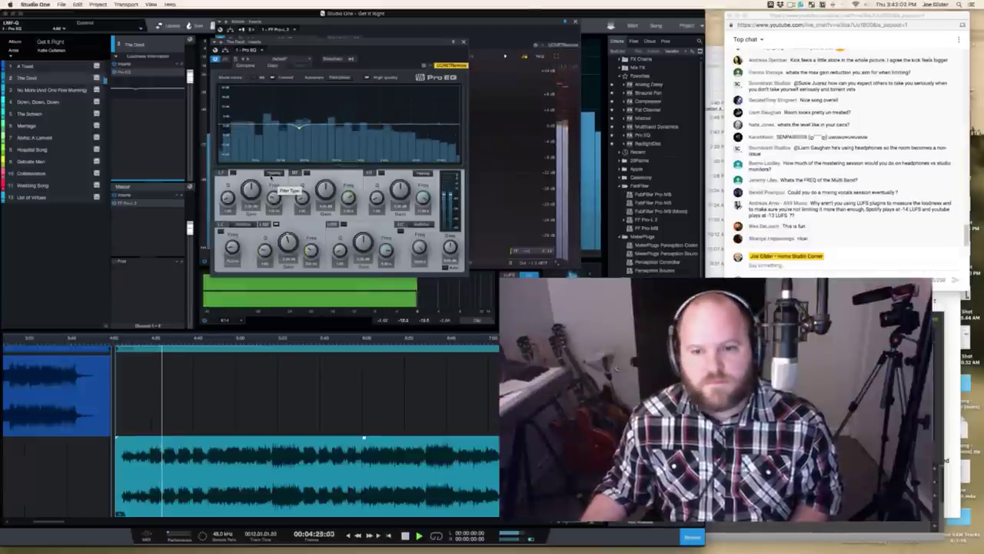
mouse_move(287, 243)
left_mouse_down()
mouse_move(288, 275)
mouse_move(290, 257)
left_mouse_up()
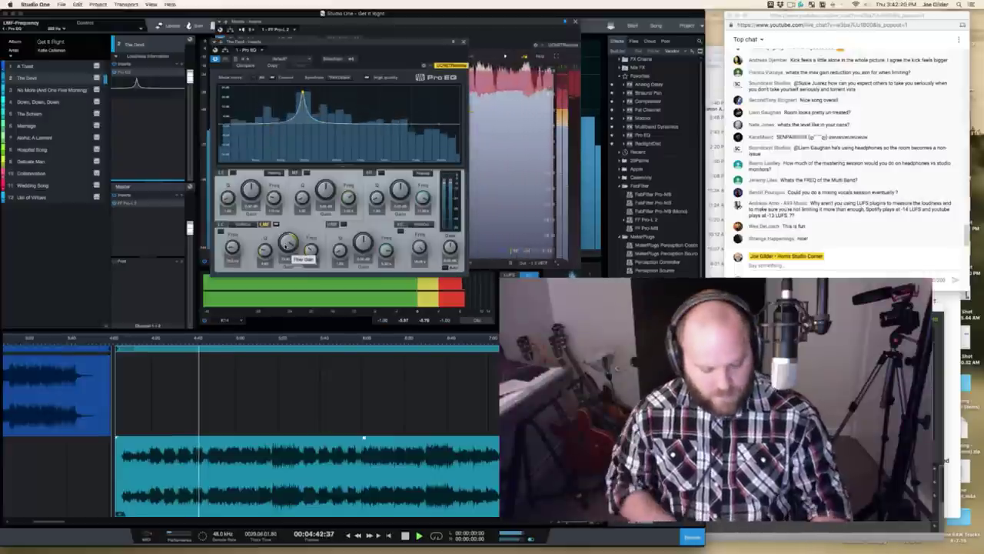
key("space")
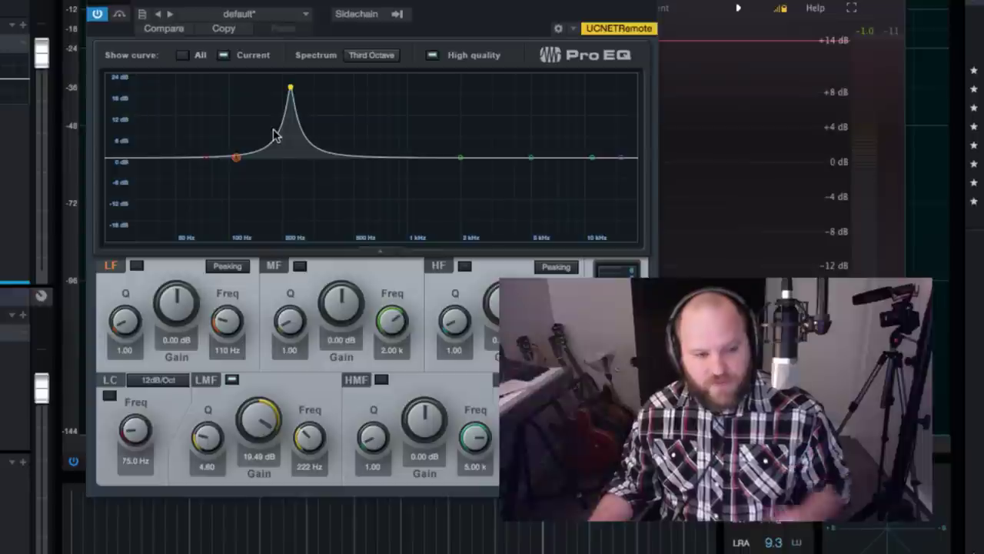
Step: Narrow the low-mid band to Q 7.19, audition the boosted resonance, and lower the band's gain to 3.41 dB
left_click_drag(210, 435, 209, 411)
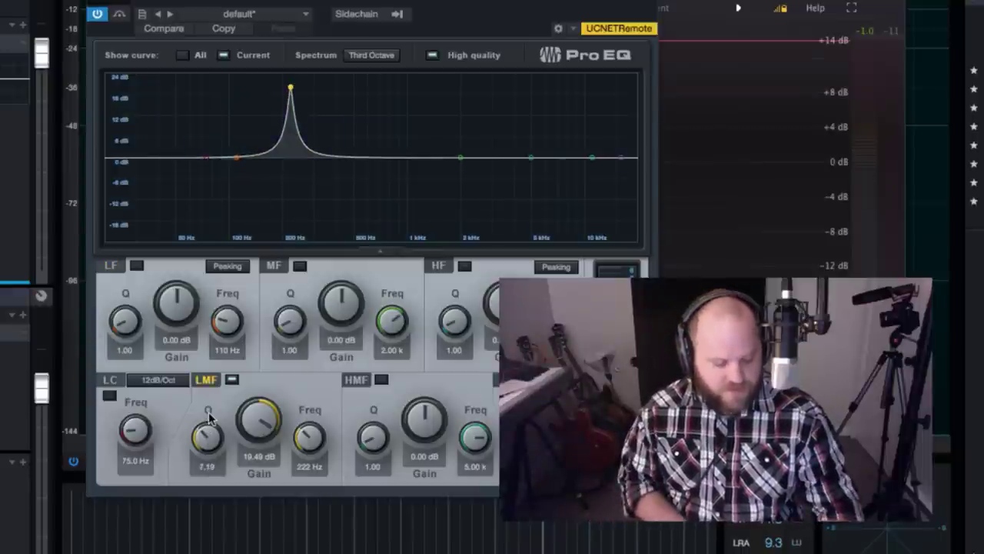
key("space")
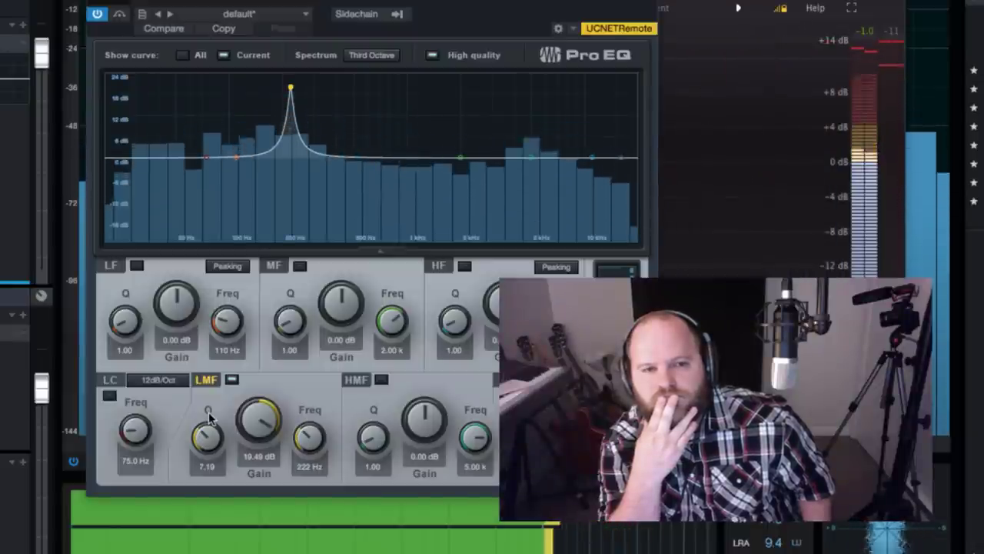
key("space")
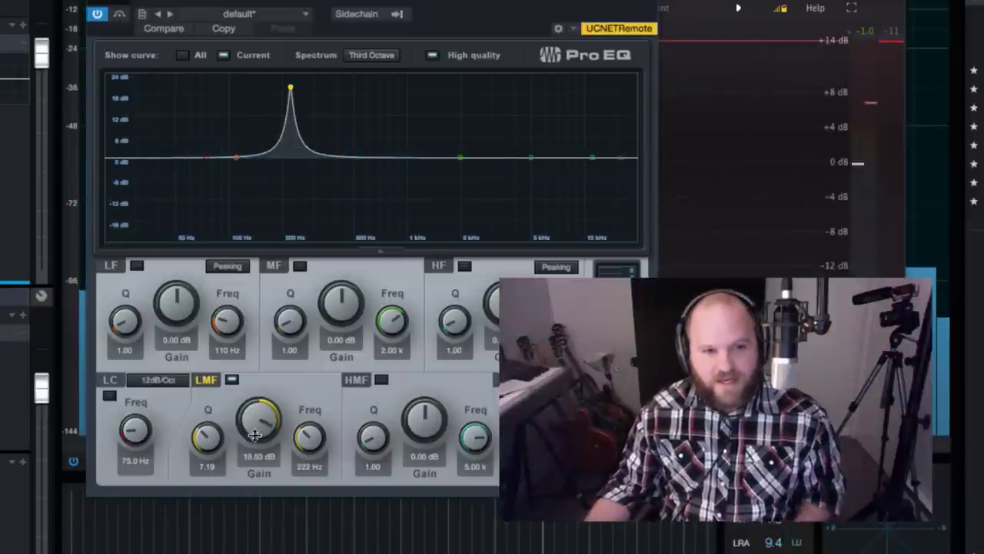
left_click_drag(254, 436, 258, 483)
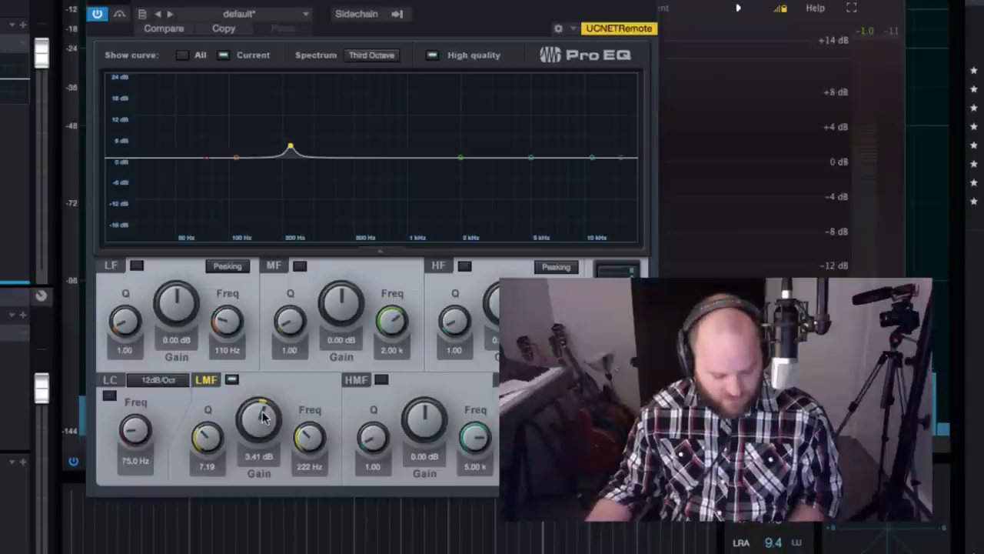
Step: During playback, turn the low-mid band at 222 Hz into a 2.83 dB cut with Q 6.67, then stop
key("space")
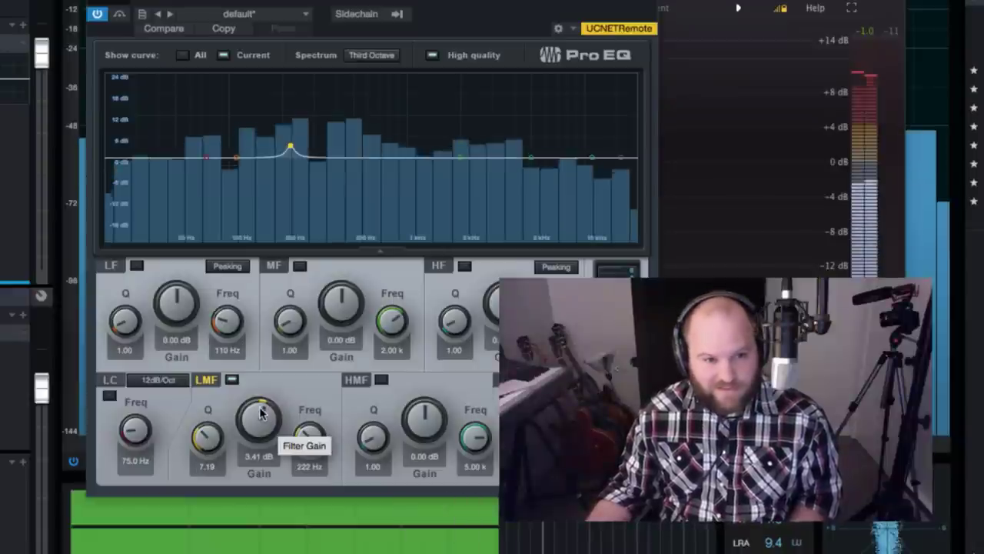
left_click_drag(260, 414, 263, 441)
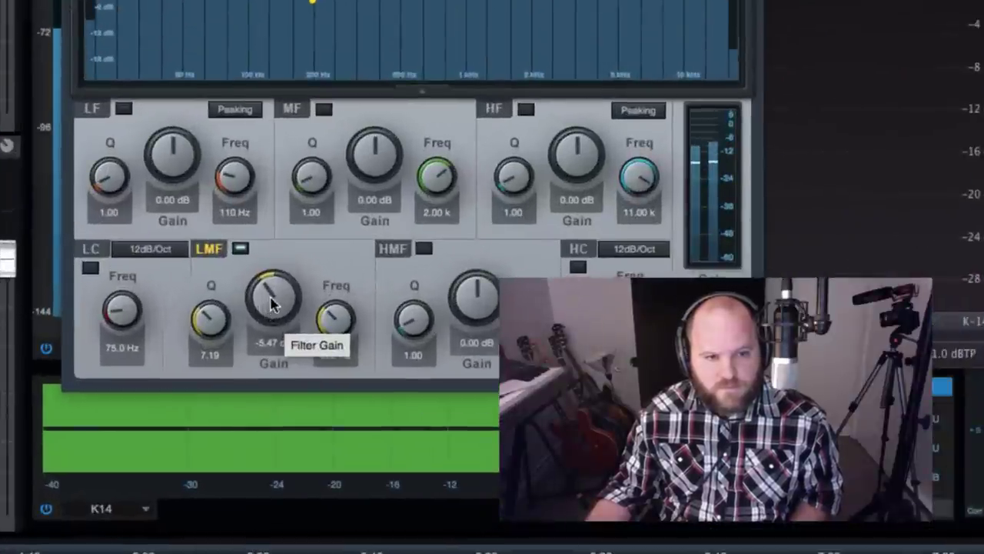
left_click_drag(271, 304, 273, 286)
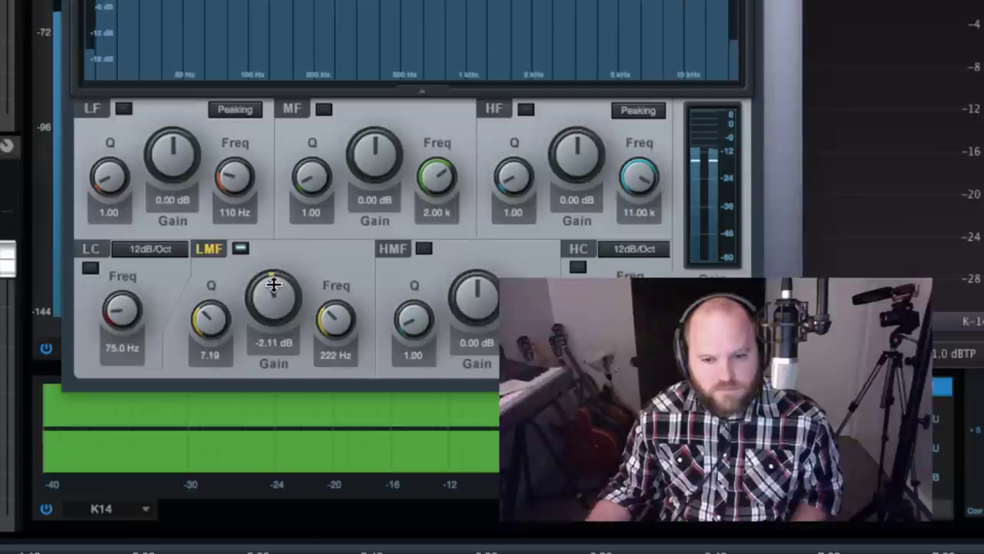
left_click_drag(273, 285, 273, 289)
left_click_drag(213, 324, 211, 323)
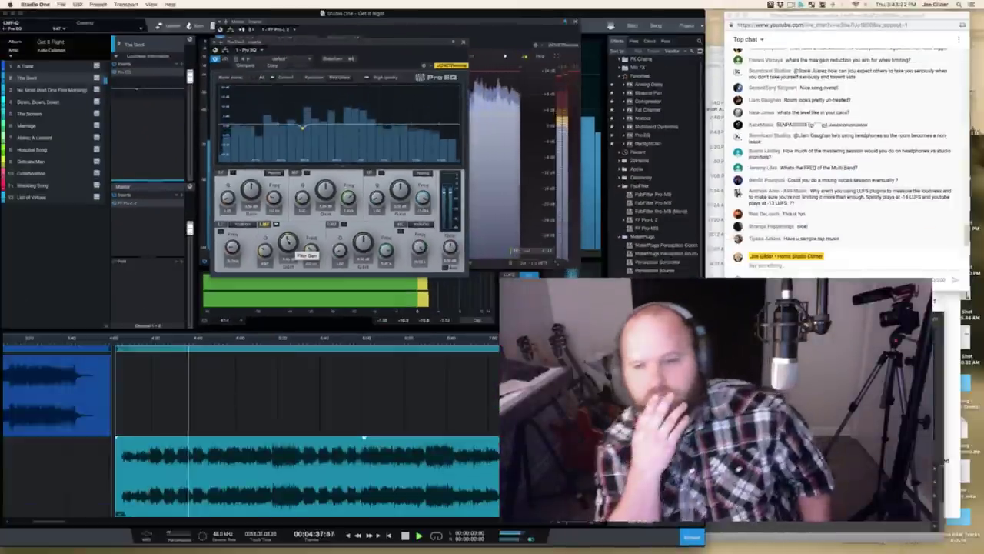
key("space")
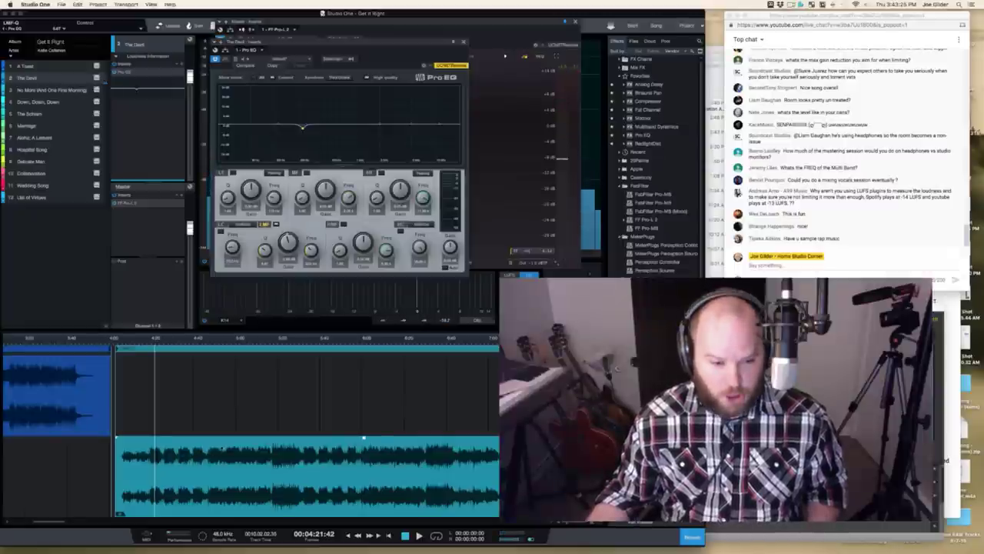
Step: Move the playback start on The Devil to about 4:29 and audition the song from there
scroll(222, 448, "up", 4)
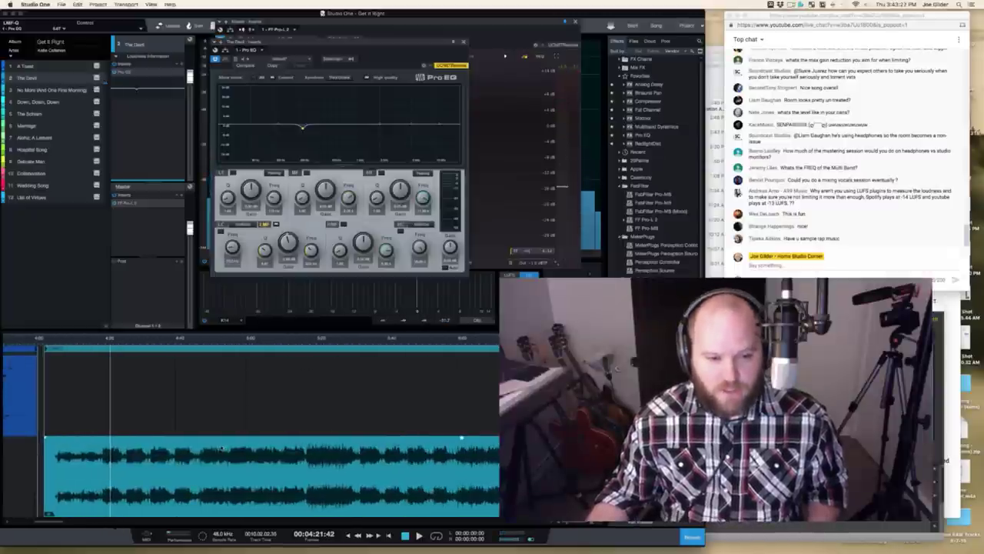
left_click(147, 346)
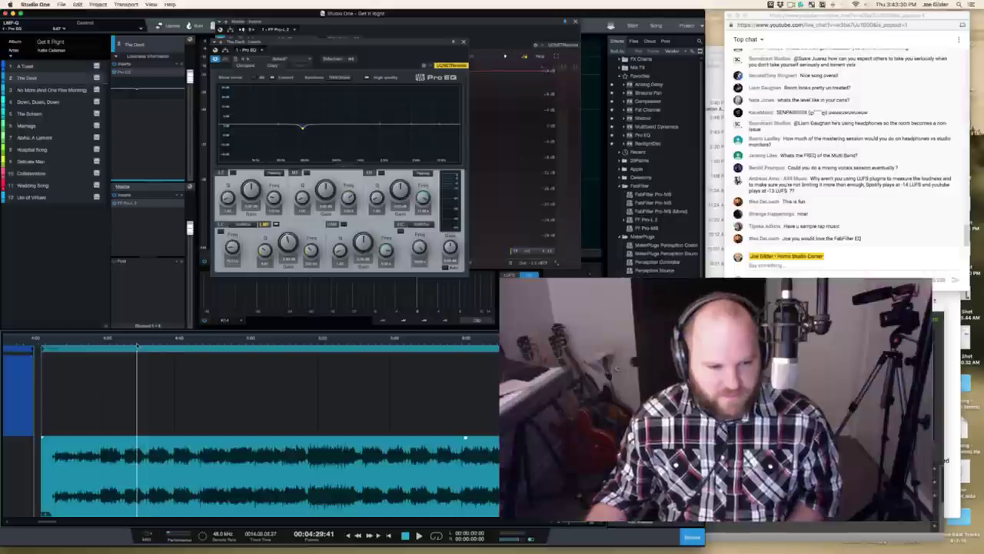
key("space")
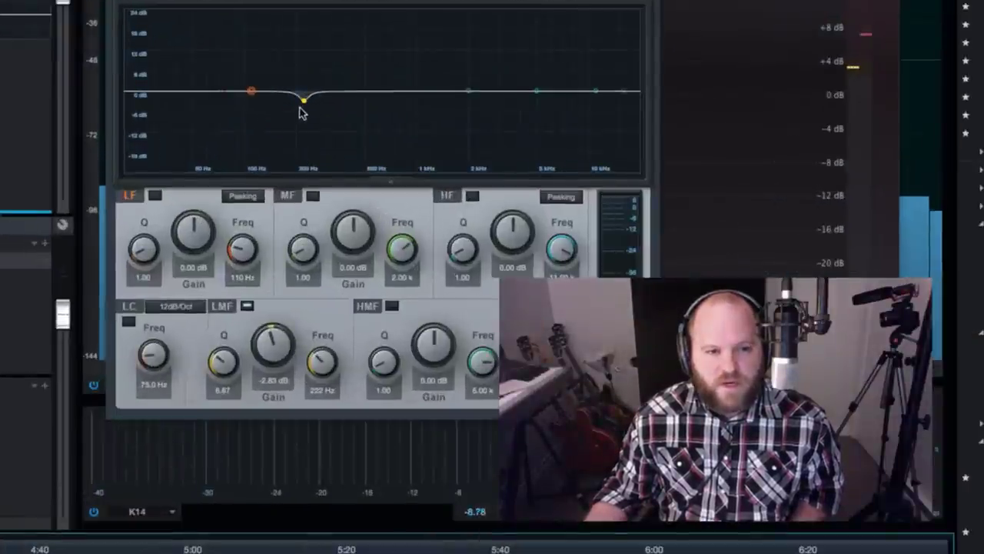
Step: Widen the low-mid cut to Q 3.07, deepen it to -4.83 dB near 213 Hz, and play the song
scroll(304, 103, "down", 5)
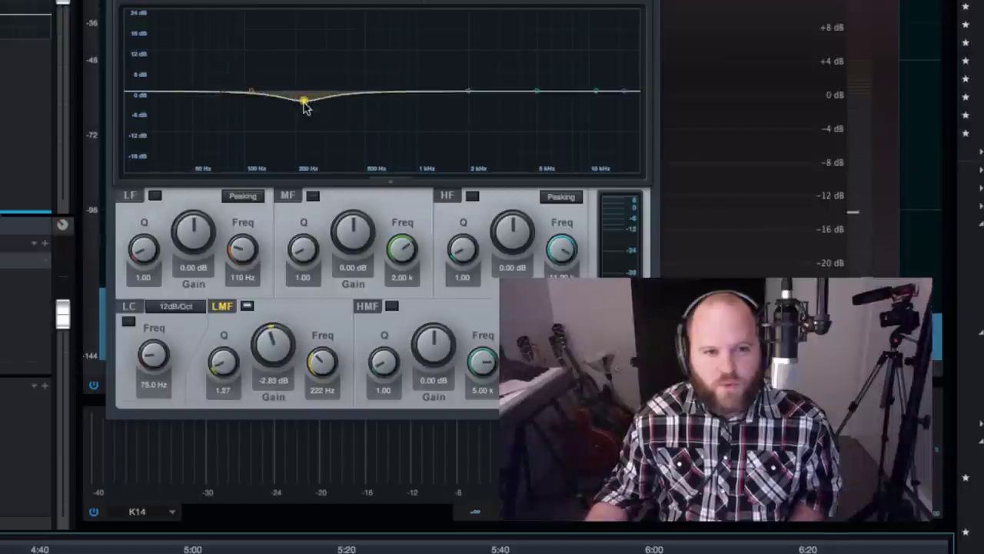
scroll(305, 108, "up", 5)
left_click_drag(305, 107, 303, 111)
key("space")
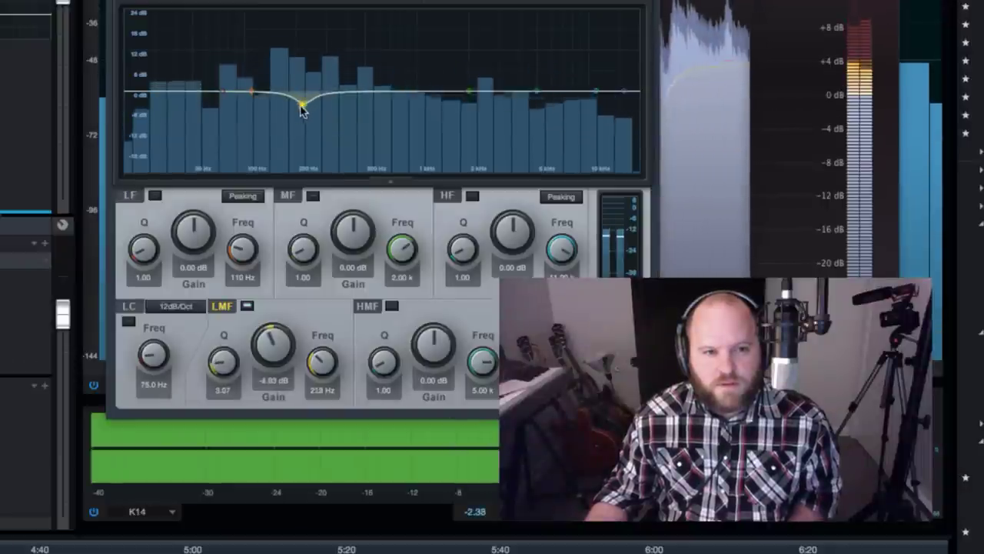
Step: Sweep a boosted low-mid band, turn it into a narrow cut of about 3.8 dB near 165 Hz, and audition again from about 4:29
left_click_drag(302, 110, 293, 29)
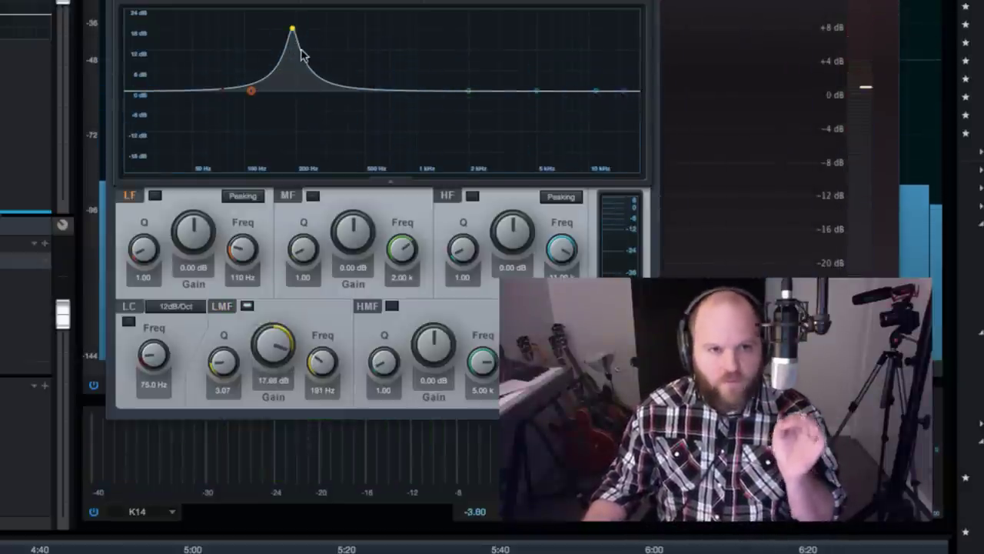
left_click_drag(292, 29, 281, 103)
scroll(282, 106, "up", 5)
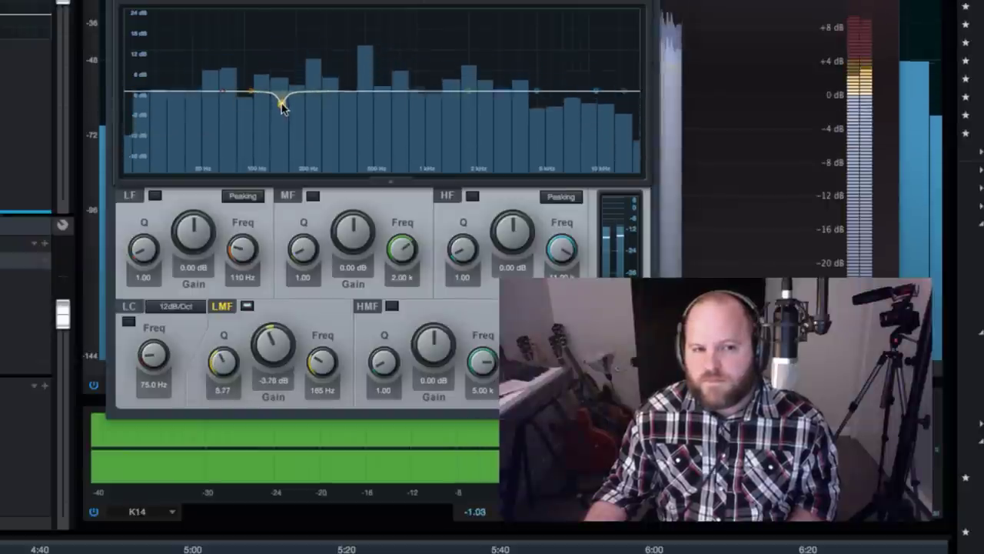
scroll(282, 103, "up", 5)
key("space")
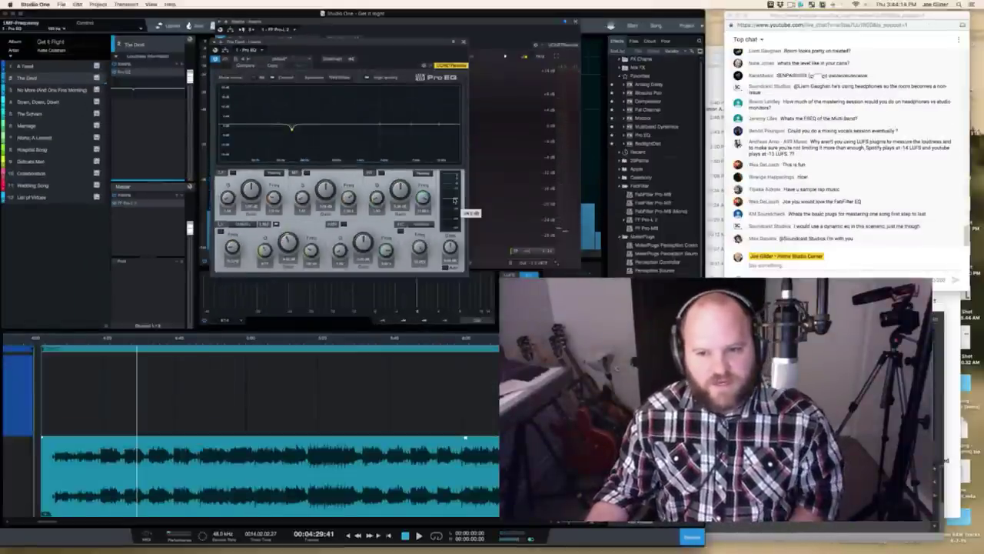
key("space")
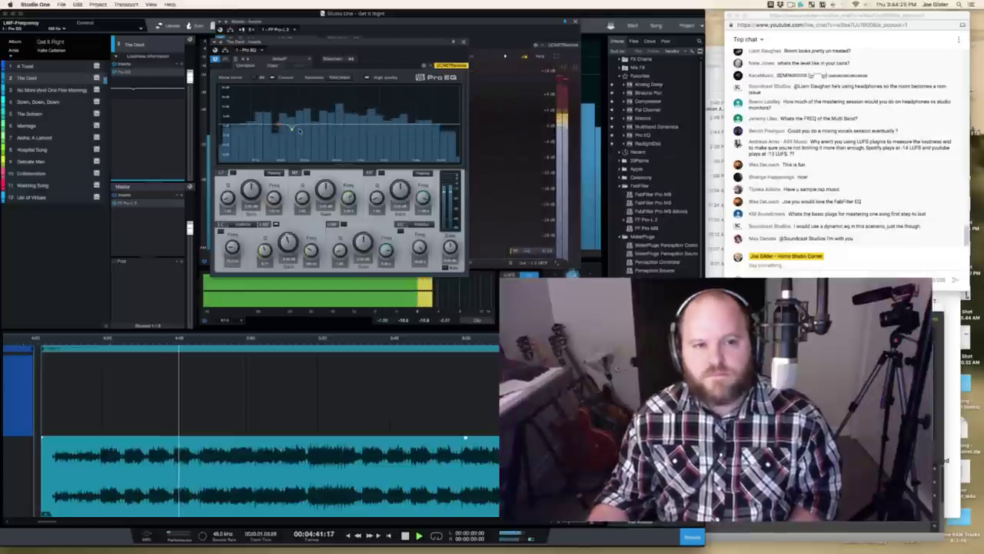
Step: Insert Multiband Dynamics after the Pro EQ on The Devil track and select its High Mid band
key("space")
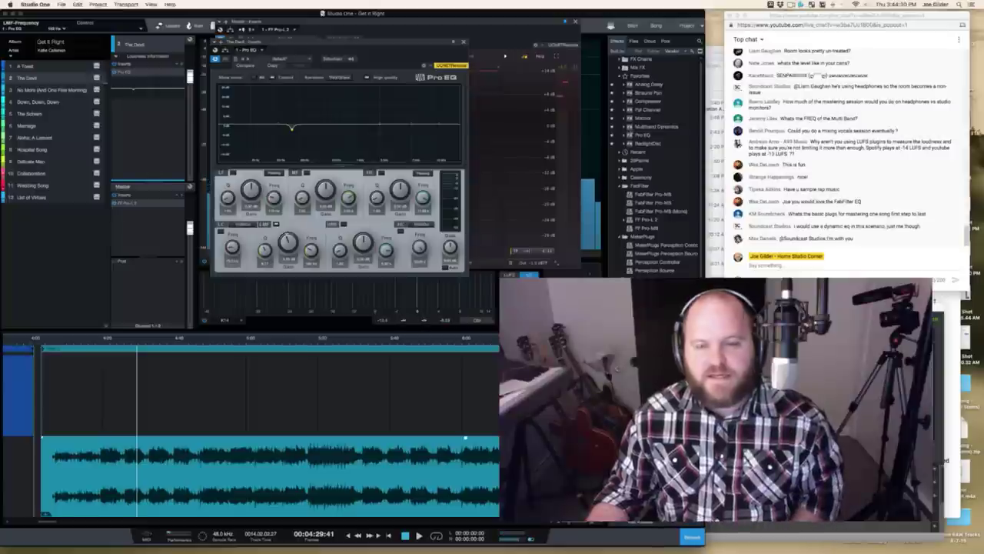
left_click_drag(647, 131, 142, 128)
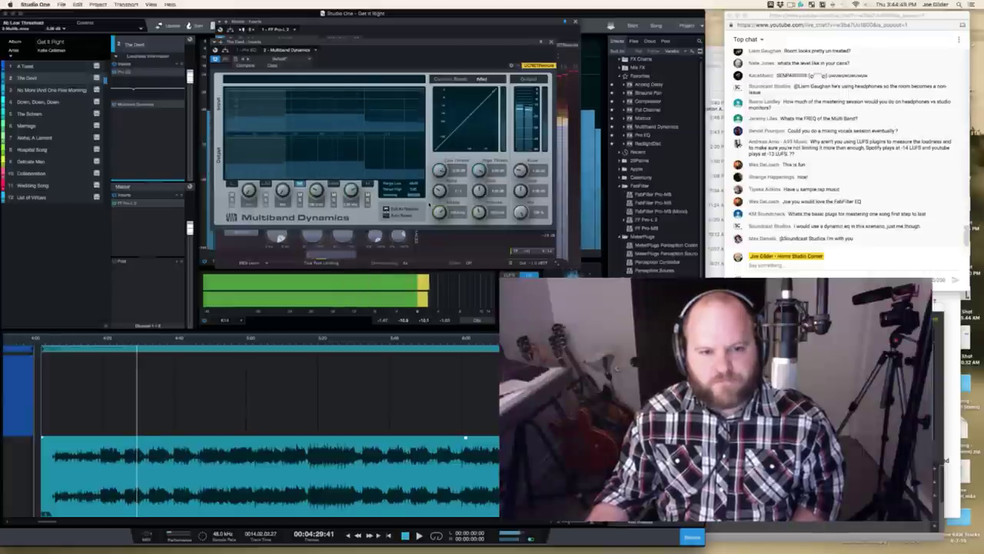
left_click(288, 159)
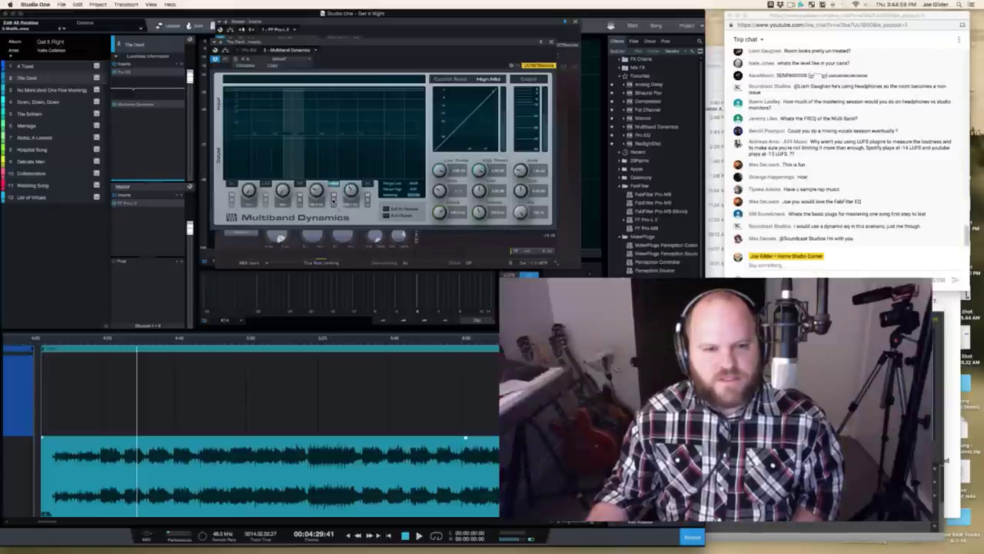
Step: Solo the narrowed High Mid band and lower its low threshold to compress it while auditioning the passage, then unsolo it
key("space")
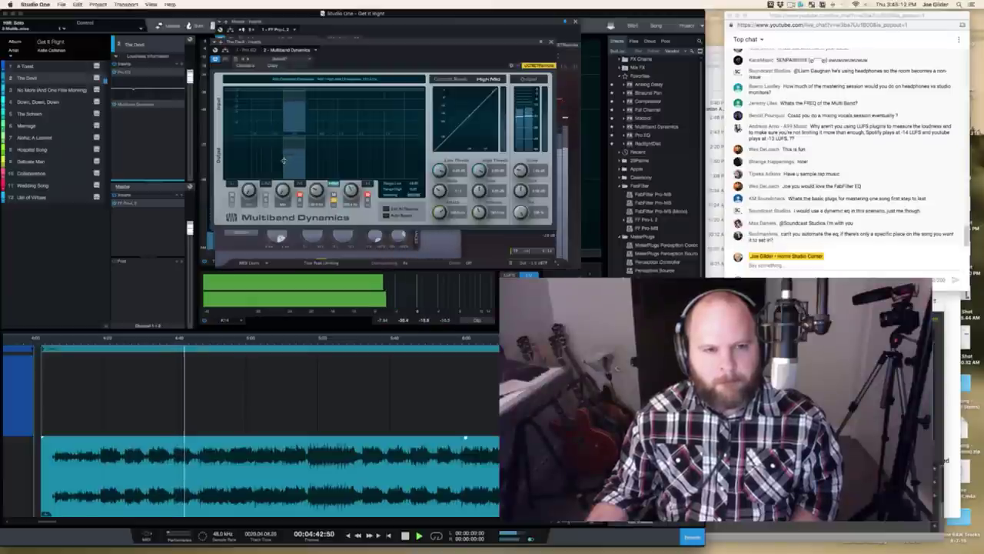
key("space")
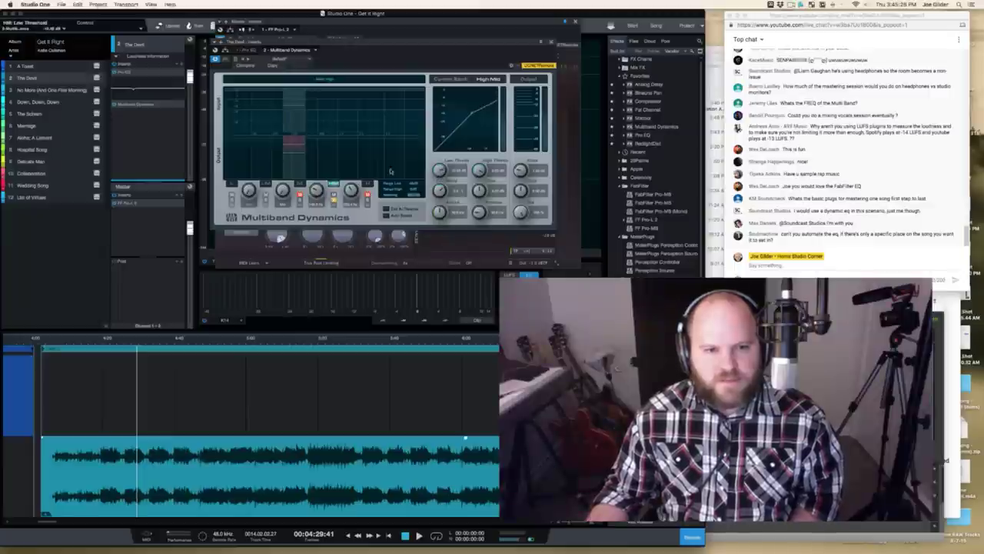
key("space")
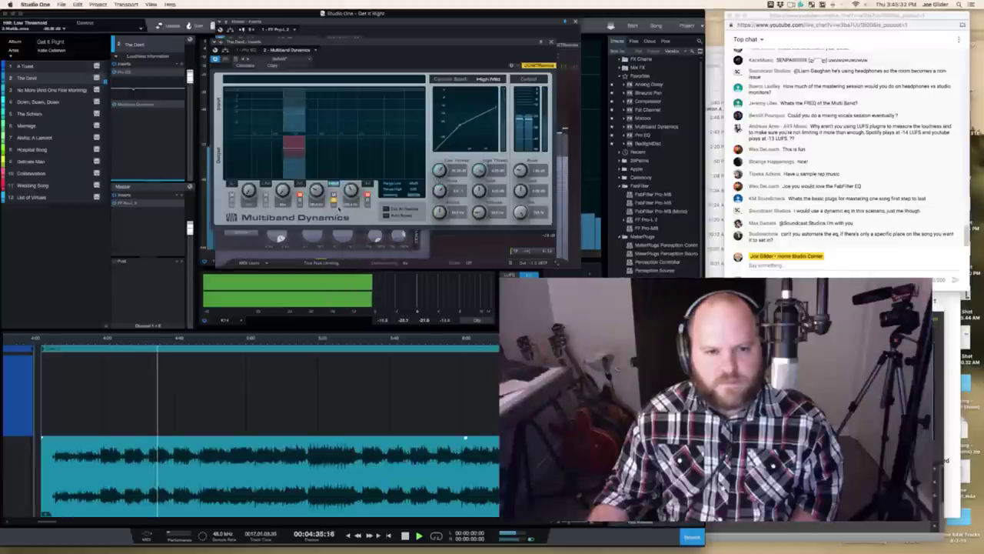
key("space")
key("space")
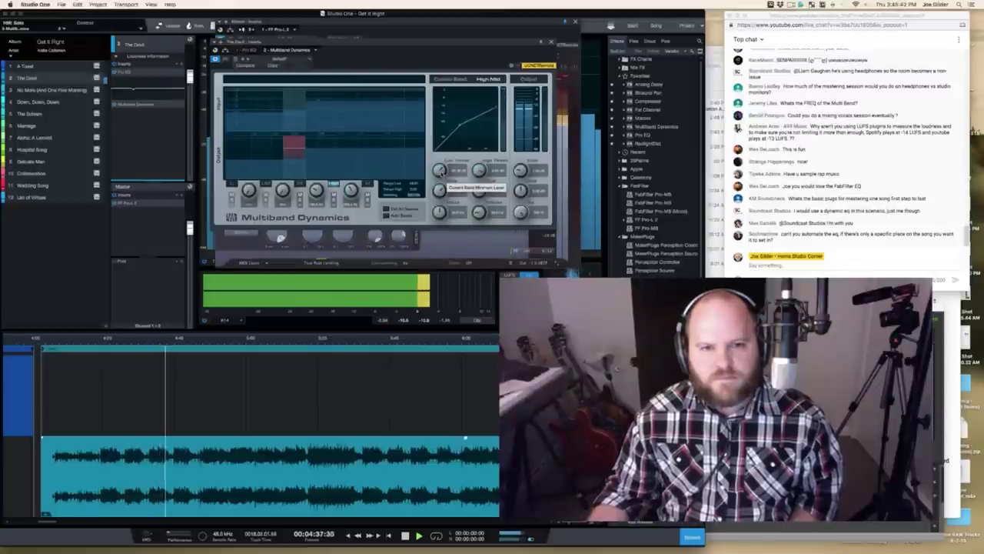
Step: Fine-tune the High Mid band's low threshold while replaying the passage and an earlier section in the full mix
key("space")
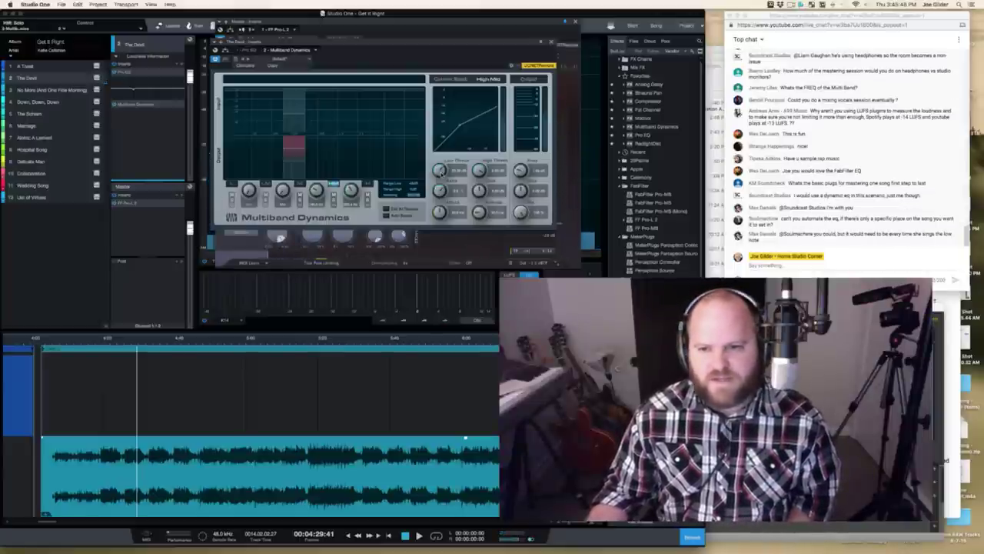
key("space")
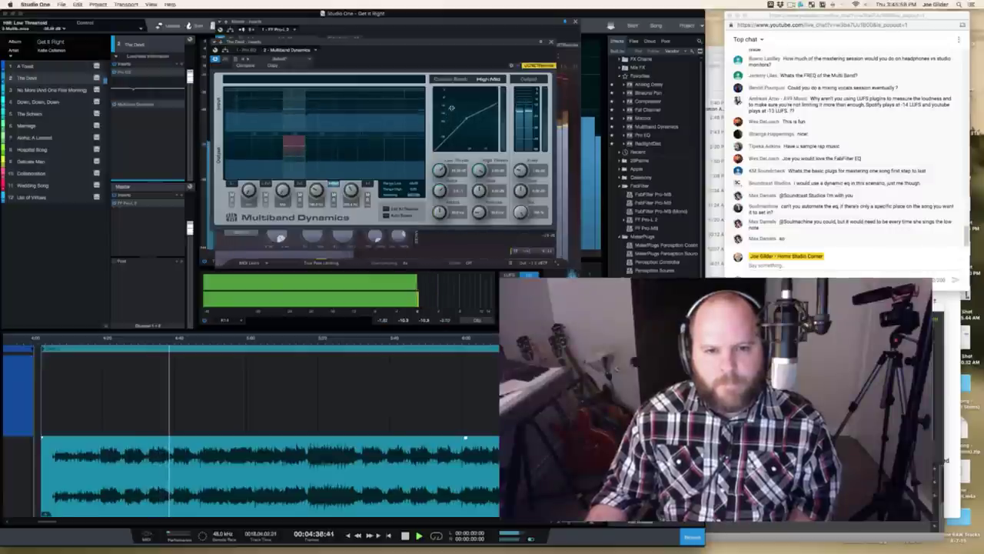
key("space")
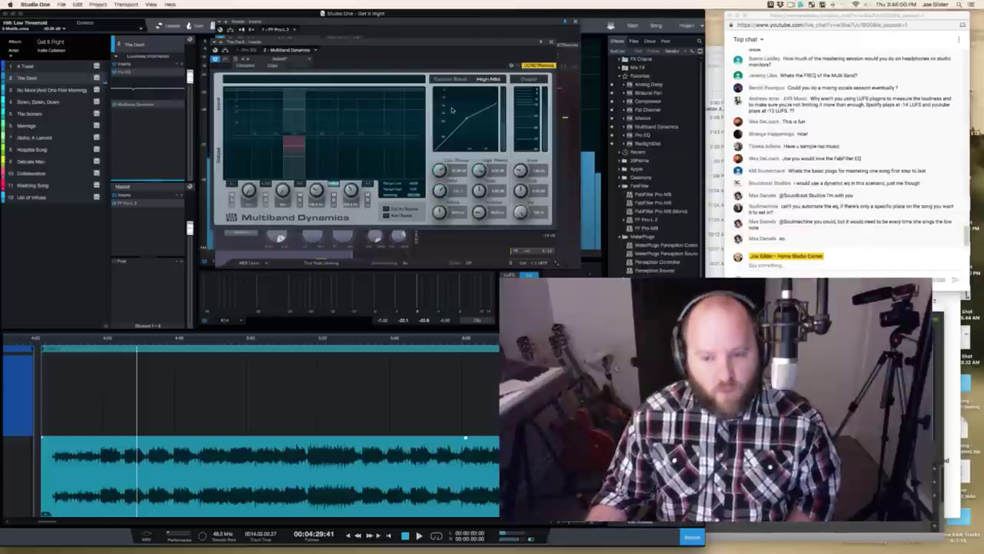
key("space")
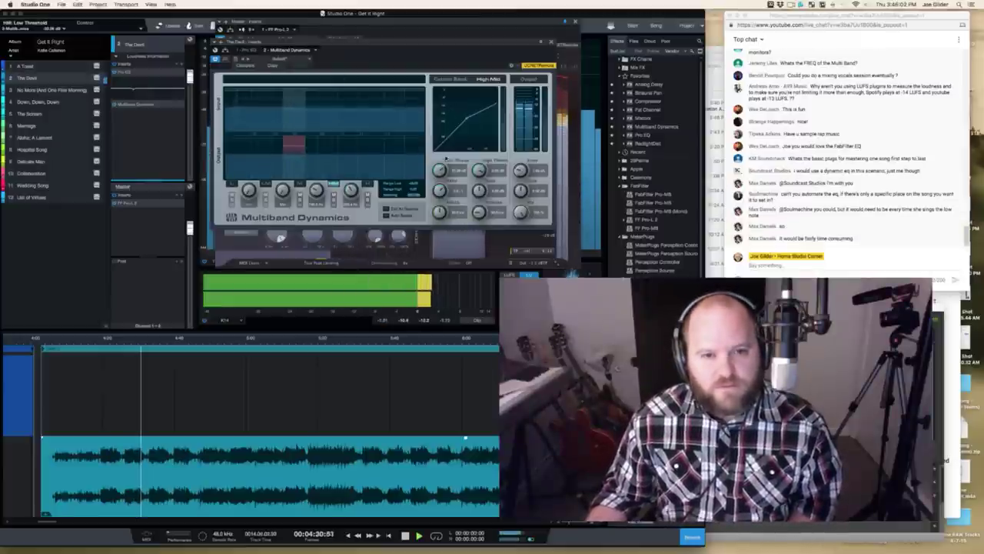
left_click(95, 339)
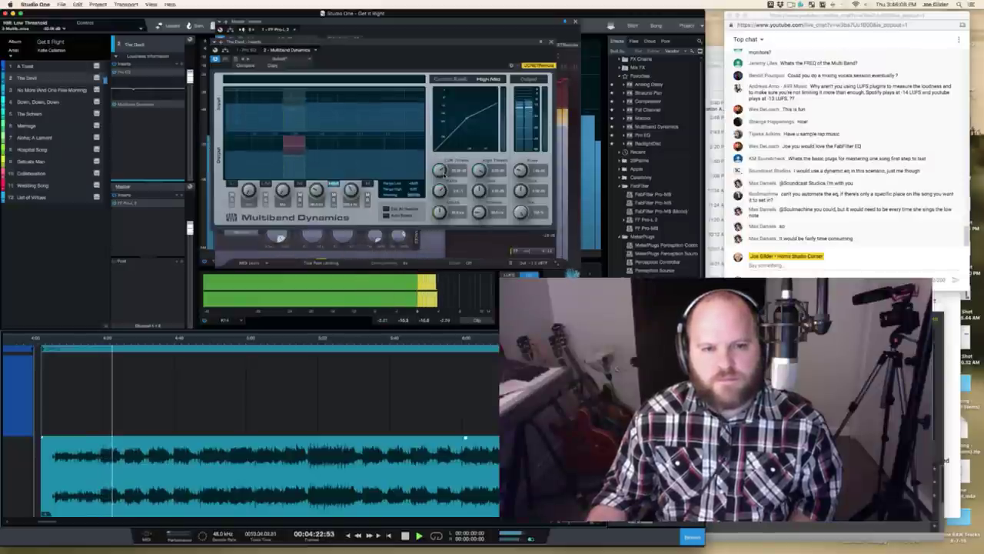
key("space")
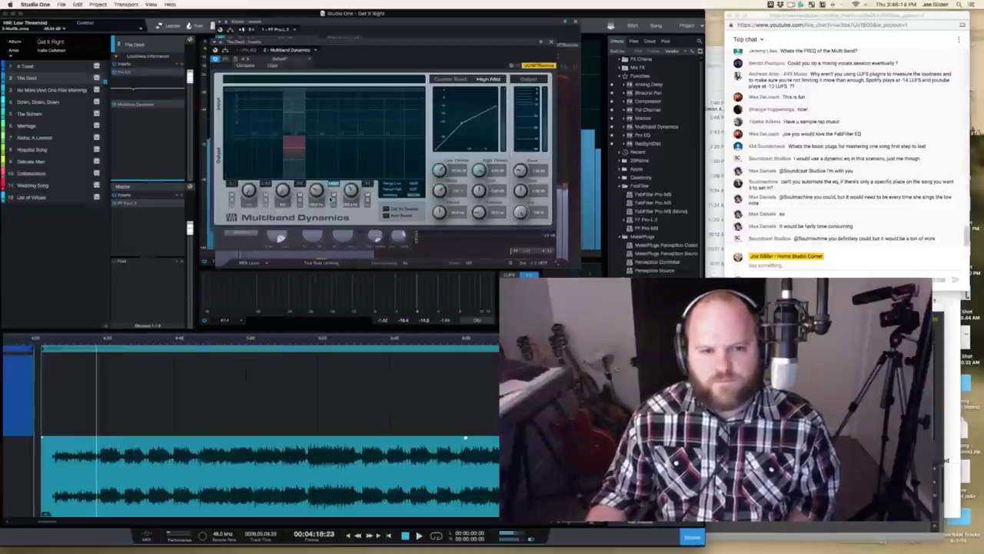
Step: Toggle mutes on the High Mid and High bands to compare the sound, and set the High Mid band's lower crossover to 130.9 Hz
key("space")
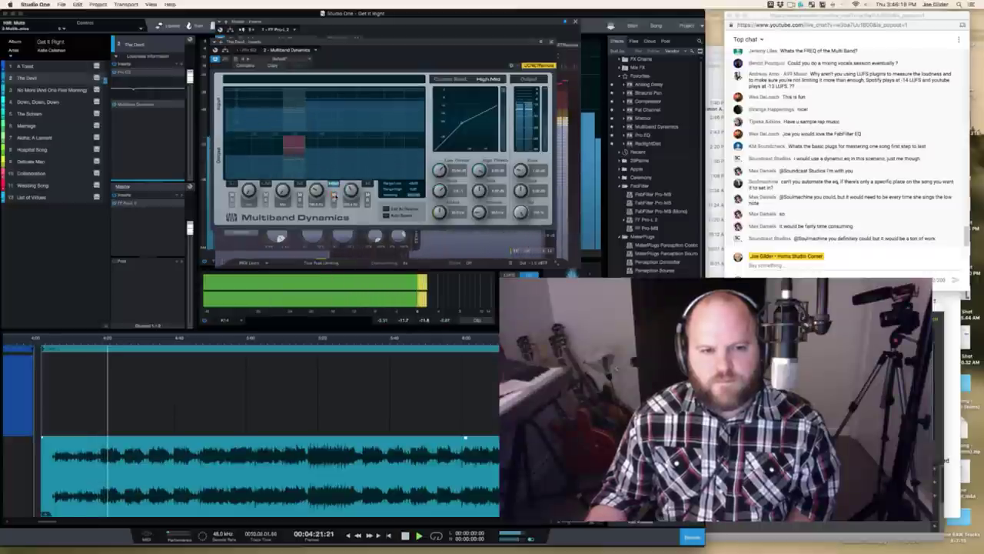
key("space")
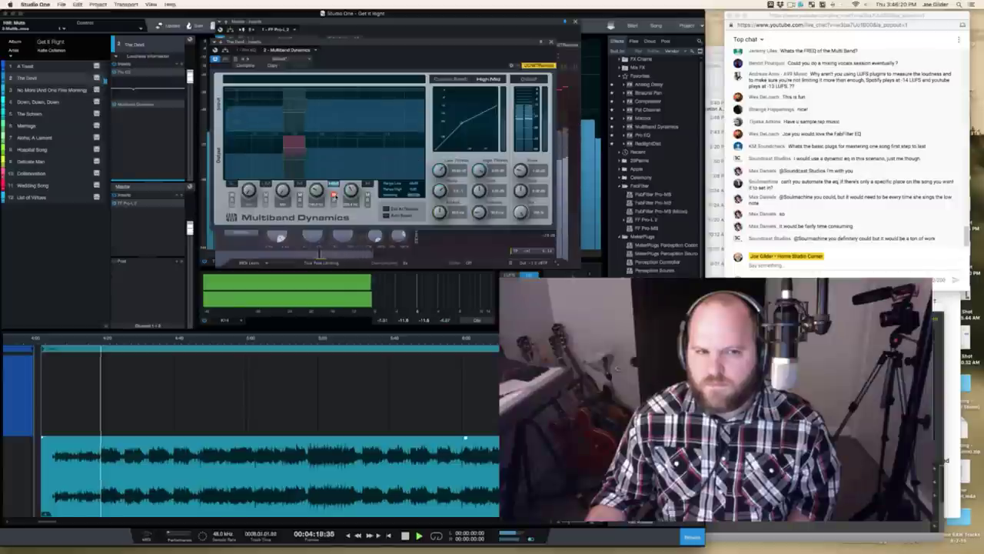
key("space")
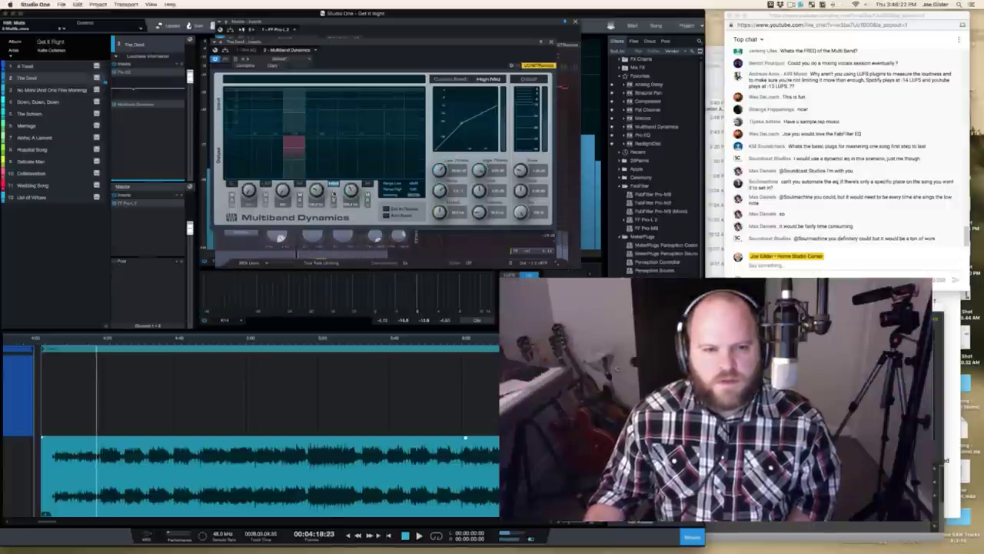
key("space")
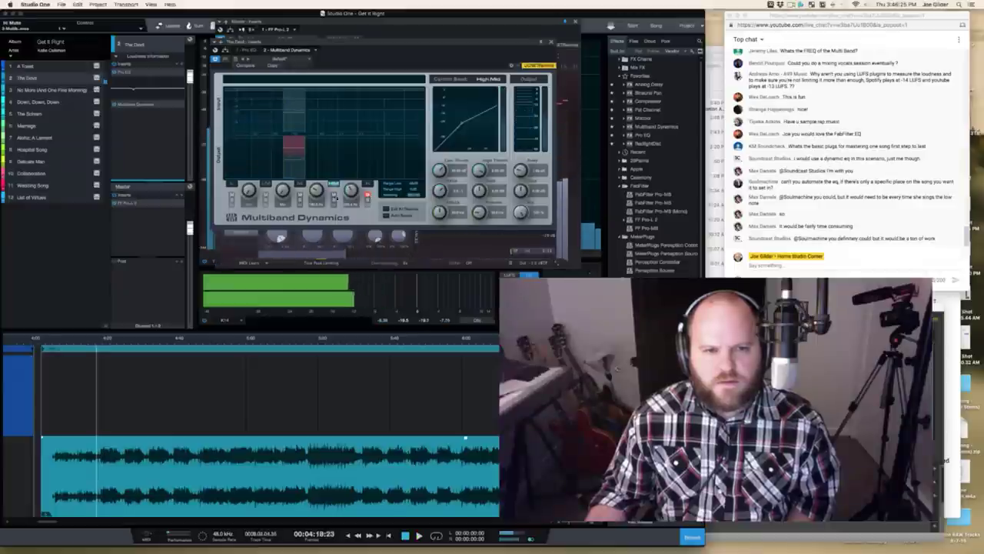
left_click(333, 194)
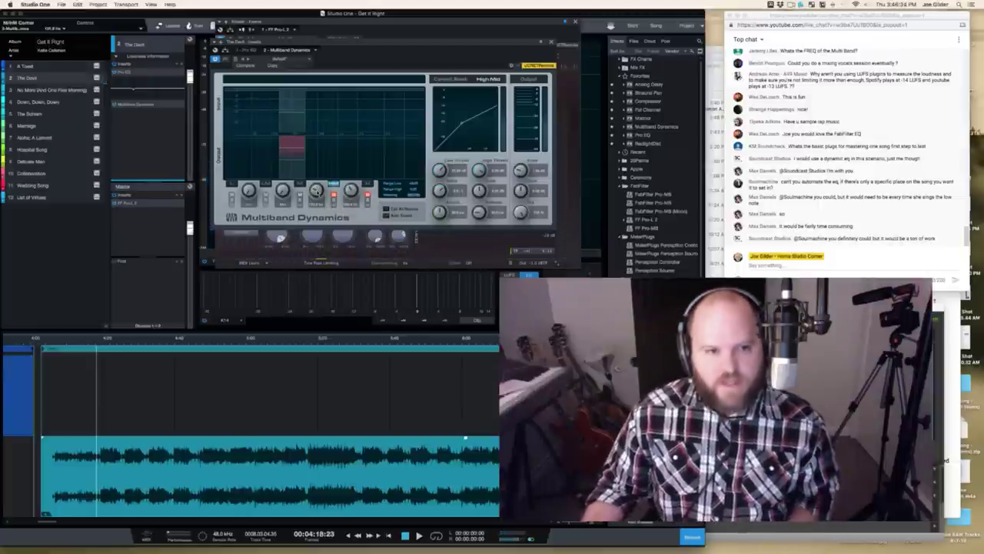
Step: Compress the High Mid band more strongly during playback and set its gain to 1.00 dB
key("space")
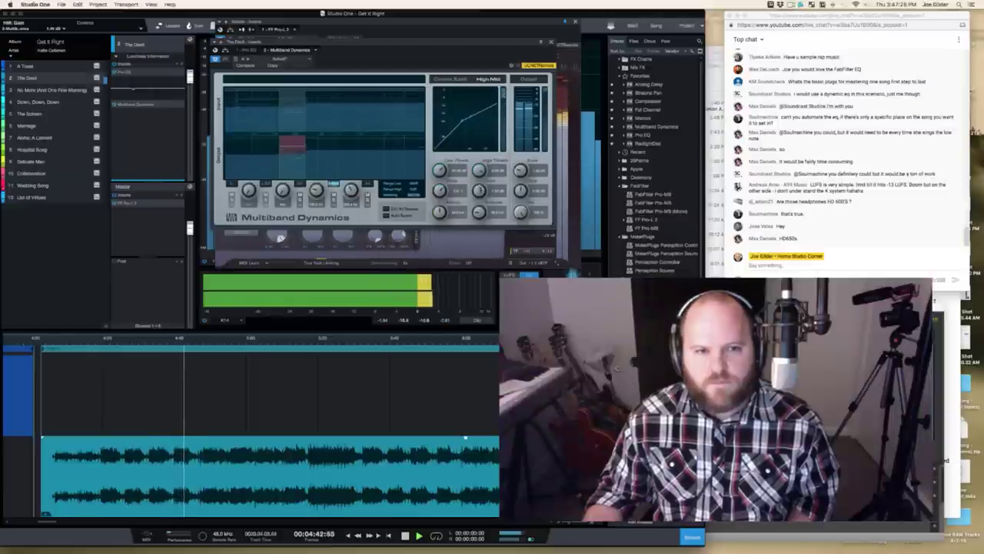
key("space")
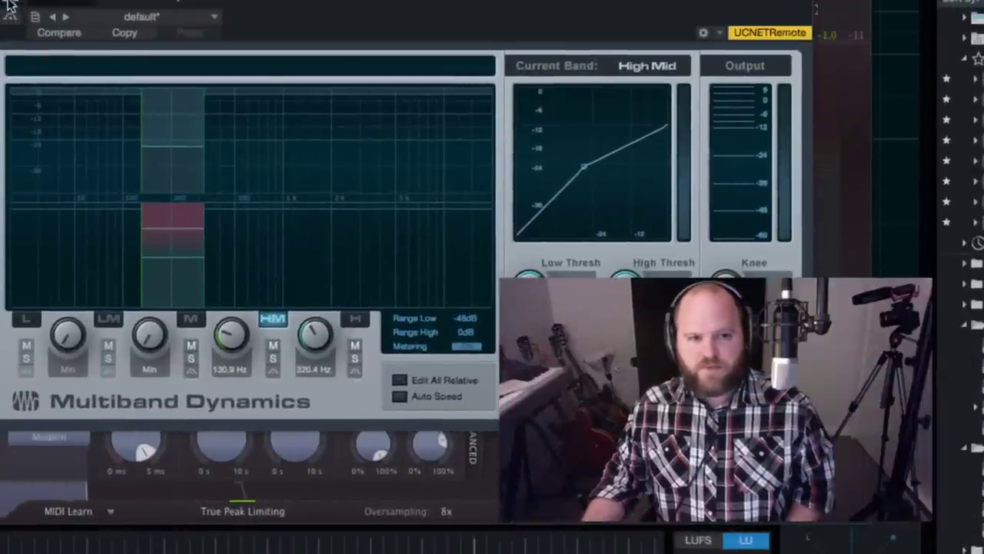
key("space")
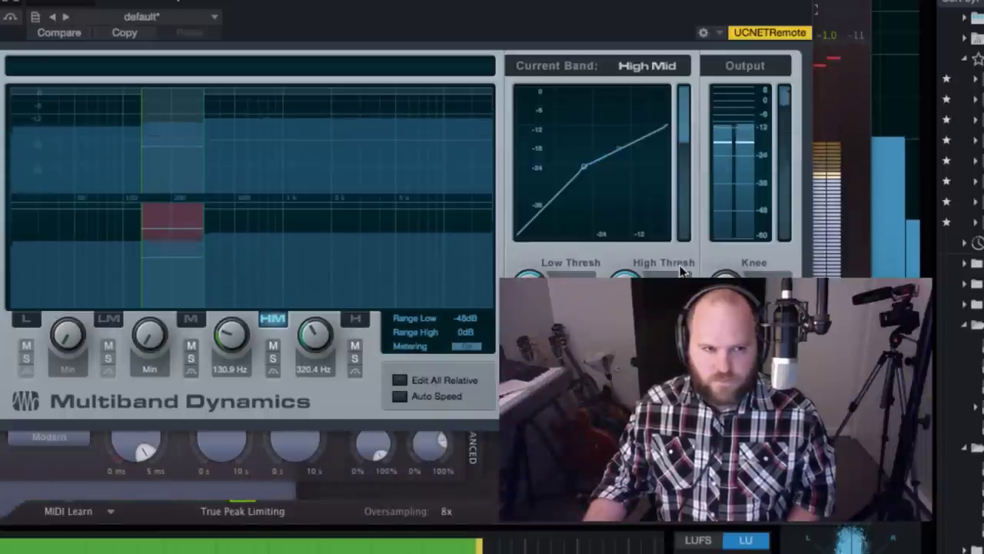
key("space")
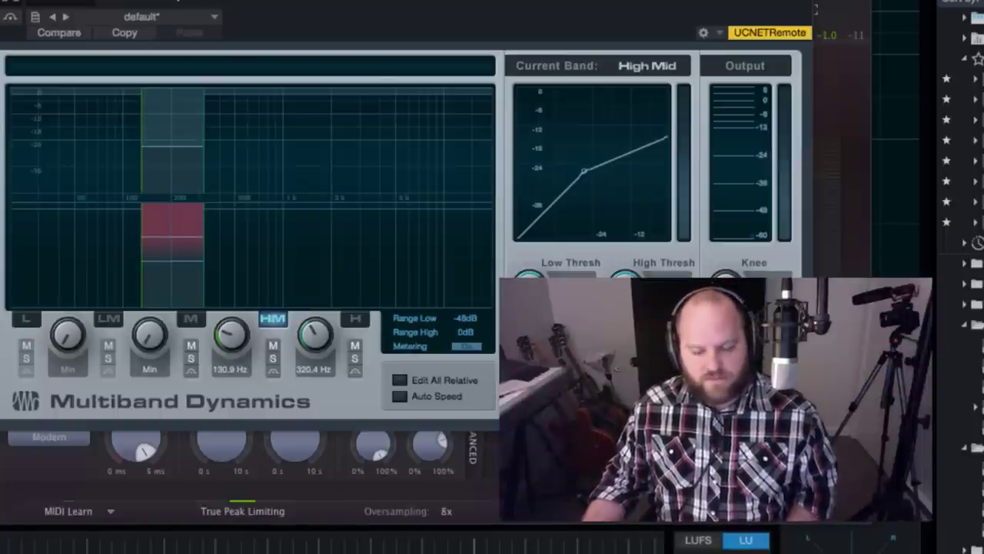
key("space")
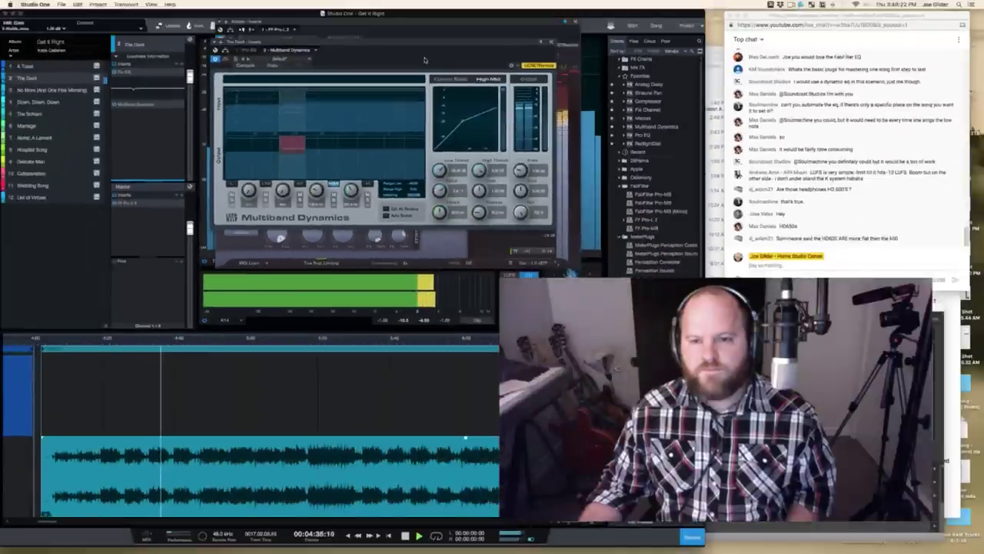
Step: Compare the passage with Multiband Dynamics bypassed and enabled, leave it enabled, and close its window
key("space")
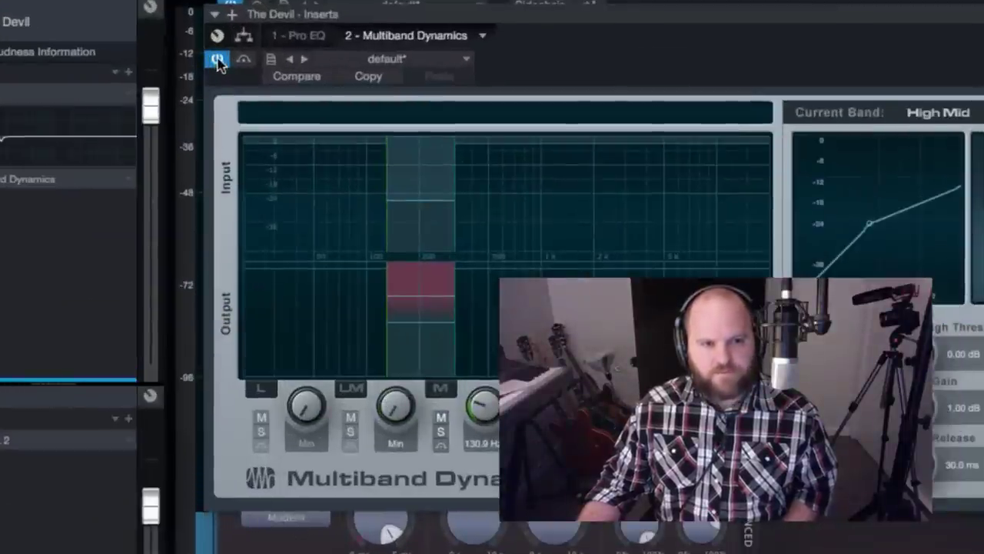
key("space")
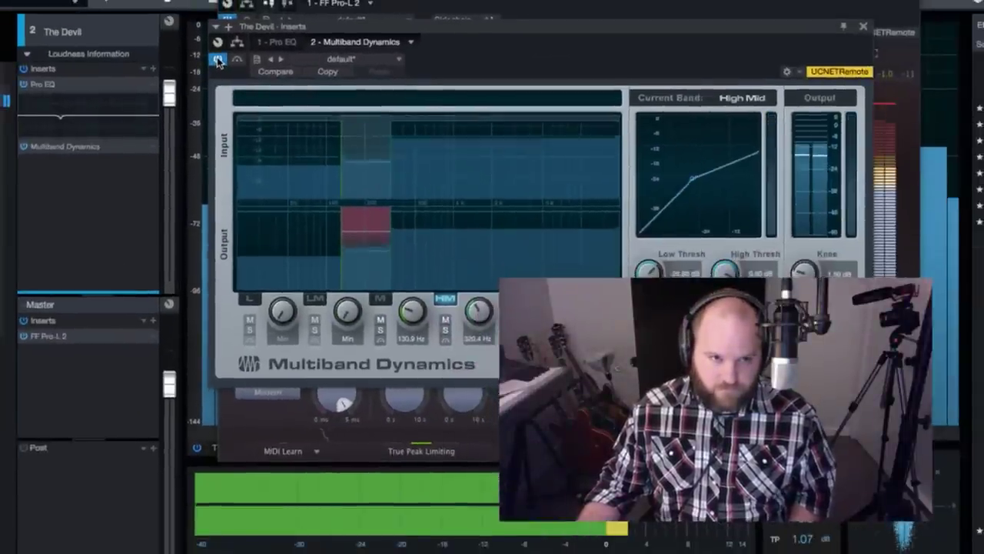
left_click(218, 60)
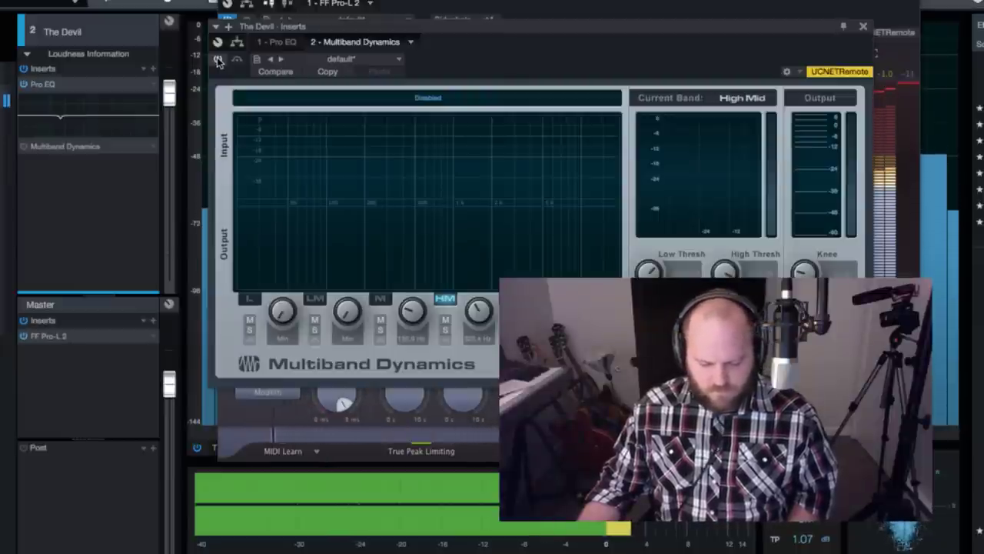
left_click(218, 60)
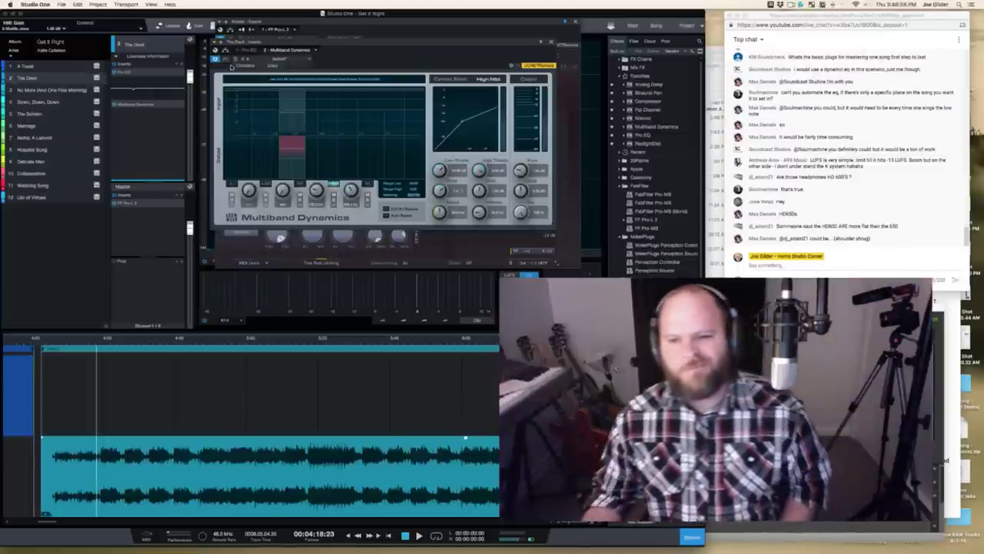
left_click(553, 40)
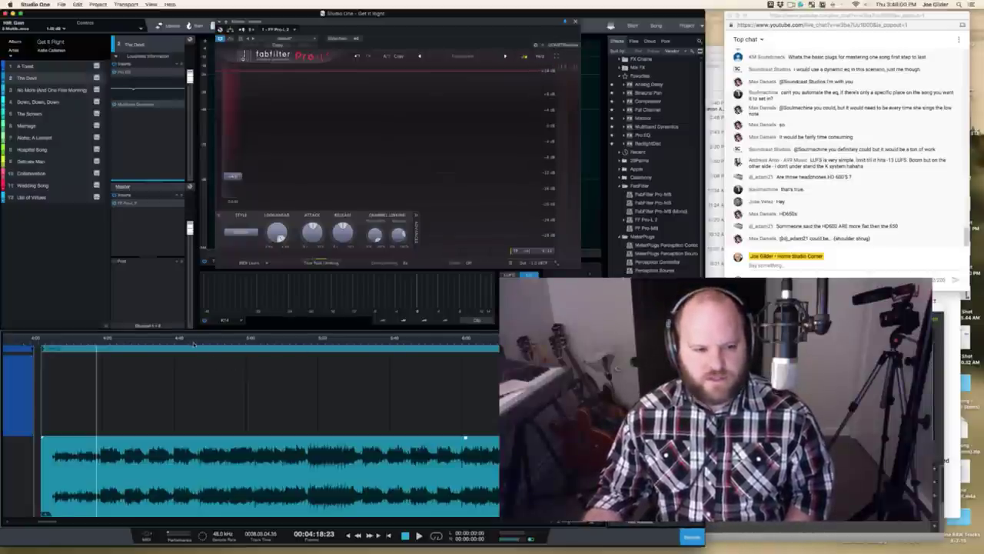
Step: Boost the mid-frequency band of The Devil's Pro EQ strongly in the upper mids and narrow its Q during playback
key("space")
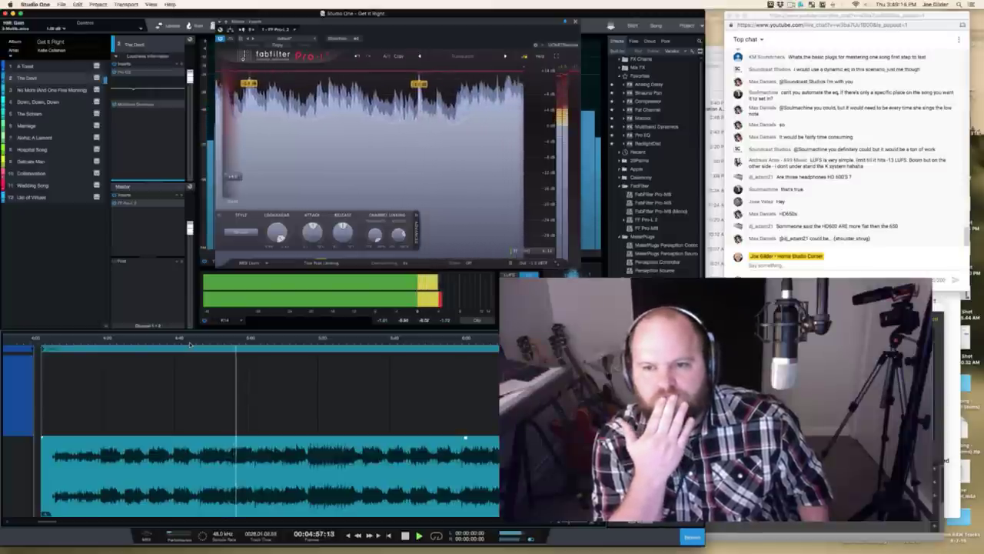
key("space")
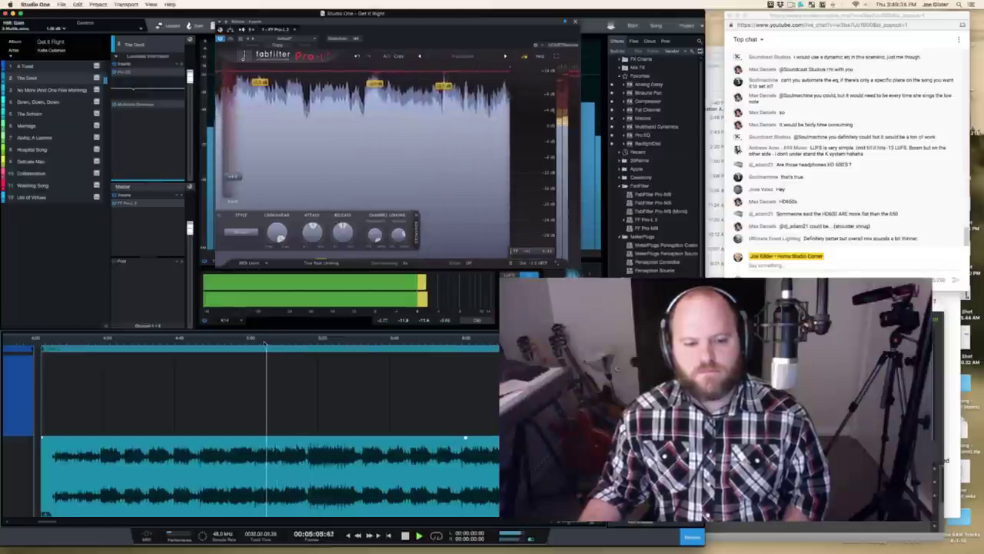
left_click(148, 74)
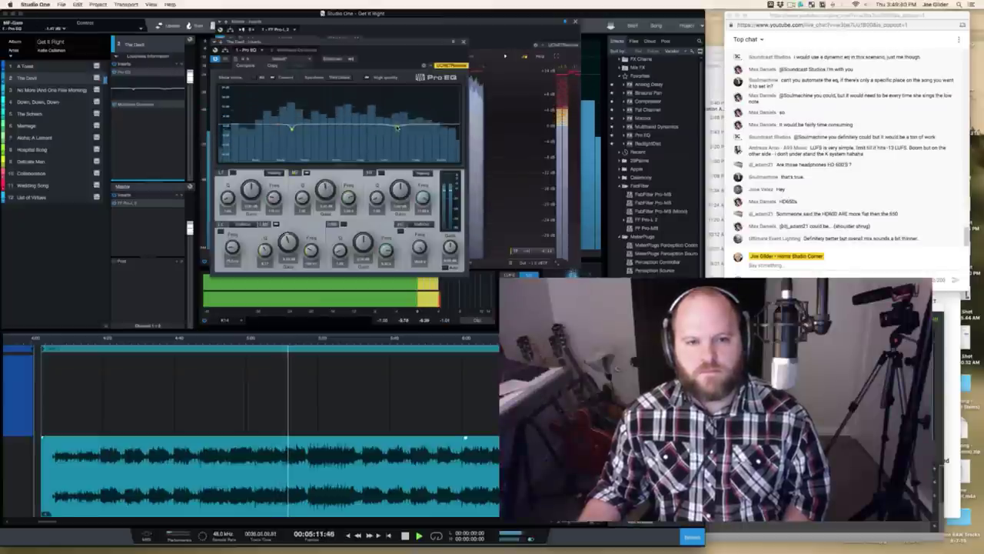
left_click_drag(397, 128, 388, 100)
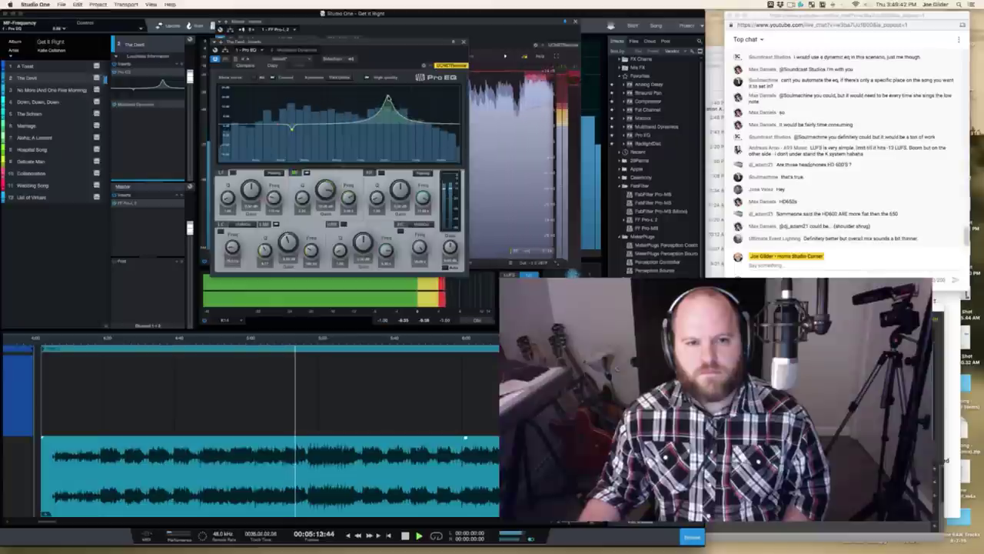
scroll(388, 100, "up", 2)
Step: Replay the section, narrow the Pro EQ's mid-frequency band further, and turn its boost into a small cut
key("space")
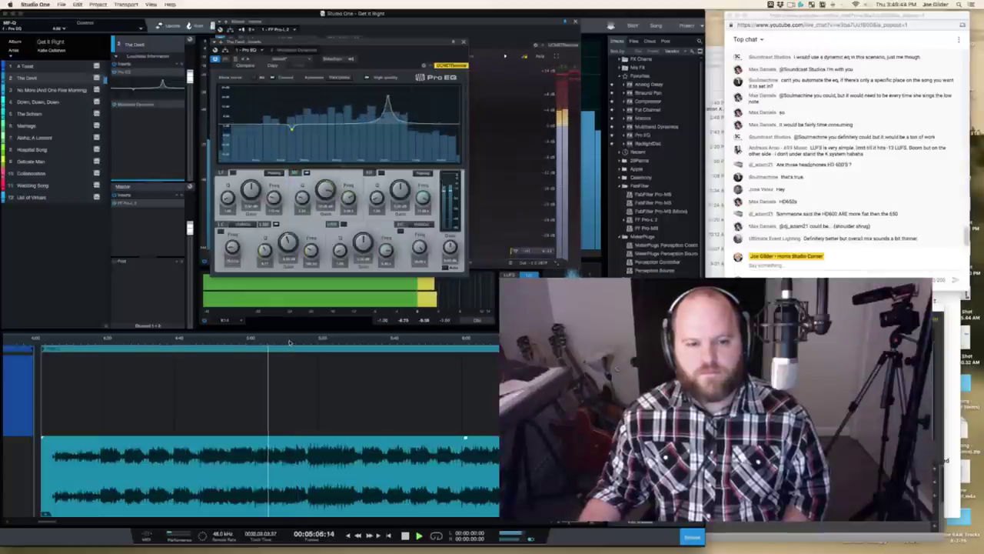
left_click(290, 341)
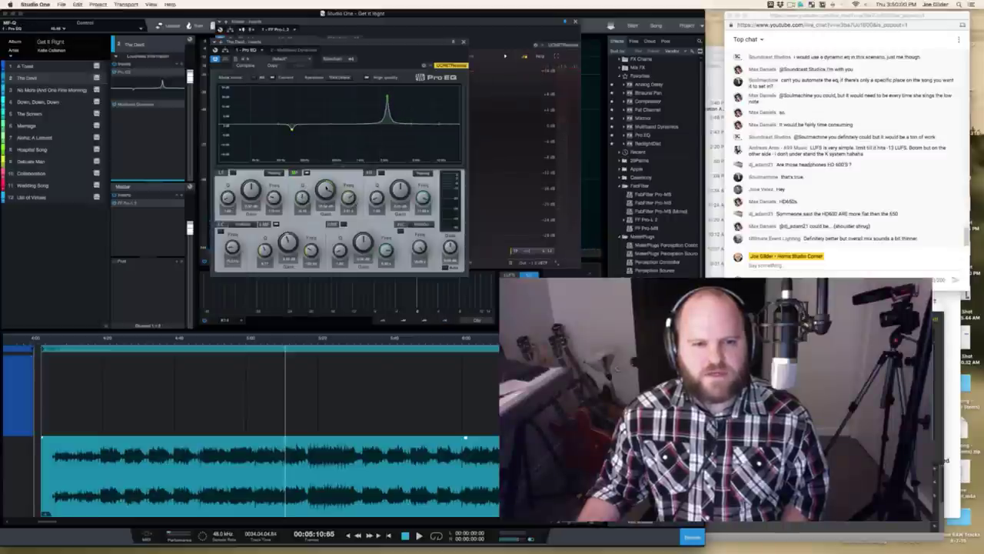
key("space")
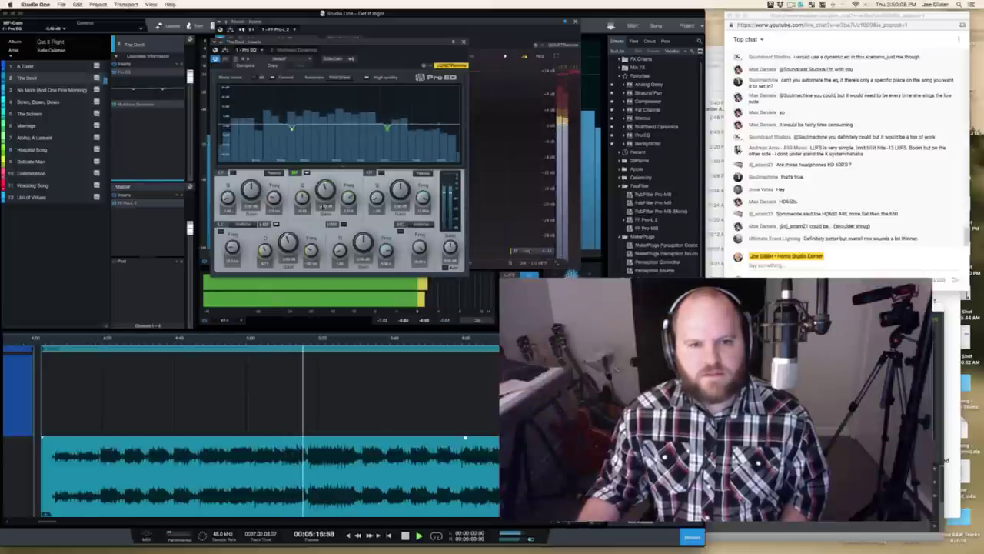
Step: Copy the Fat Channel insert from A Toast onto The Devil and adjust its compressor threshold during playback
key("space")
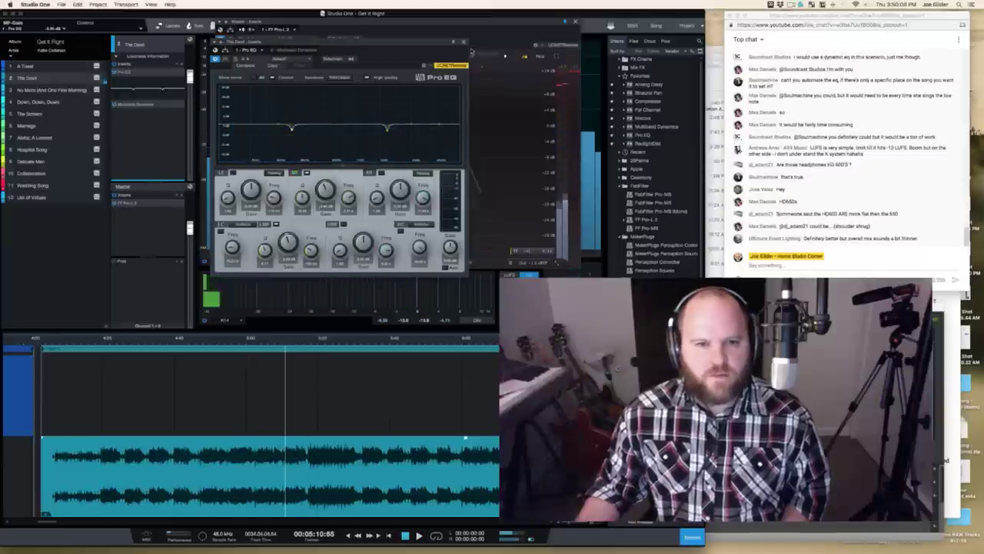
key("super+w")
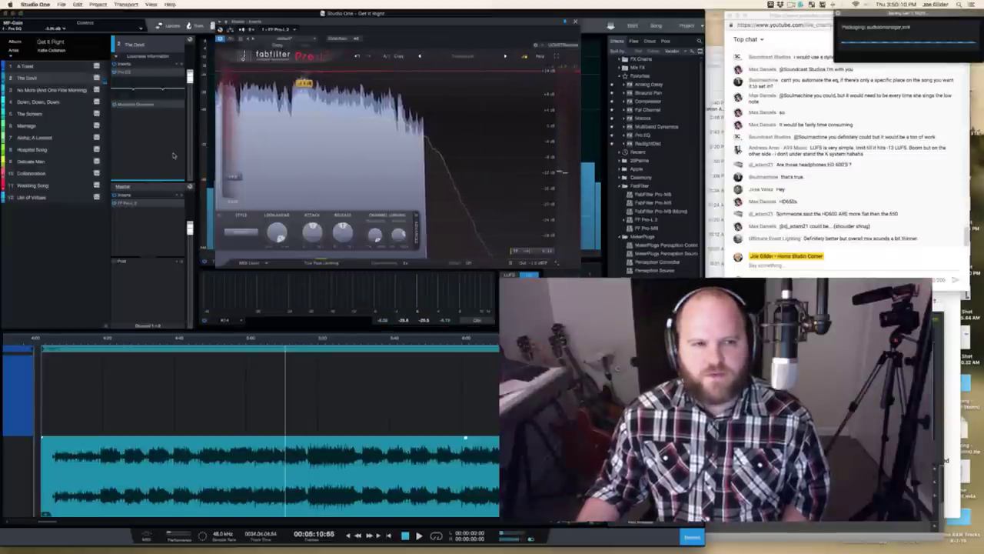
left_click(43, 68)
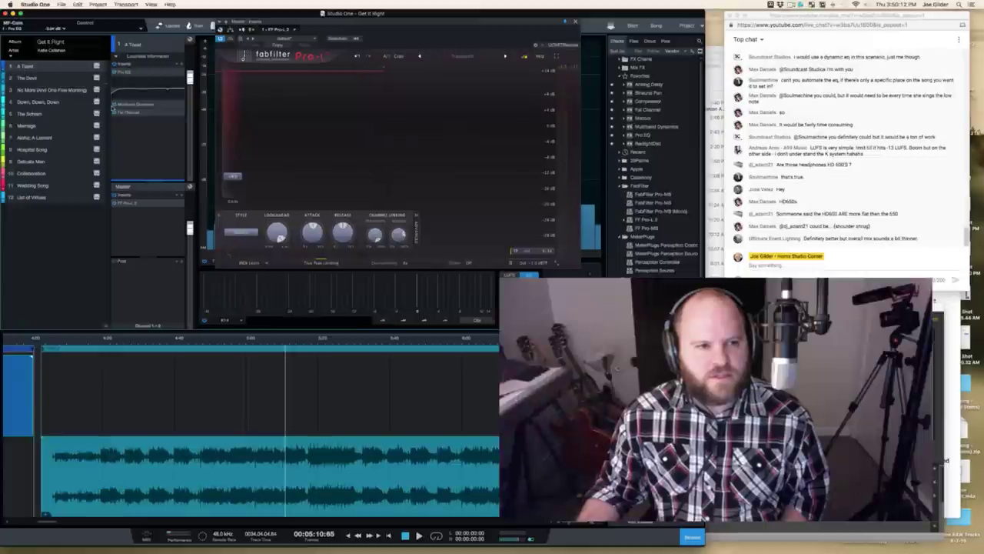
left_click(34, 78)
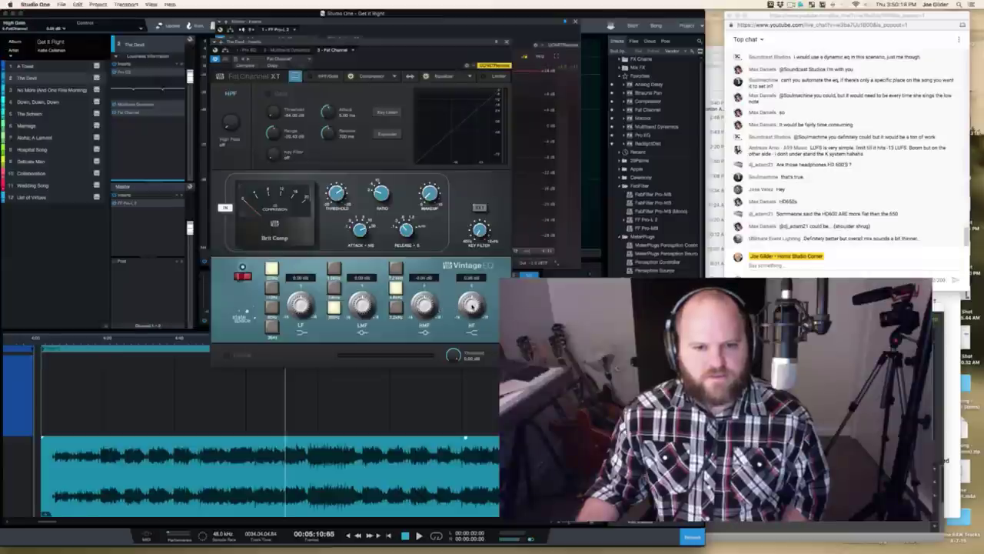
key("space")
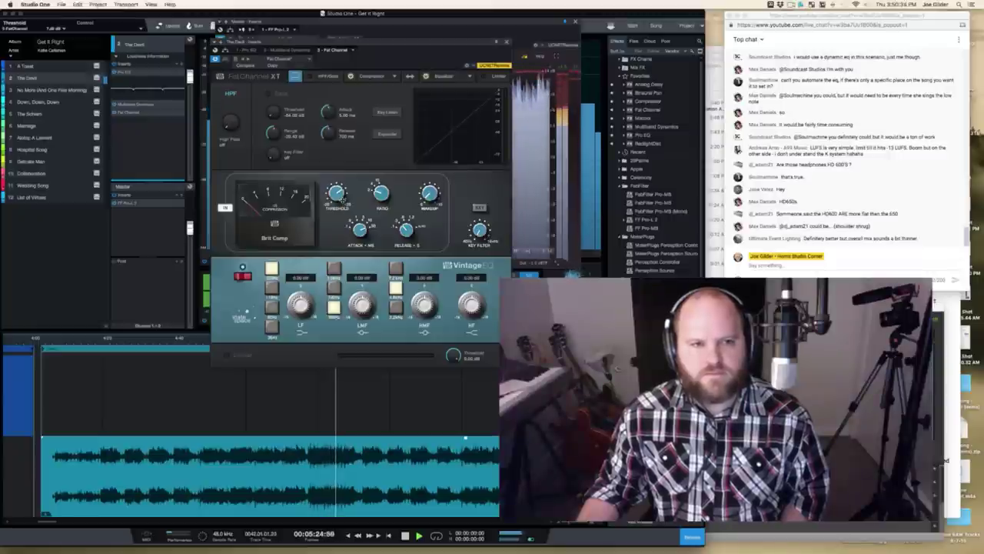
Step: Enable the low-cut filter in The Devil's Pro EQ and tune its frequency while playing the section from about 6:00
left_click(246, 50)
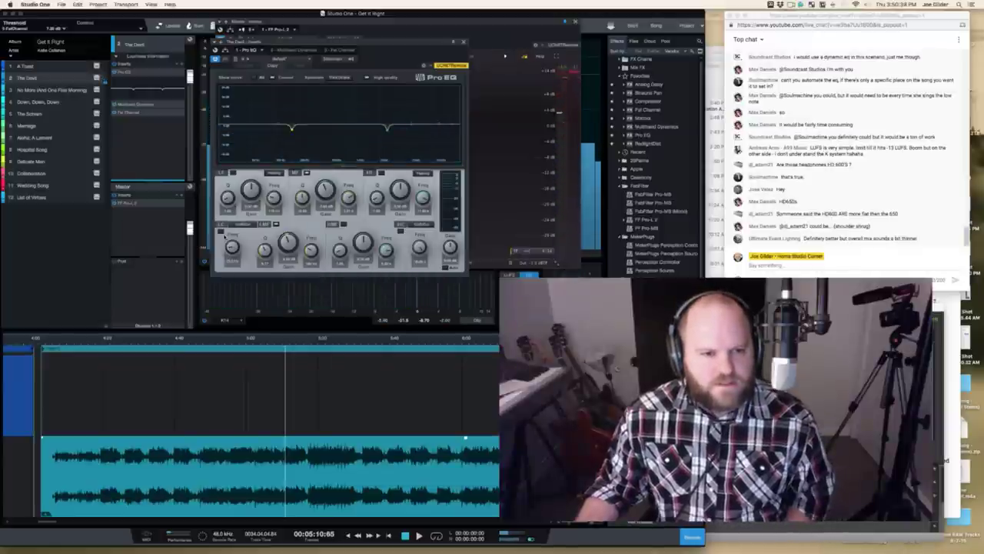
left_click(221, 228)
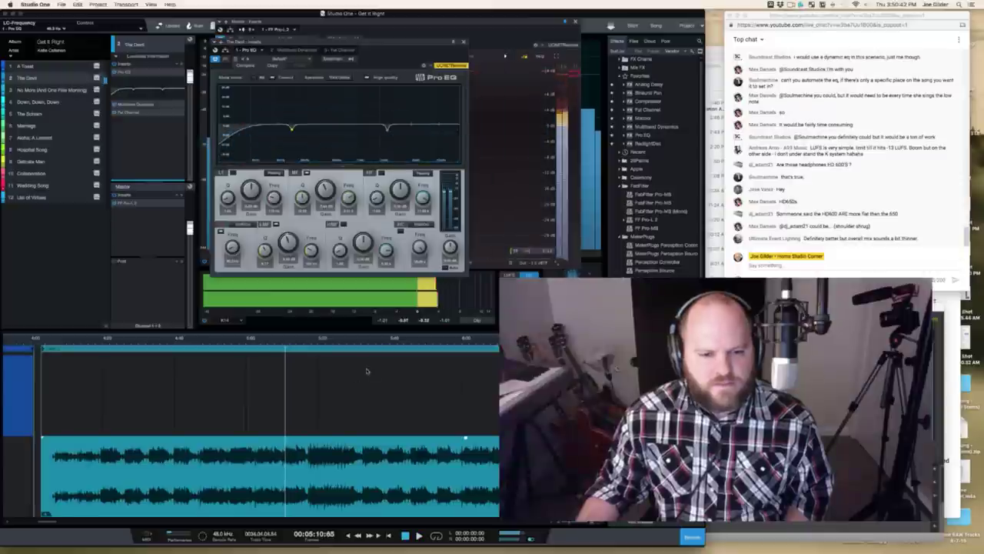
left_click(358, 338)
key("space")
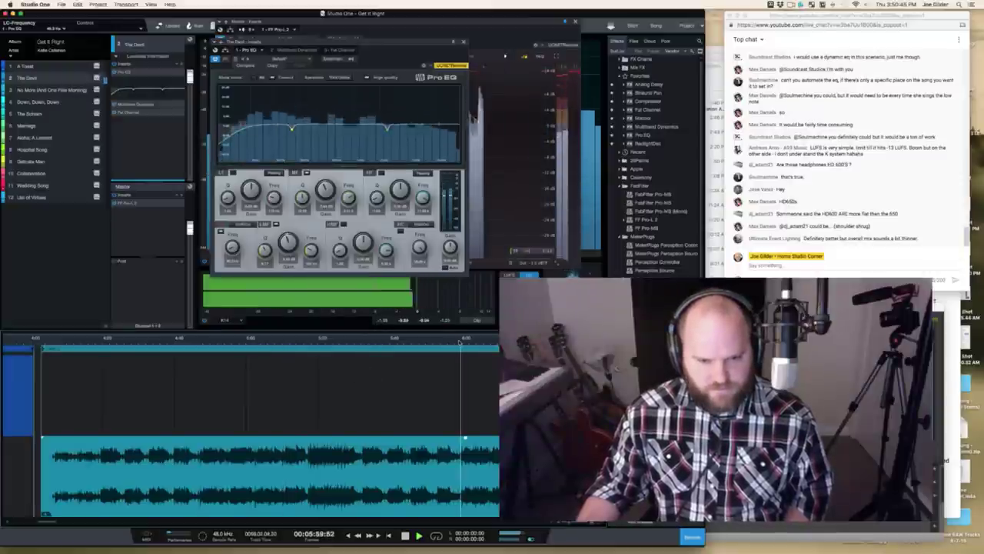
left_click(461, 340)
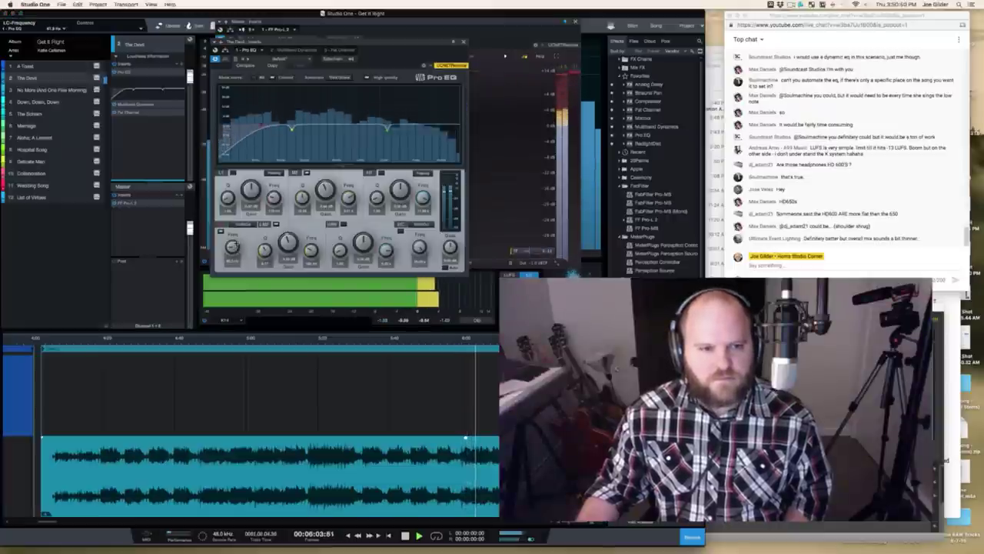
left_click_drag(233, 245, 242, 198)
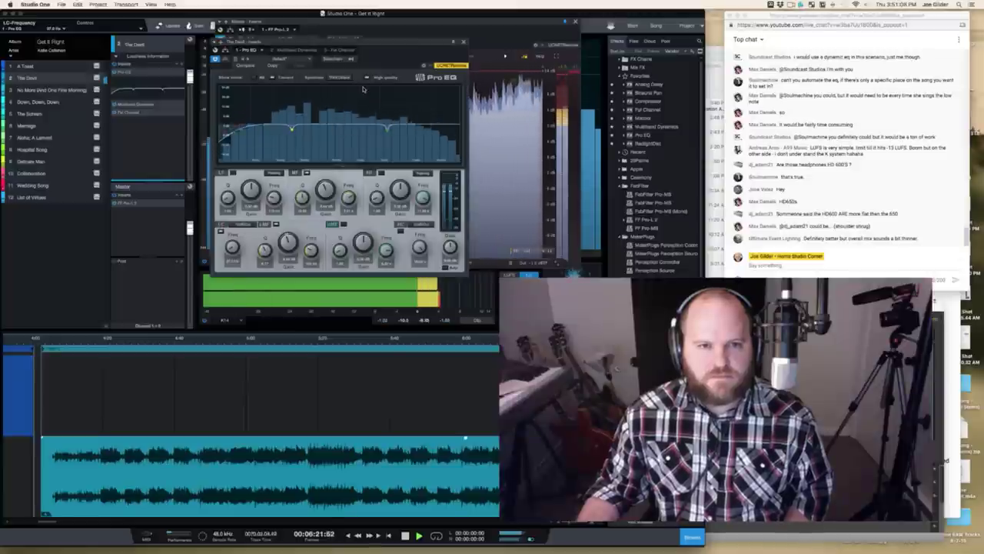
Step: In the Fat Channel's Vintage EQ, choose 4.8 kHz for HMF, set the LMF gain to 0.86 dB, and boost HF slightly
left_click(340, 49)
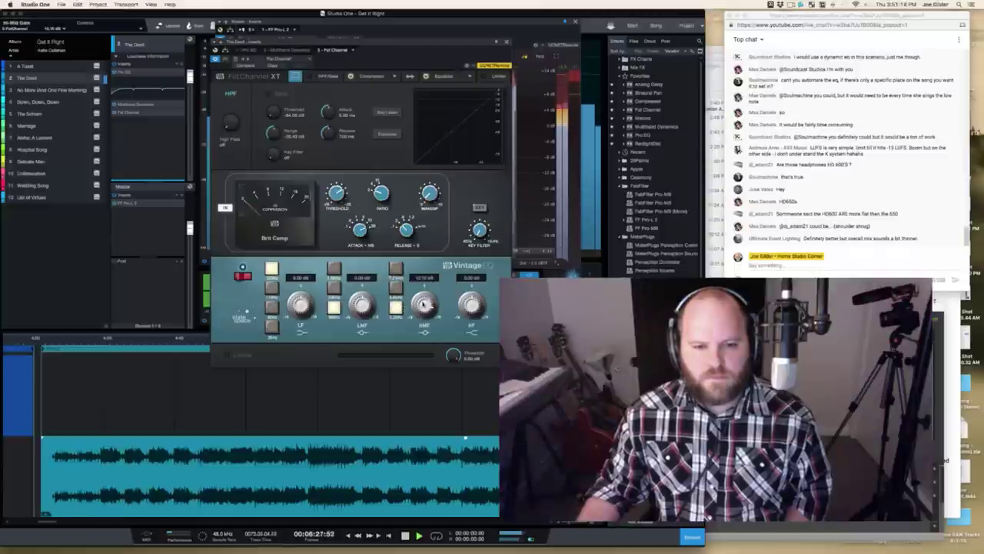
left_click(395, 288)
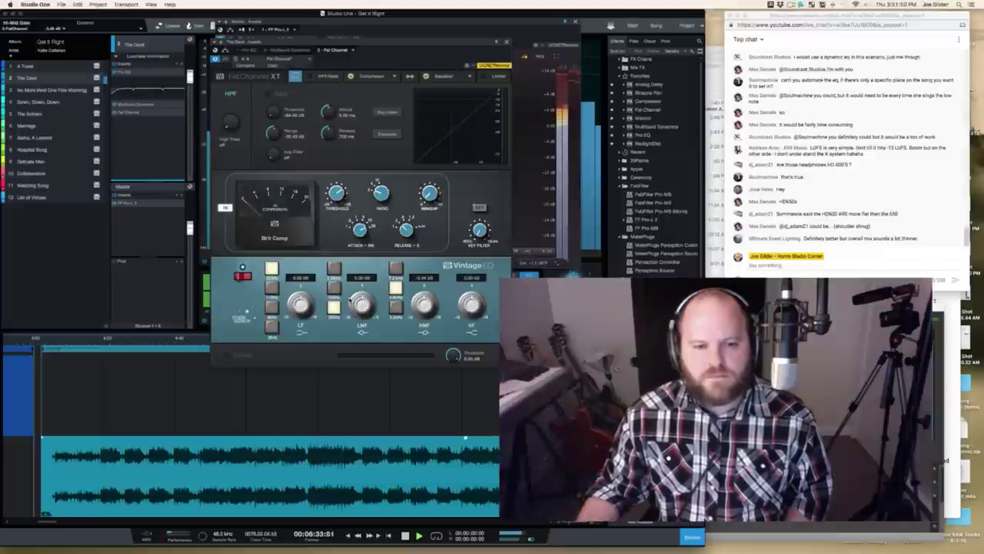
left_click_drag(352, 297, 352, 289)
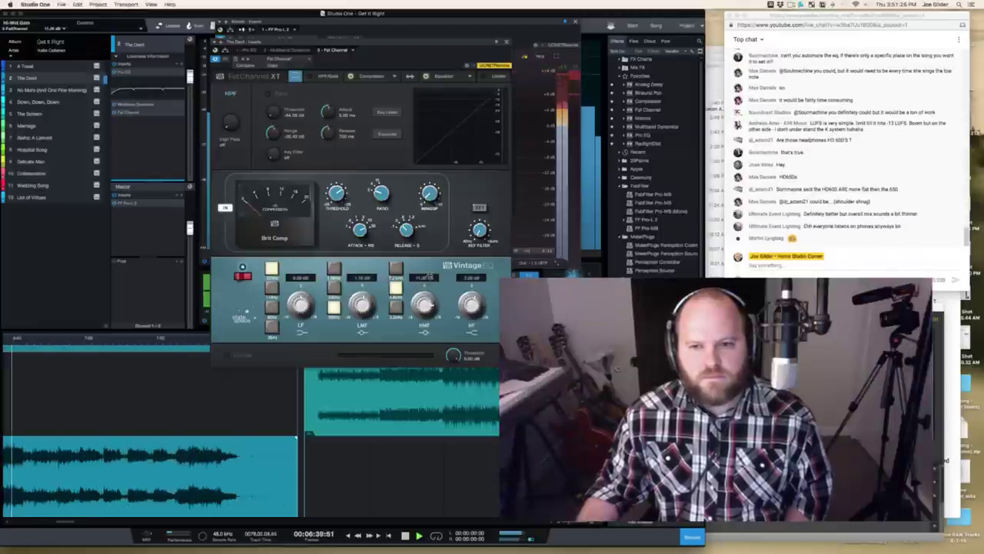
double_click(362, 303)
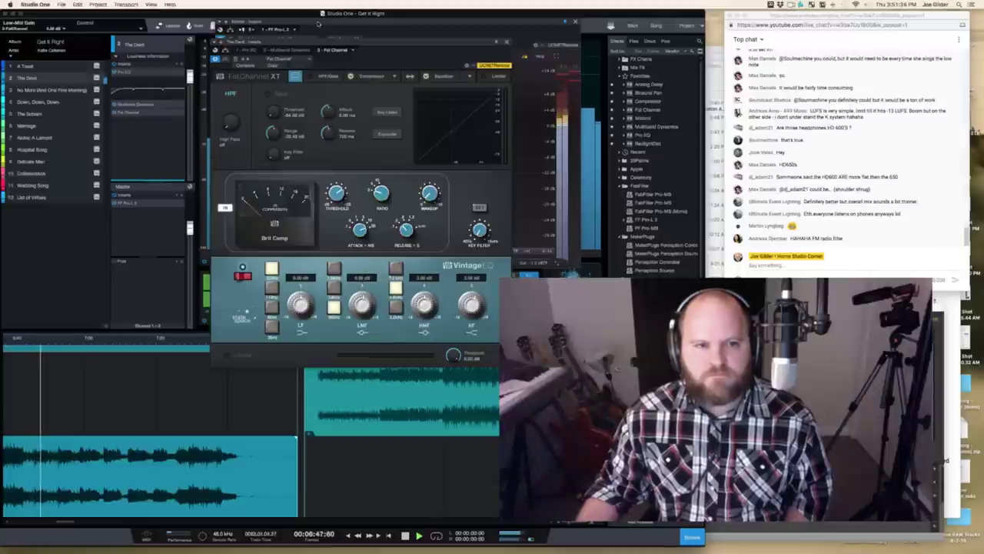
Step: Boost the Pro EQ's mid-frequency band while playing from about 6:20, and turn it into a deeper narrow cut
left_click(262, 51)
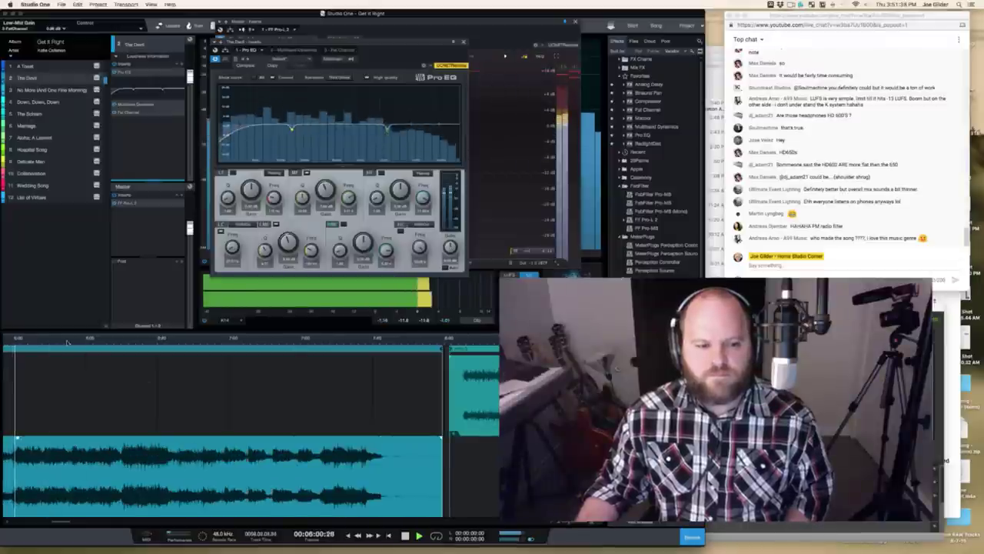
left_click(93, 339)
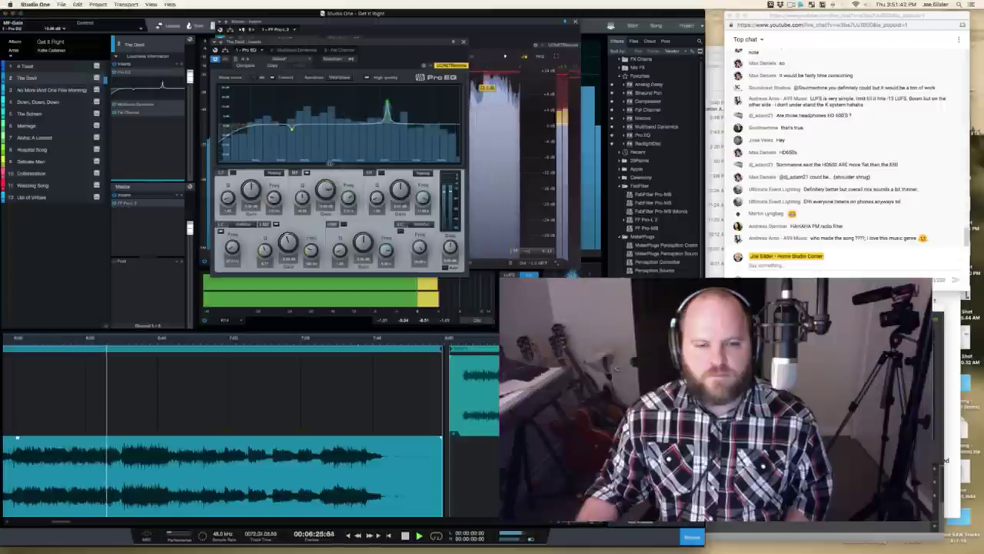
left_click_drag(327, 185, 328, 197)
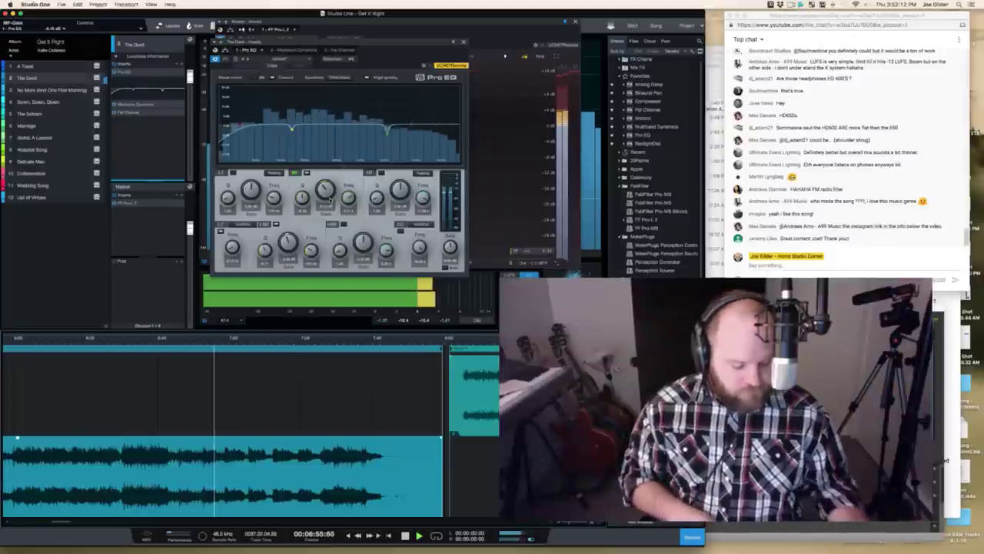
key("space")
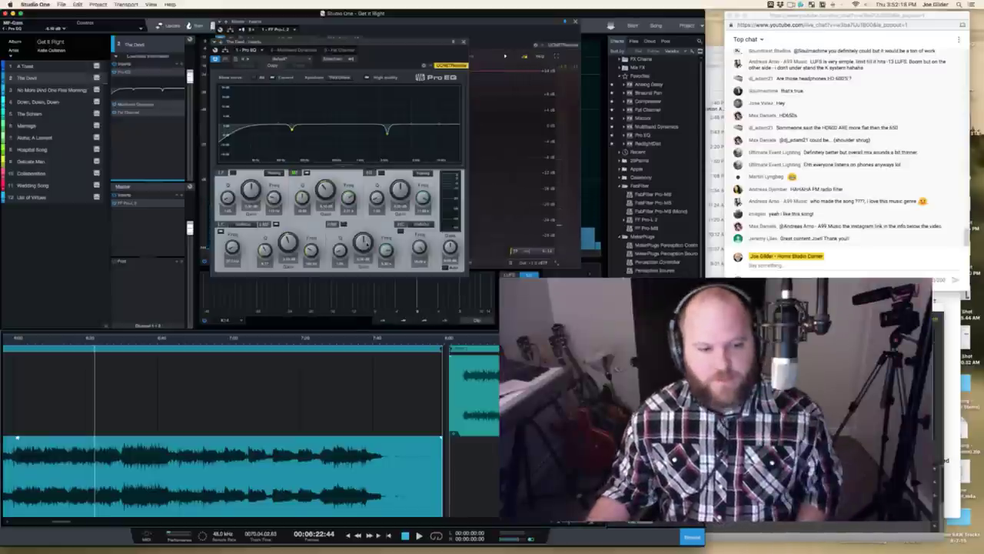
Step: Review the High Mid band settings in Multiband Dynamics and the cuts in The Devil's Pro EQ
scroll(201, 432, "down", 4)
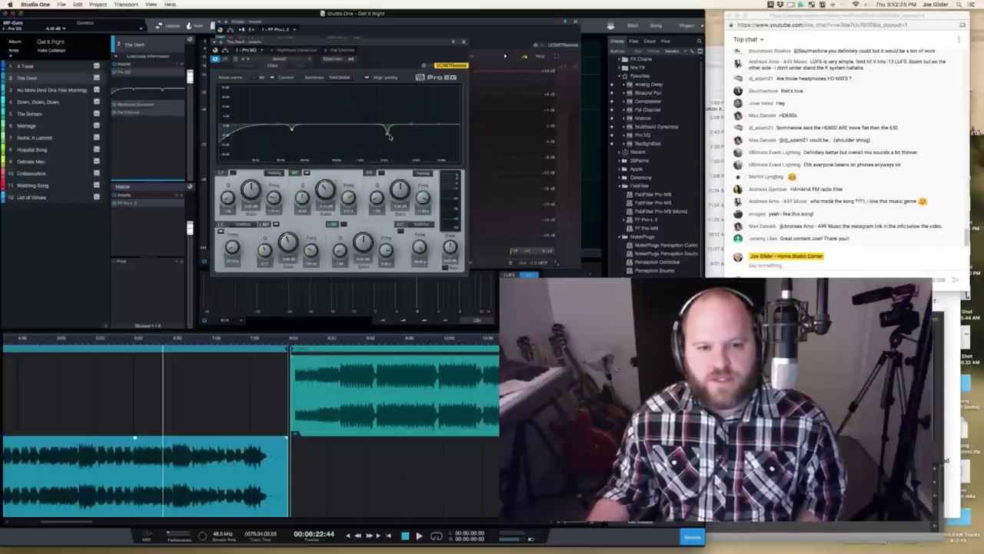
left_click(300, 50)
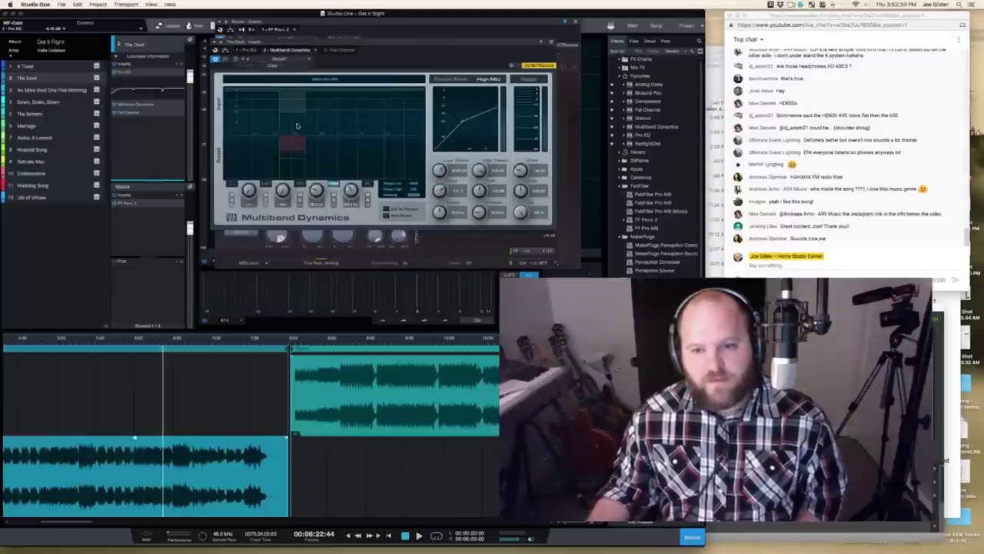
left_click(251, 50)
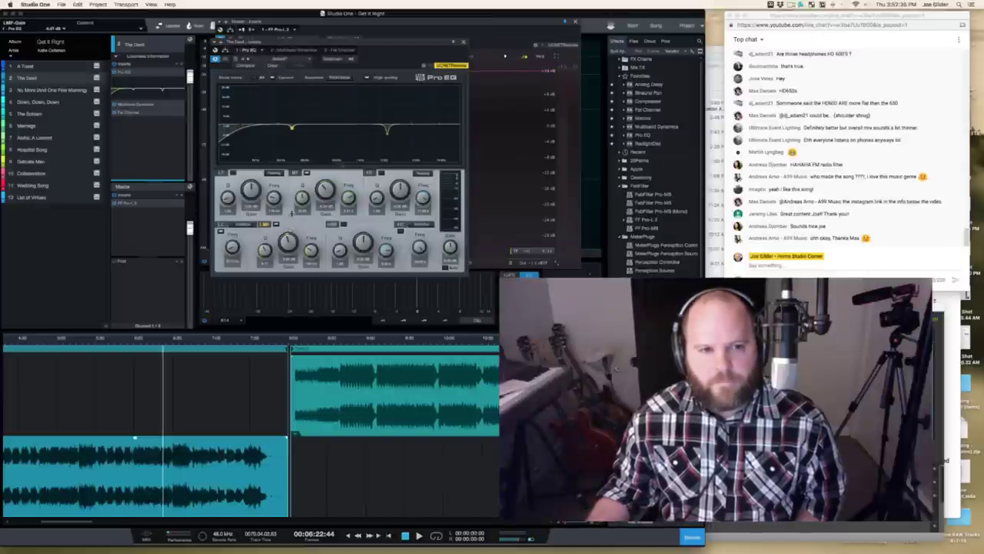
Step: Compare the Fat Channel's Brit Comp bypassed and enabled during playback, leave it enabled, and close the window
left_click(337, 50)
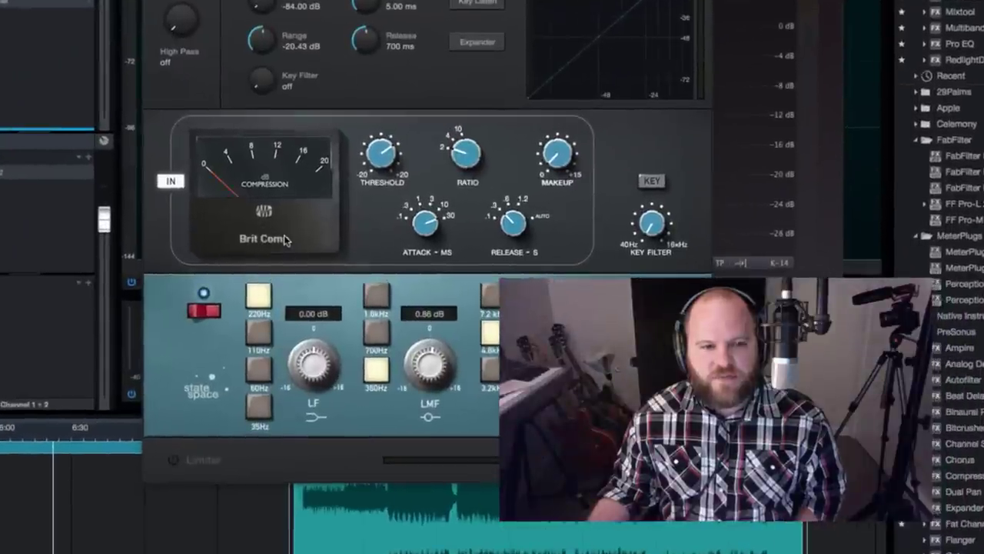
key("space")
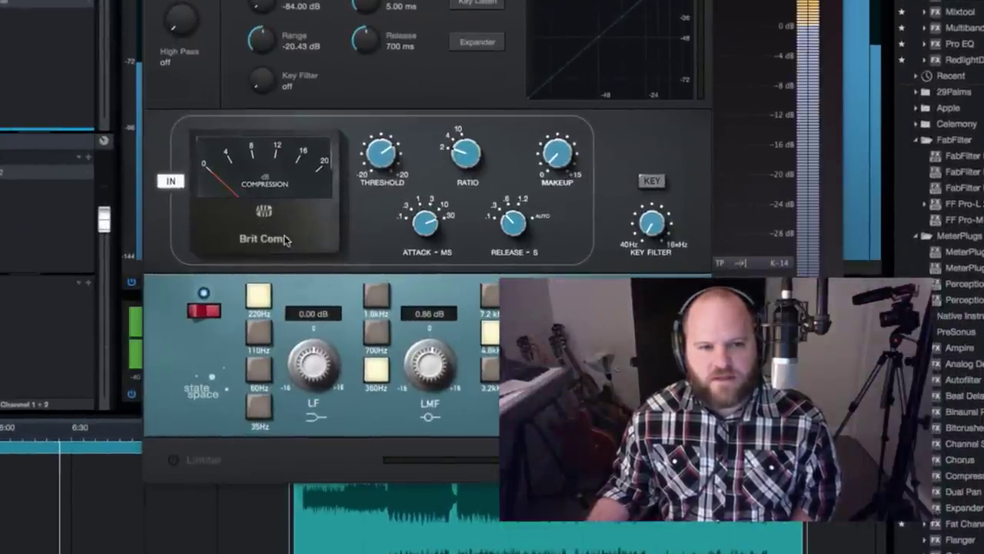
left_click(166, 181)
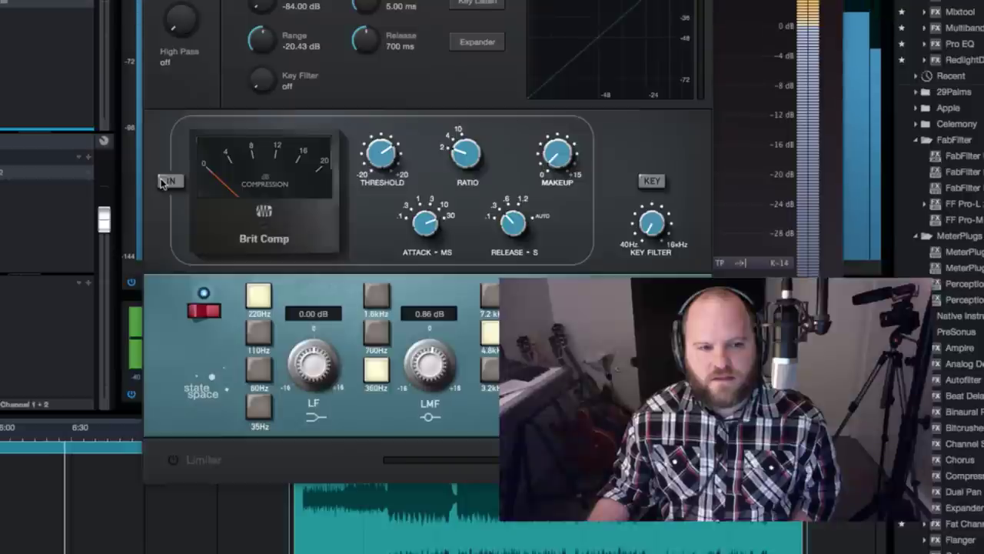
left_click(166, 181)
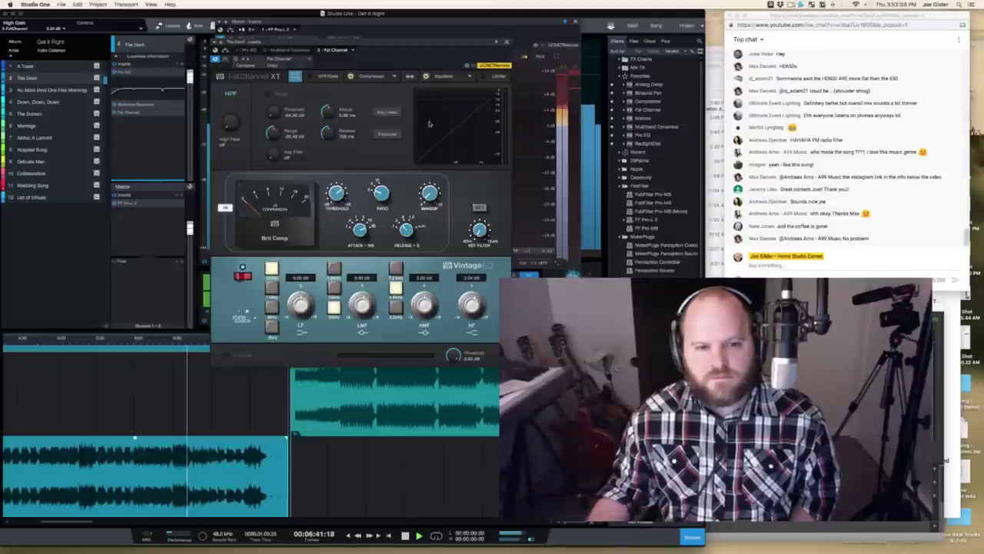
left_click(506, 43)
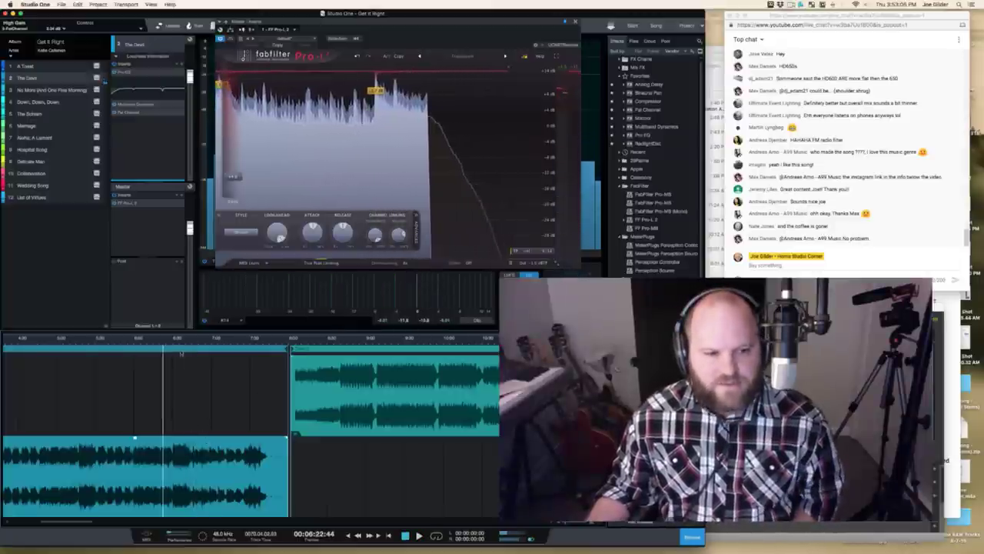
Step: Play the loud section from about 6:31 and lower The Devil's track volume slightly
left_click(176, 339)
key("e")
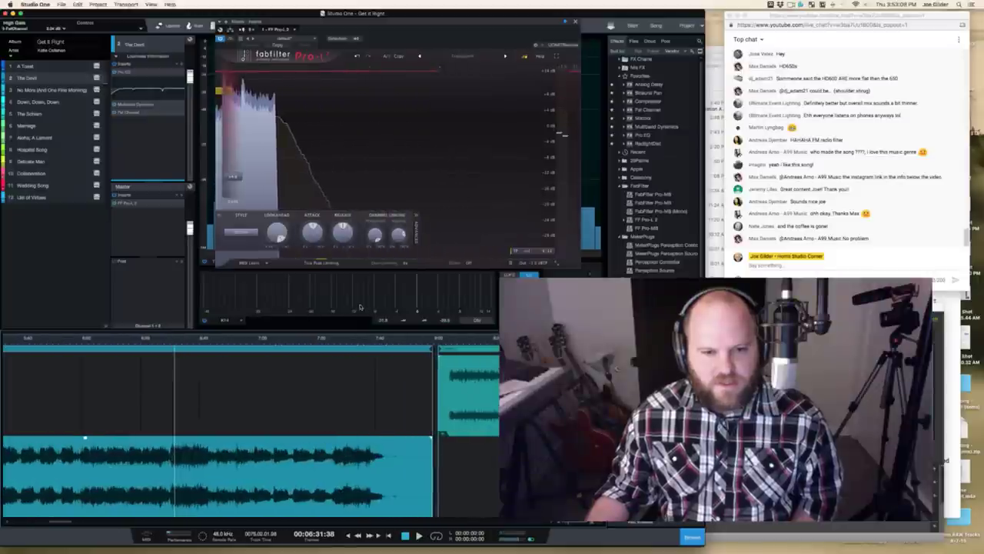
key("space")
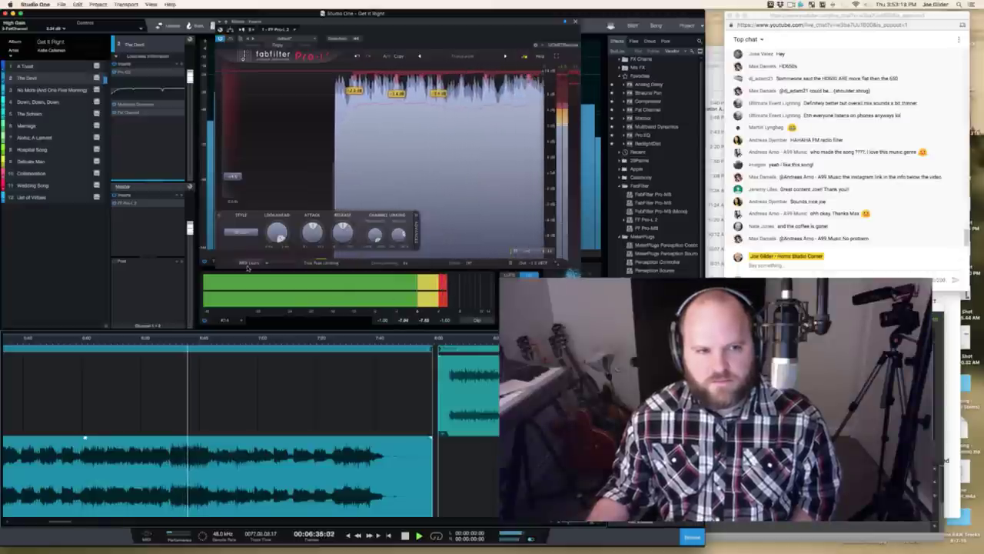
key("space")
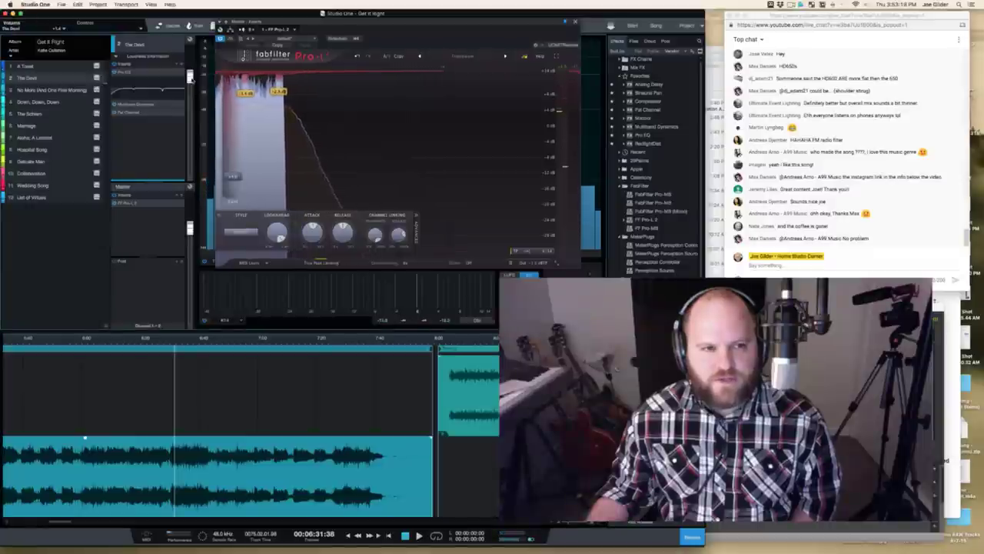
key("space")
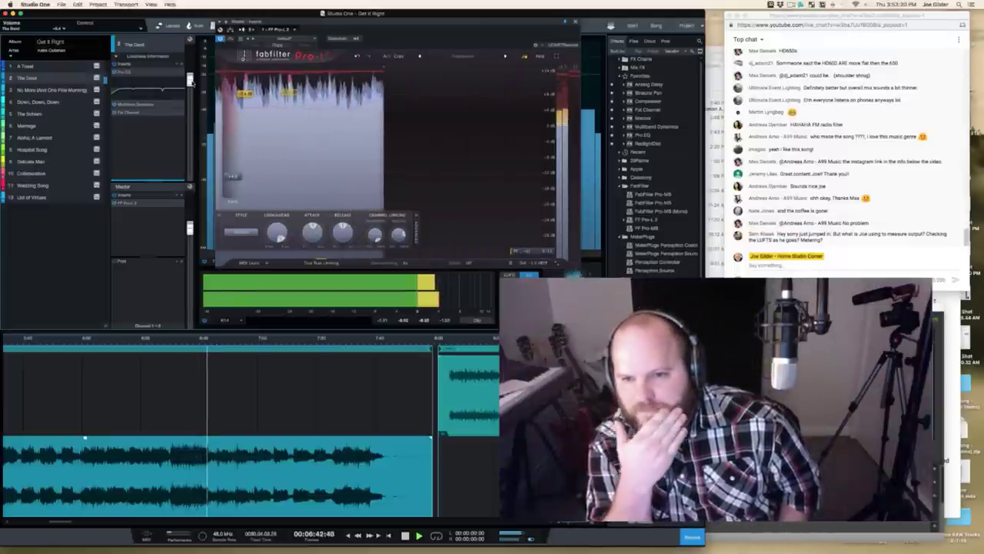
Step: Switch the loudness display to LUFS and replay the section from about 6:30 to check its level on the meters
key("space")
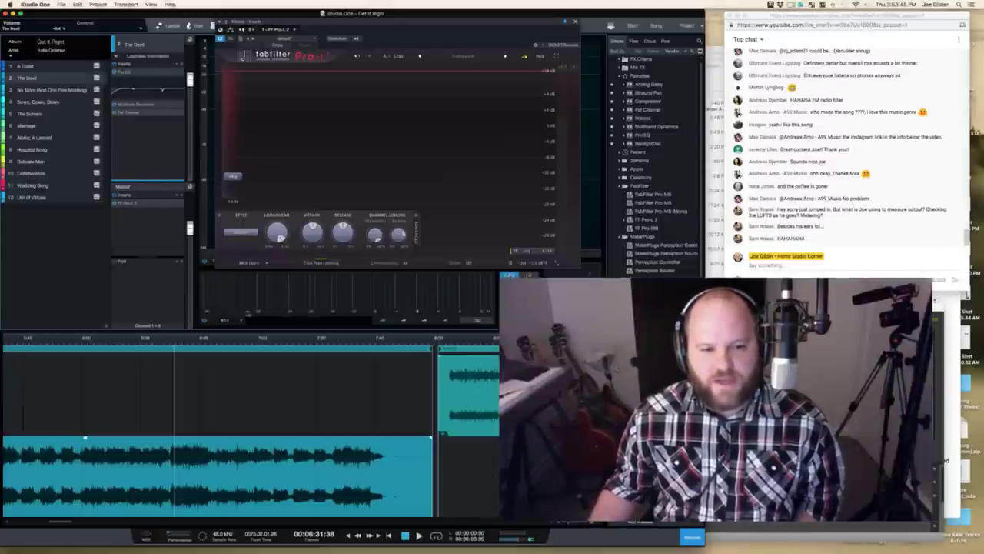
mouse_move(418, 294)
left_mouse_down()
mouse_move(416, 273)
mouse_move(410, 302)
mouse_move(484, 310)
left_mouse_up()
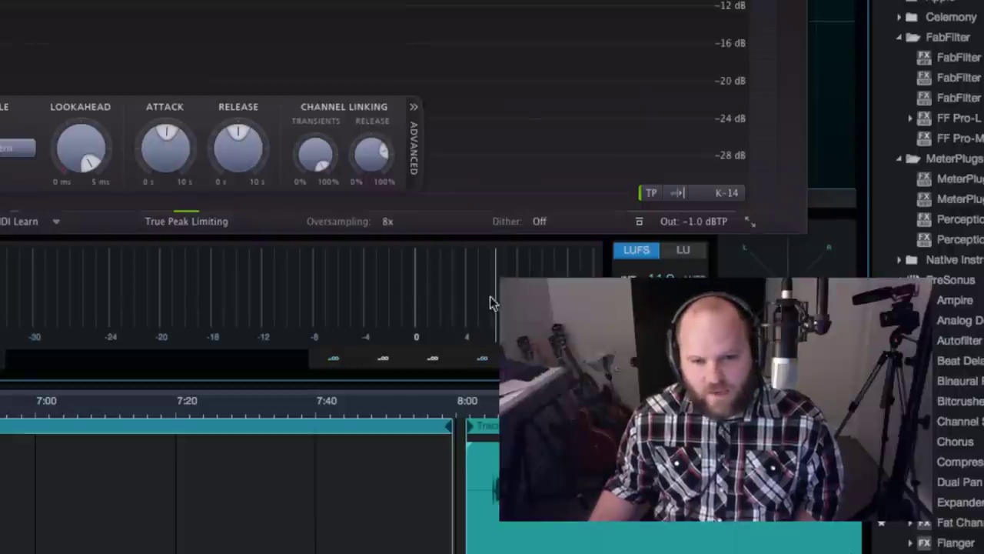
left_click_drag(556, 308, 421, 300)
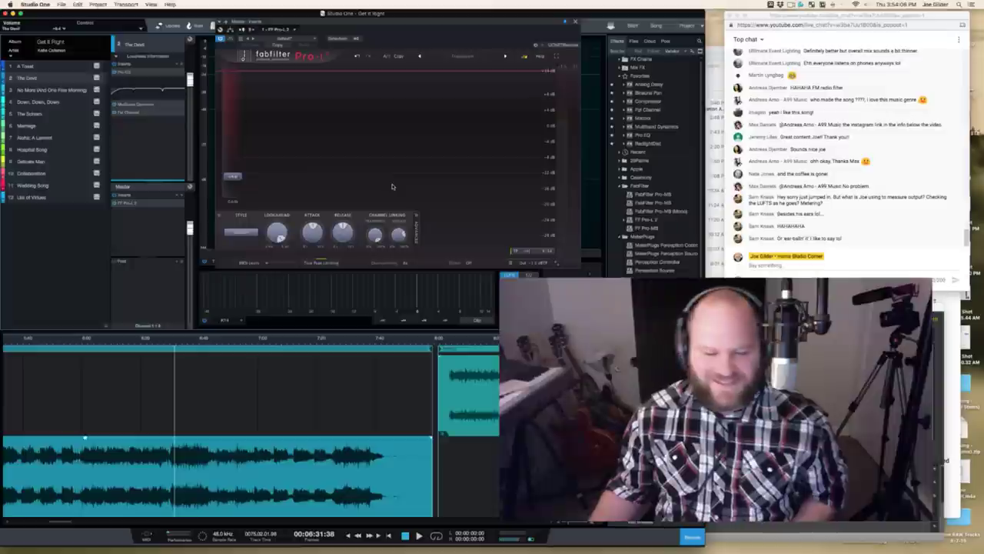
left_click_drag(176, 344, 171, 343)
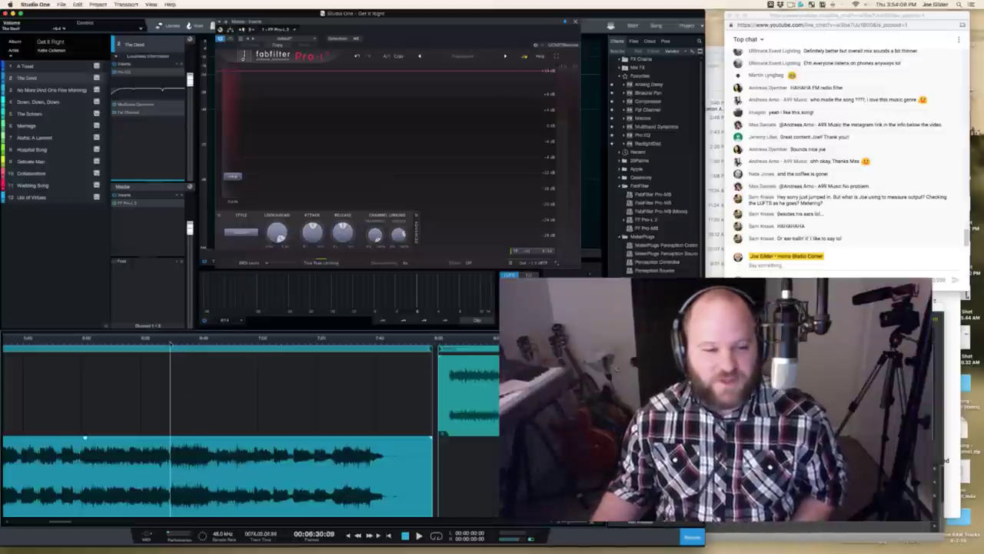
key("space")
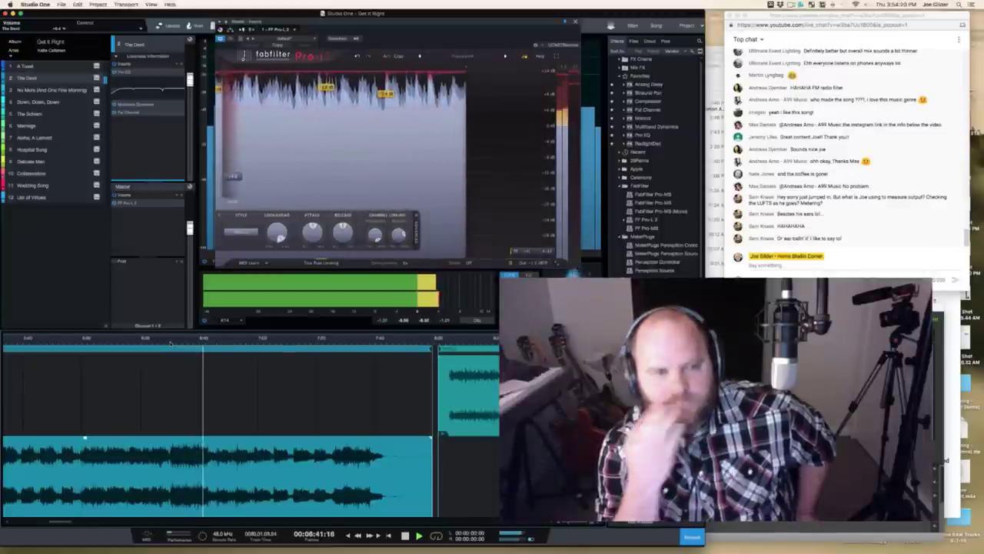
Step: In The Devil's Fat Channel Vintage EQ, choose the lowest high-mid frequency, cut the high mids slightly and add a small low-mid boost
left_click(128, 112)
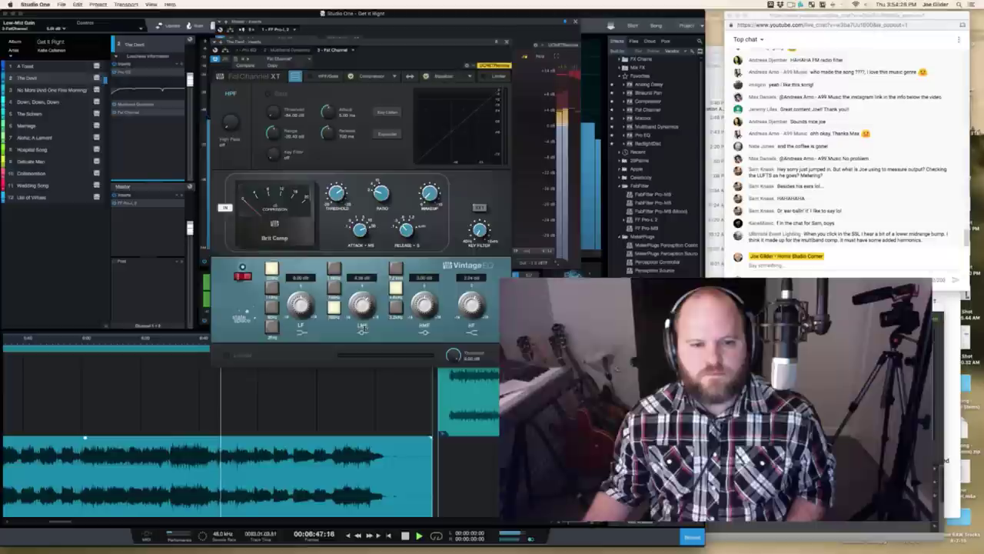
key("shift+b")
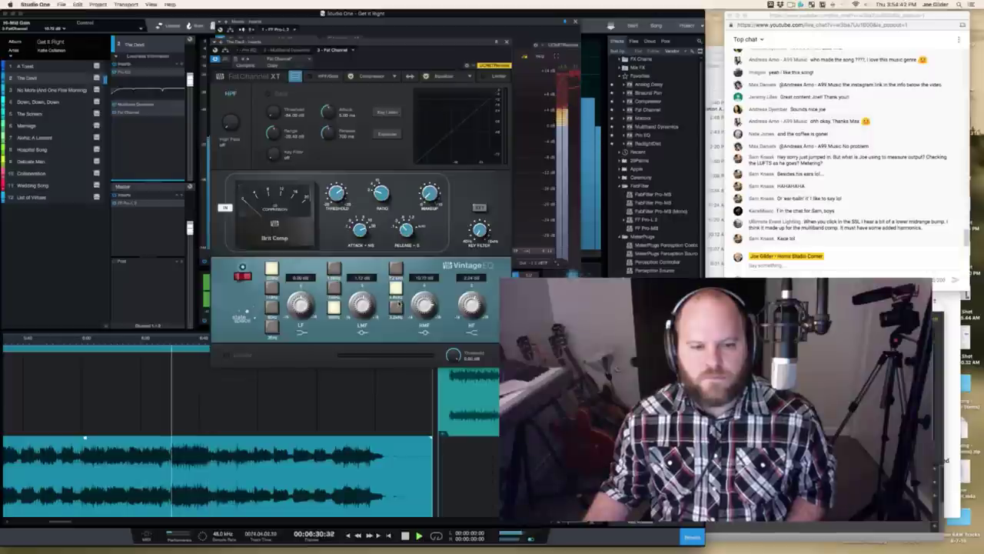
left_click(396, 306)
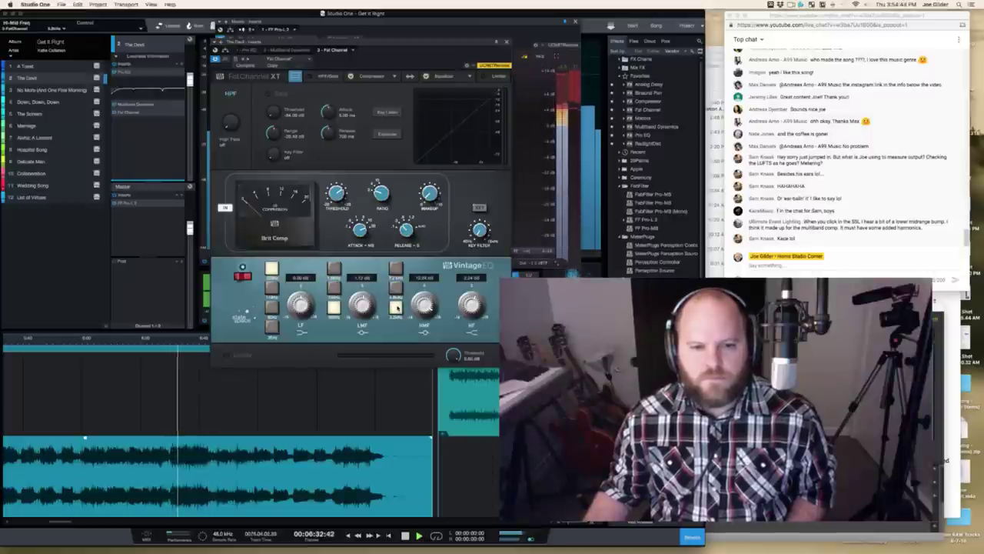
left_click_drag(434, 306, 433, 317)
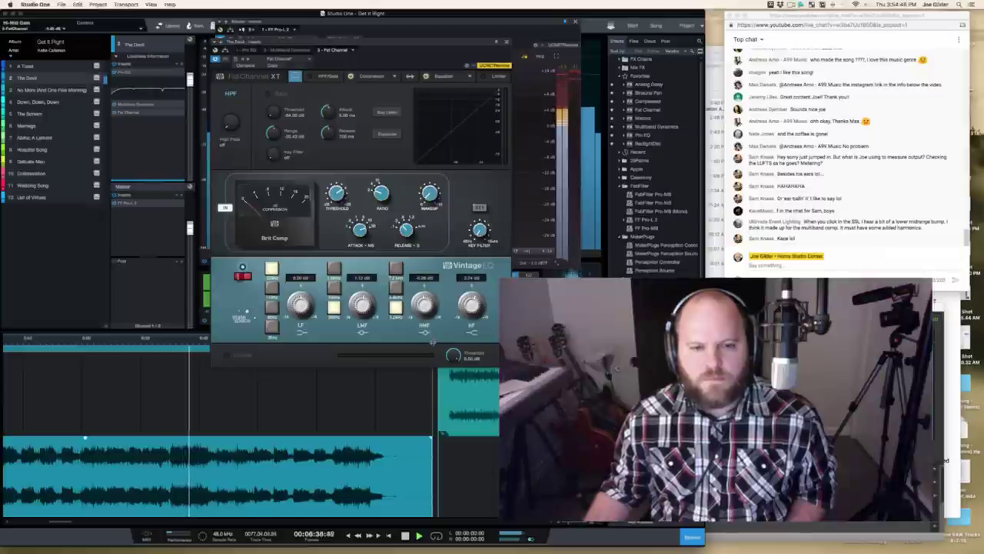
left_click_drag(423, 308, 421, 304)
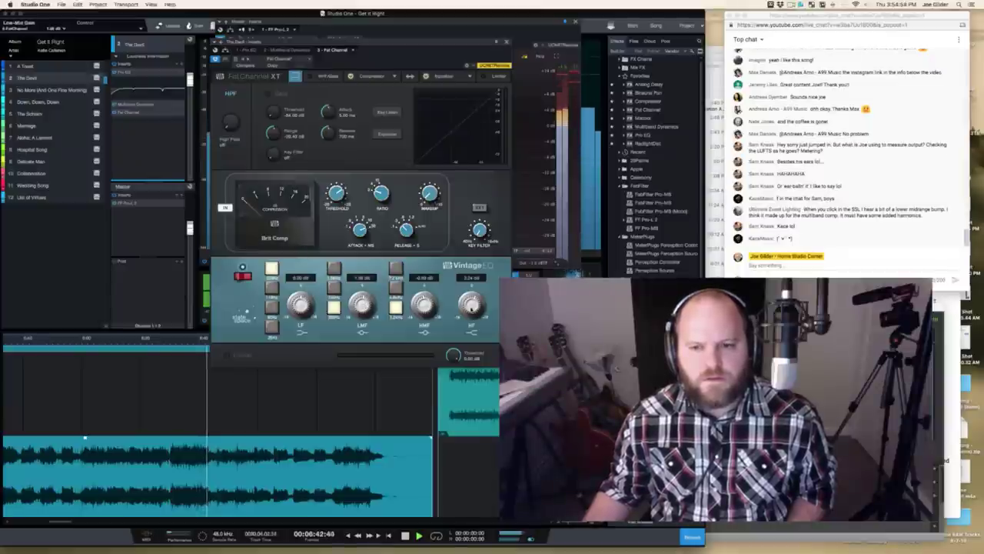
key("space")
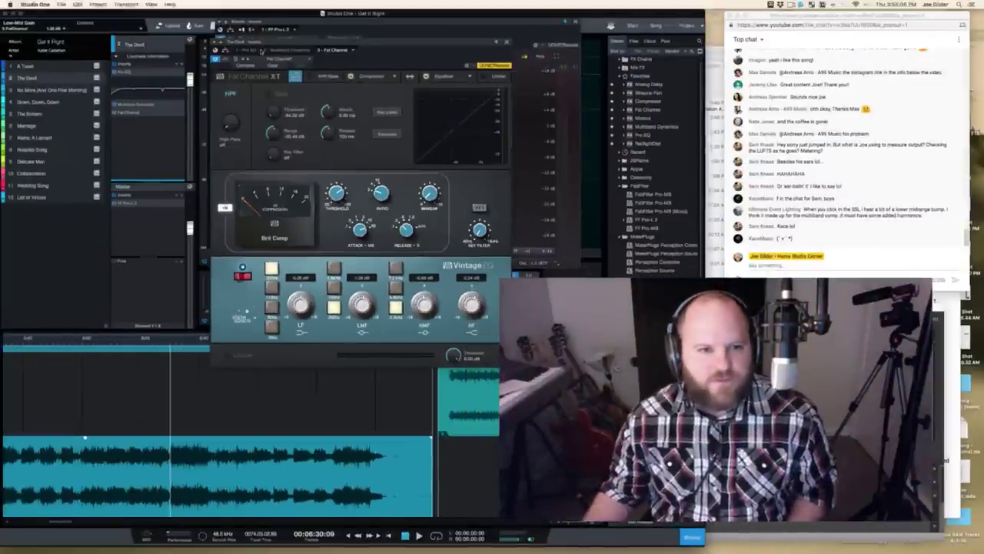
Step: Review The Devil's Pro EQ, Multiband Dynamics and Fat Channel settings, and close the insert window
left_click(260, 50)
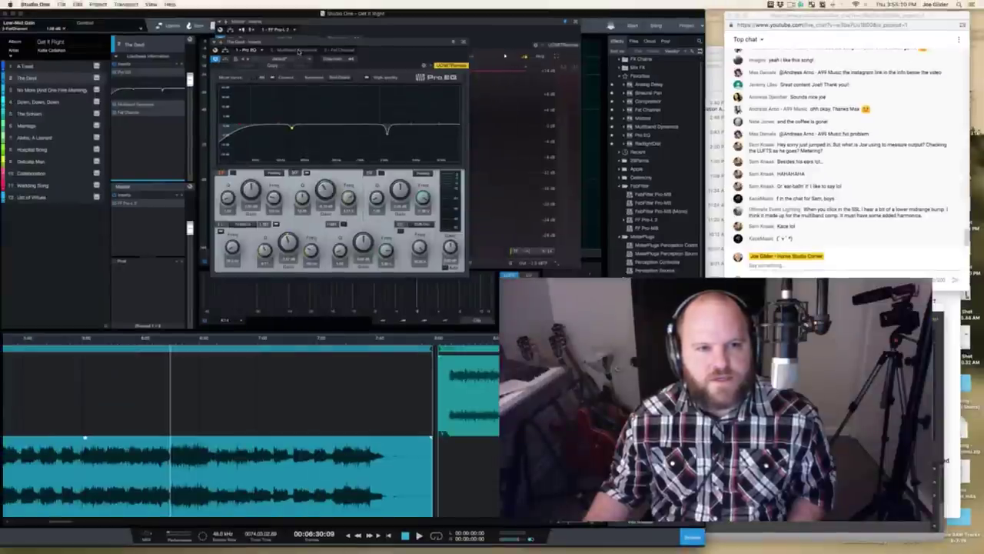
left_click(272, 5)
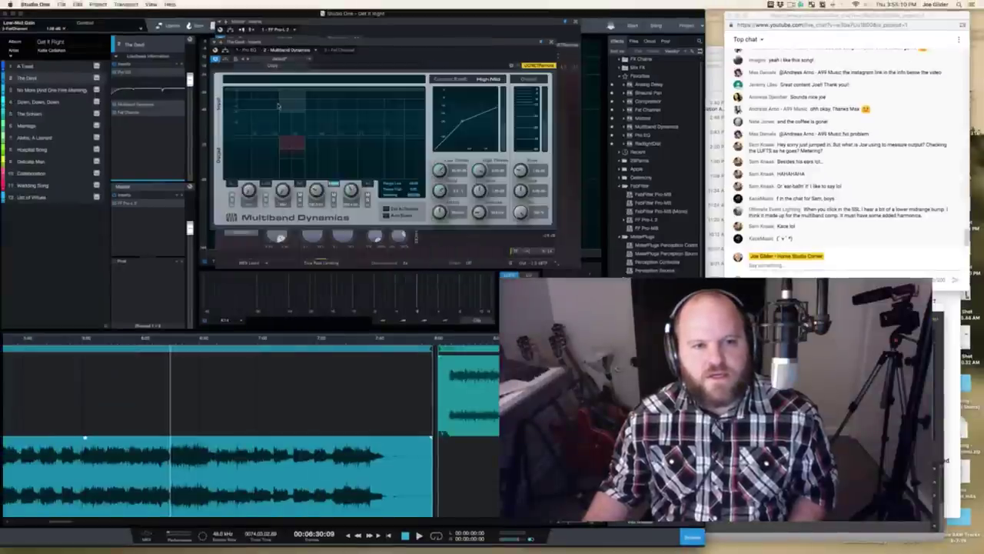
left_click(339, 50)
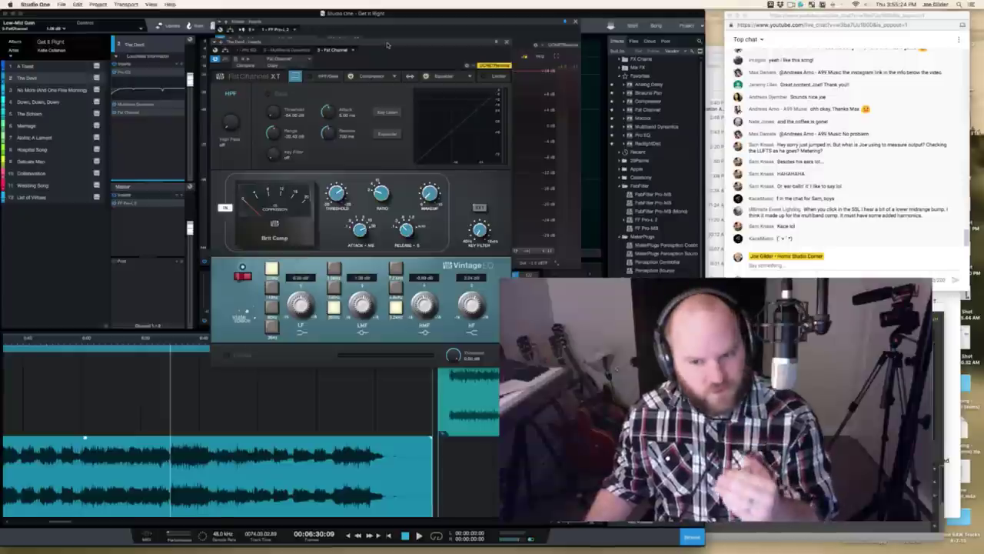
left_click(506, 45)
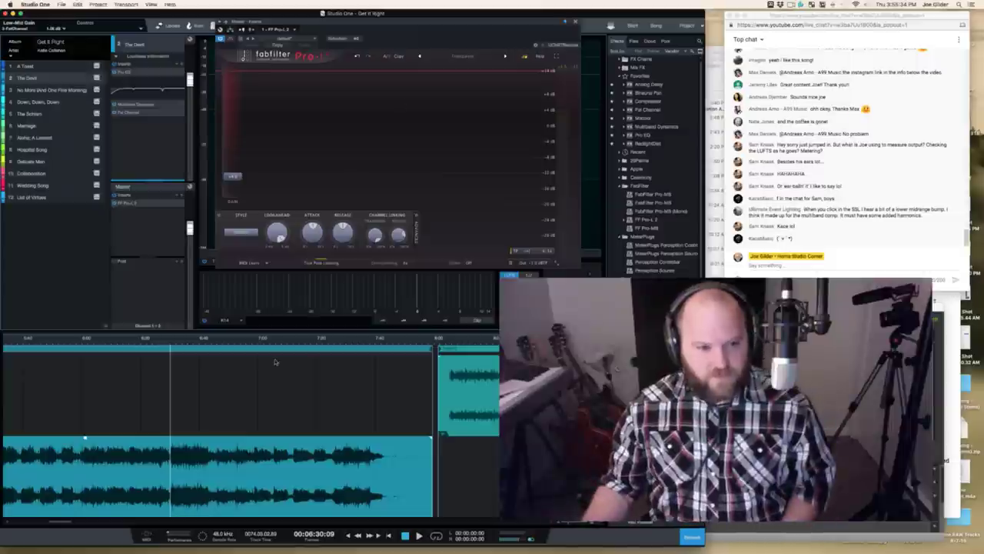
Step: Compare the level of The Devil with the first song by playing loud sections of both tracks alternately
scroll(231, 400, "down", 5)
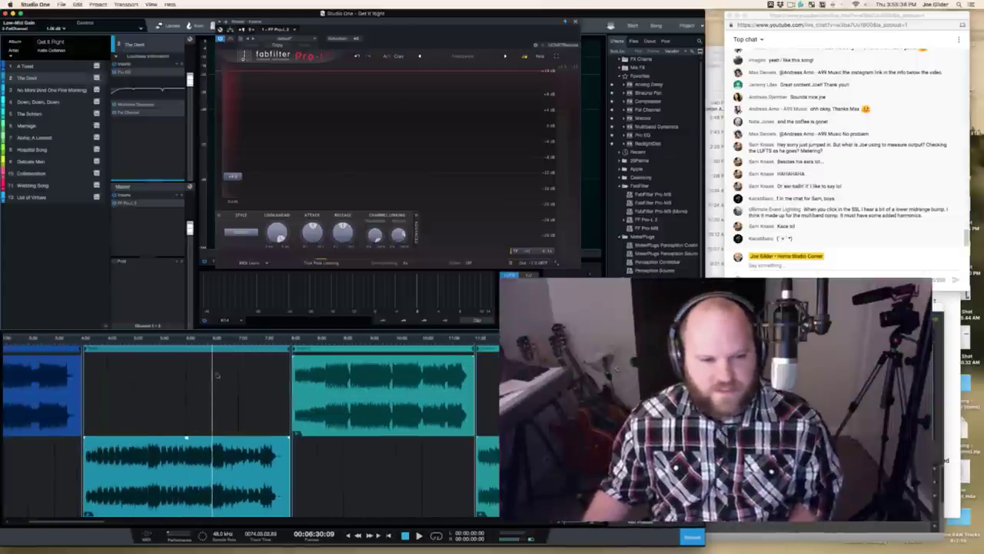
left_click(217, 338)
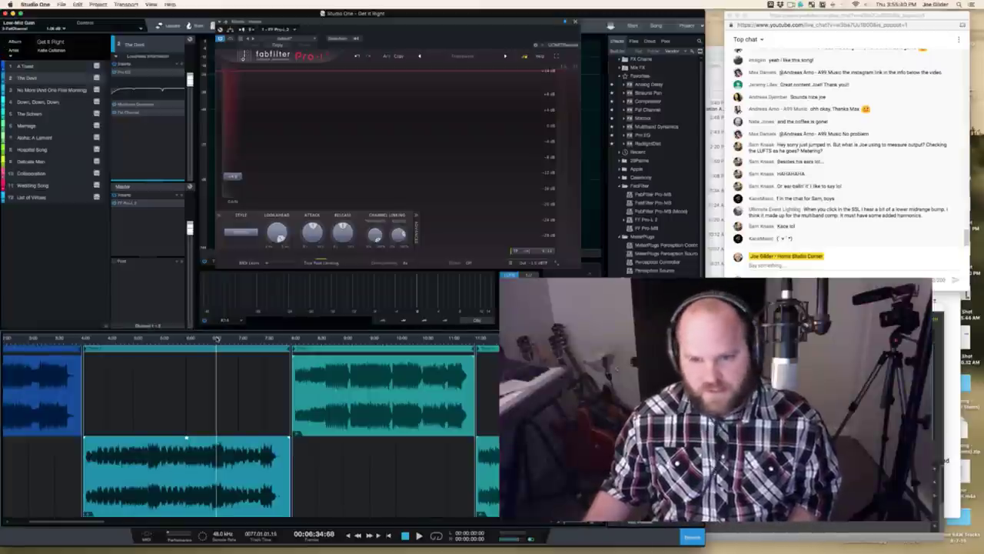
left_click(49, 338)
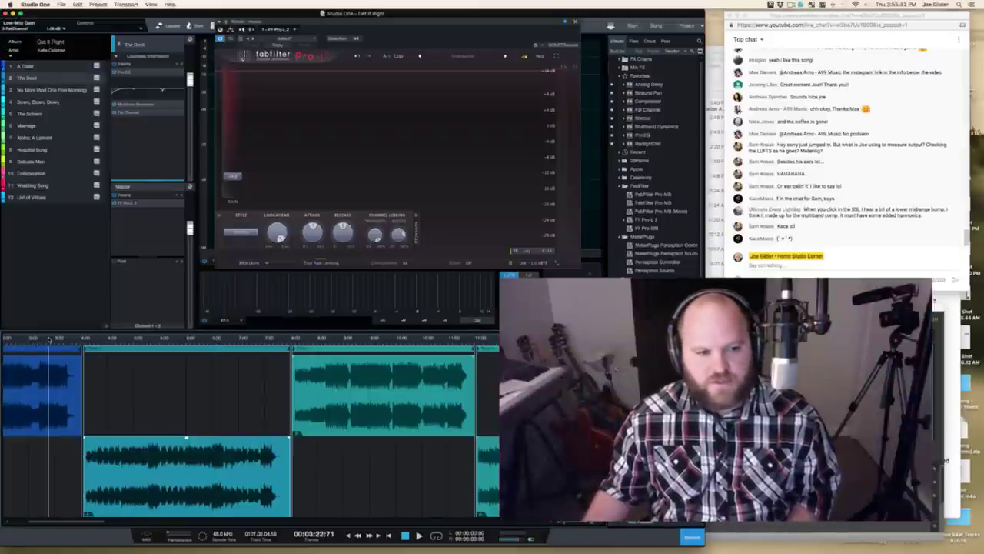
key("space")
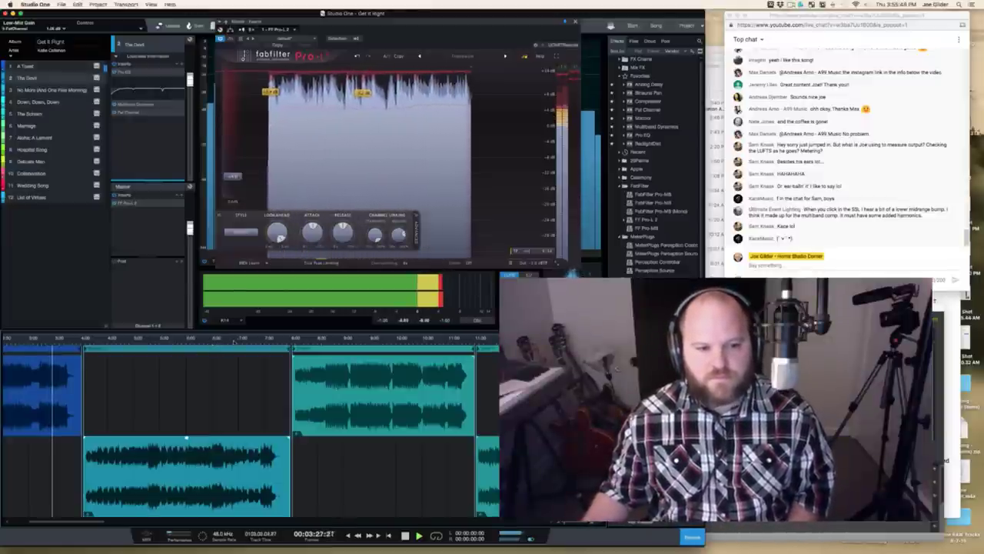
left_click(240, 339)
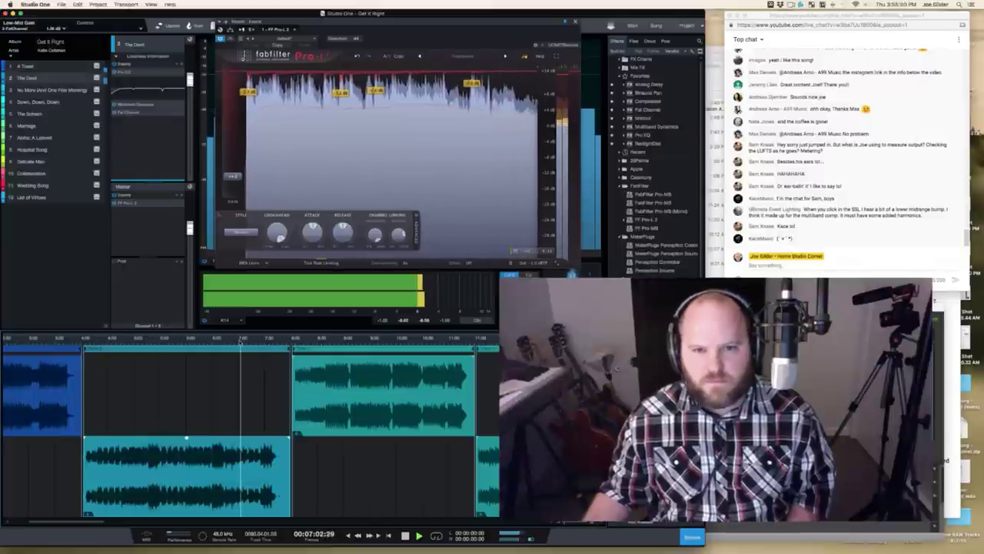
left_click(267, 339)
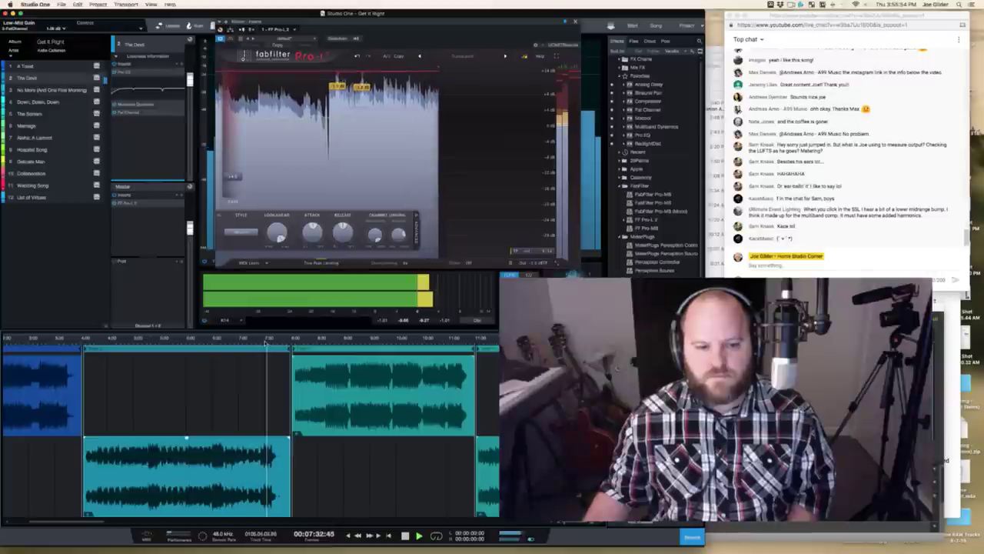
left_click(216, 343)
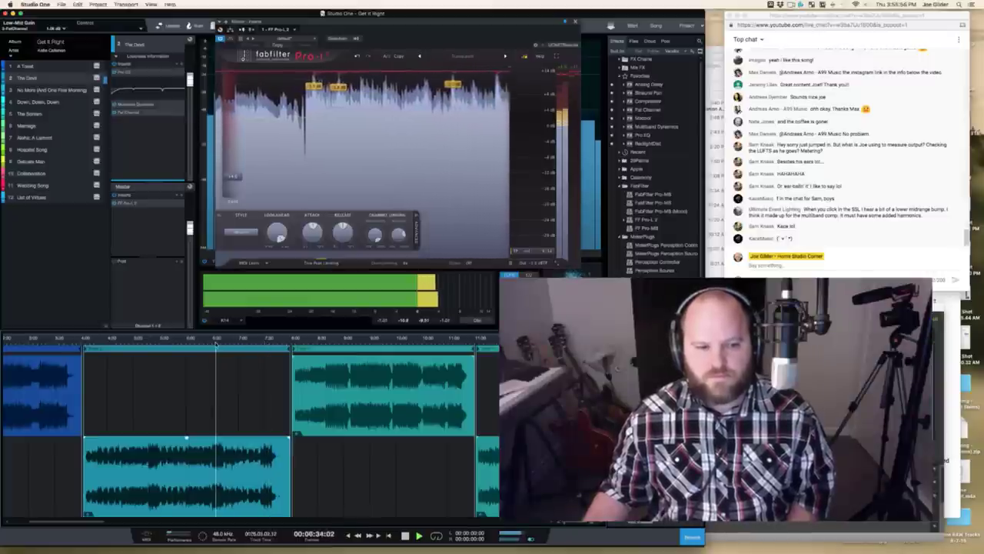
left_click(32, 343)
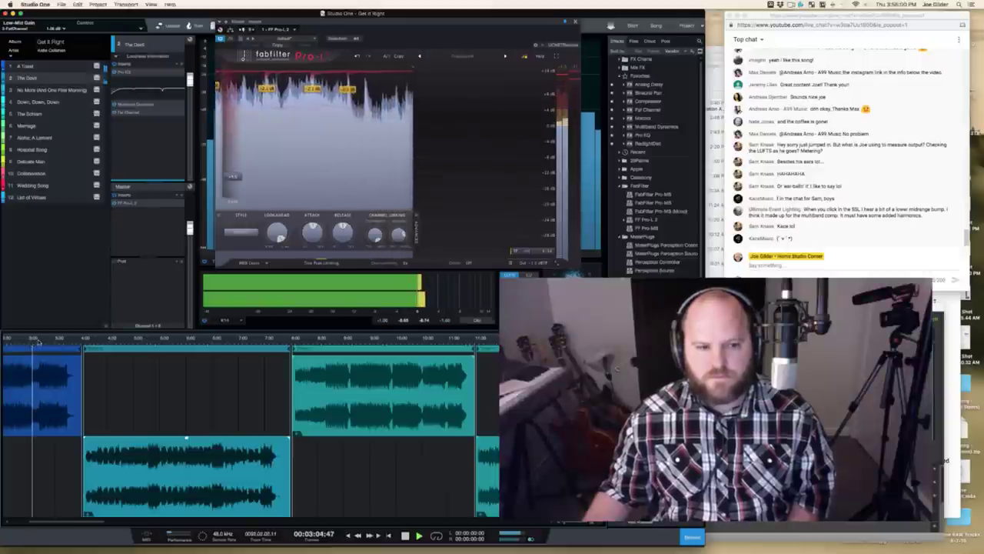
left_click(197, 344)
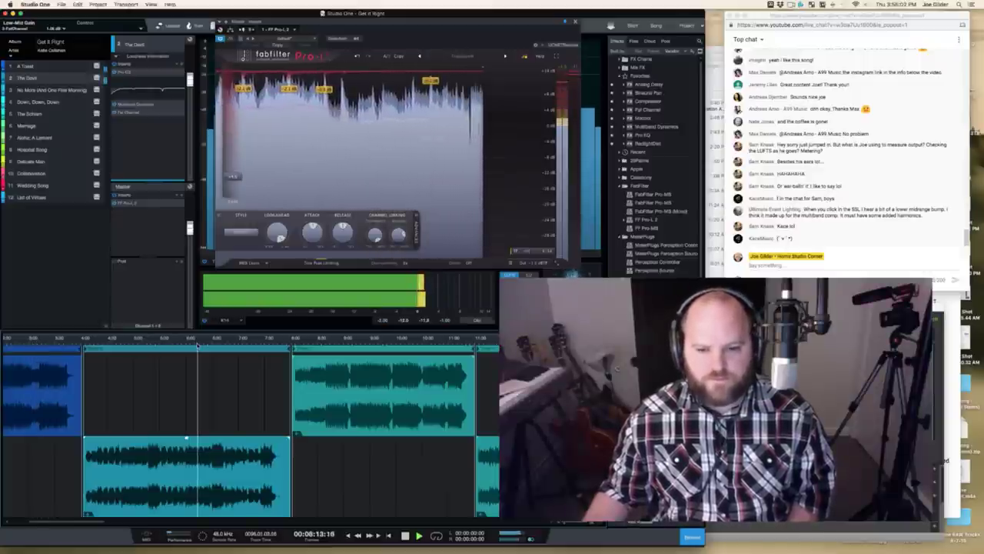
key("space")
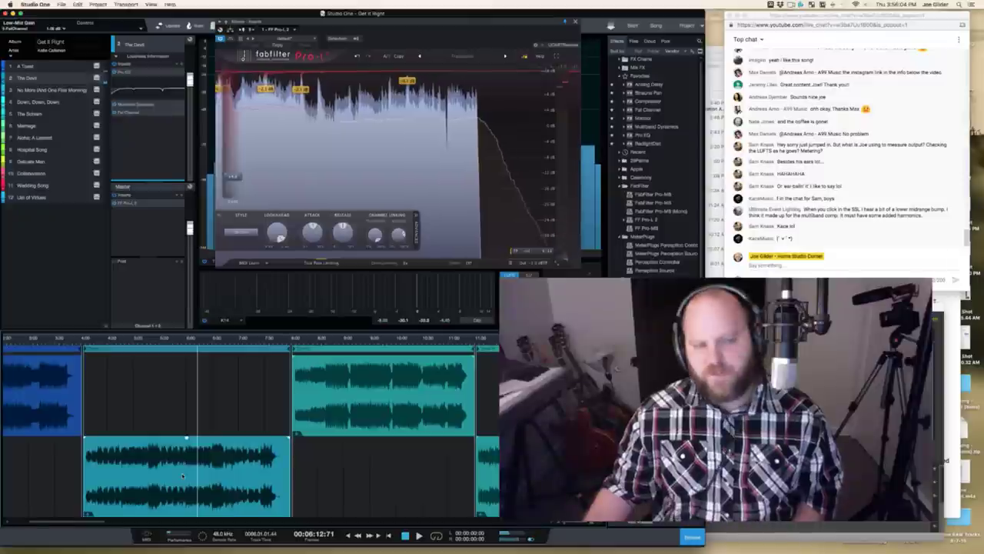
Step: Play loud sections of later album songs and compare their level and tone with The Devil
scroll(182, 476, "up", 3)
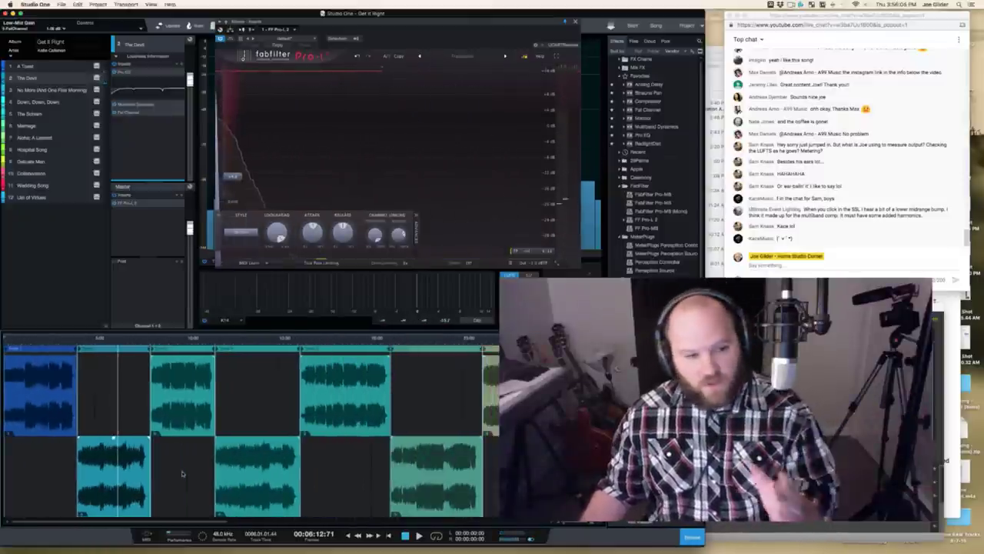
left_click(266, 341)
key("space")
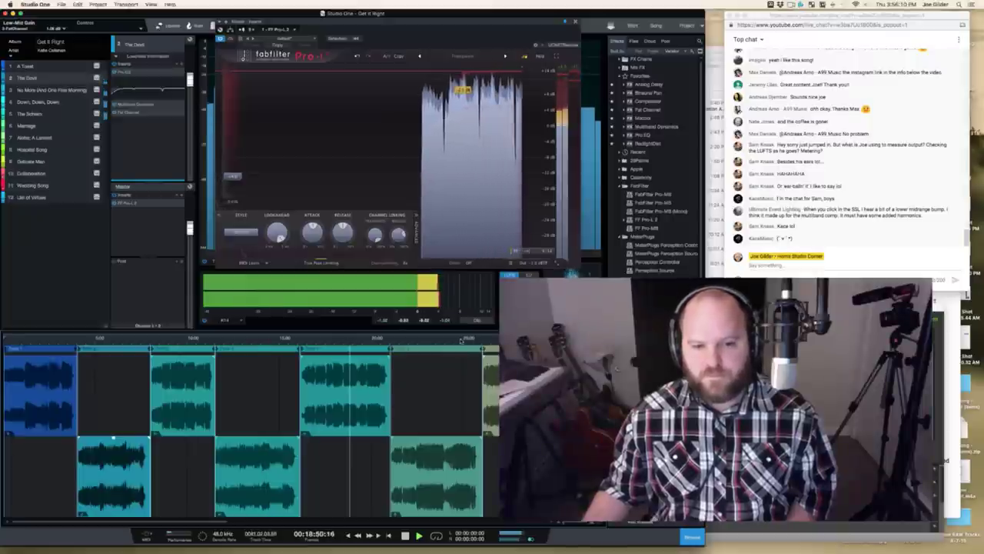
left_click(462, 341)
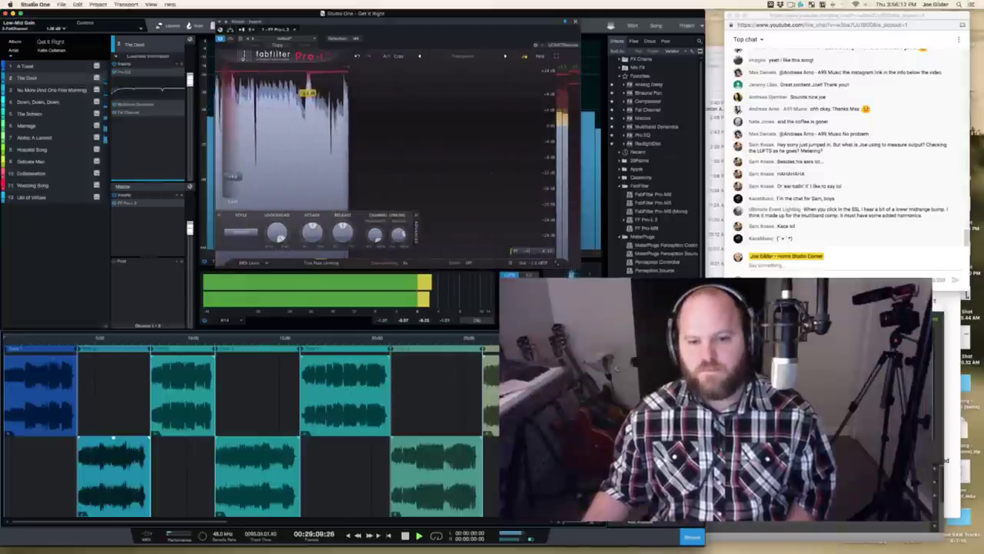
left_click(115, 341)
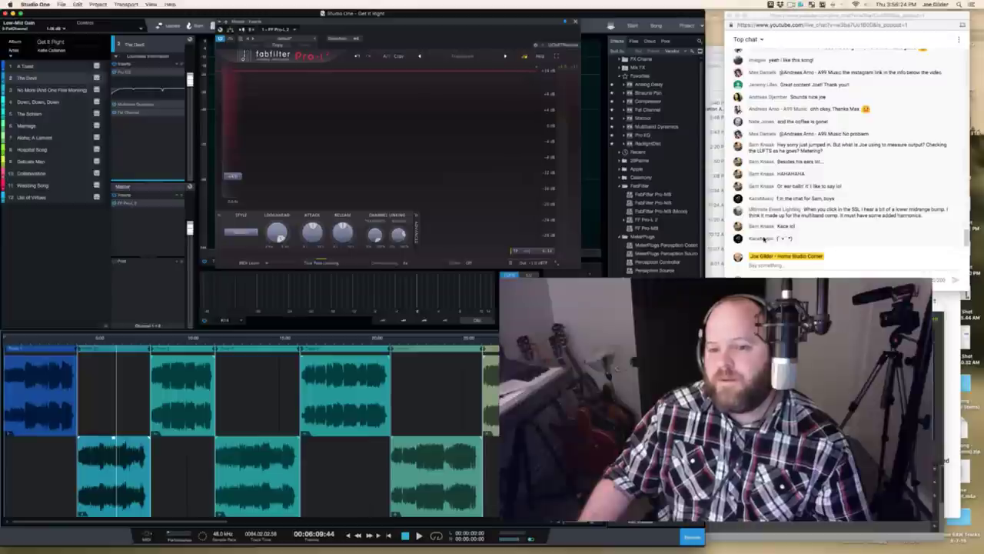
Step: Switch to the YouTube live chat window and read the viewers' comments on the mastering
left_click(855, 210)
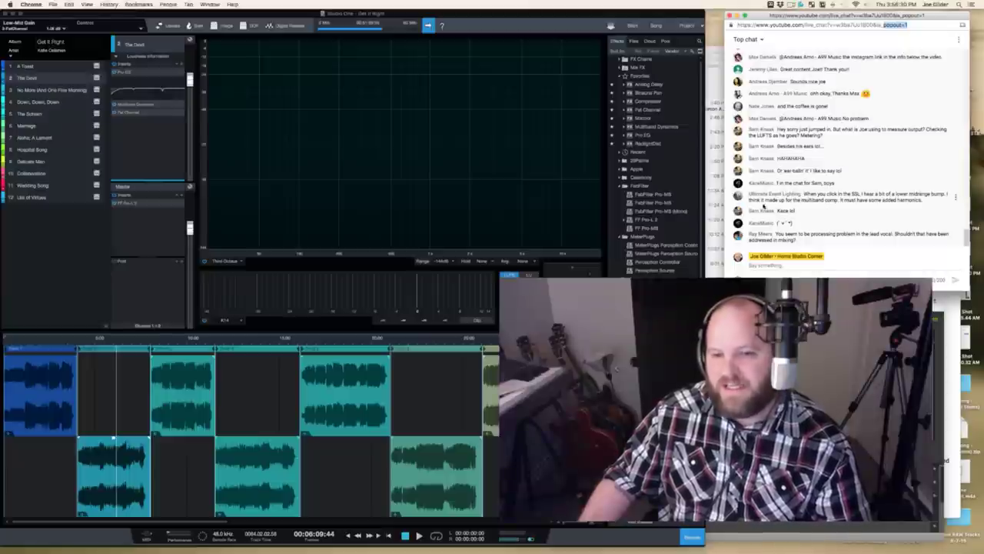
left_click_drag(750, 194, 836, 199)
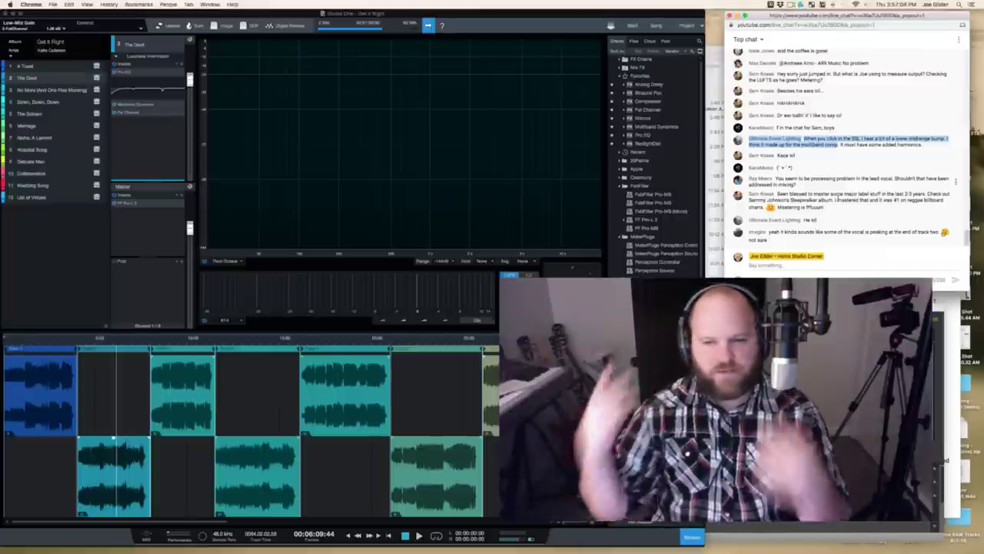
left_click(826, 232)
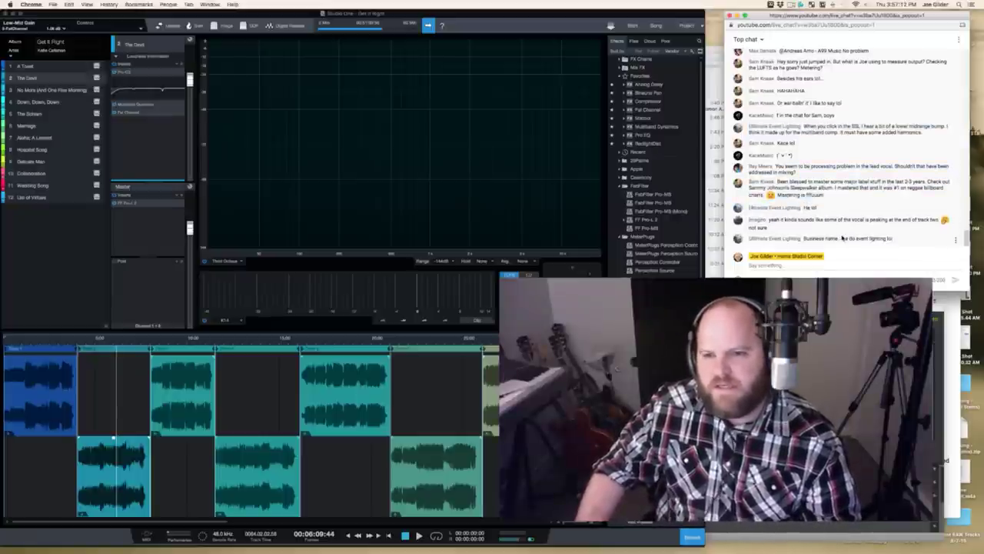
left_click_drag(829, 208, 835, 164)
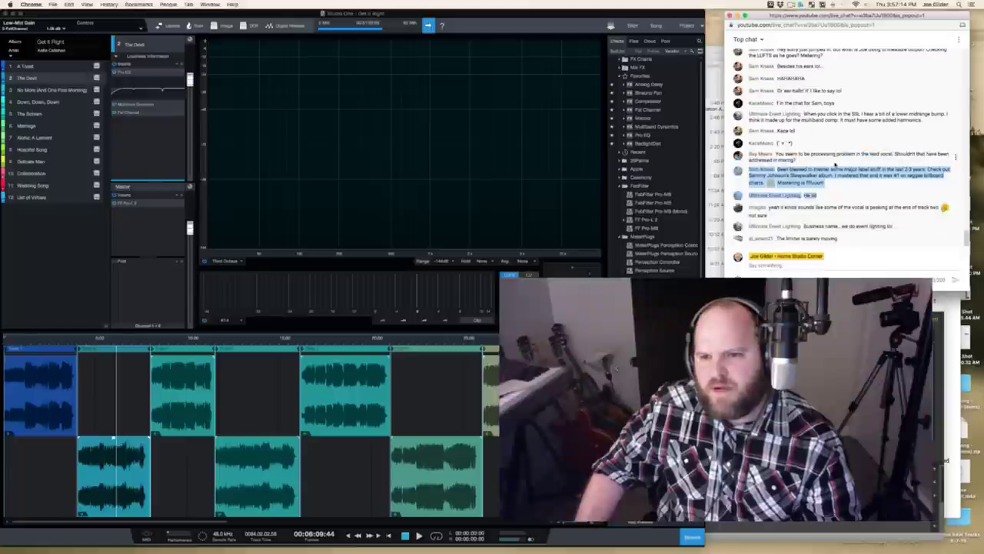
left_click(820, 154)
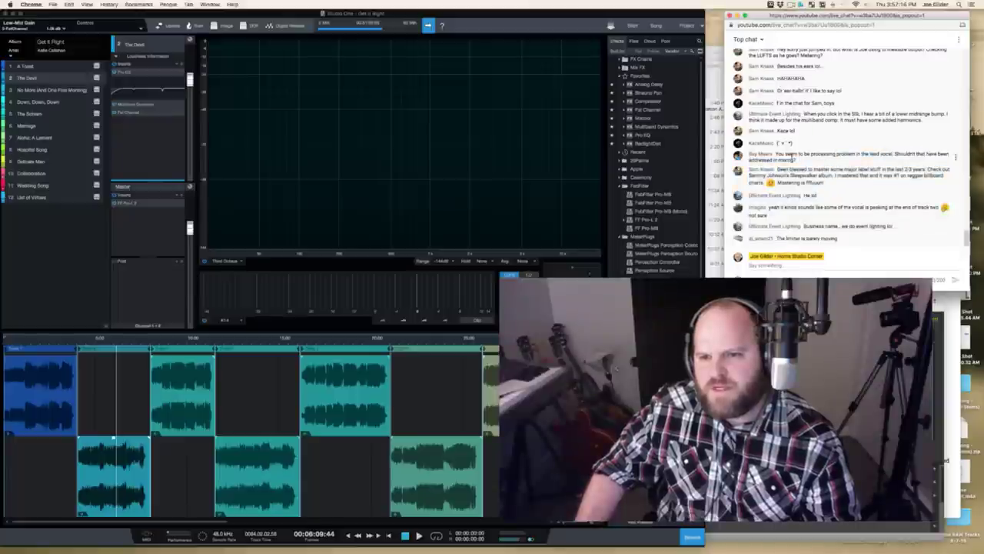
left_click_drag(776, 153, 844, 227)
left_click(836, 179)
left_click(841, 148)
left_click(846, 226)
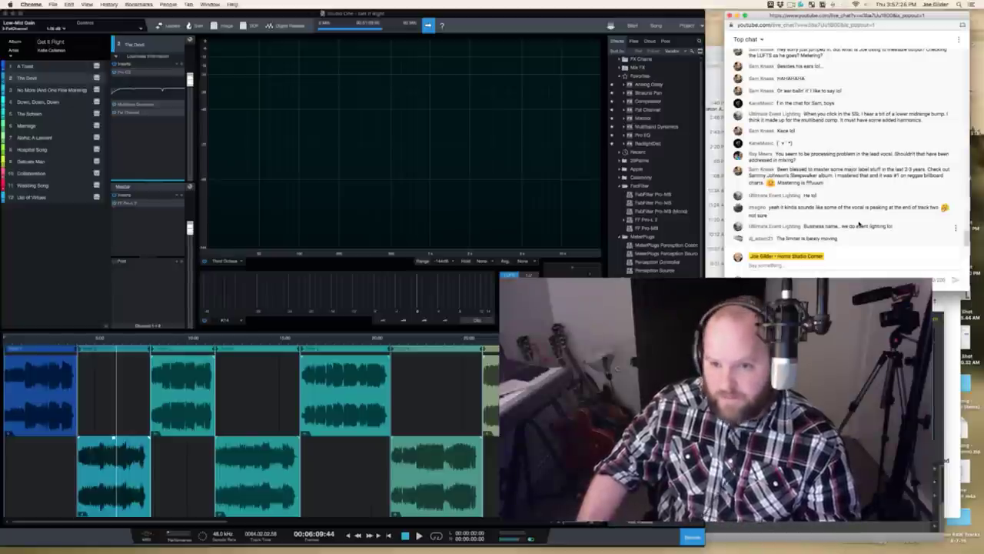
left_click_drag(852, 226, 851, 158)
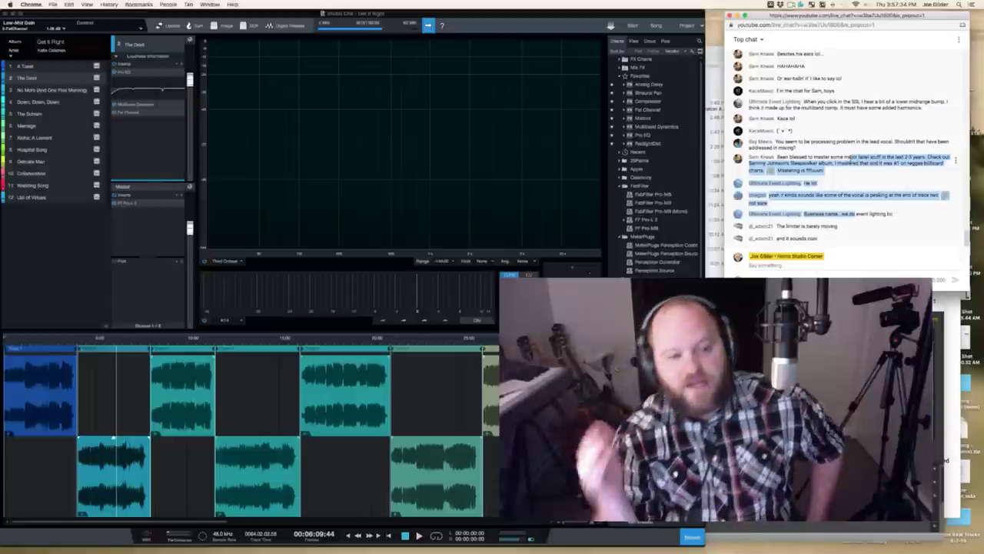
Step: Play The Devil from about 6:28 and from about 5:55 to check the loud section against the limiter and level meters
left_click(121, 339)
key("space")
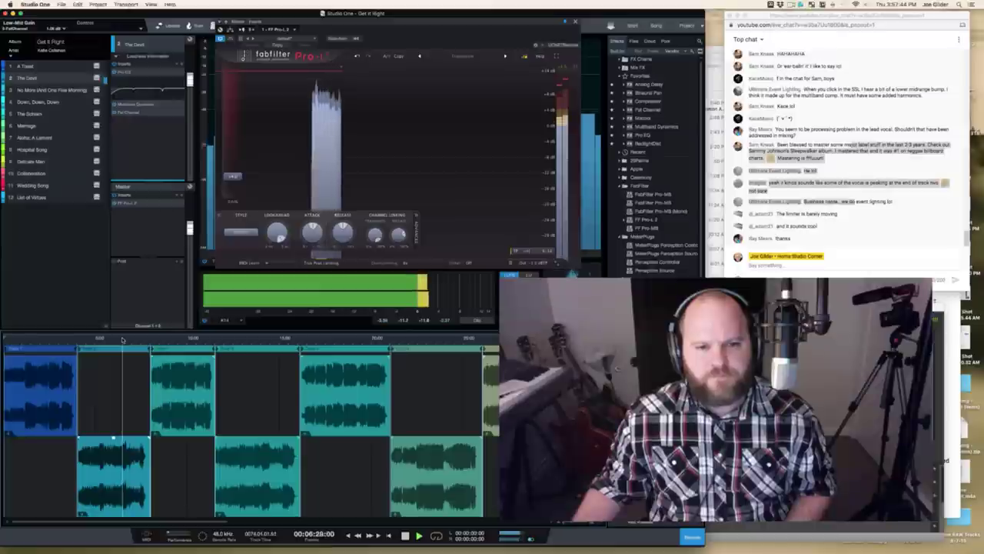
key("space")
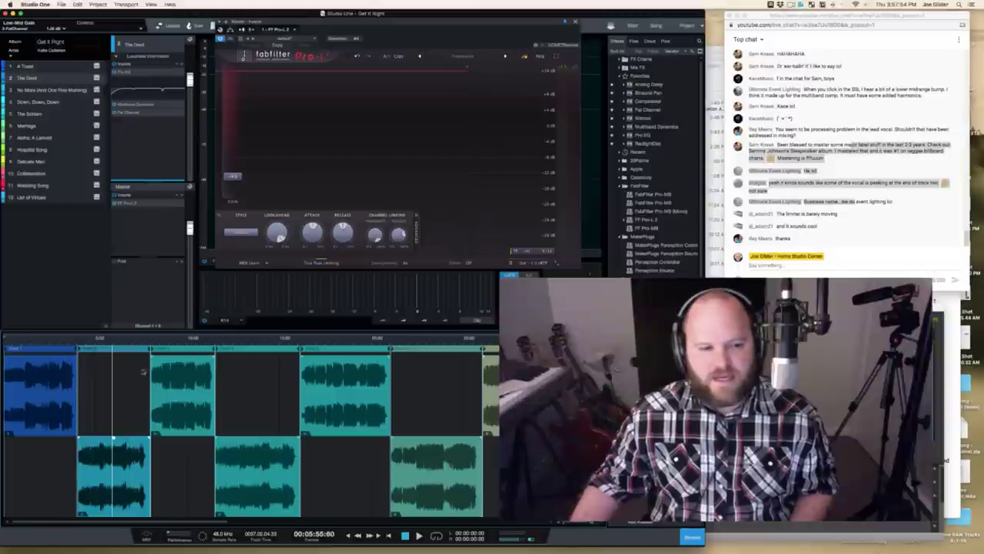
key("space")
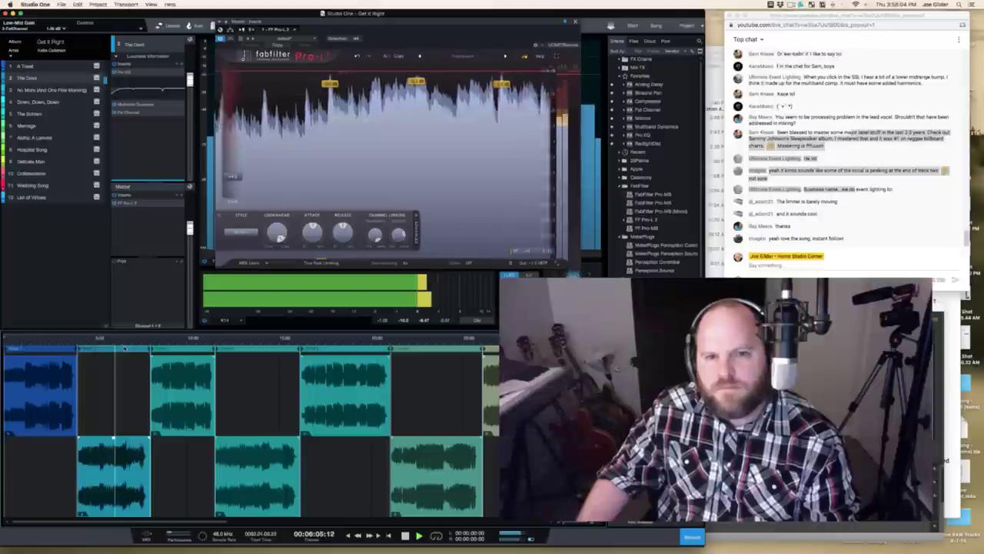
key("space")
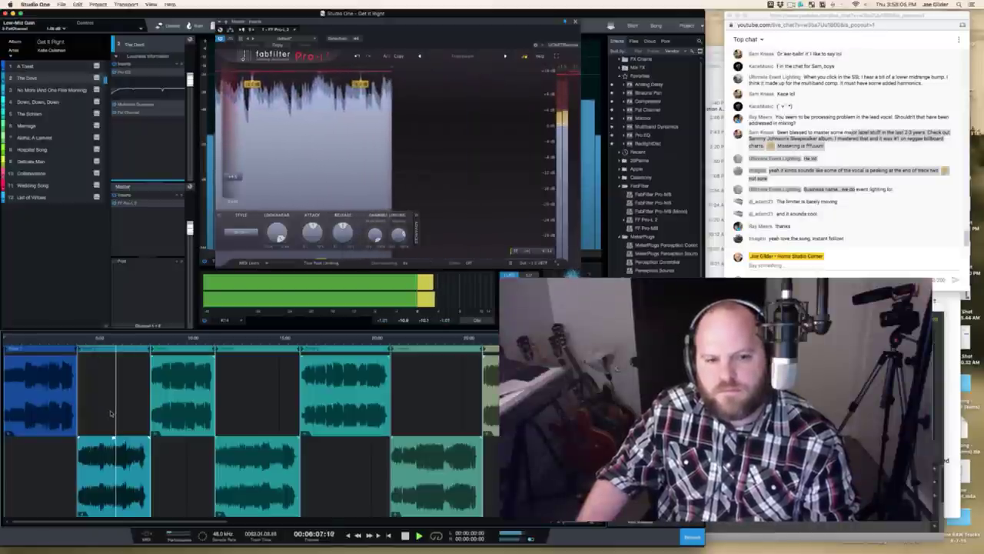
Step: Play the closing section of The Devil from about 7:16 to check it against the limiter and level meters
scroll(119, 410, "up", 3)
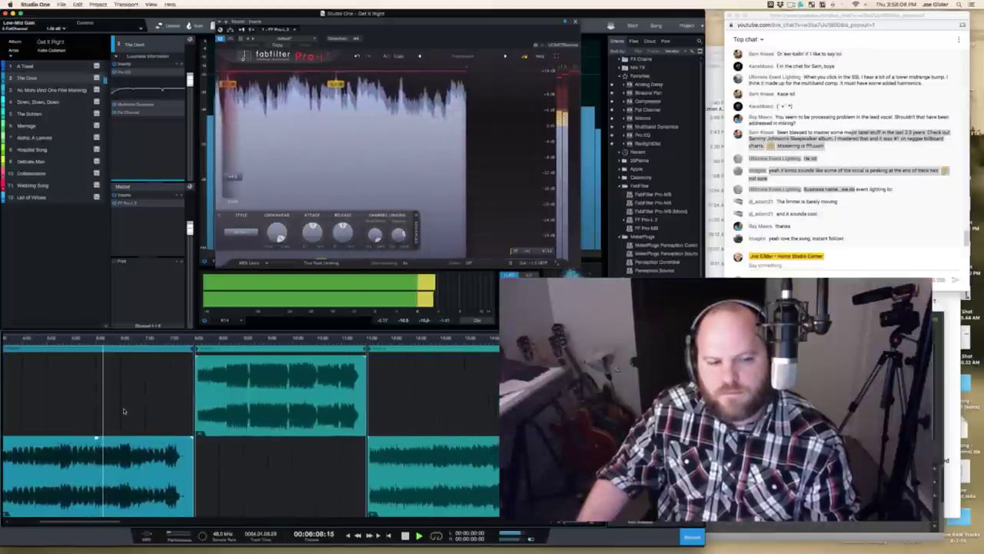
left_click(157, 340)
key("space")
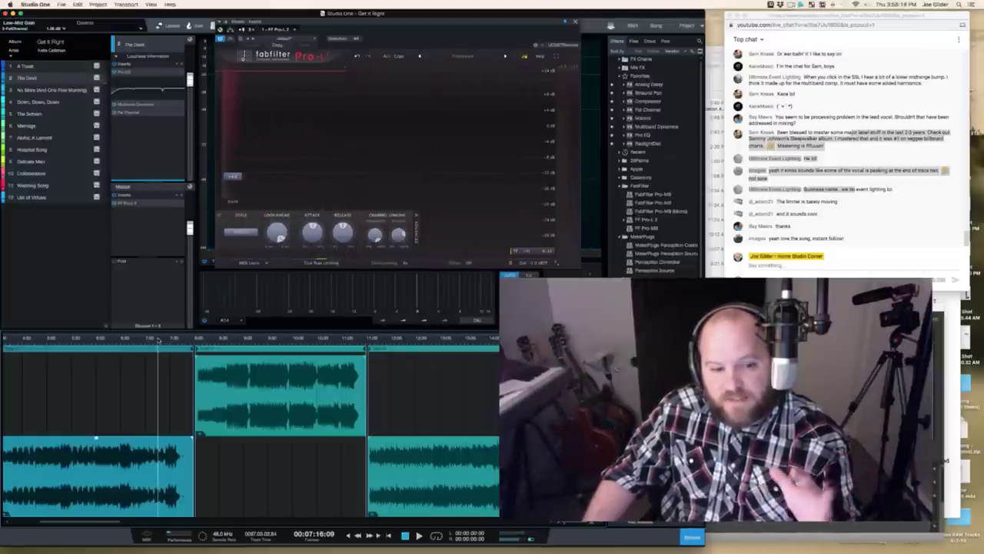
Step: Compare the levels of The Devil's opening at about 4:07 and its closing section from about 7:14 on the level meter
scroll(126, 427, "up", 5)
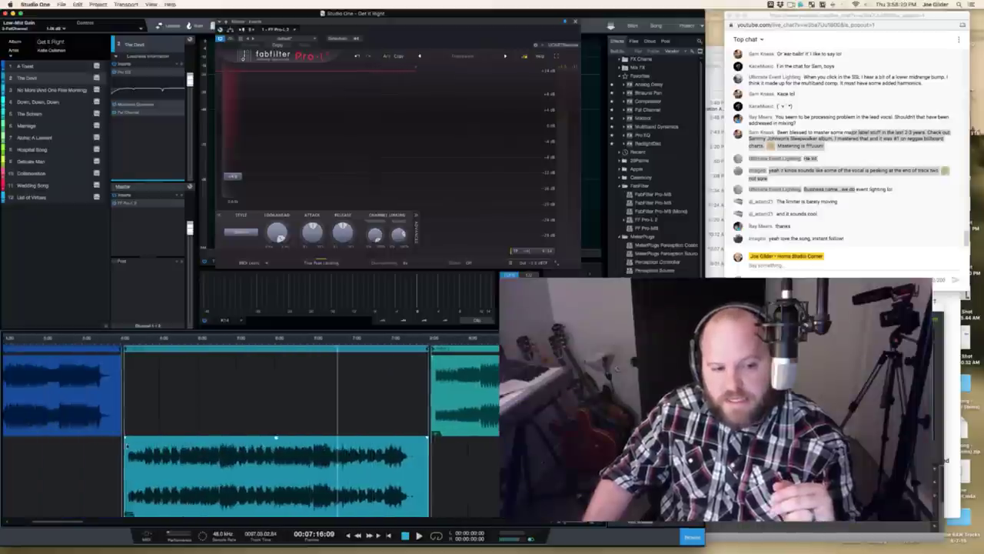
scroll(218, 459, "down", 1)
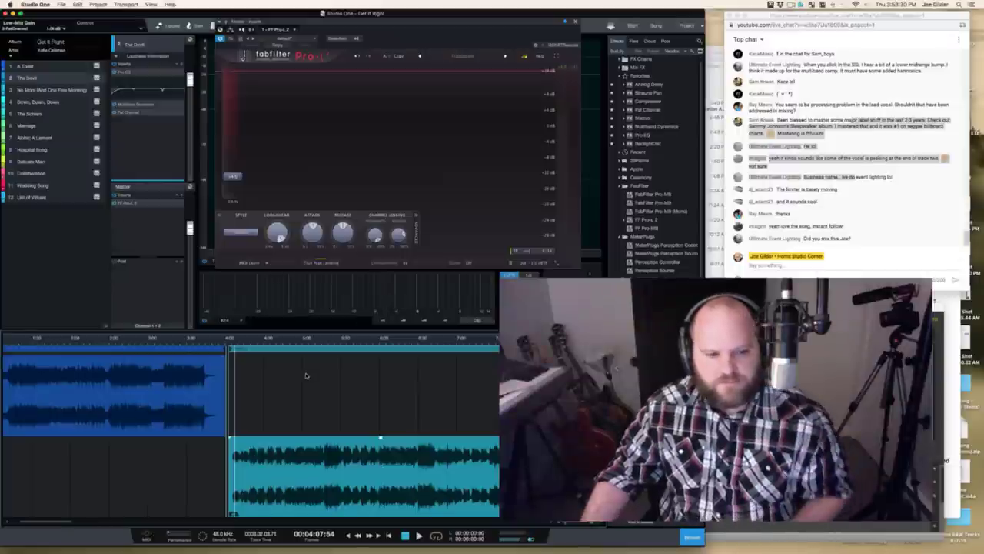
key("space")
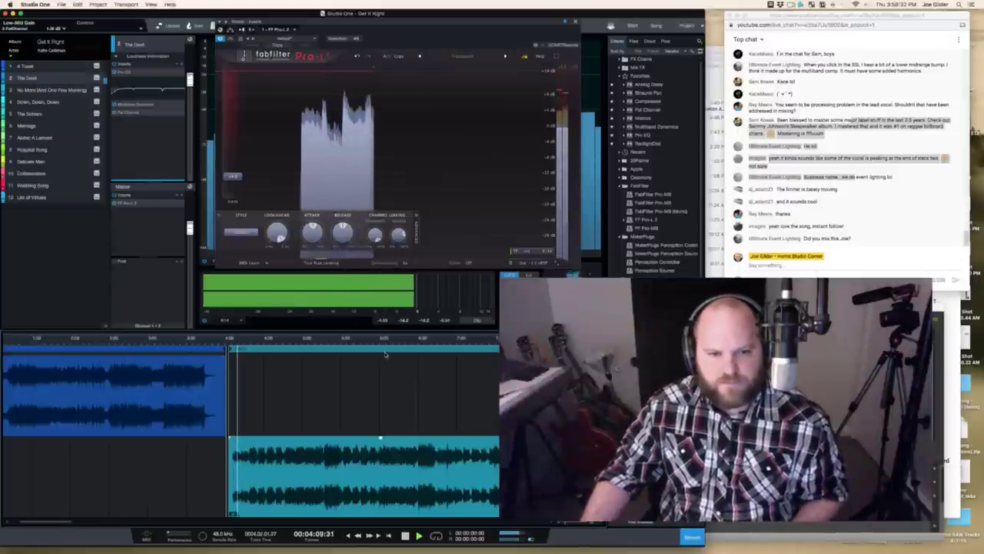
key("space")
key("space")
key("space")
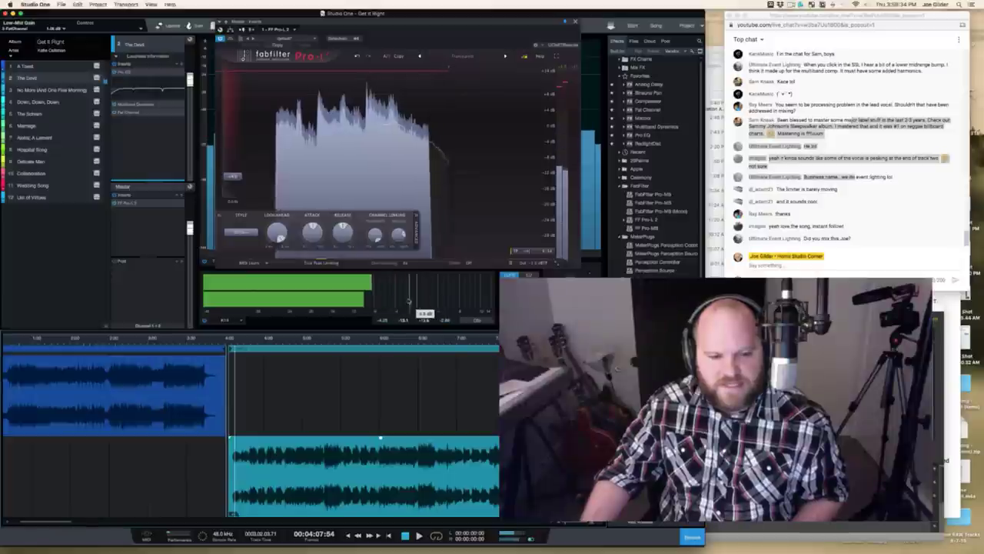
left_click(475, 344)
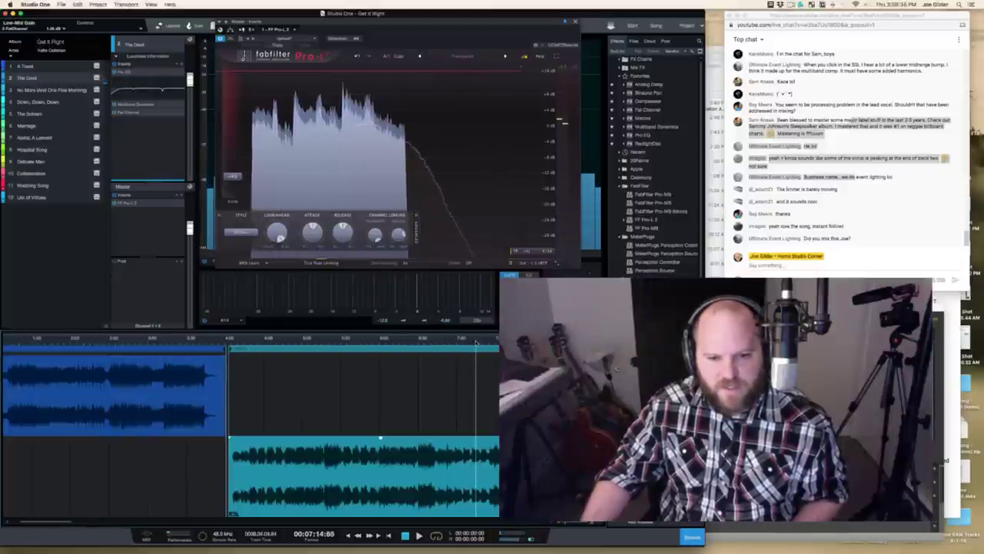
key("space")
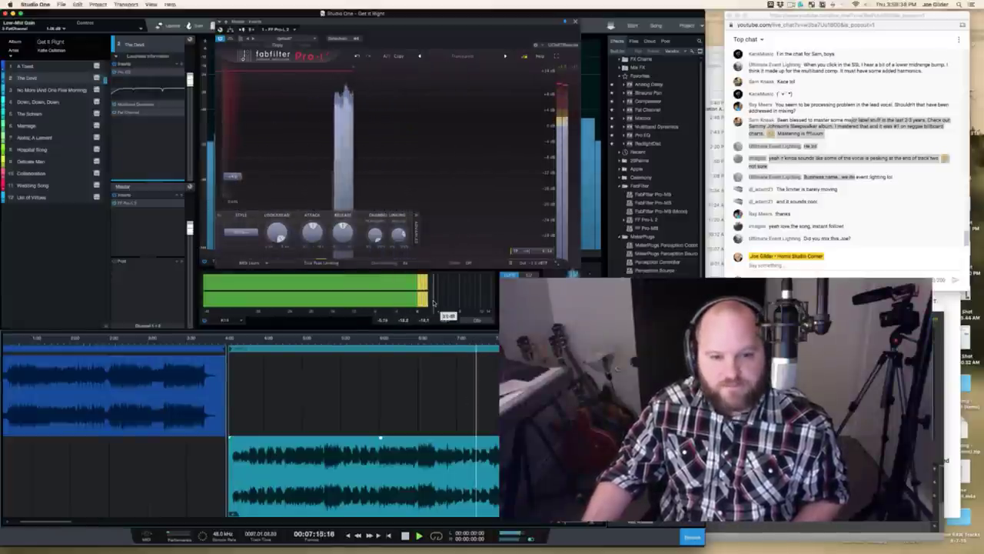
left_click_drag(435, 302, 421, 302)
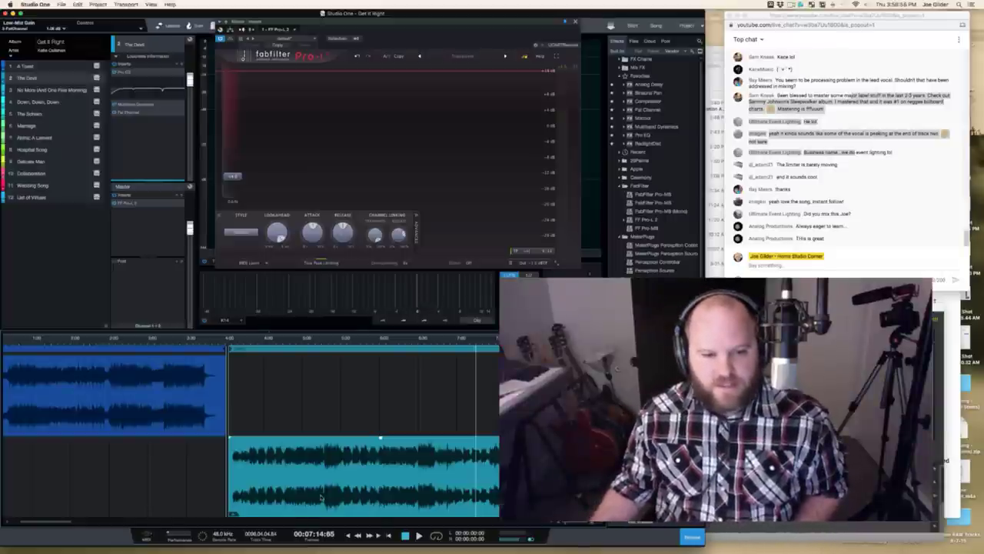
Step: Select the third song, No More (And One Fine Morning), and play its opening from about 8:04
key("w")
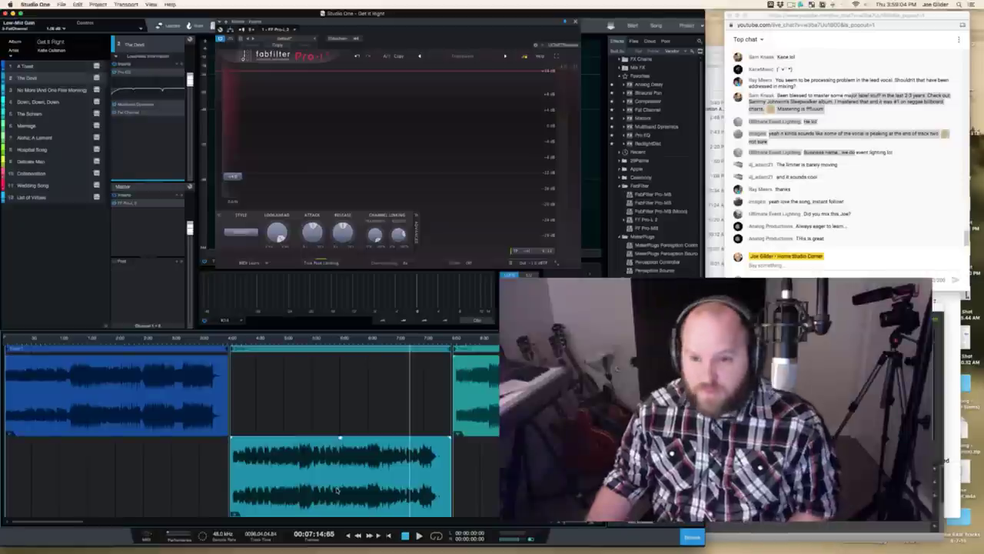
scroll(308, 400, "right", 3)
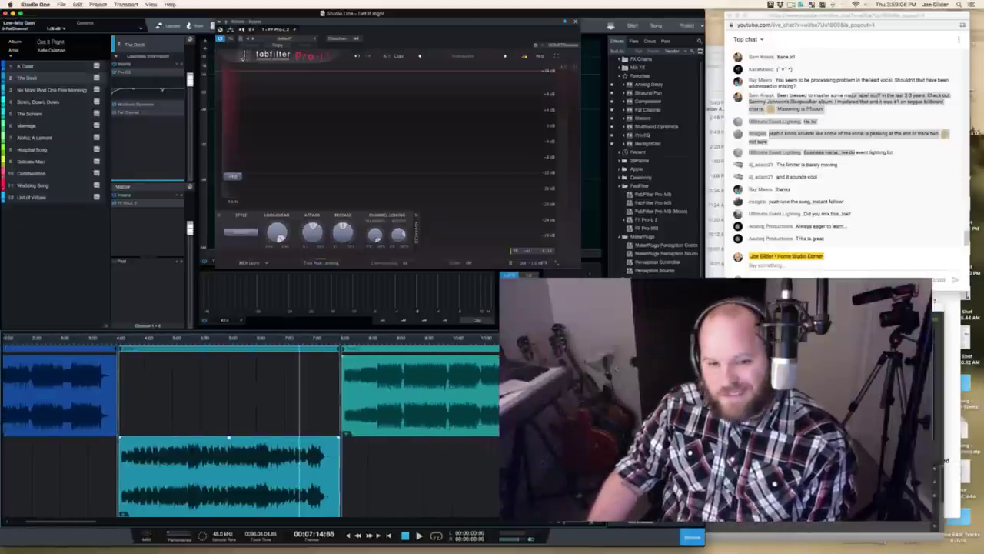
left_click(376, 361)
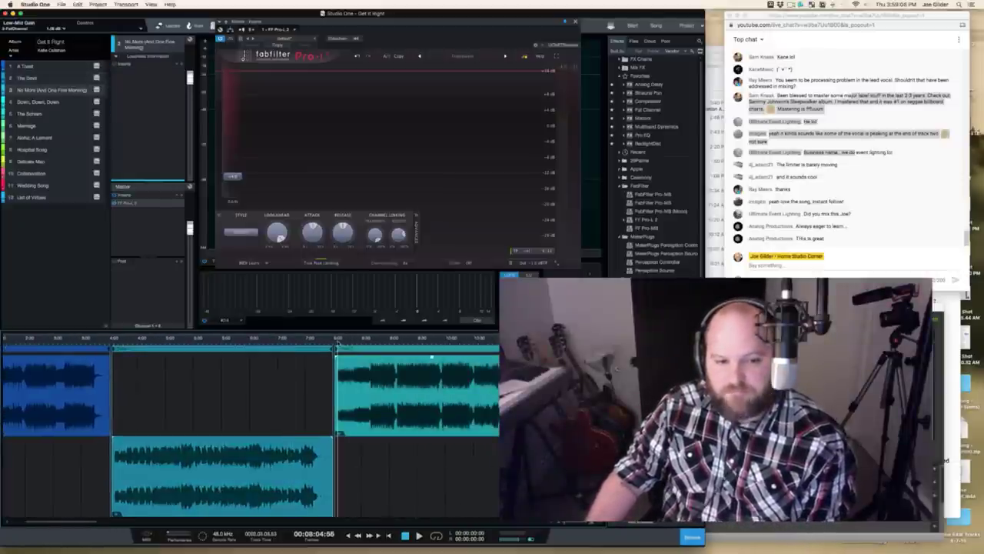
key("space")
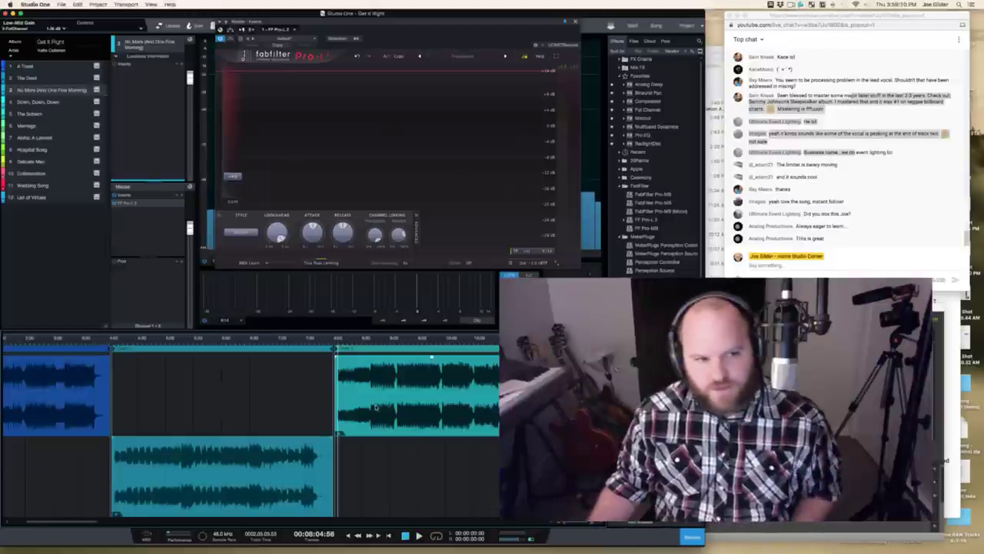
Step: Play No More (And One Fine Morning) from about 9:18 and lower the song's volume against the limiter
left_click(408, 342)
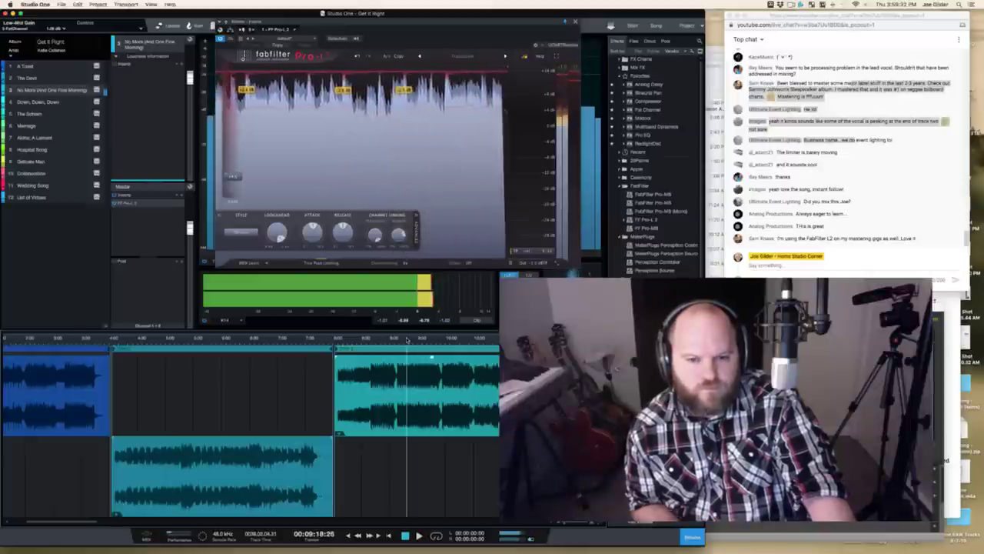
key("space")
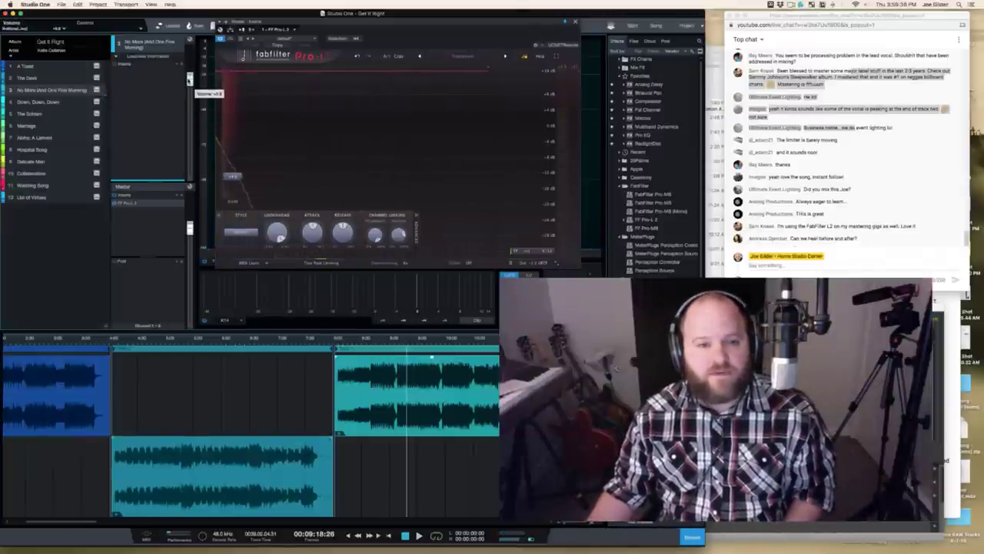
key("space")
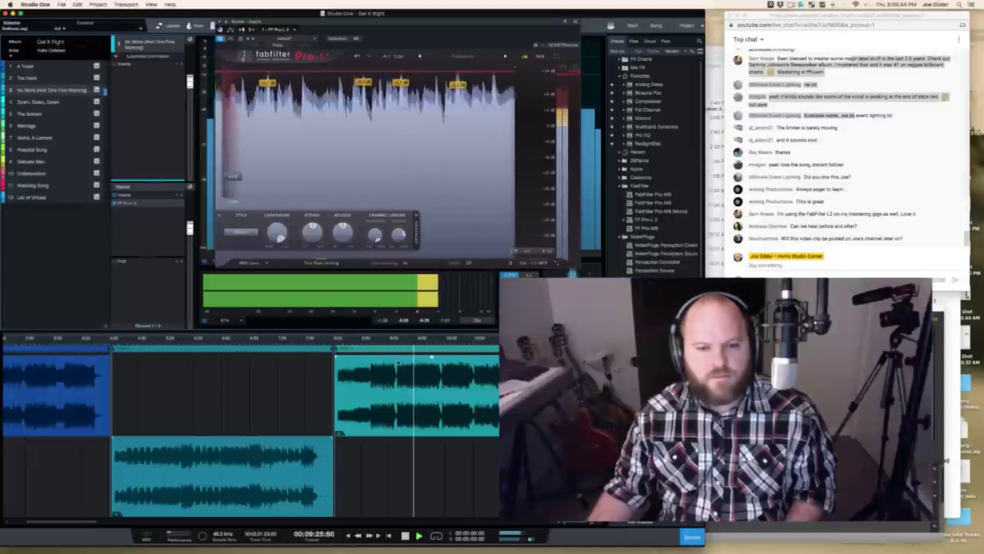
key("space")
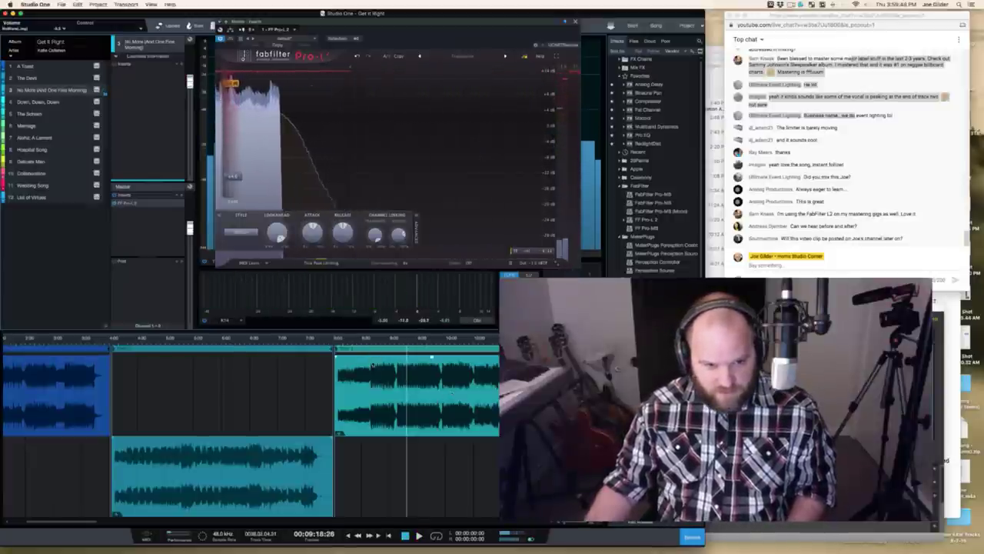
Step: Fine-tune the volume of No More (And One Fine Morning) while playing sections from about 8:38, 9:22, 10:13 and 11:09
scroll(338, 365, "right", 6)
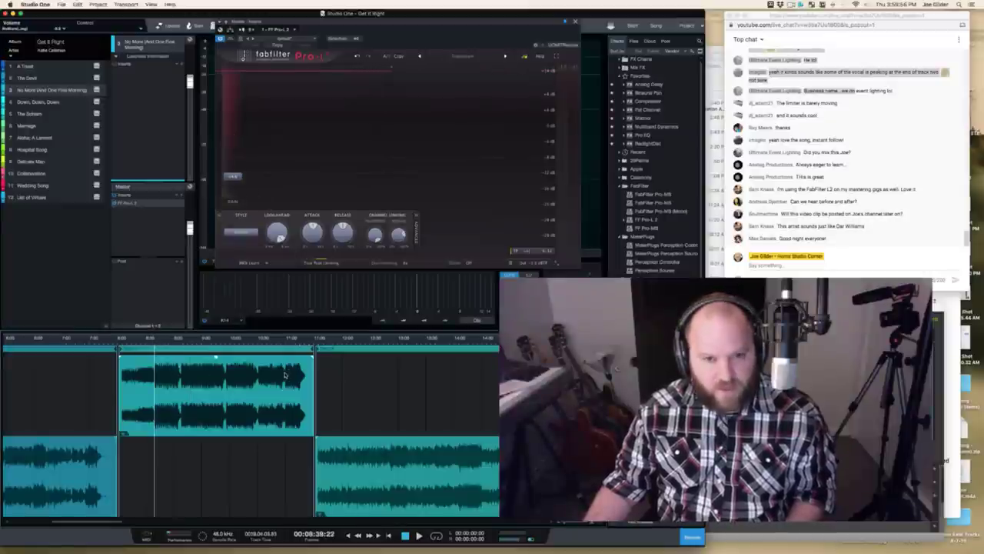
key("space")
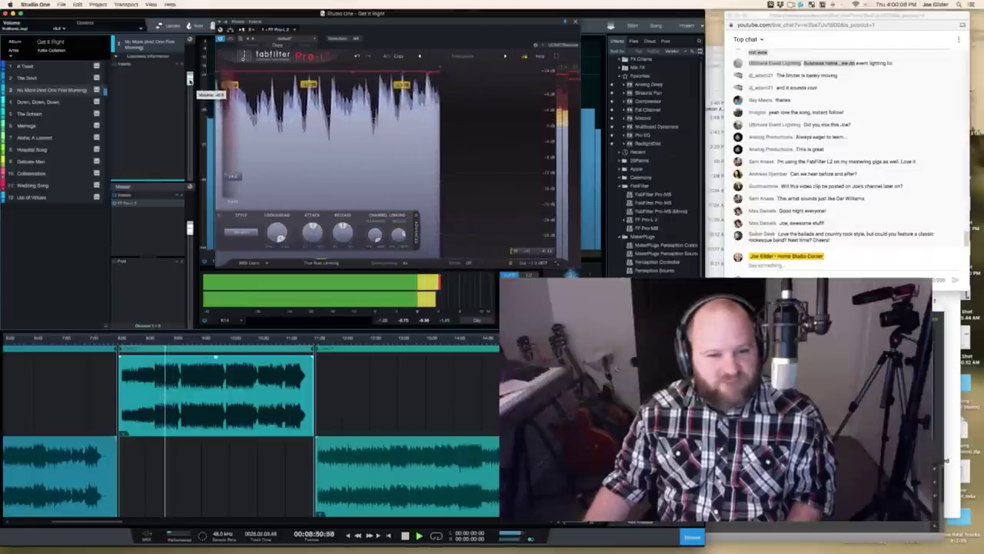
left_click(193, 340)
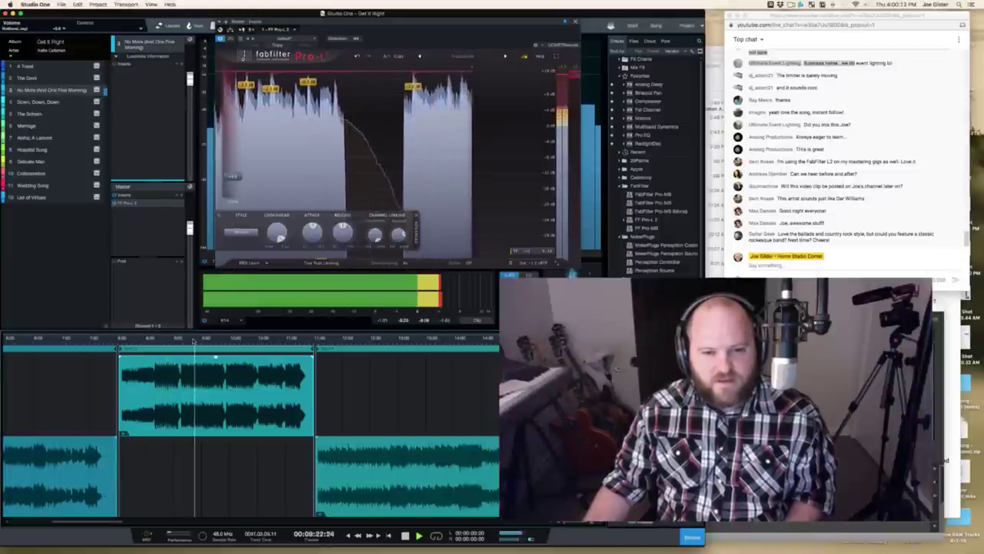
left_click(241, 340)
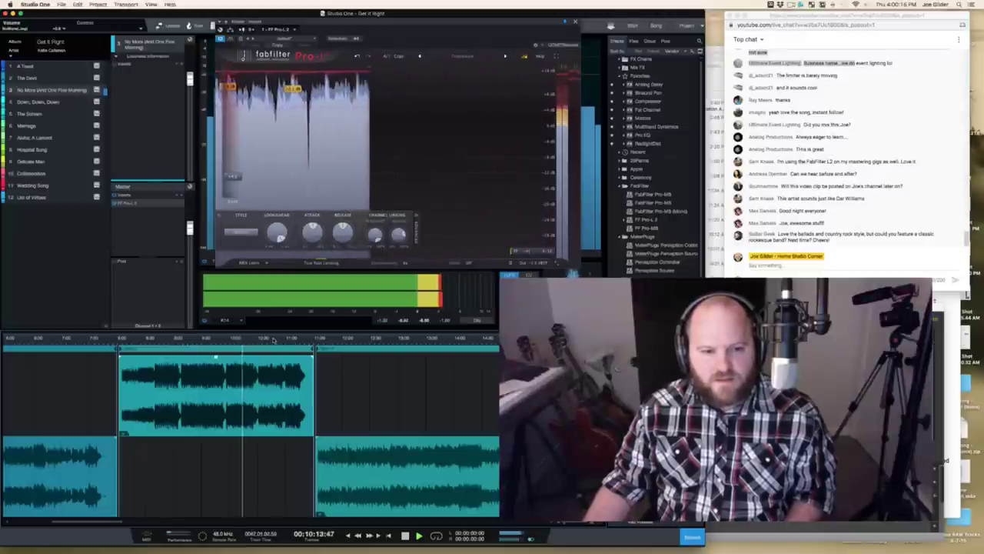
left_click(273, 340)
left_click(293, 339)
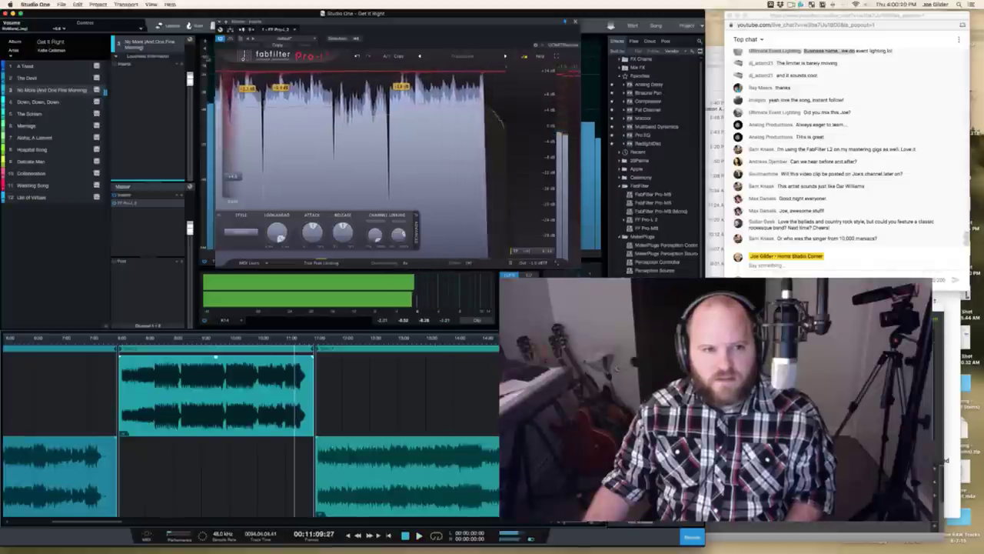
key("space")
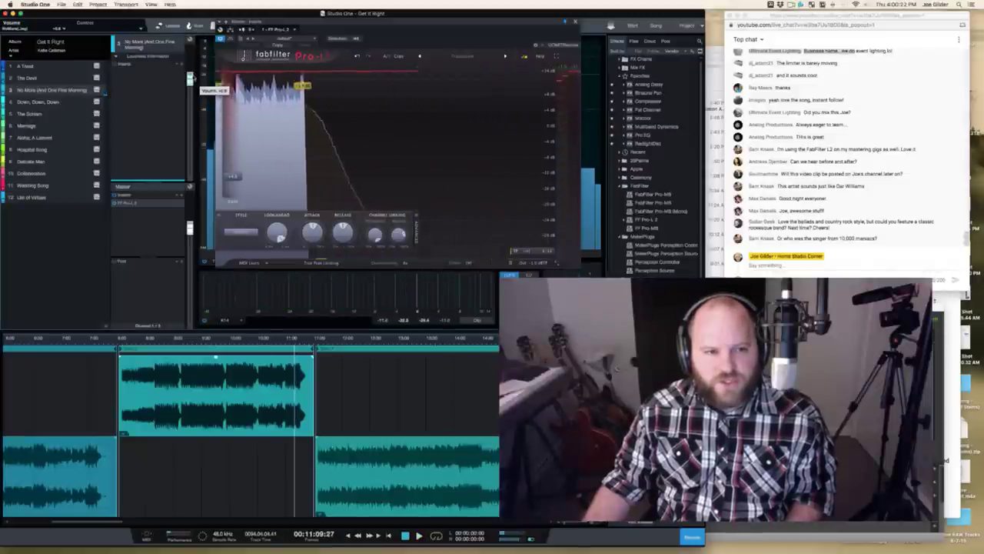
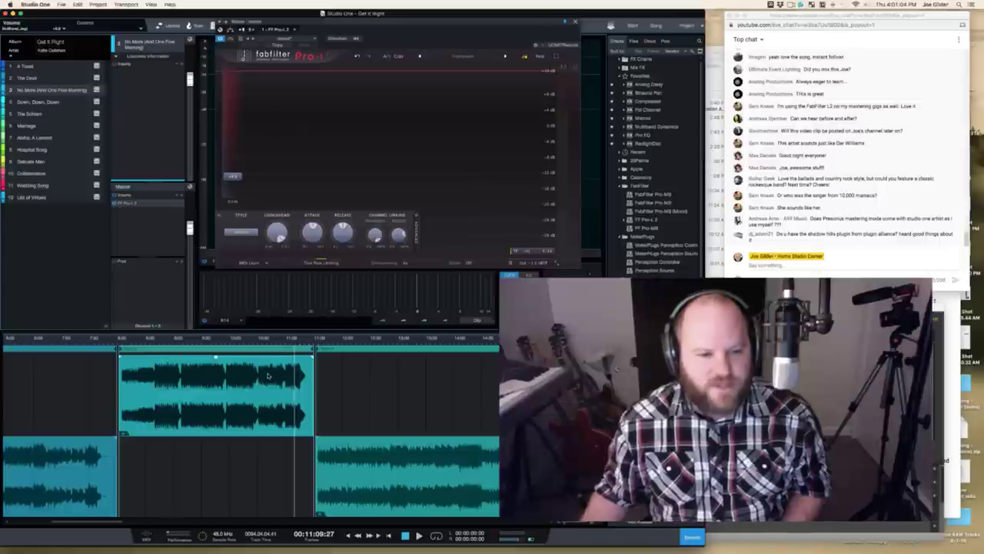
Step: Replay No More (And One Fine Morning) from about 9:18 to judge its tone and level
scroll(250, 394, "left", 10)
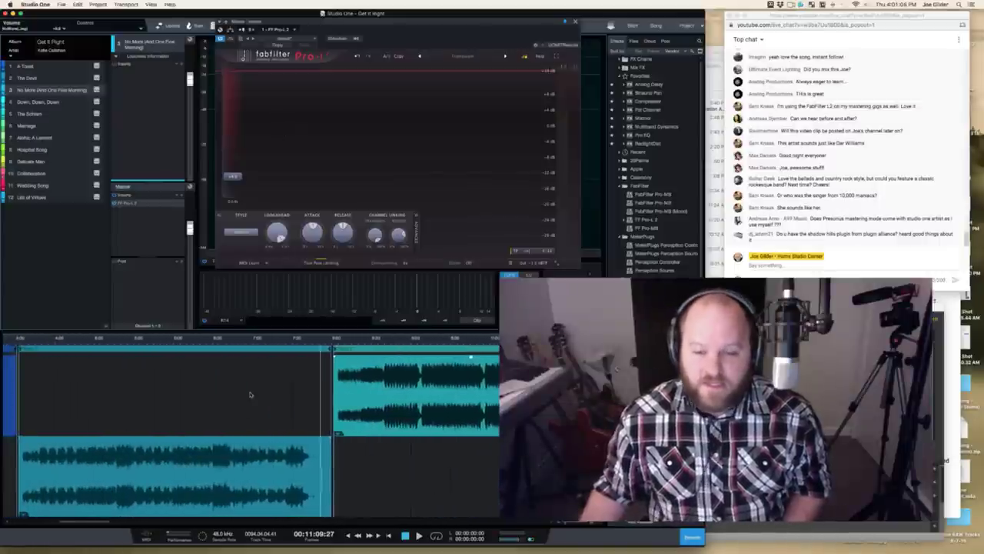
scroll(250, 394, "down", 5)
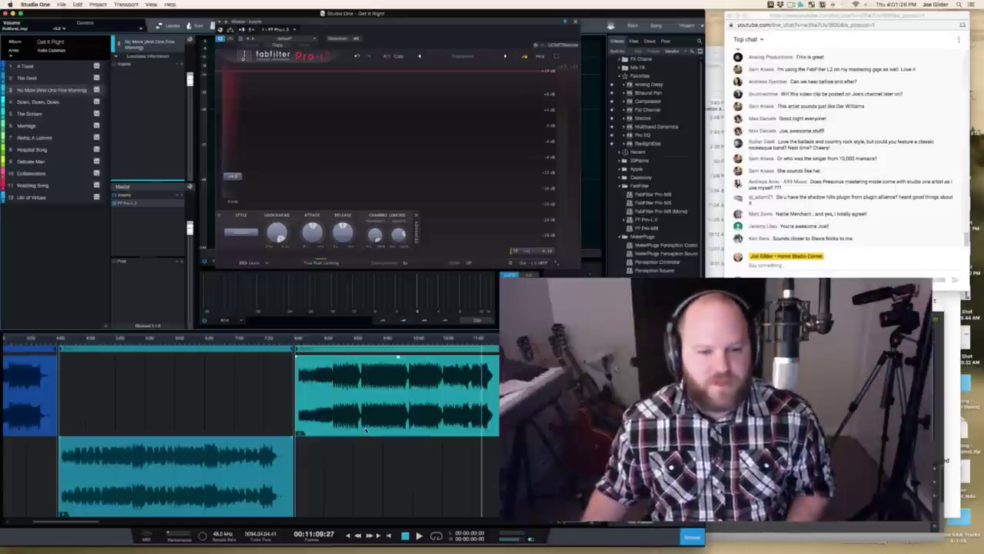
left_click(378, 336)
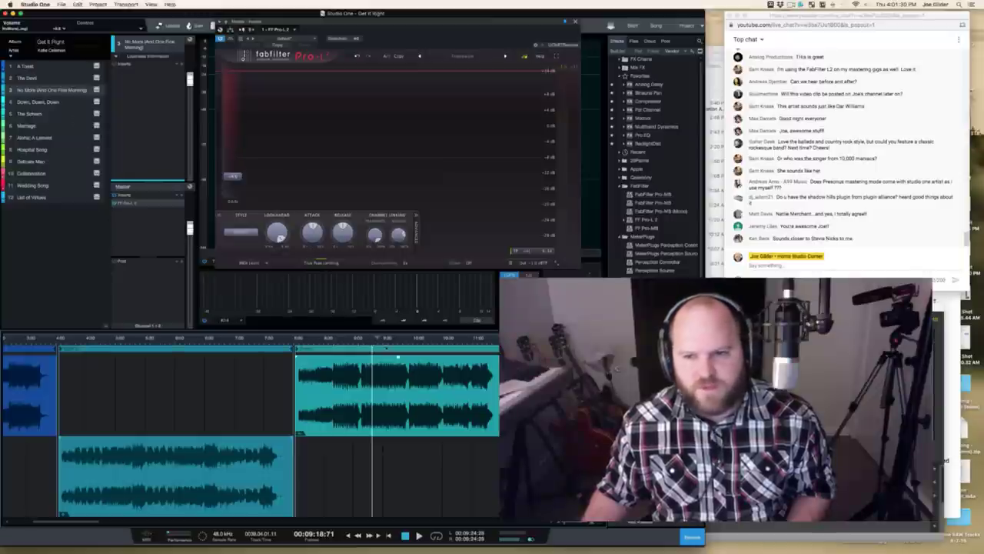
key("space")
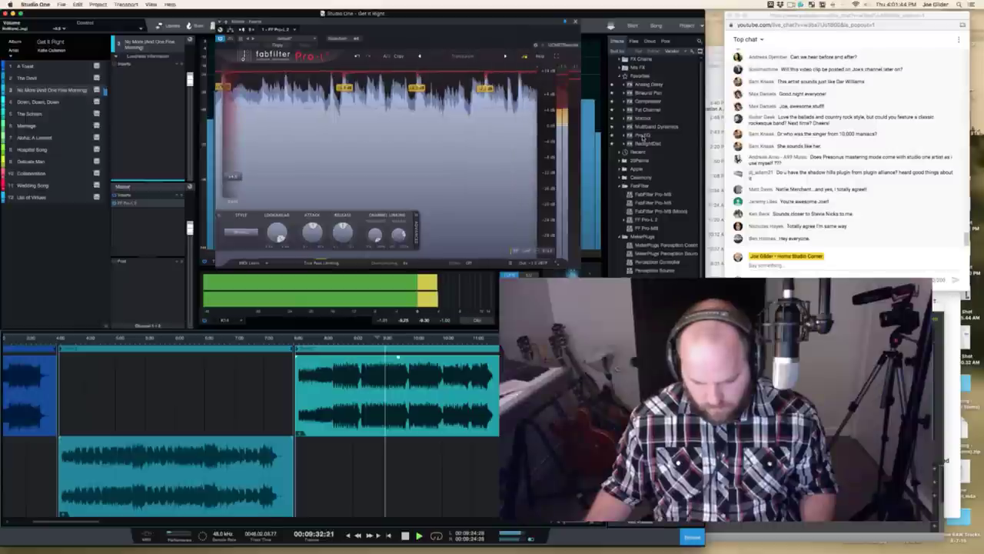
key("space")
key("space")
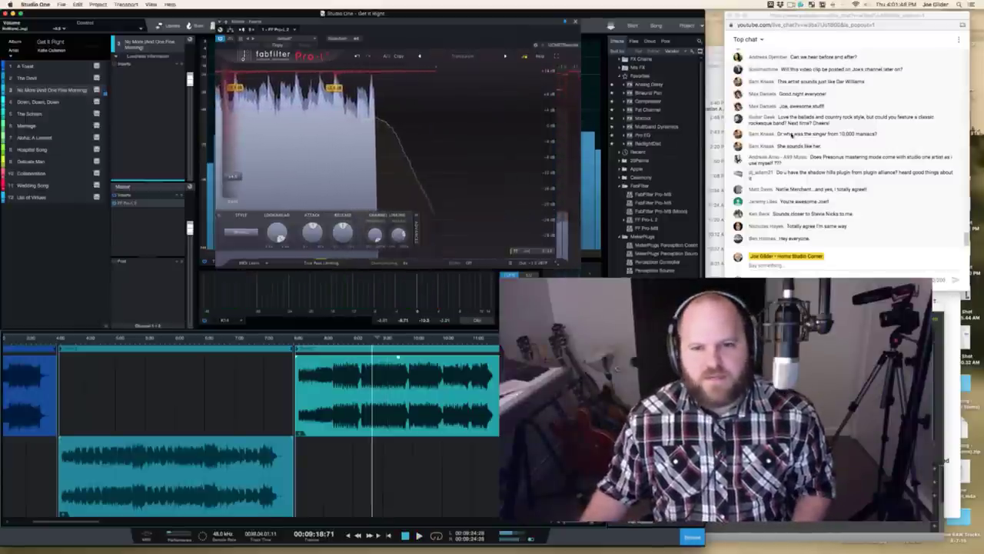
Step: Insert Multiband Dynamics on No More (And One Fine Morning) and lower the mid band's low threshold to about -17 dB during playback
left_click_drag(677, 127, 154, 91)
key("space")
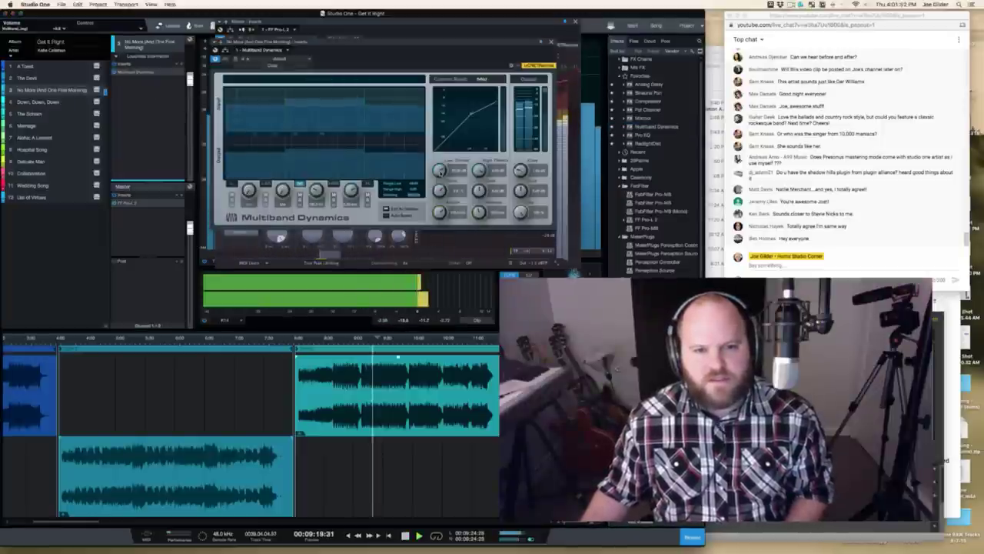
key("space")
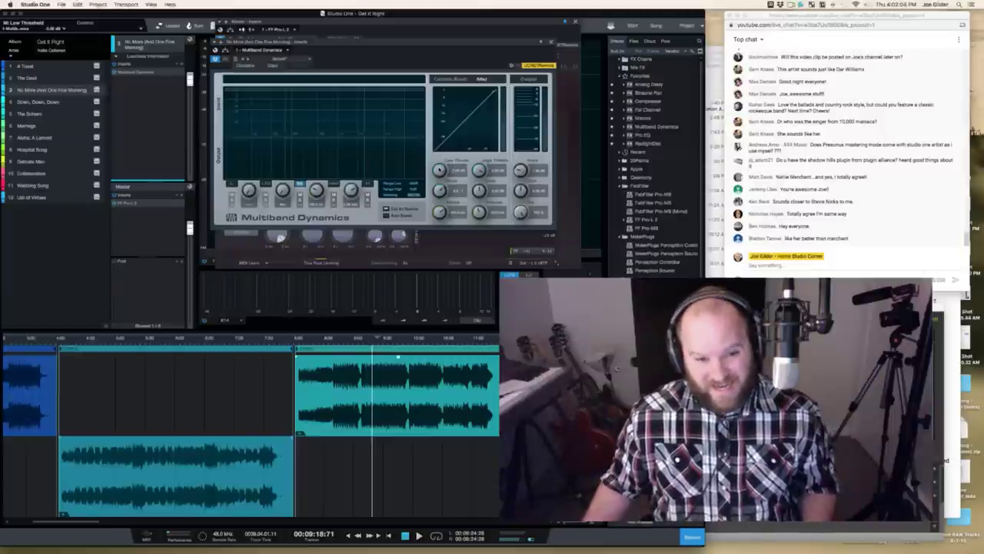
left_click_drag(441, 170, 440, 175)
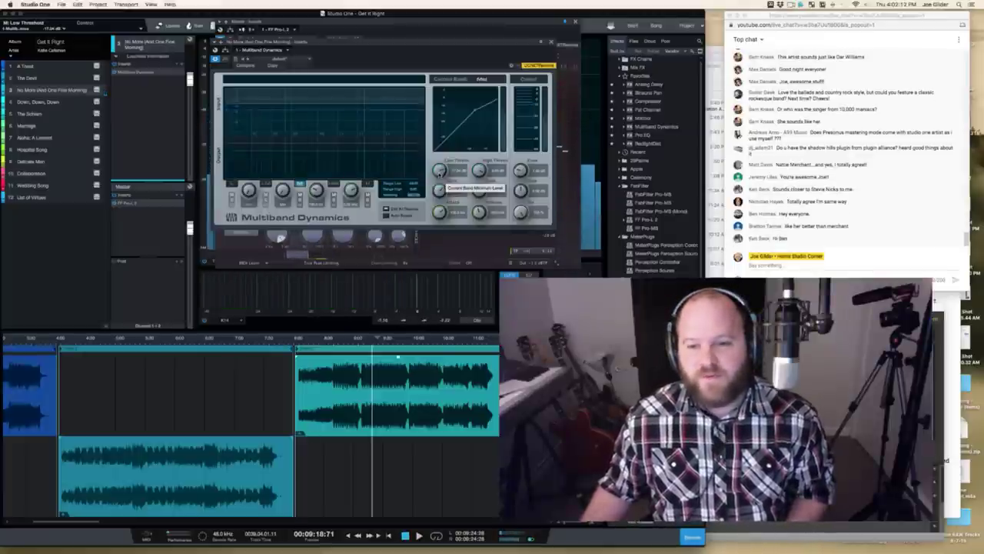
Step: Raise the mid band's low threshold to about -14 dB and compare the song with Multiband Dynamics bypassed and active
key("space")
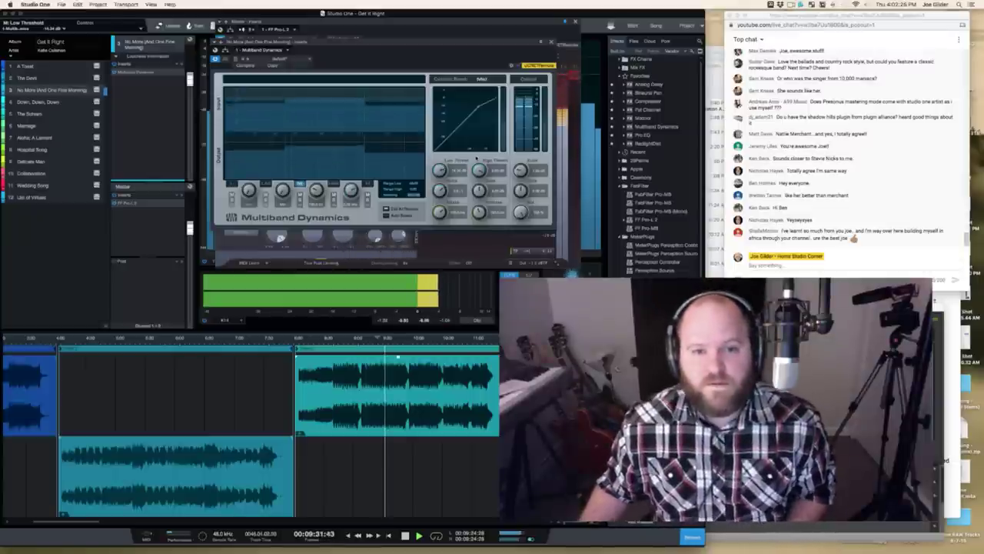
left_click(216, 60)
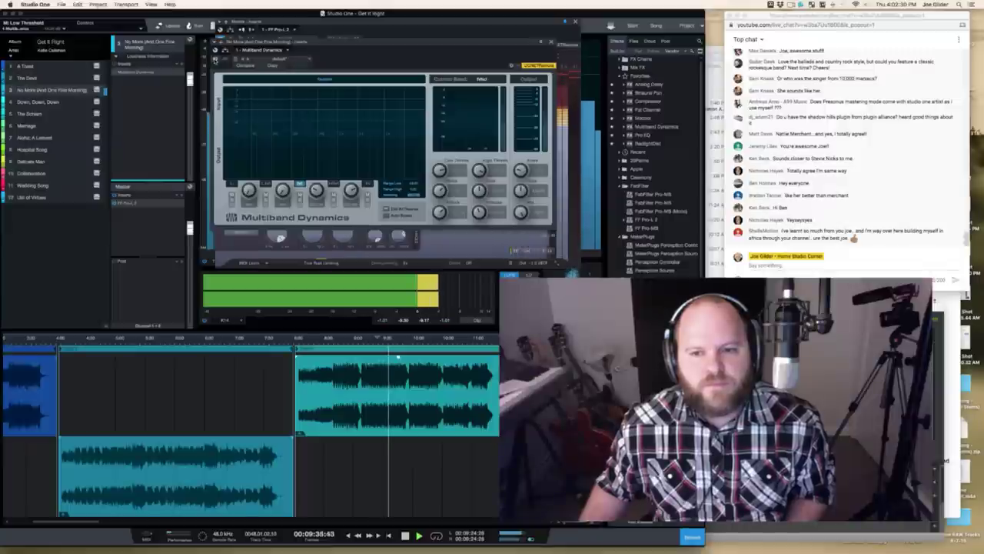
left_click(216, 59)
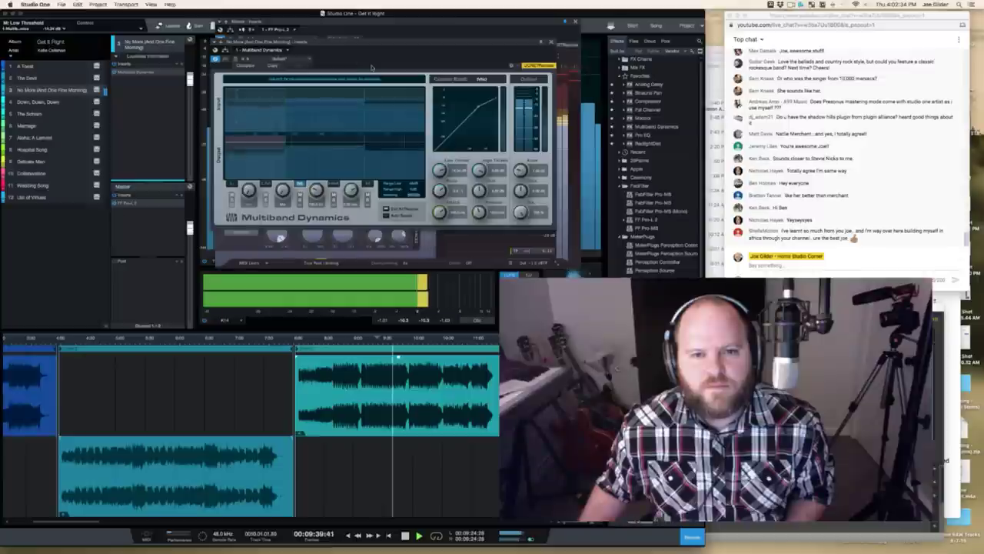
Step: Insert Pro EQ ahead of Multiband Dynamics on No More (And One Fine Morning), enable its low-cut filter, and play the result
key("space")
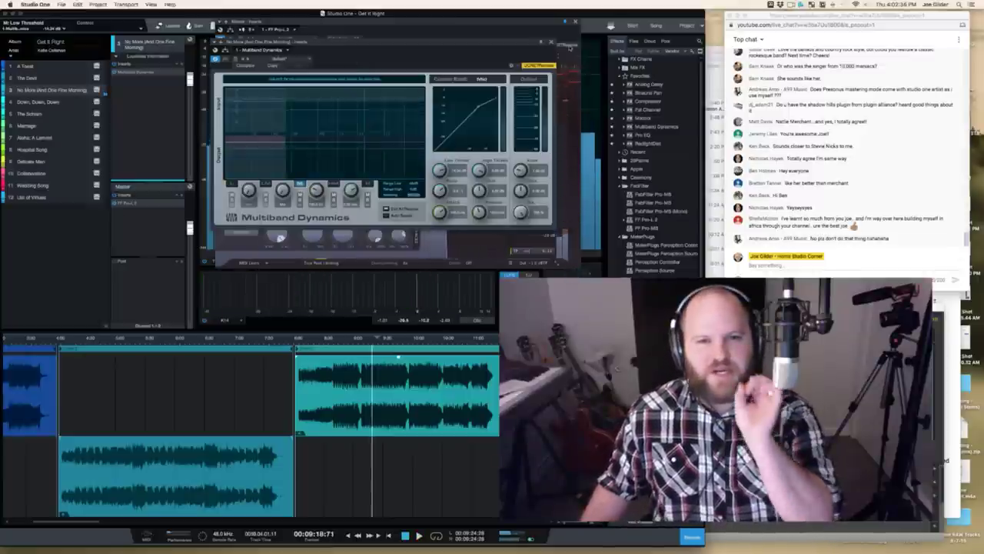
left_click(569, 47)
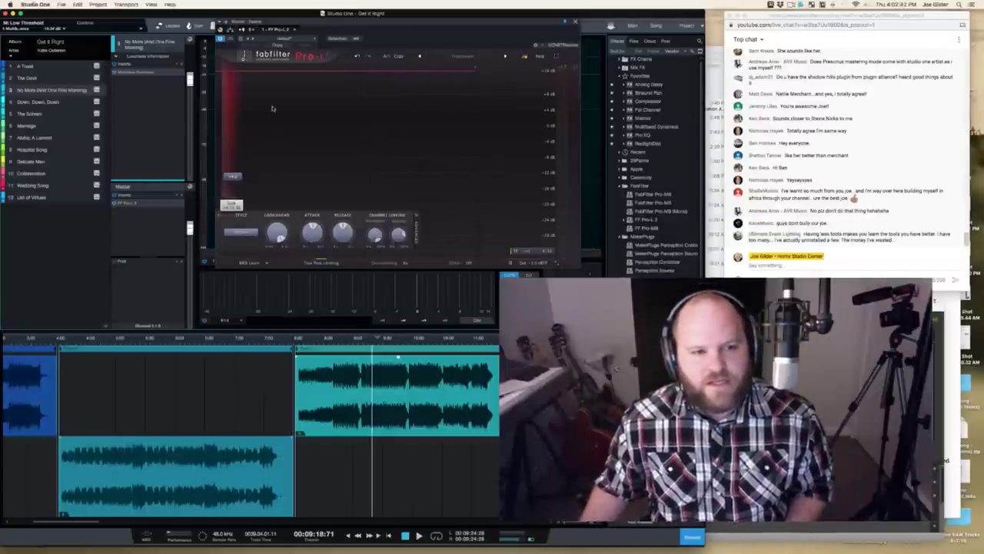
left_click(35, 80)
left_click(37, 90)
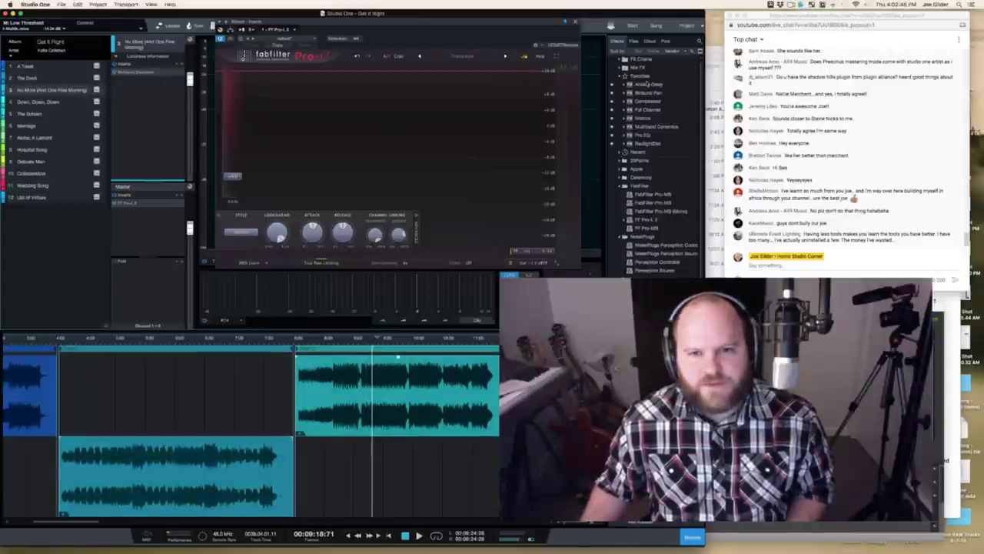
left_click_drag(640, 135, 138, 74)
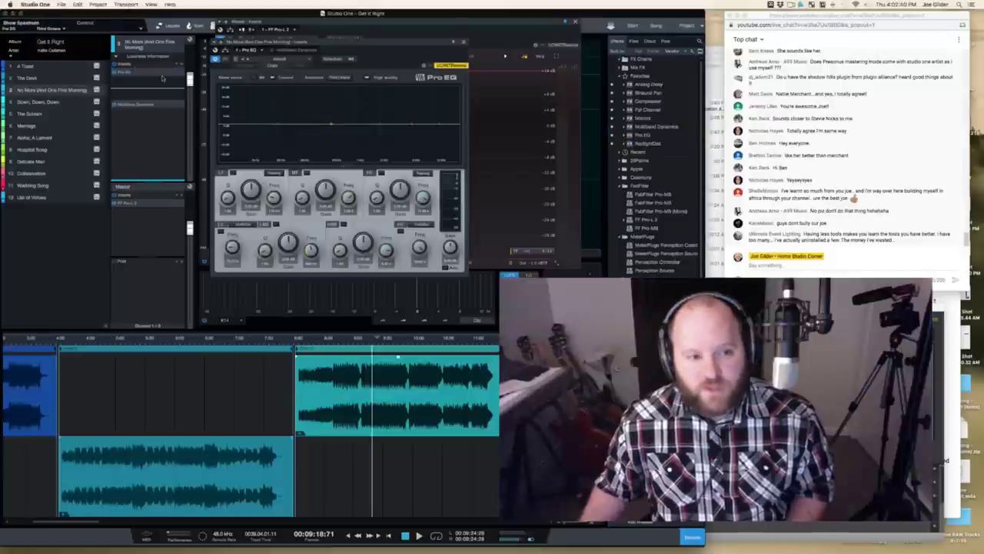
left_click(221, 231)
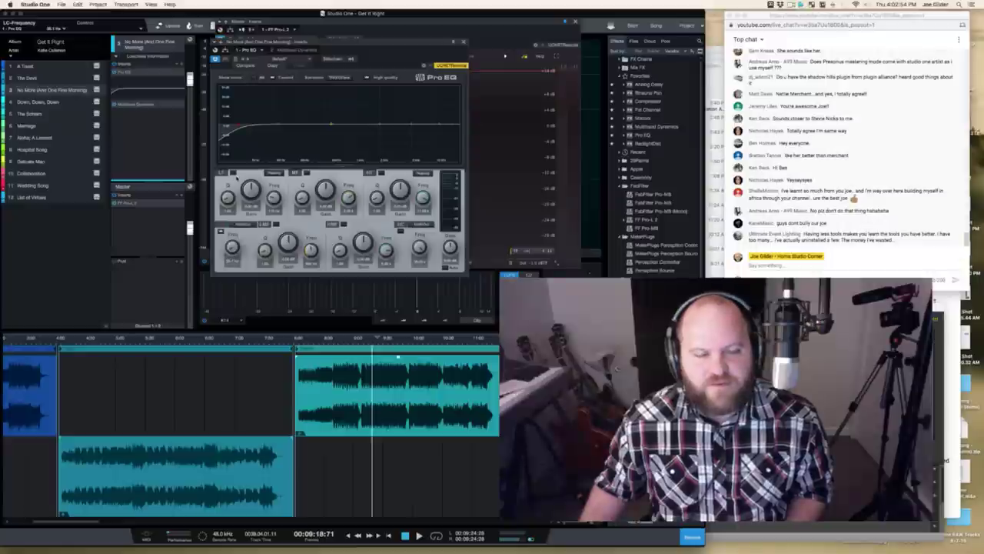
key("space")
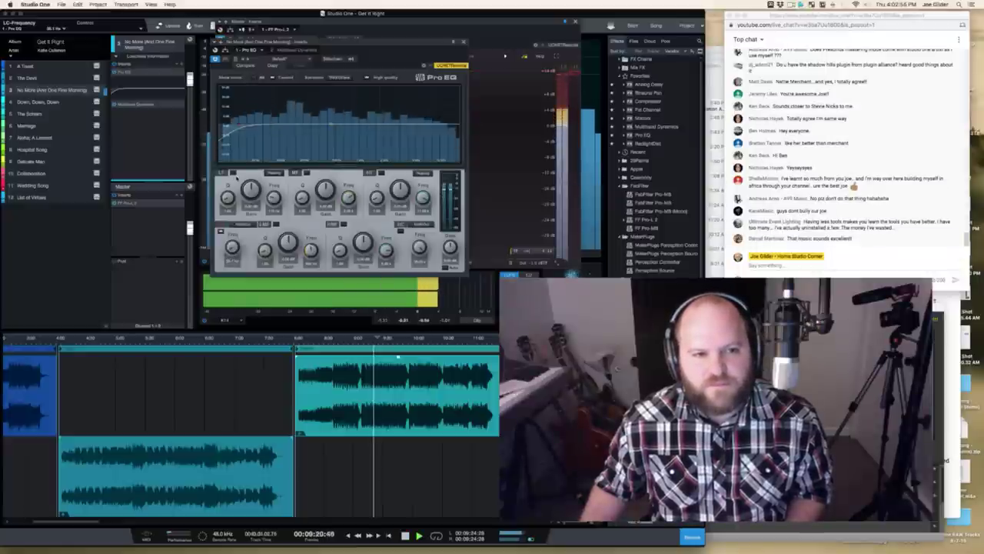
key("space")
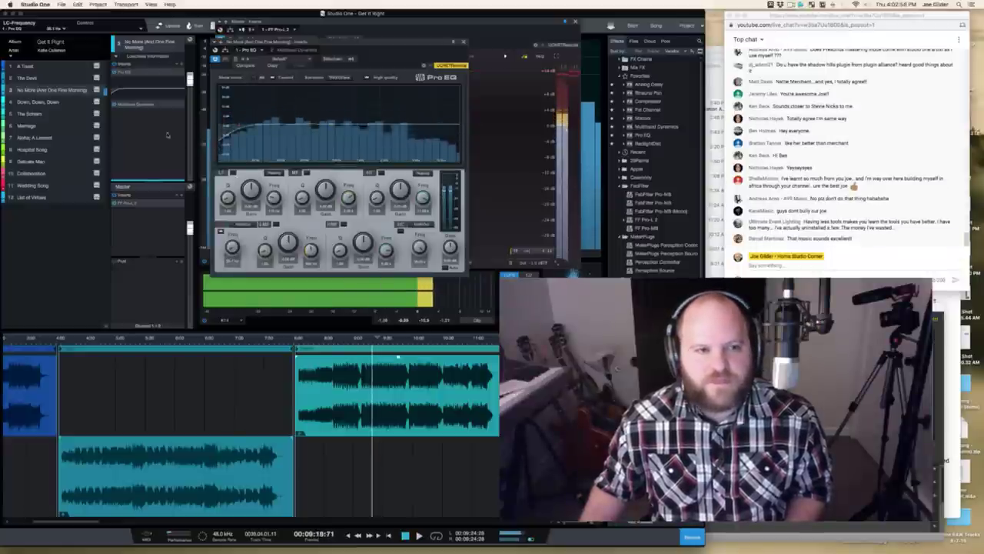
Step: Reopen Multiband Dynamics and examine the high-mid and mid bands while playing the song from about 9:18
left_click(134, 104)
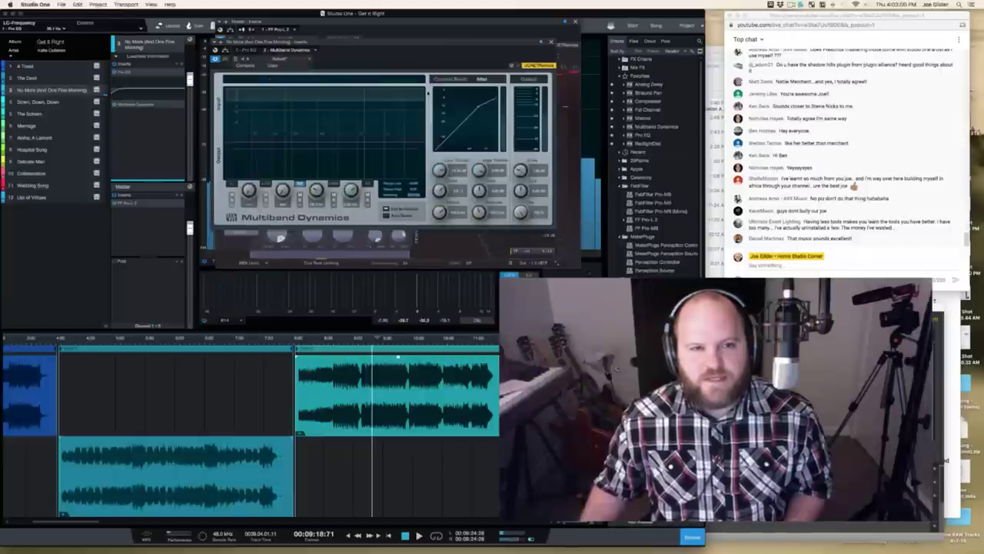
left_click_drag(411, 41, 333, 41)
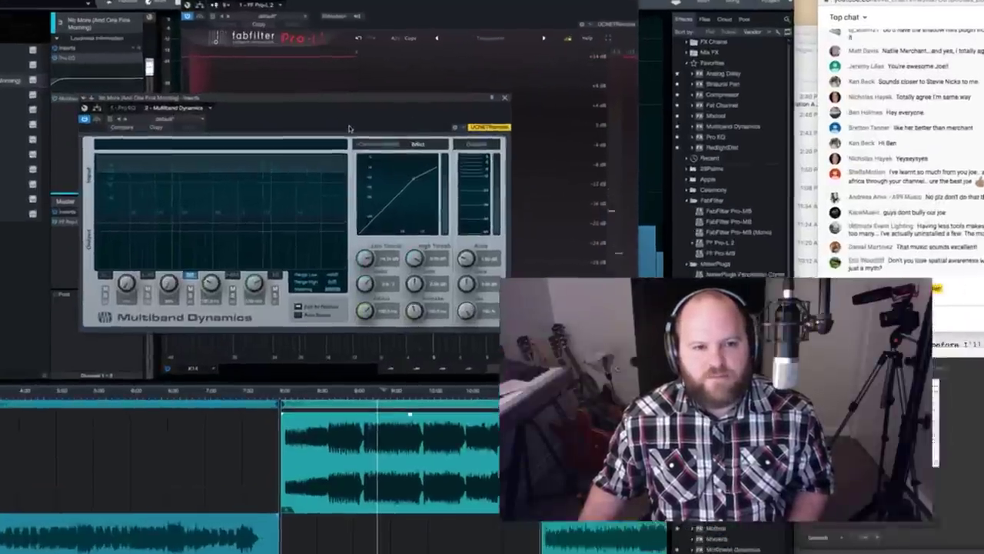
key("space")
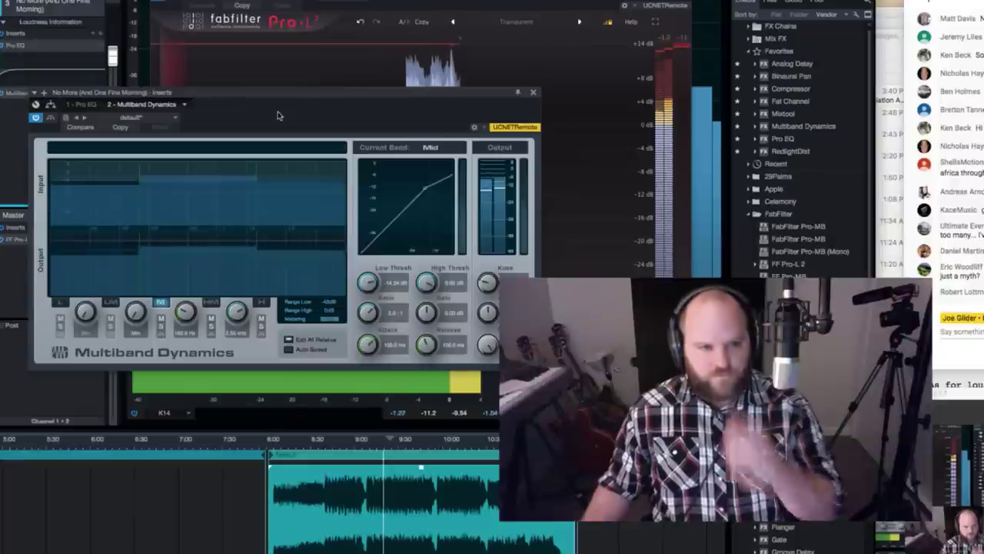
left_click(227, 208)
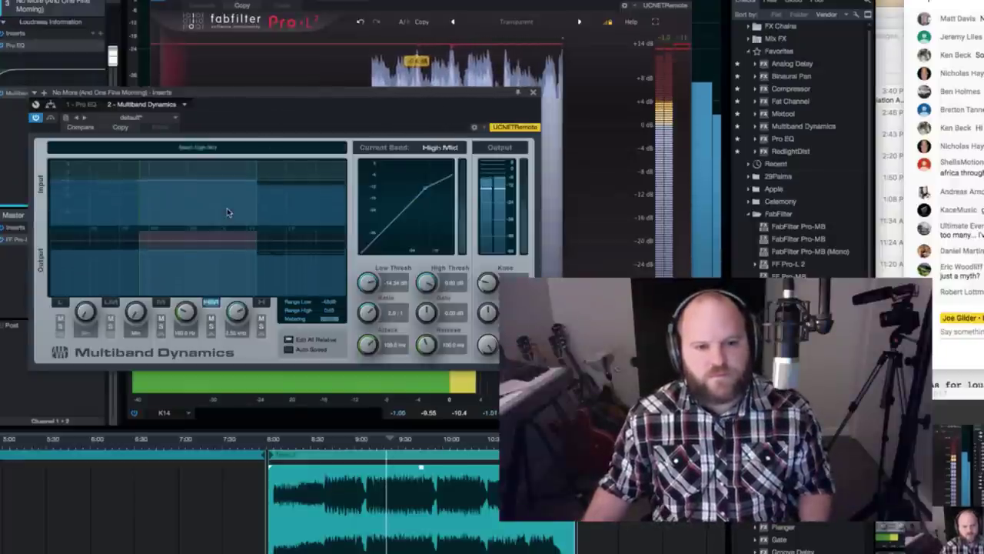
left_click(101, 216)
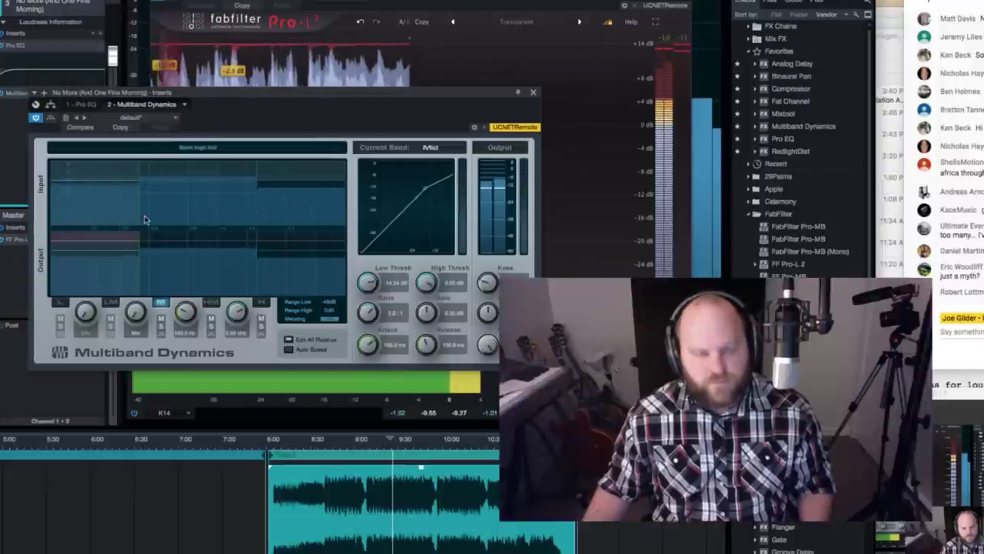
Step: Mute the high-mid band to audition the song without it, unmute it, and review the mid and high-mid band settings
left_click(196, 224)
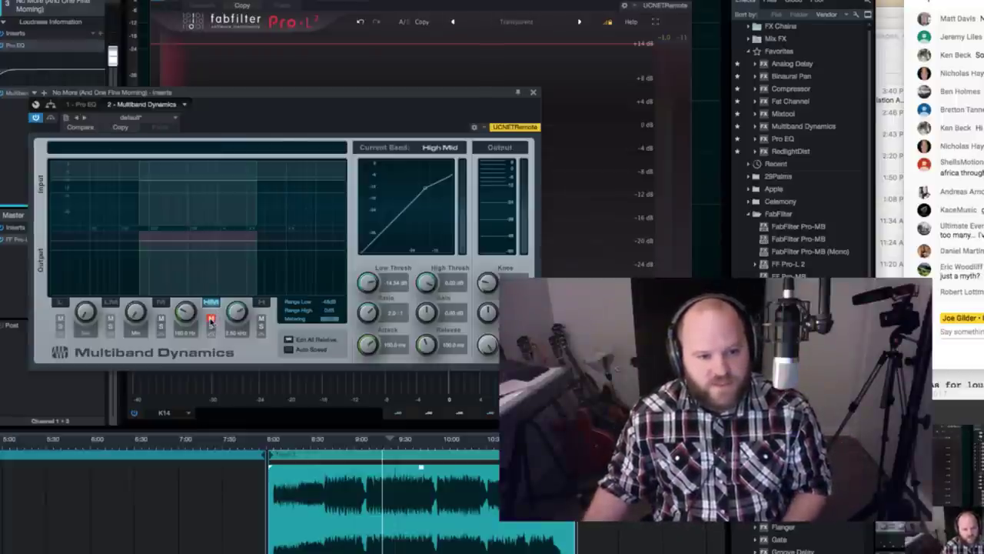
key("space")
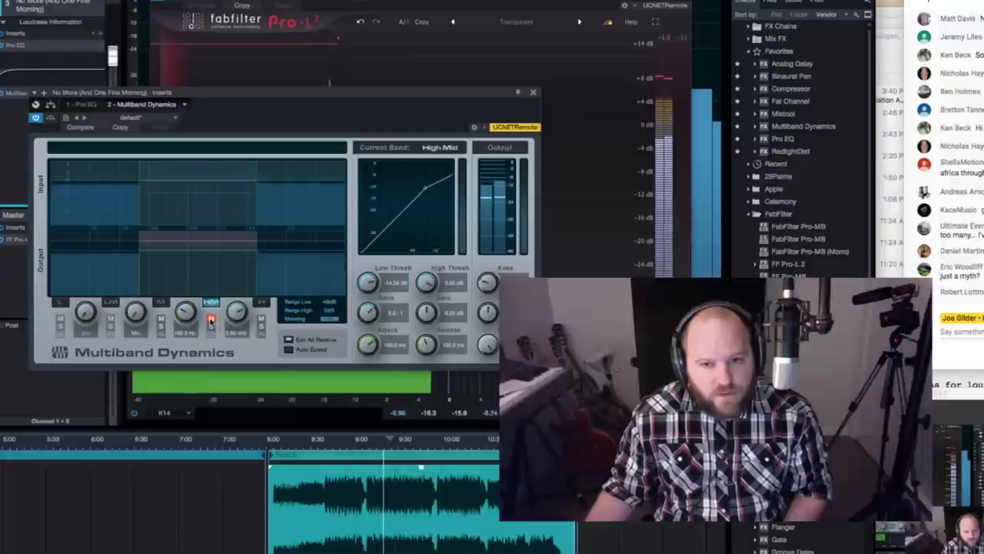
left_click(210, 321)
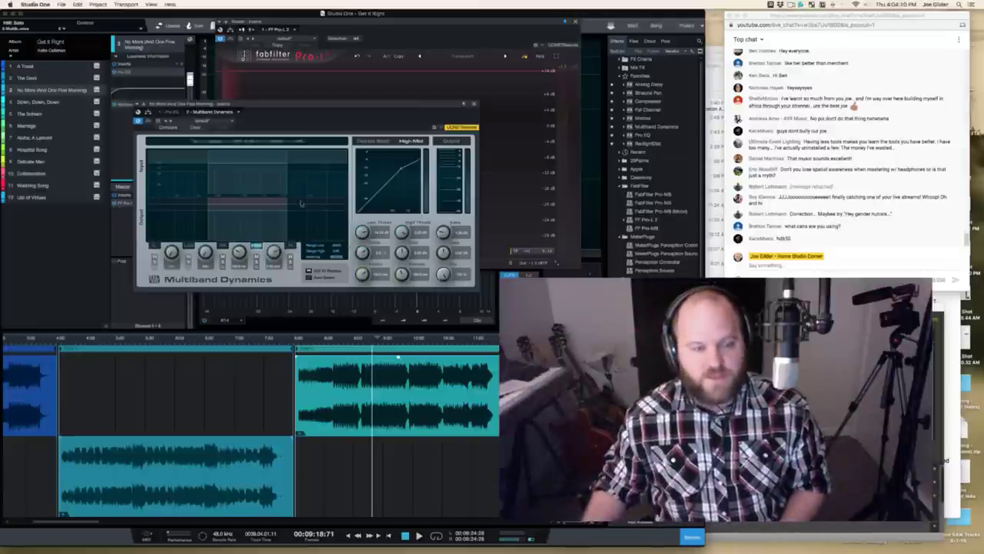
left_click(197, 181)
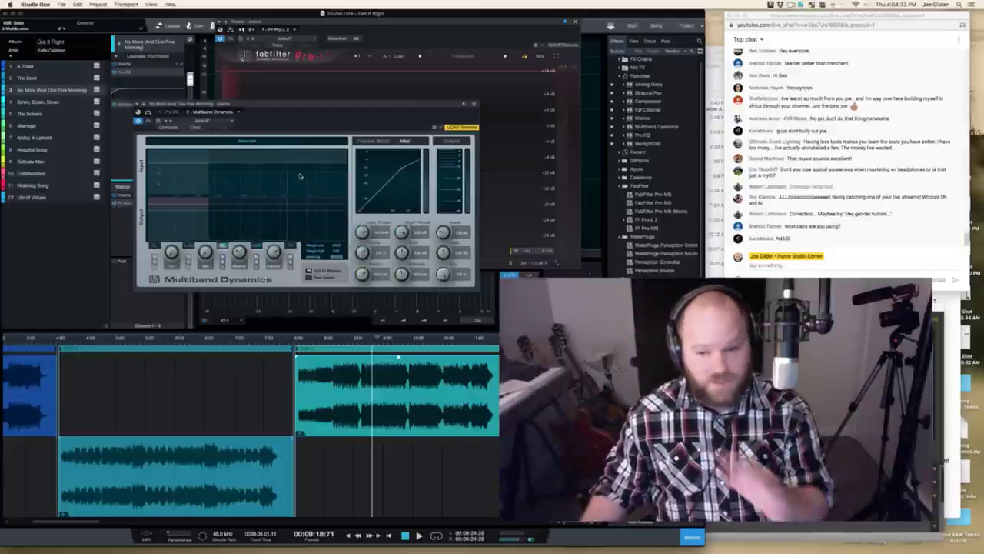
left_click(267, 177)
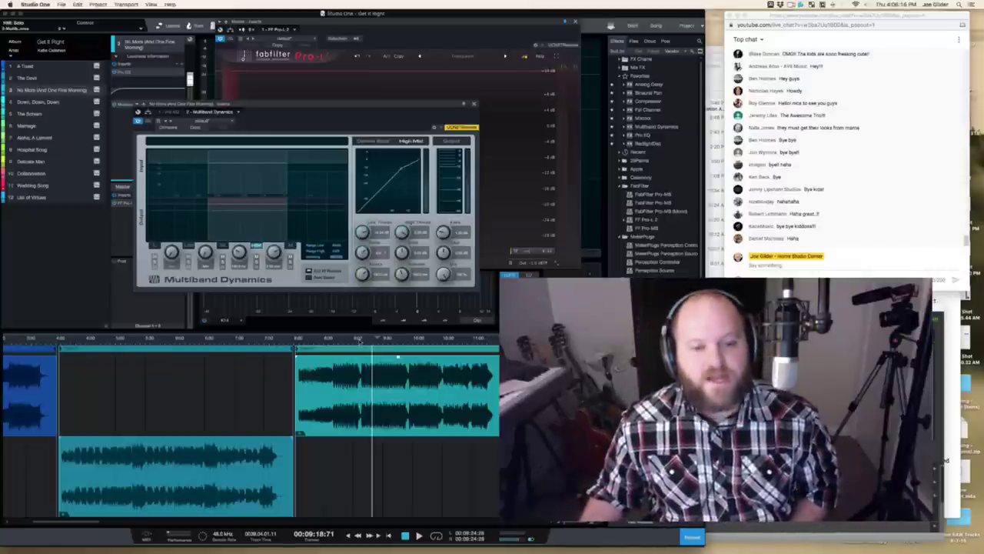
Step: Play the song from about 9:13 and compare it with Multiband Dynamics bypassed and active
left_click(367, 340)
key("space")
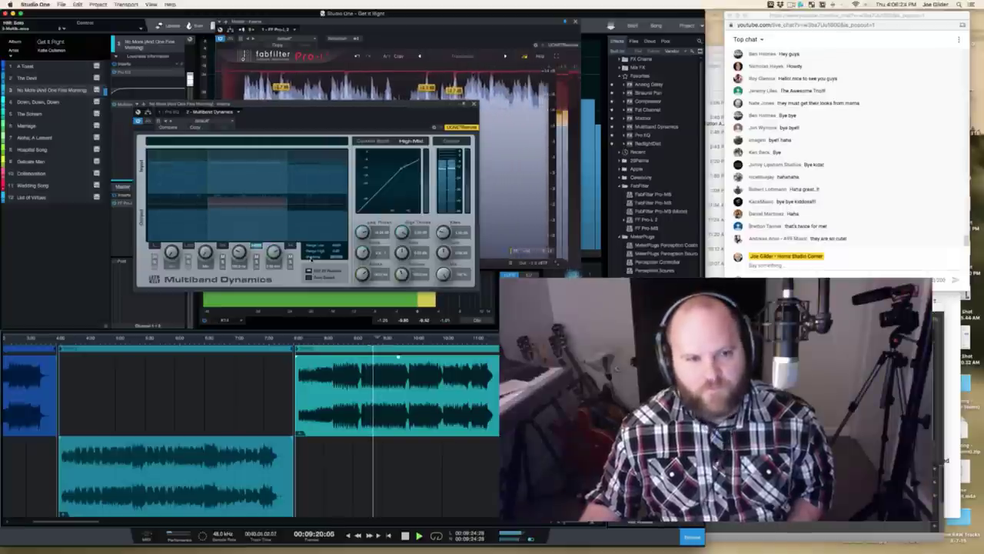
left_click(141, 121)
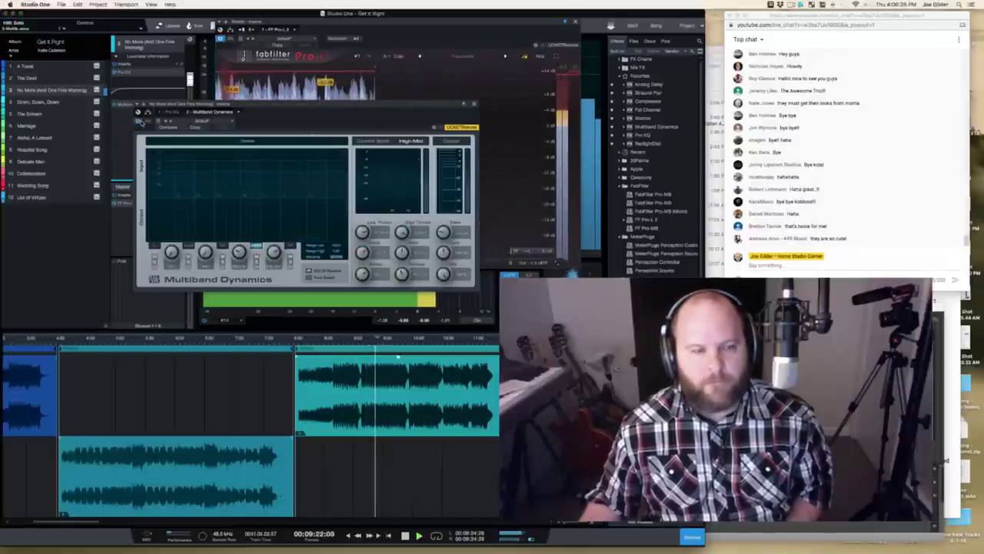
left_click(140, 121)
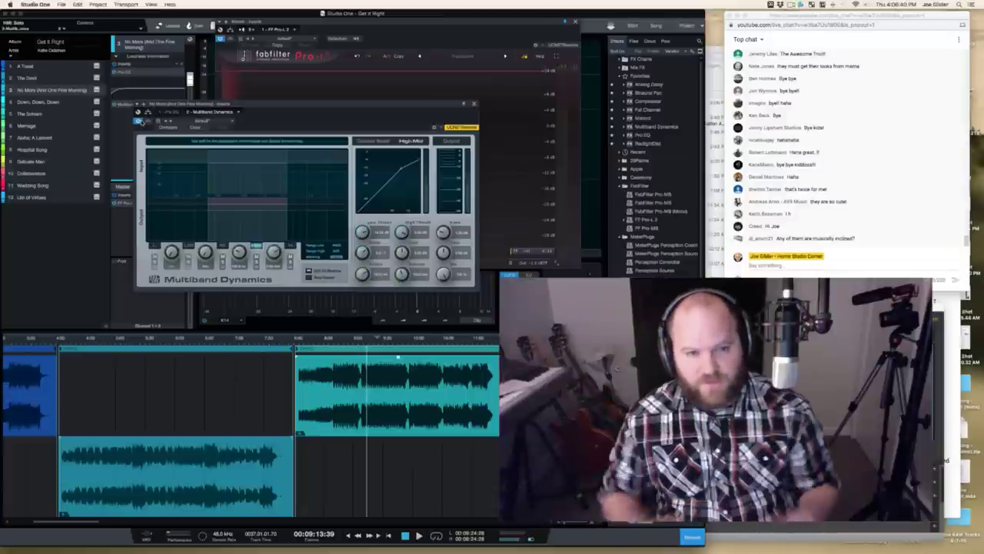
Step: Replay the passage starting with Multiband Dynamics bypassed, toggle it repeatedly to judge the compression, and leave it enabled
left_click(140, 122)
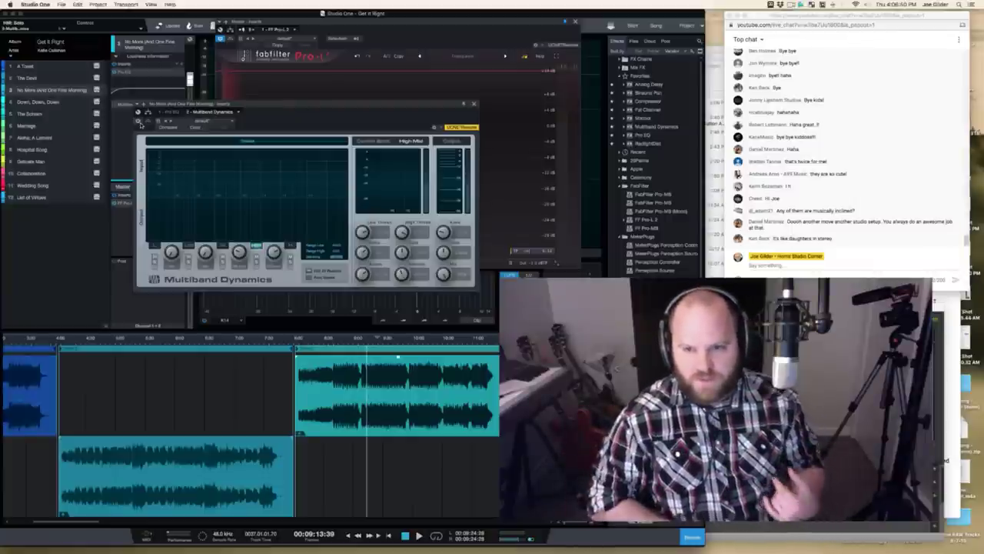
key("space")
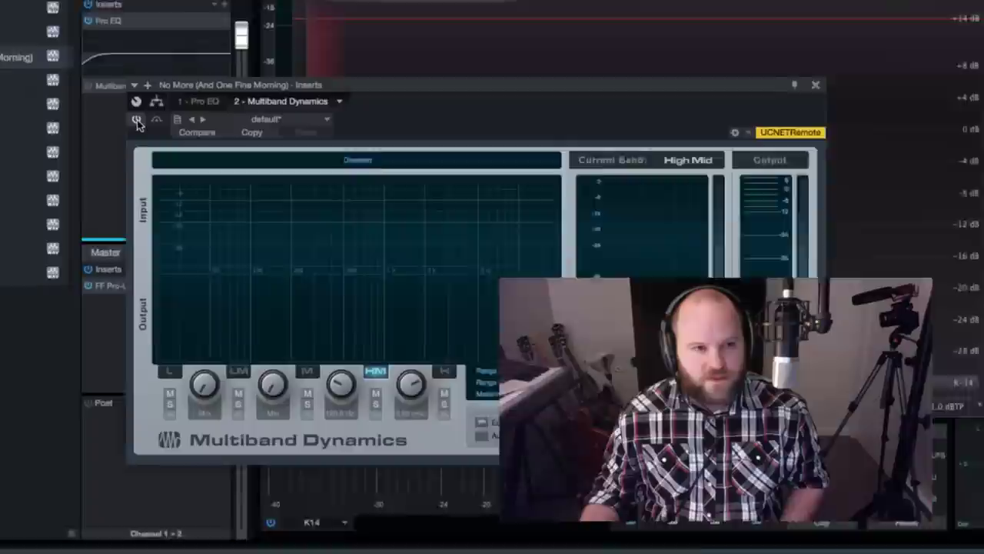
left_click(138, 121)
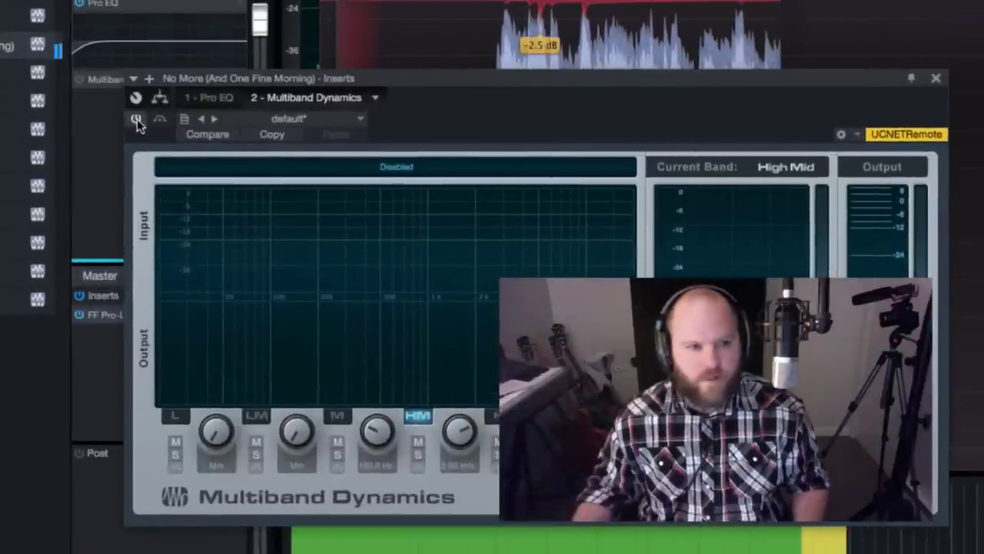
left_click(137, 121)
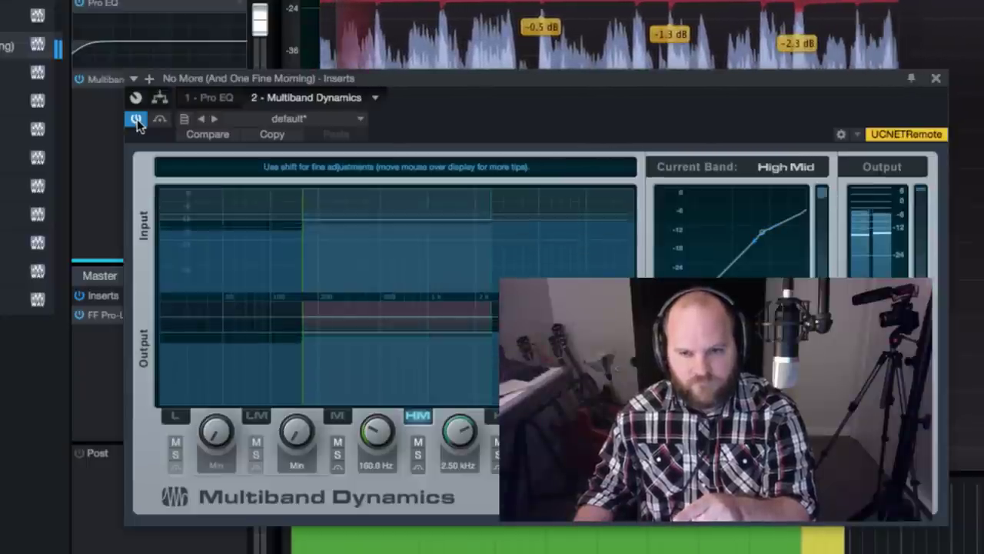
left_click(136, 120)
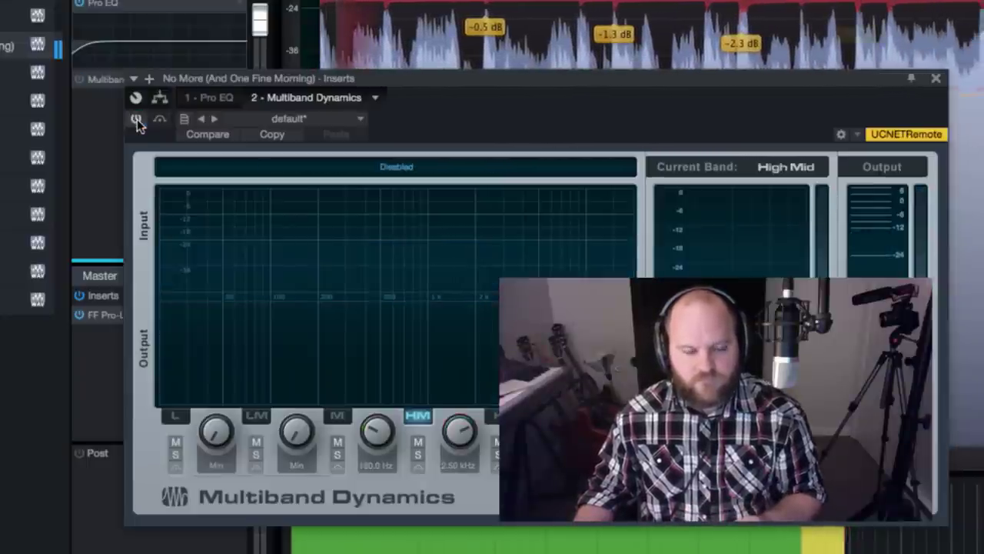
left_click(136, 120)
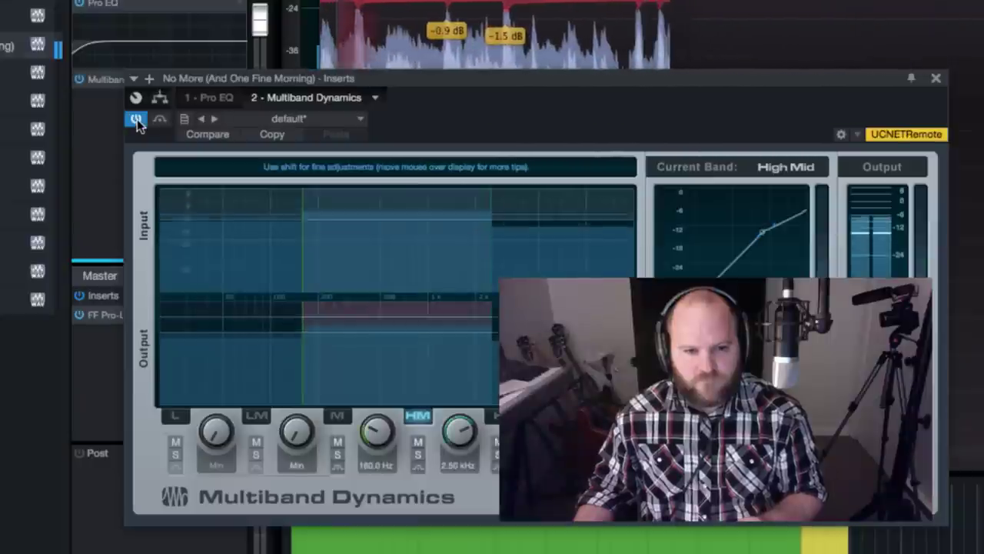
left_click(136, 120)
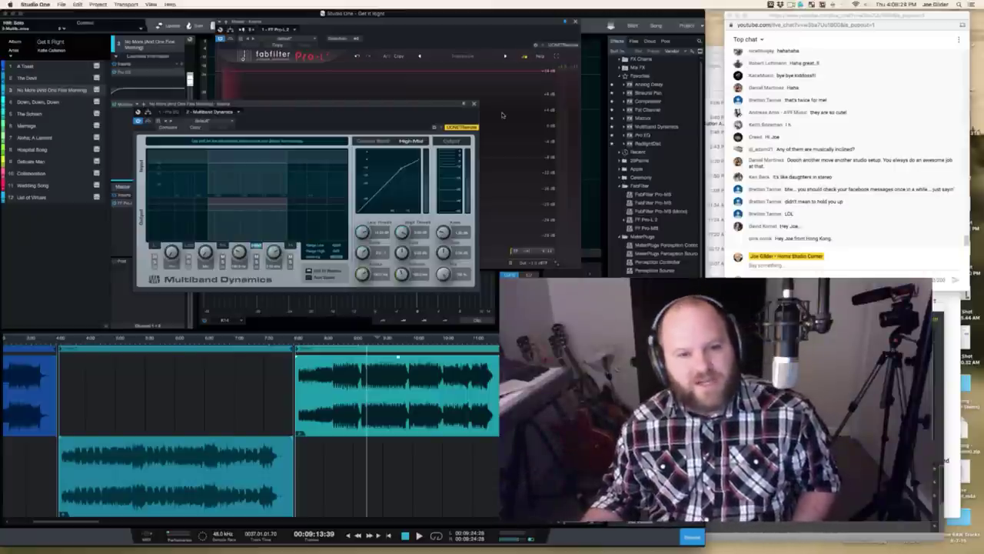
Step: Close Multiband Dynamics and copy the Fat Channel insert from The Devil to No More (And One Fine Morning)
left_click(476, 104)
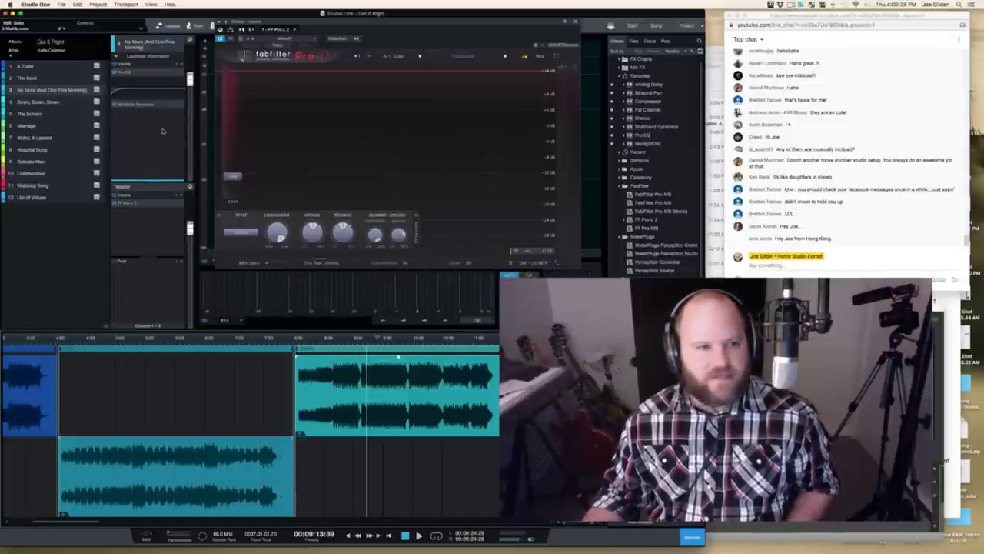
key("space")
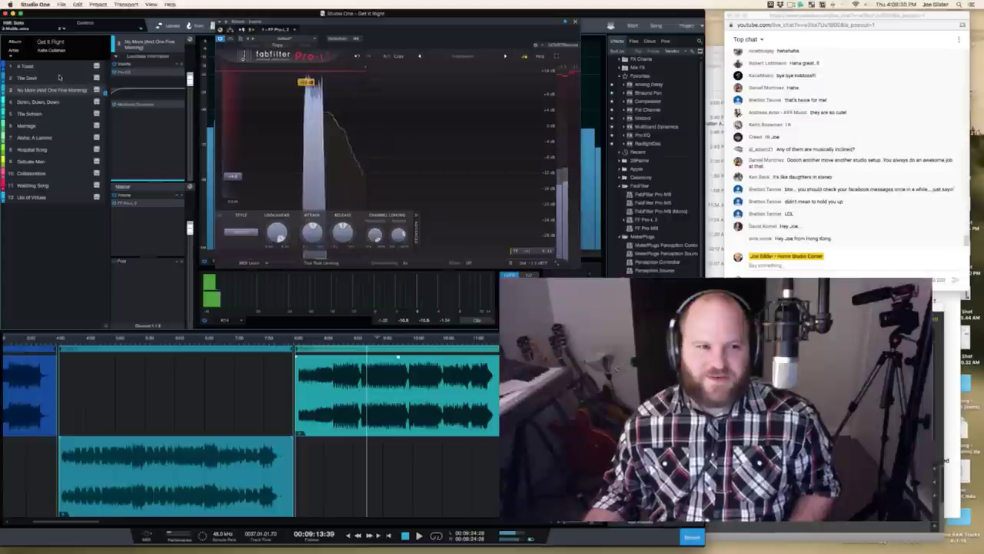
left_click_drag(59, 77, 50, 91)
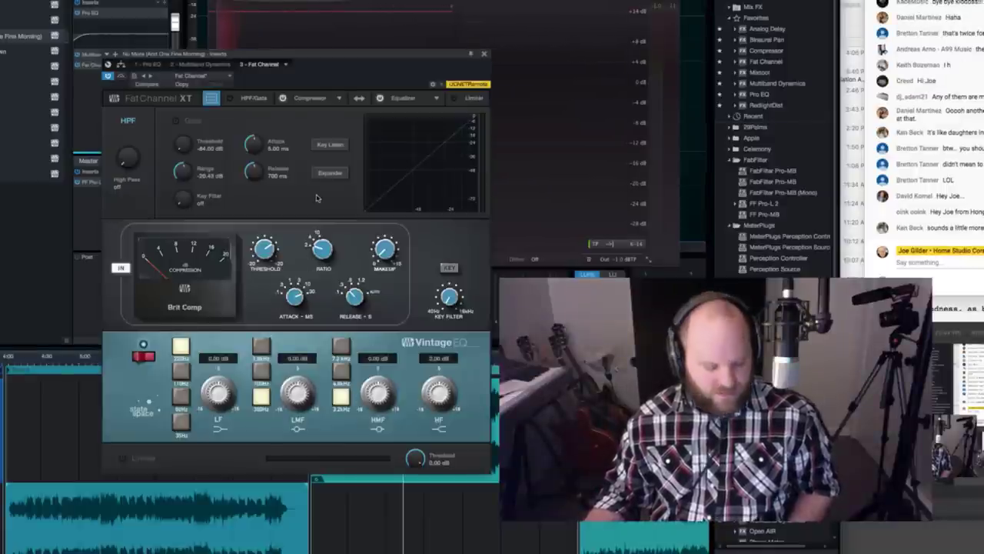
Step: Play No More (And One Fine Morning) and compare it with Fat Channel's Brit Comp compressor switched in and out
key("space")
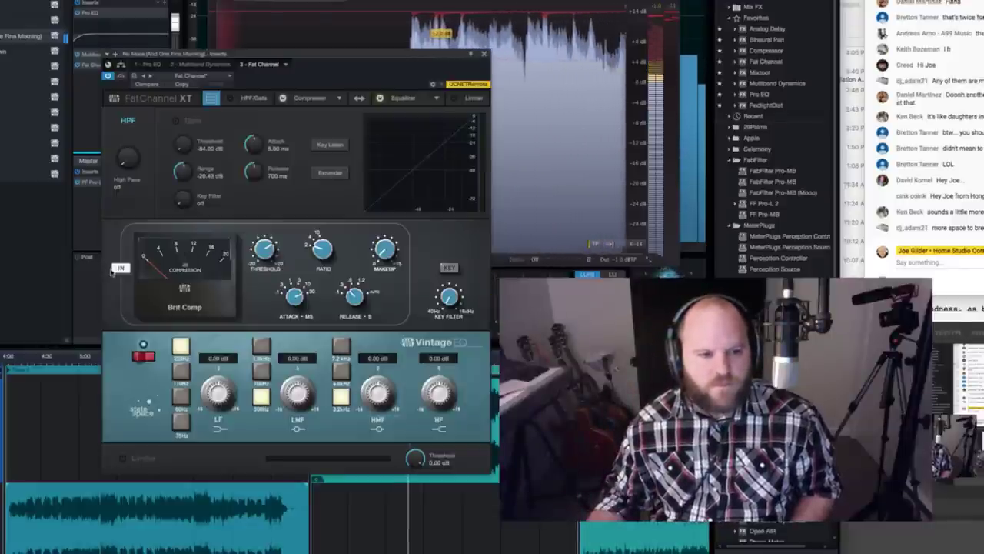
left_click(120, 267)
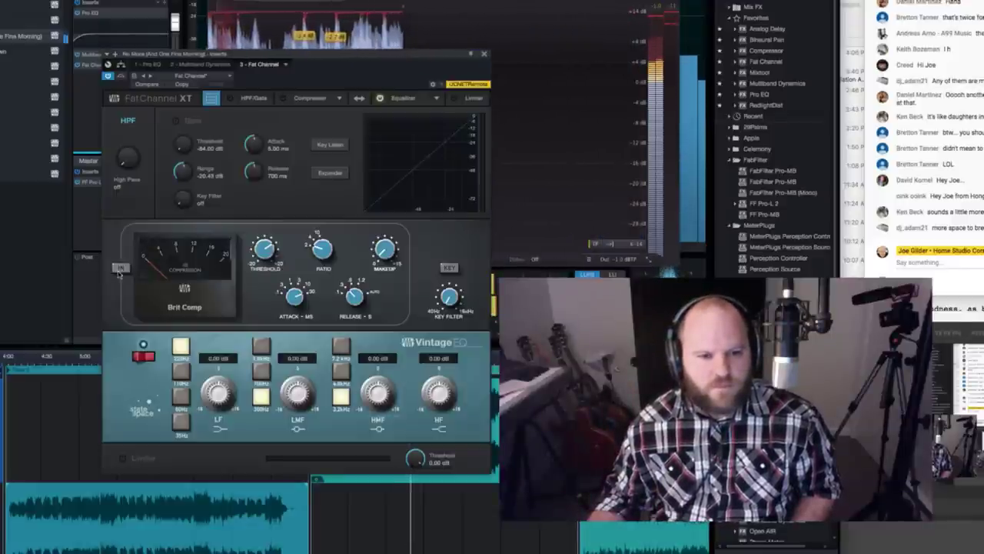
left_click(120, 268)
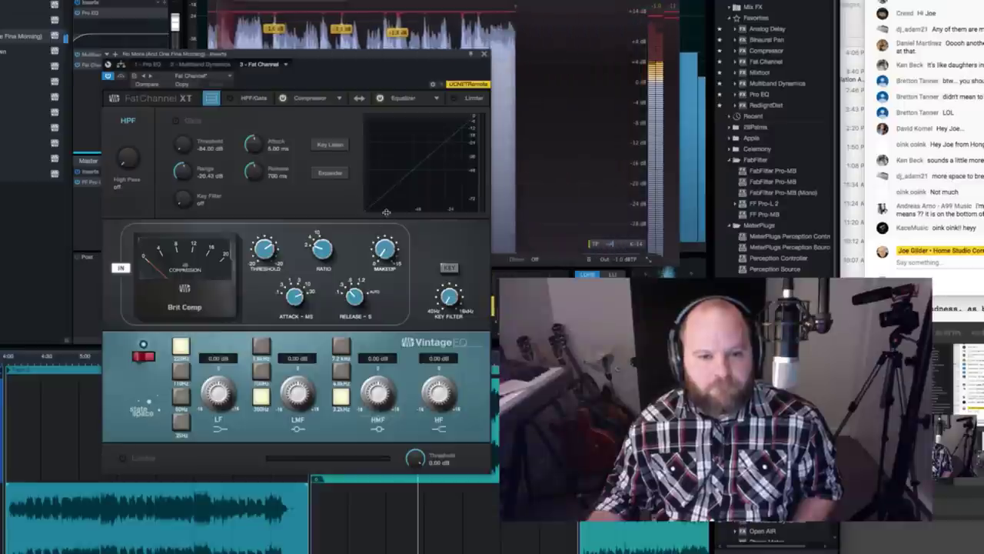
left_click(115, 268)
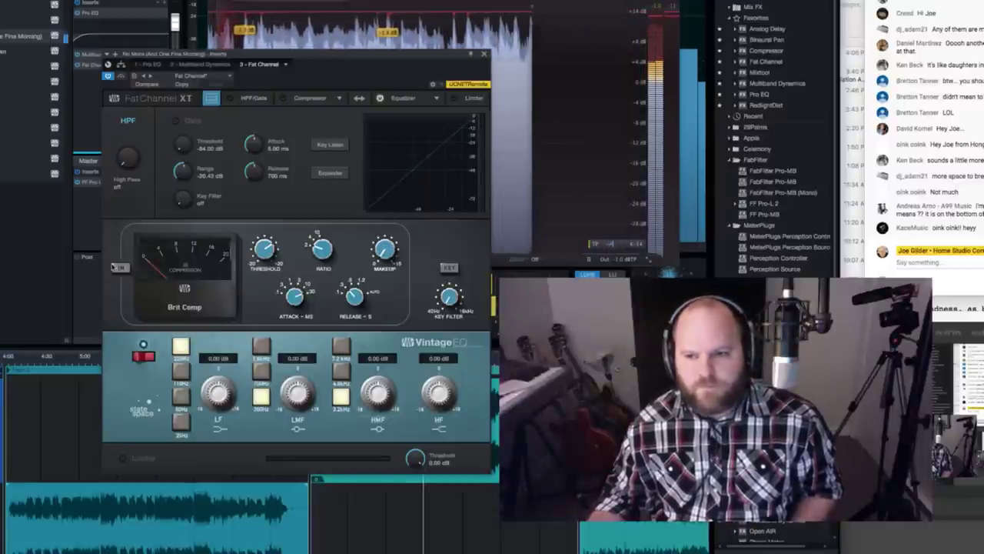
left_click(115, 268)
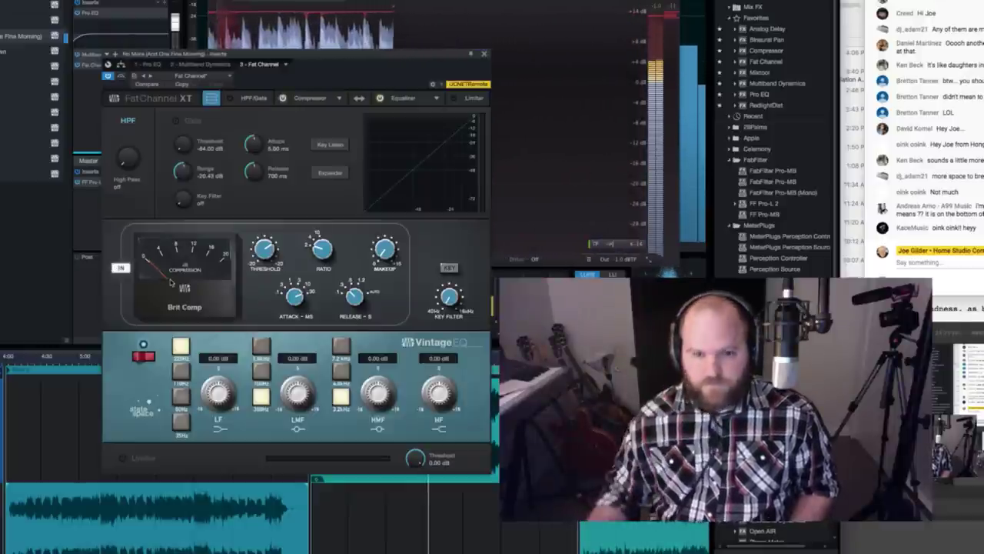
Step: Set Fat Channel's Vintage EQ high-mid band to 7.2 kHz, the LMF gain to -0.96 dB and HF to 0.80 dB, and close the insert
left_click(341, 348)
mouse_move(378, 388)
left_mouse_down()
mouse_move(378, 375)
mouse_move(381, 391)
left_mouse_up()
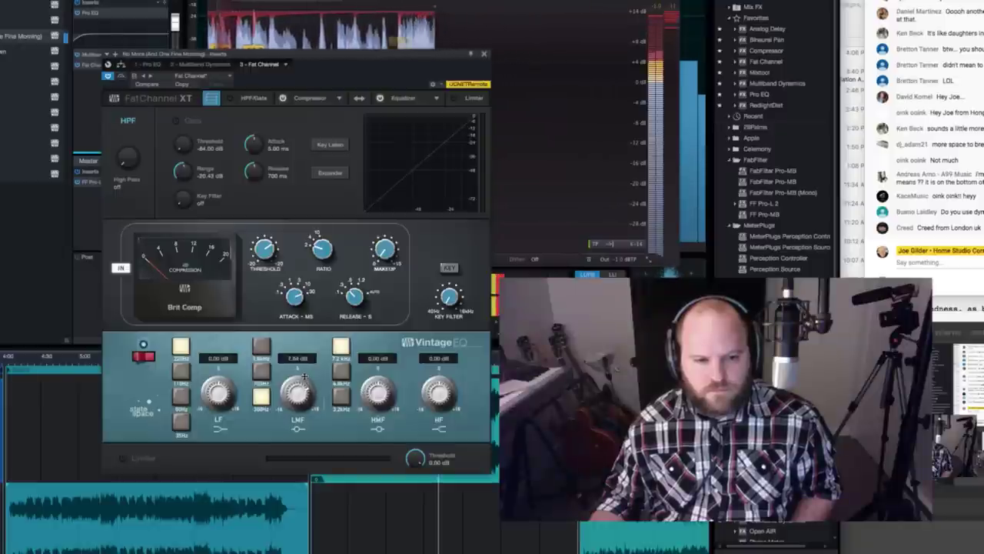
left_click_drag(298, 416, 297, 419)
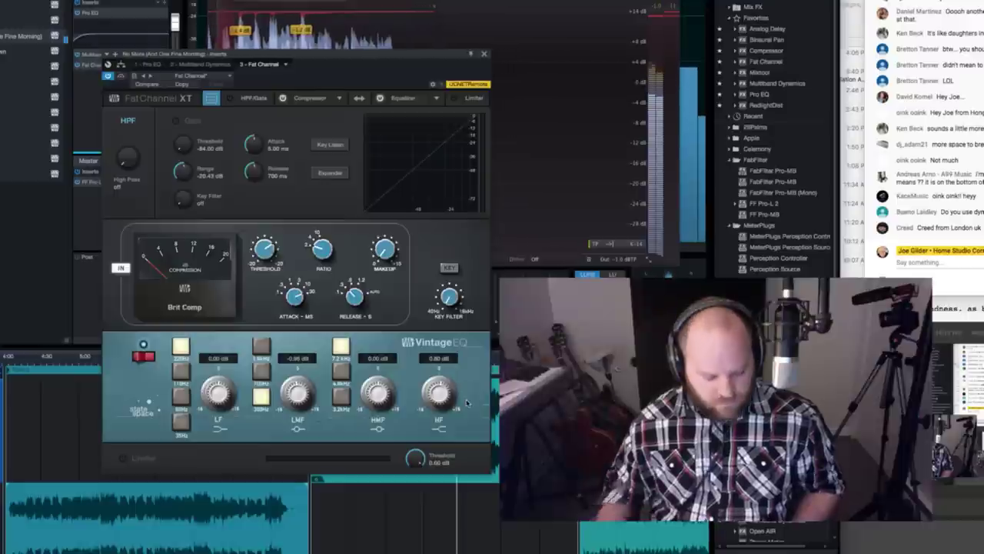
left_click(483, 56)
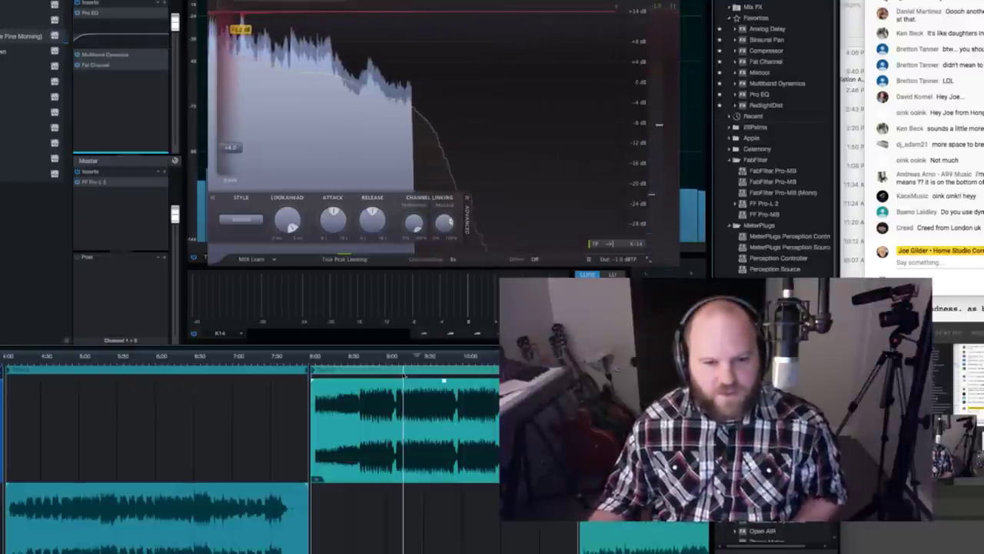
Step: Play No More (And One Fine Morning) through the quiet break around 9:50 to judge the processed sound
left_click(450, 358)
key("space")
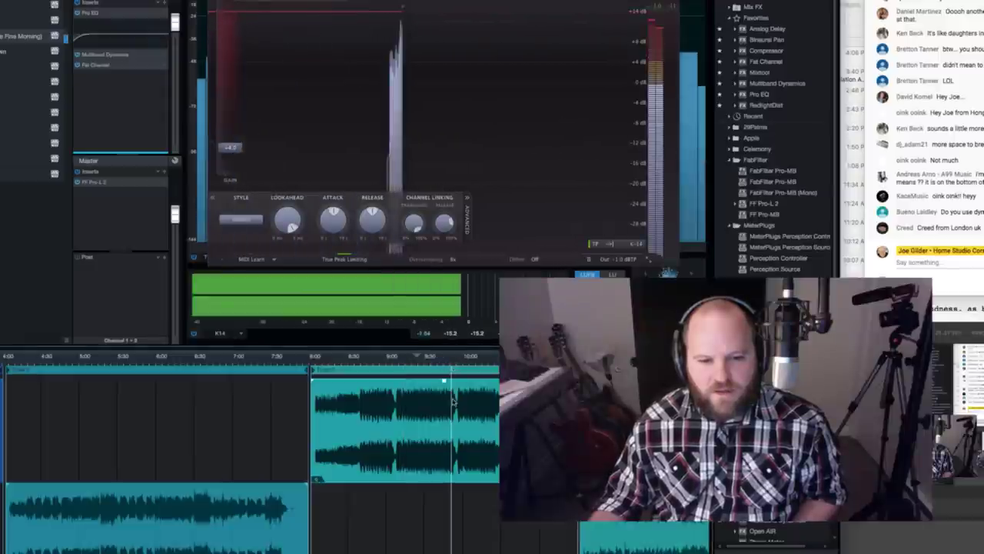
scroll(461, 415, "up", 2)
scroll(462, 415, "up", 2)
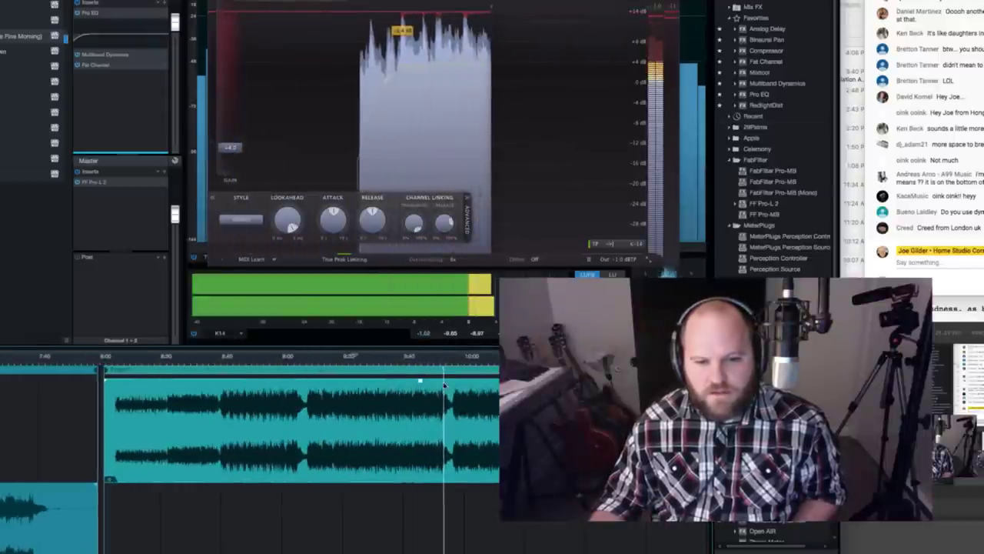
key("space")
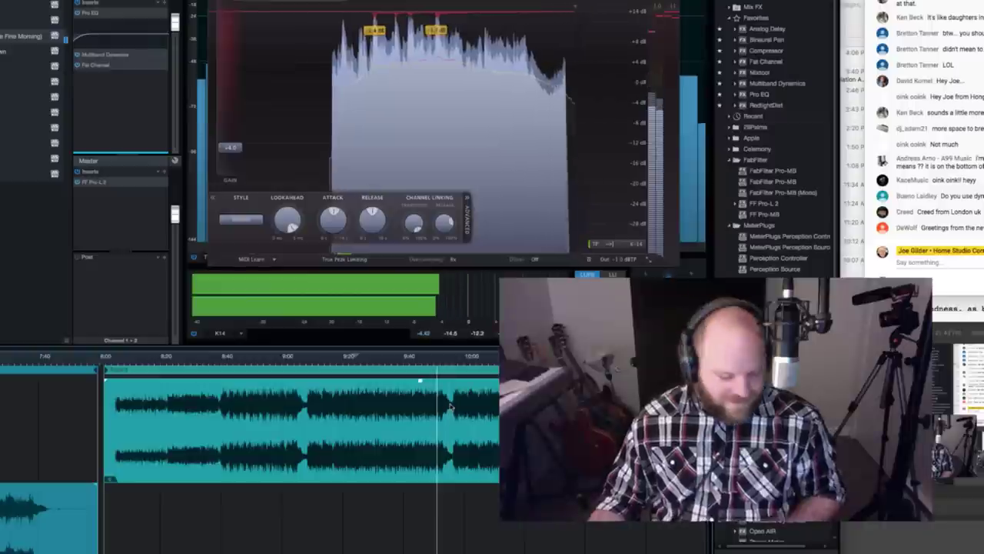
scroll(451, 405, "up", 2)
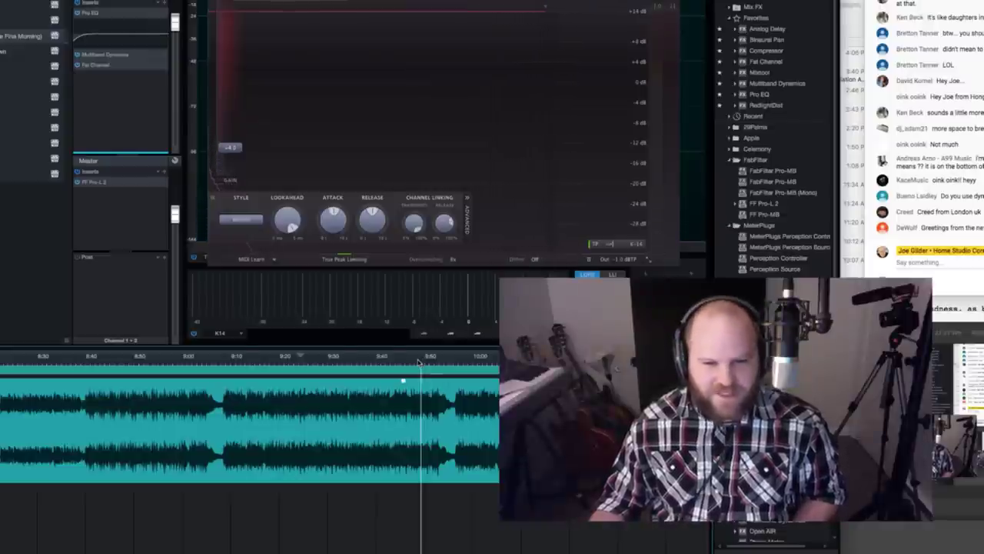
key("space")
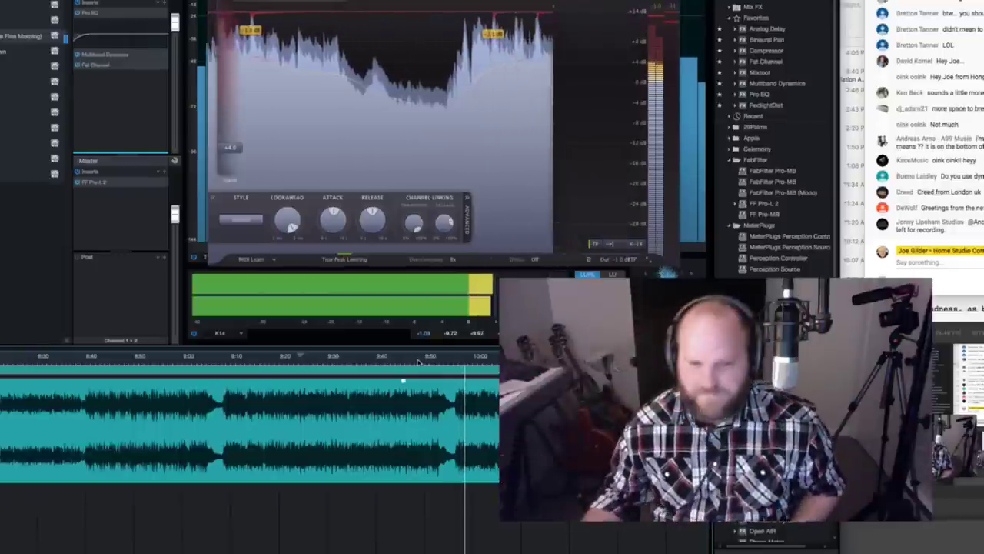
key("w")
key("w")
key("w")
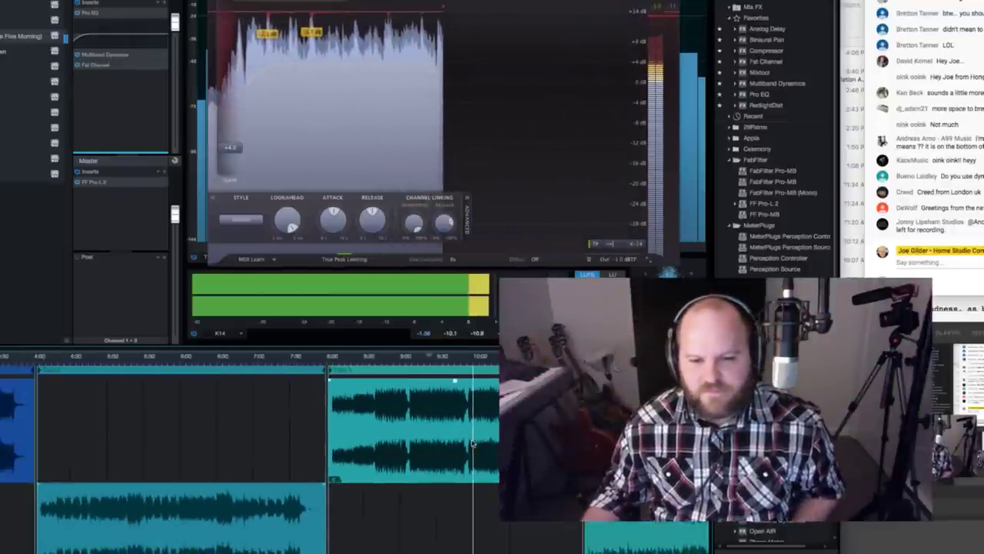
key("w")
key("w")
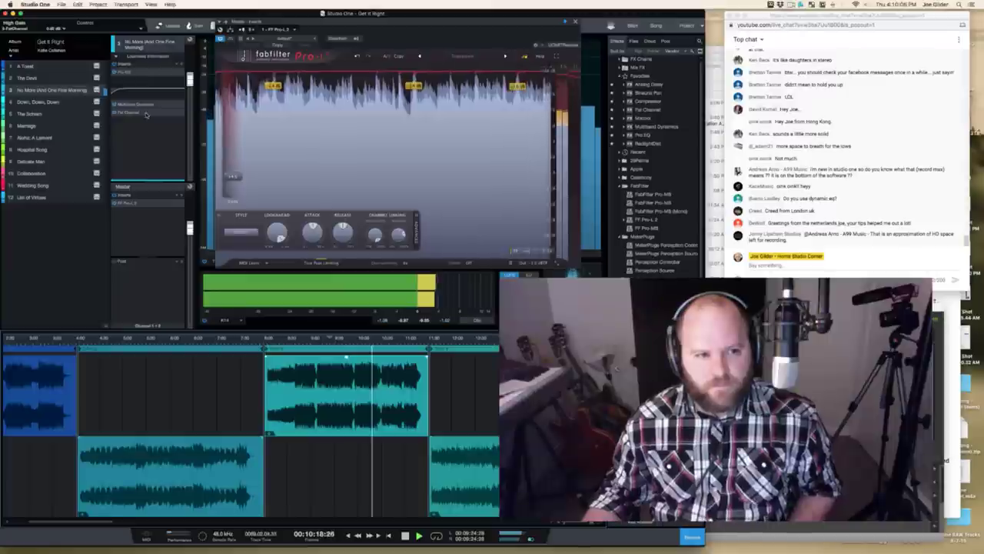
Step: Sweep a narrow high-mid boost in the song's Pro EQ during playback, turn it into a narrow cut, and close the insert
left_click(142, 72)
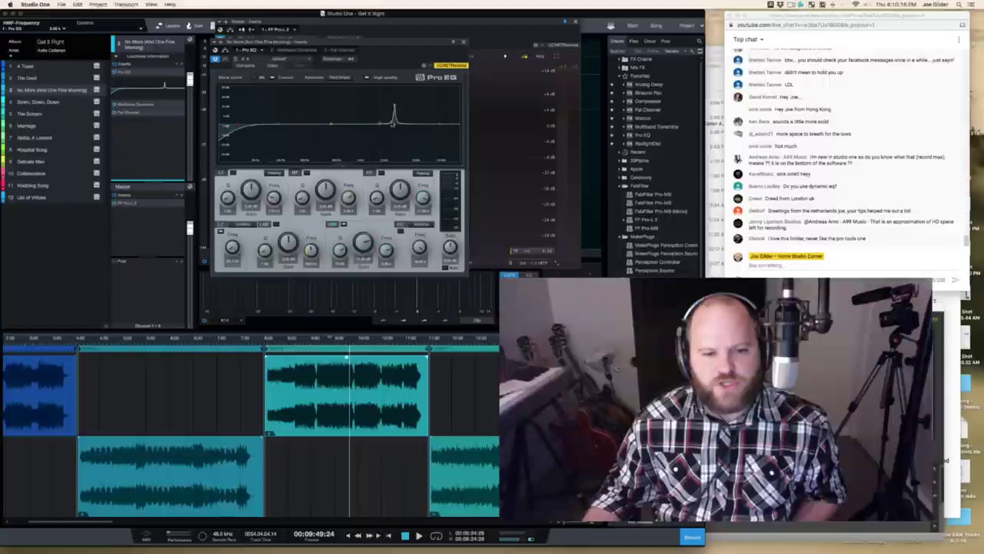
left_click(368, 346)
key("space")
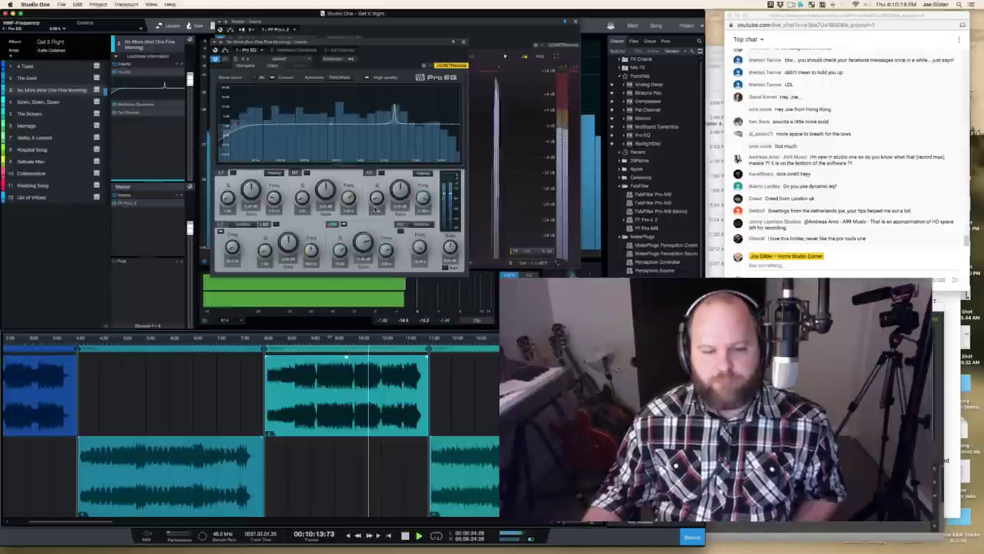
left_click_drag(394, 106, 390, 92)
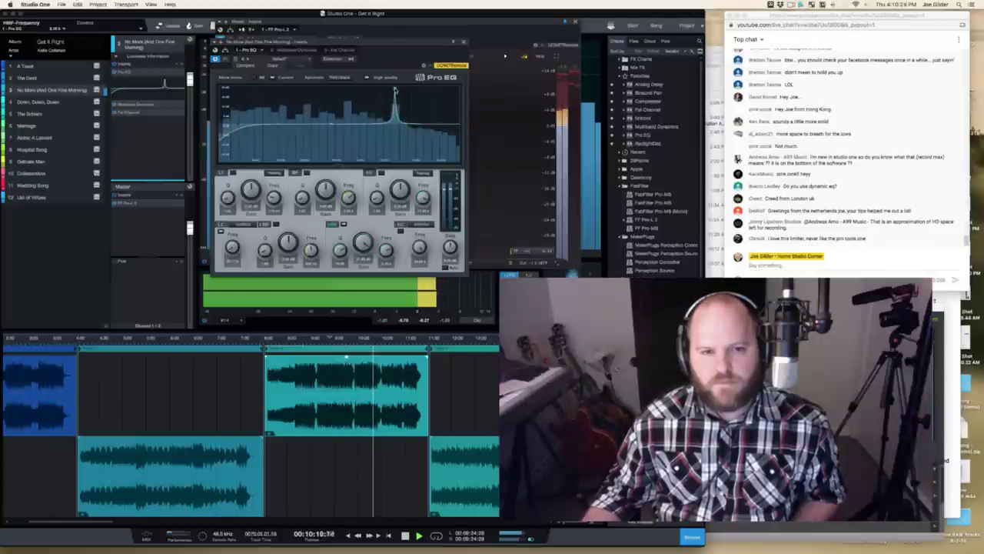
left_click_drag(395, 91, 393, 90)
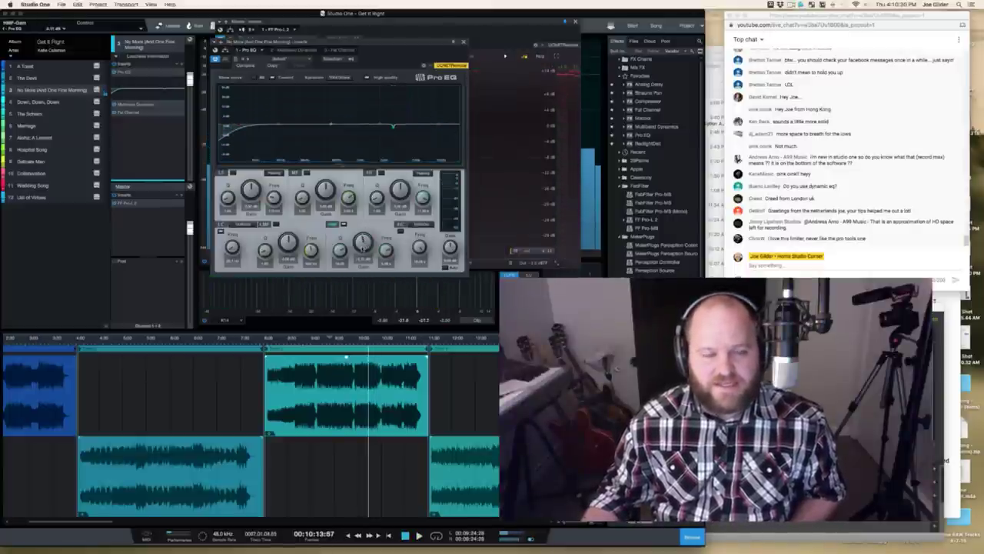
key("space")
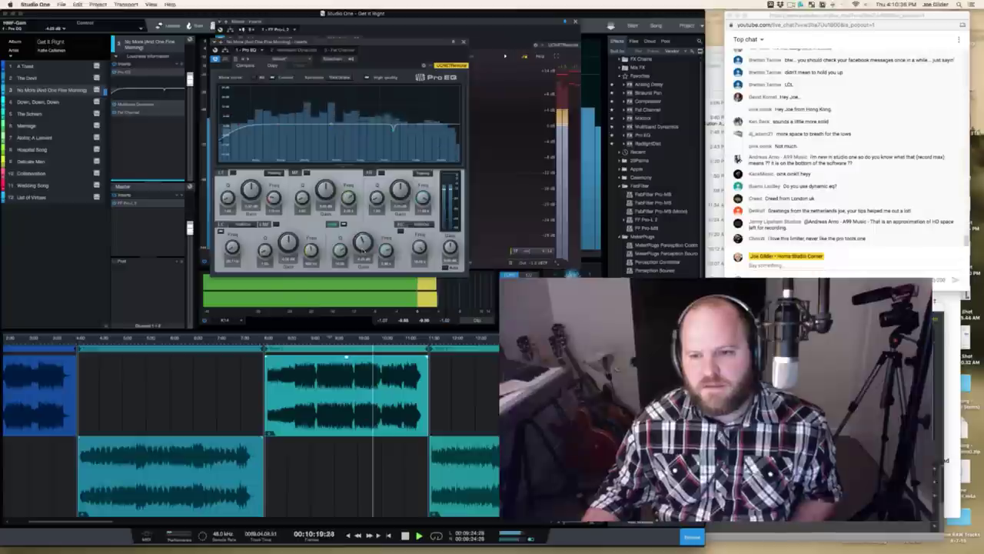
left_click(464, 42)
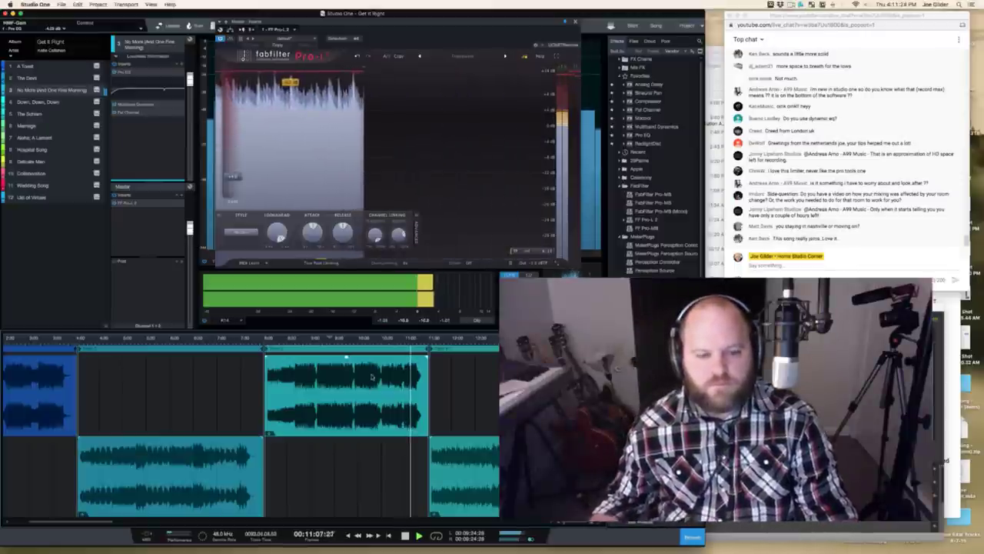
Step: Play the song's quiet intro from about 8:05 to judge its level
scroll(343, 398, "up", 3)
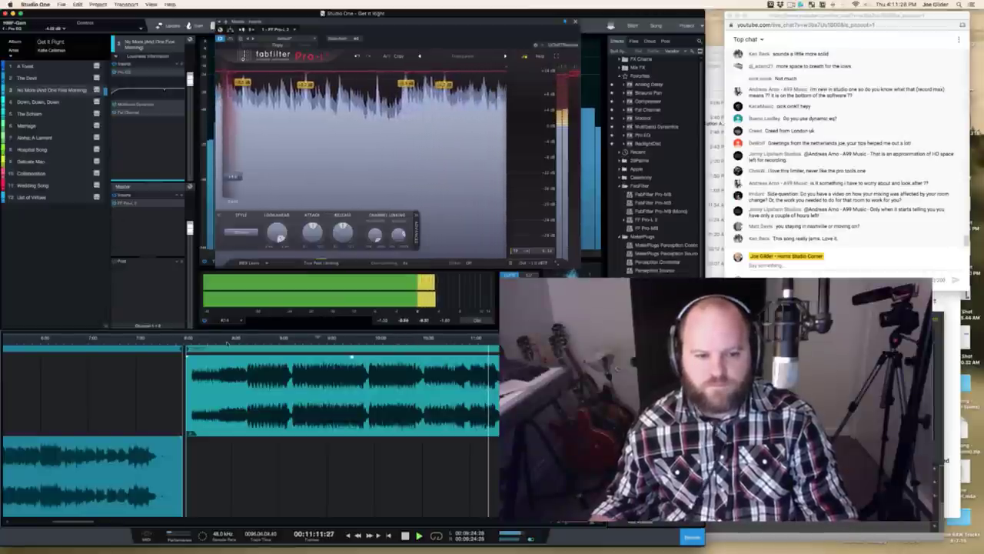
left_click(398, 344)
key("space")
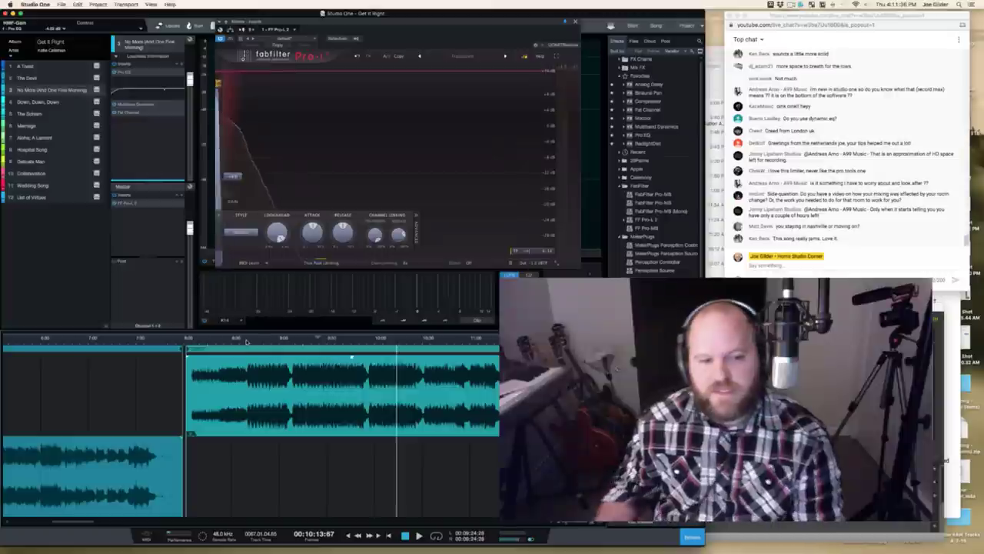
scroll(369, 358, "up", 3)
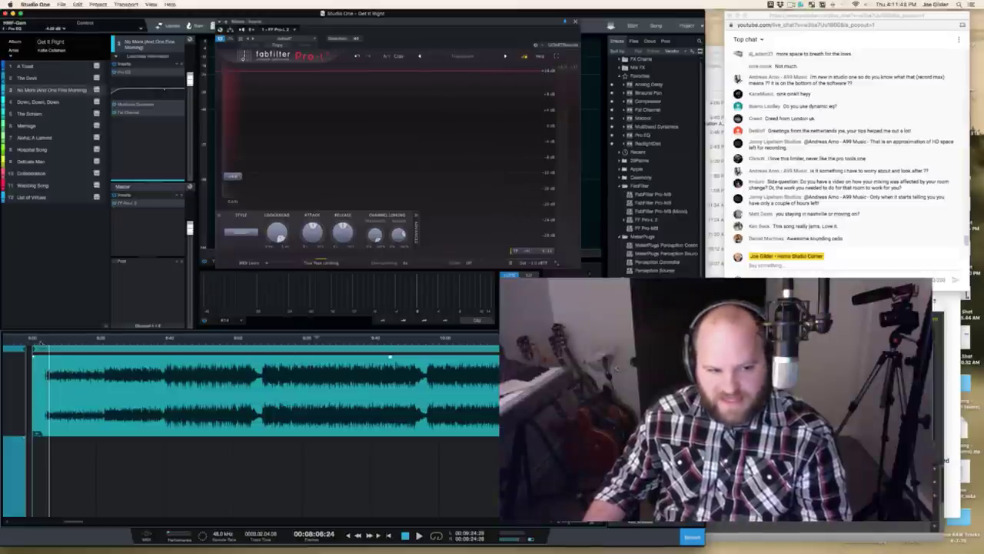
key("space")
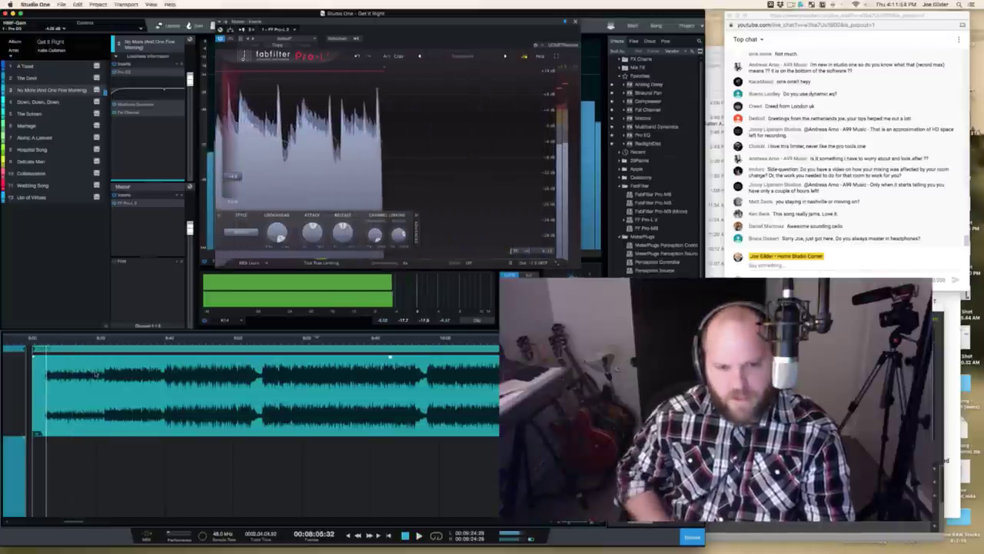
key("space")
Step: Play the loud section from about 10:11 repeatedly and raise No More (And One Fine Morning)'s track volume slightly
scroll(311, 414, "right", 3)
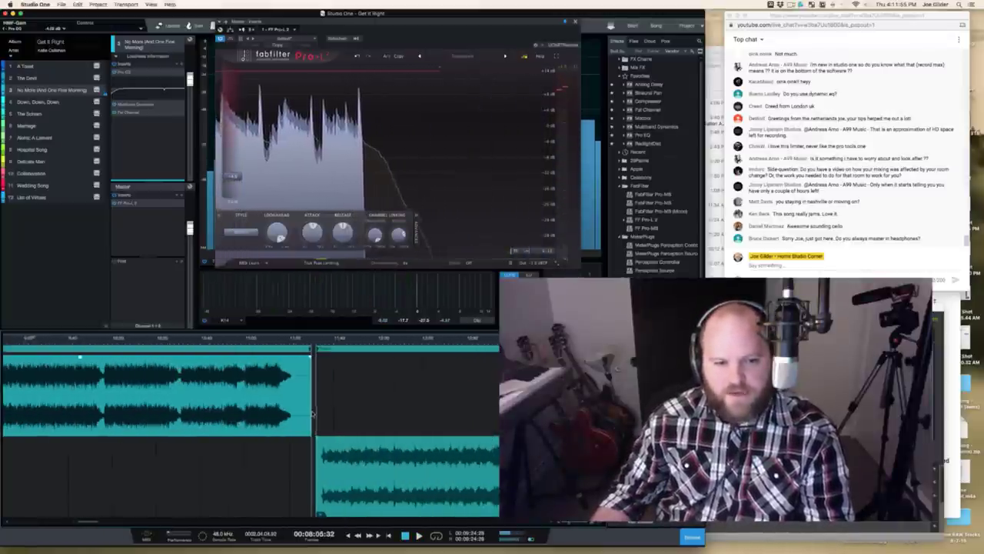
left_click(137, 338)
key("space")
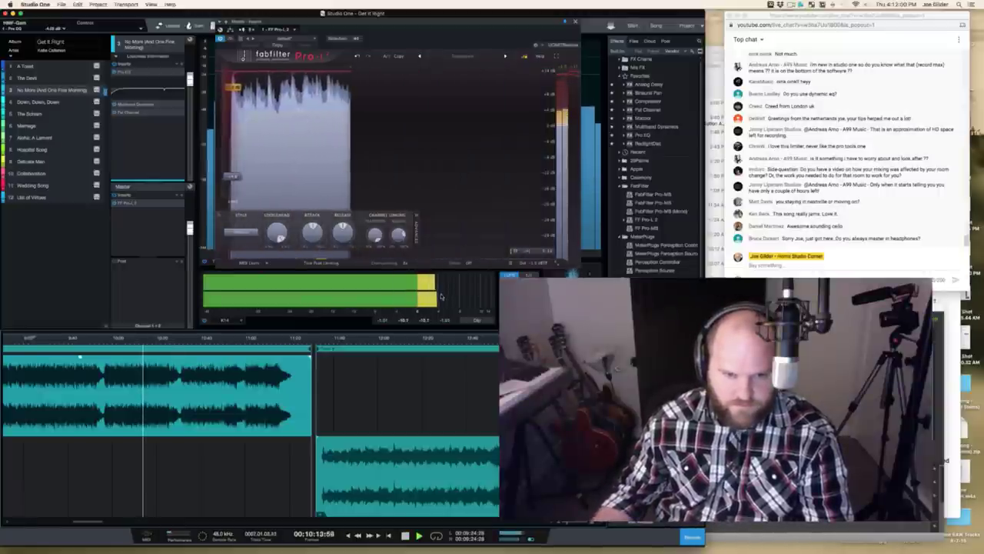
key("space")
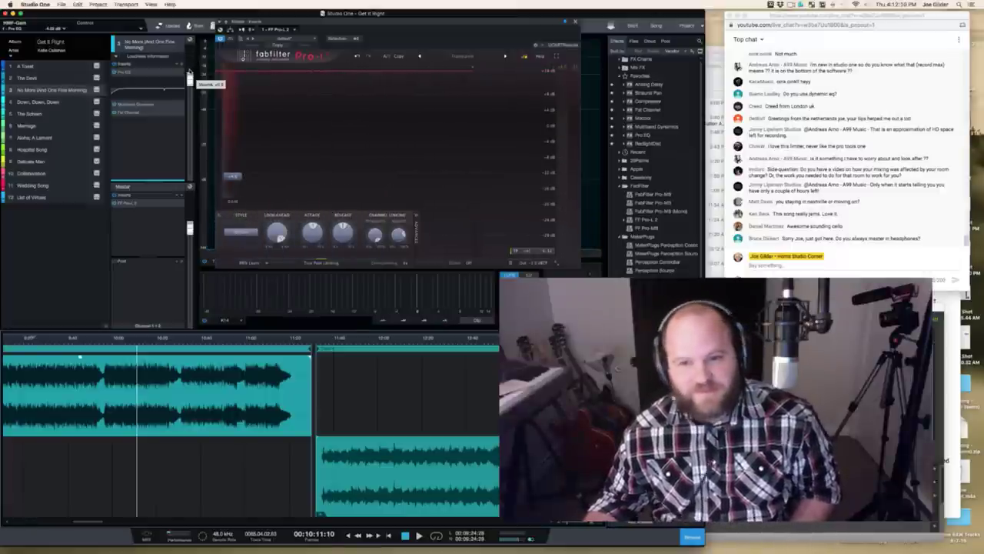
key("space")
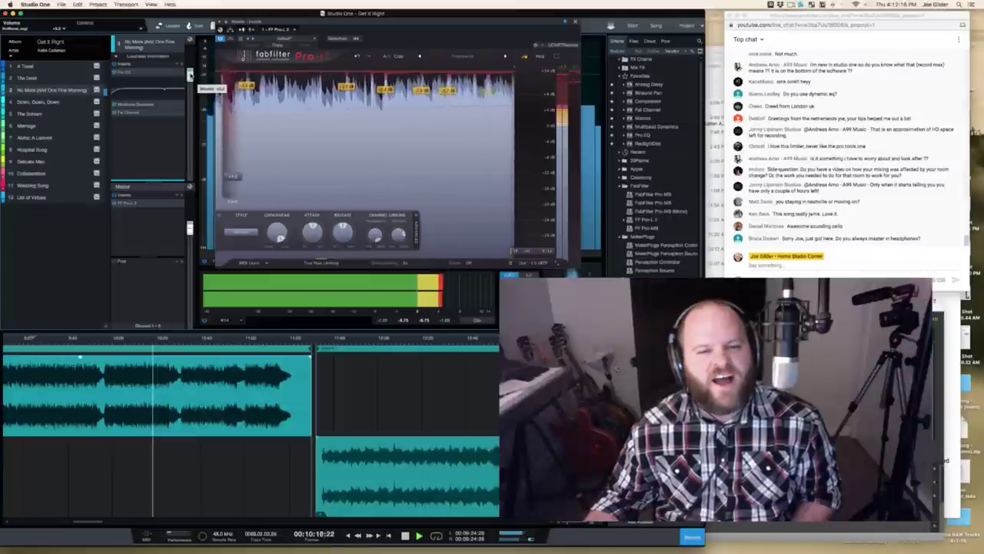
key("space")
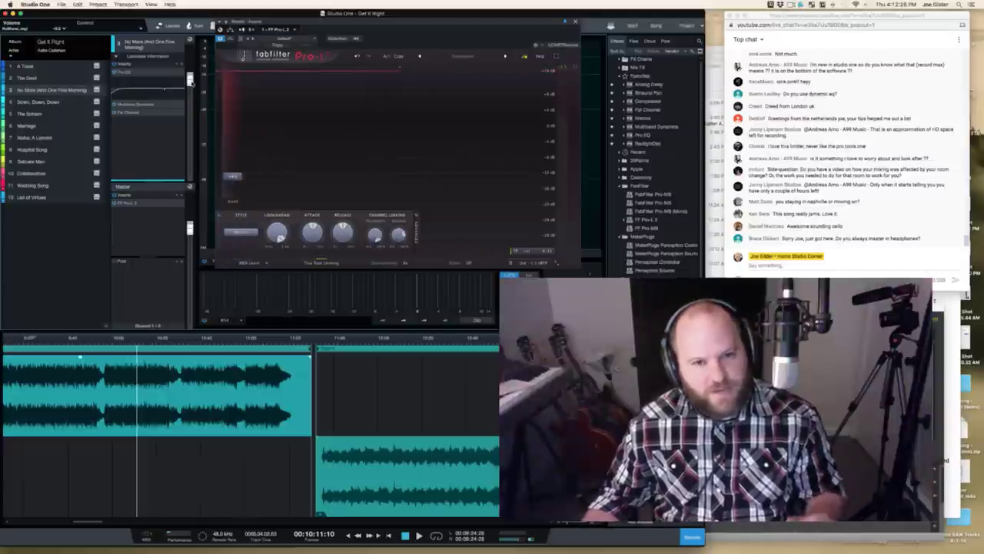
key("space")
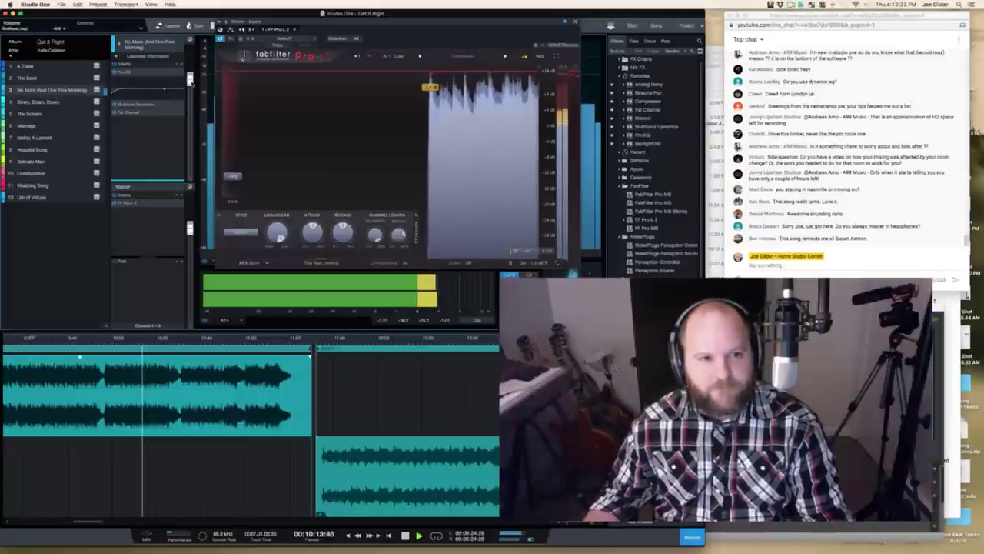
left_click_drag(190, 78, 190, 74)
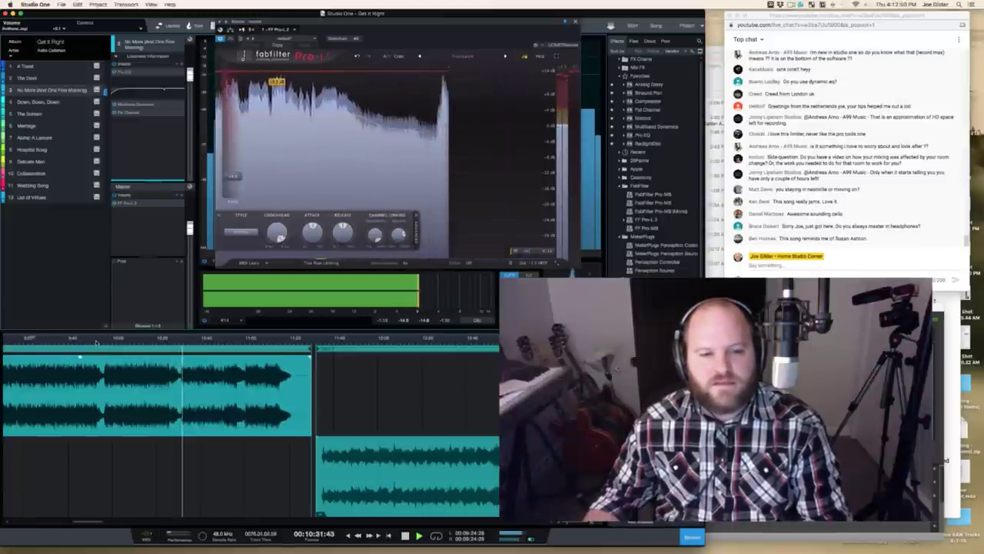
key("space")
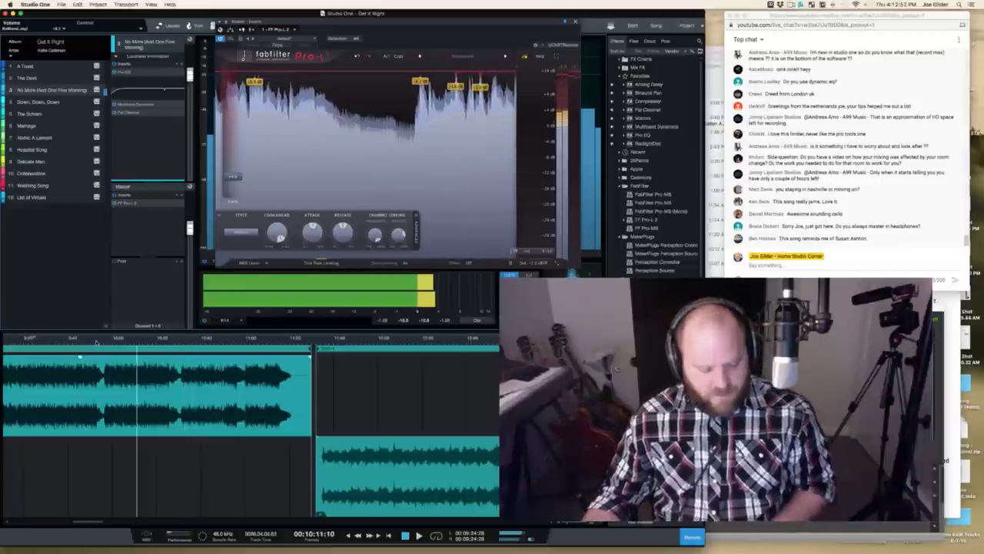
Step: Spot-check the song's limiting and loudness from about 9:20, 8:55, 10:45 and 11:05
scroll(80, 341, "left", 3)
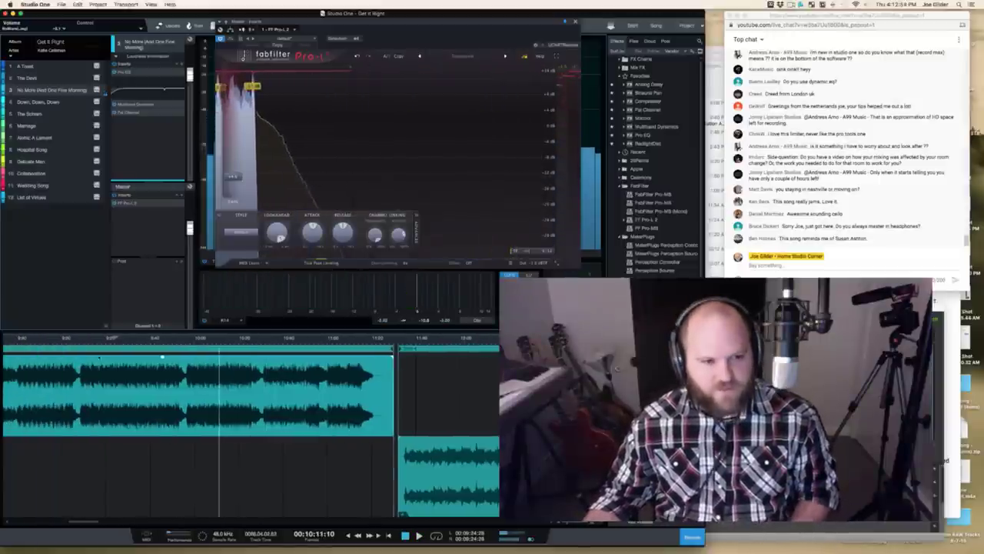
left_click(109, 340)
key("space")
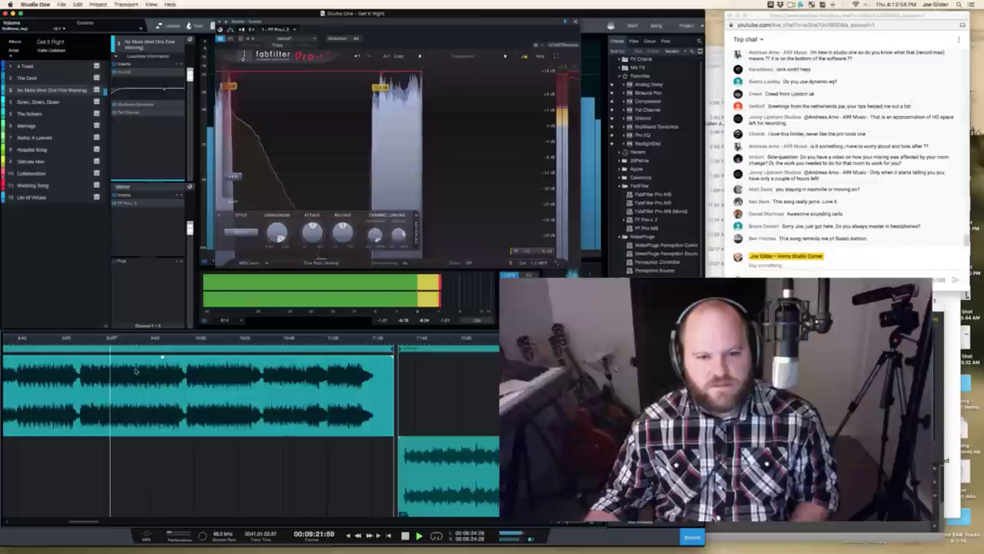
left_click(46, 343)
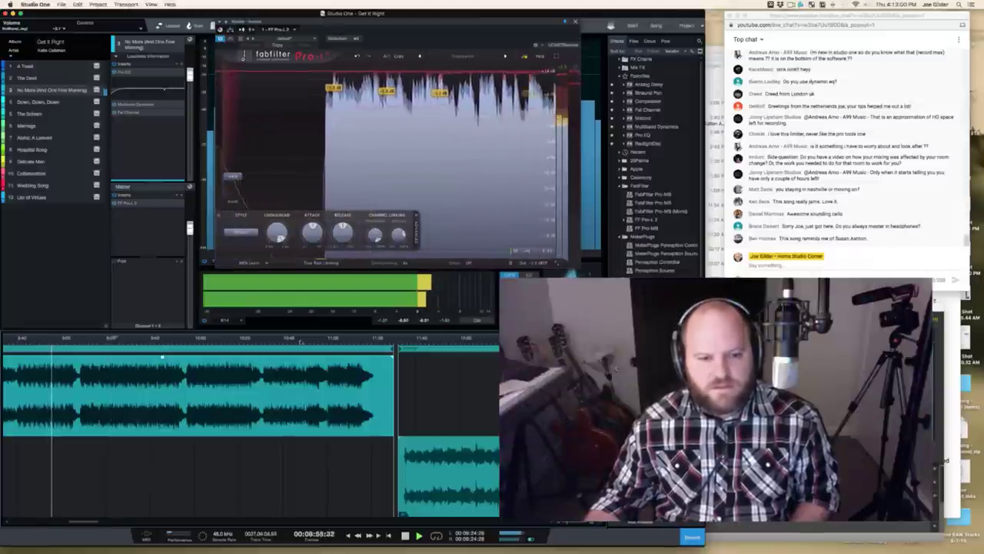
left_click(293, 340)
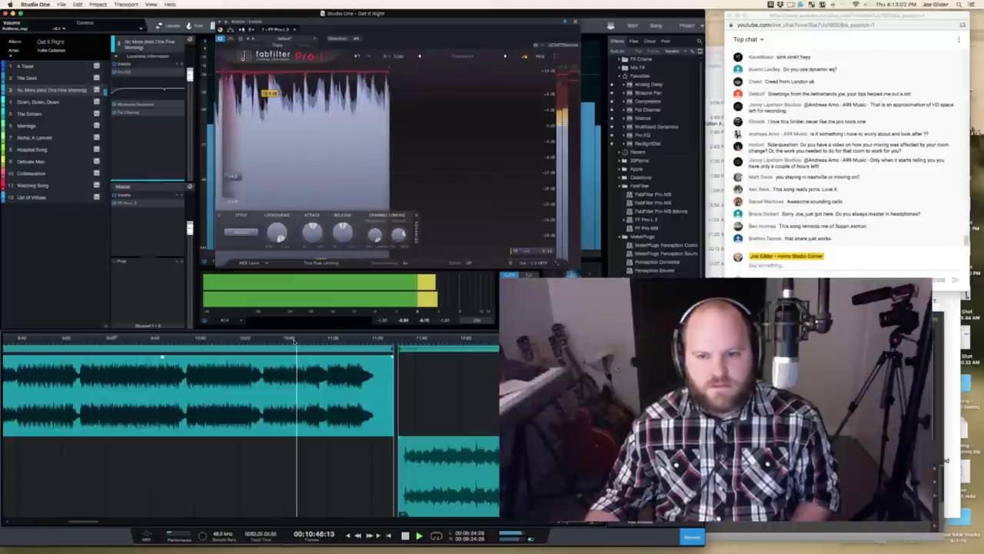
left_click(341, 339)
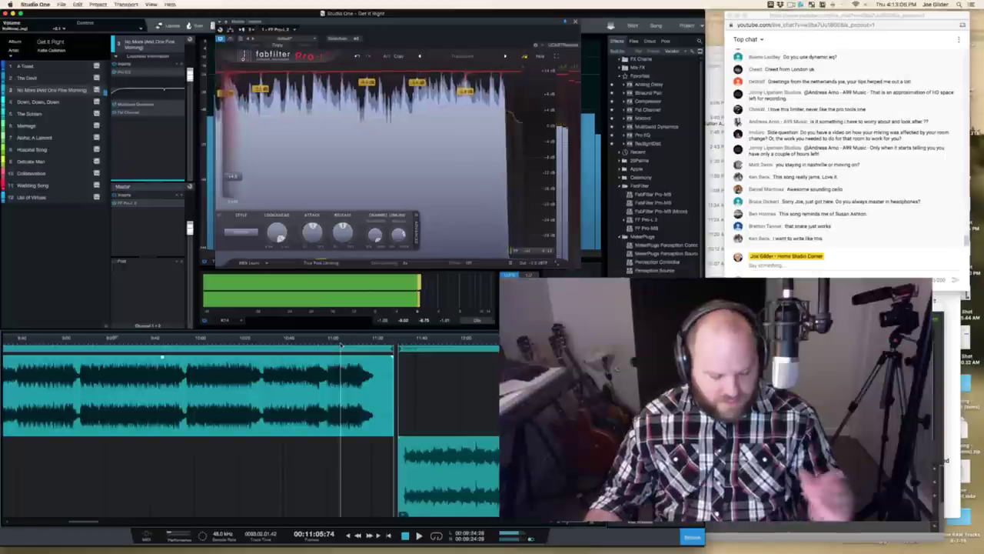
key("space")
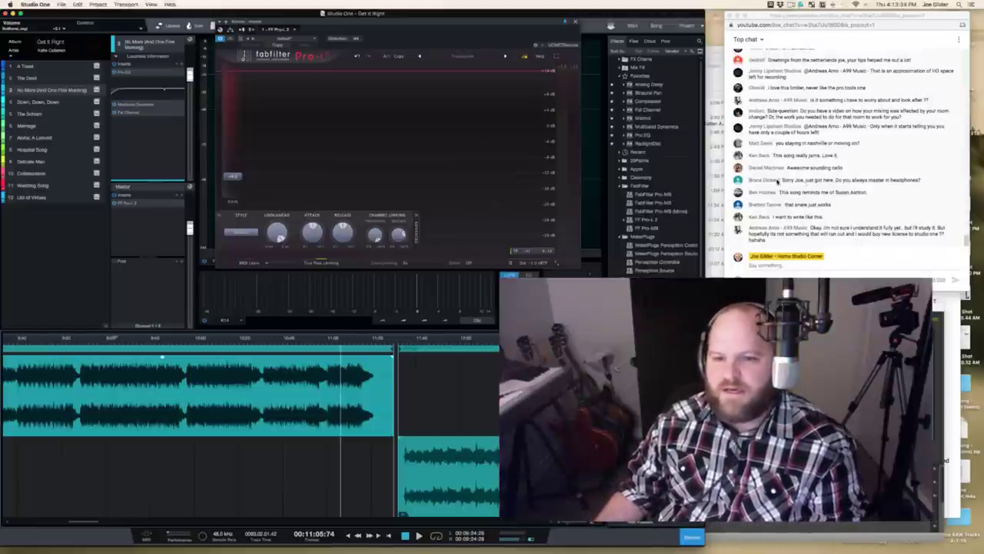
Step: Switch to the YouTube live chat and highlight the question about always mastering in headphones
left_click(791, 181)
double_click(791, 181)
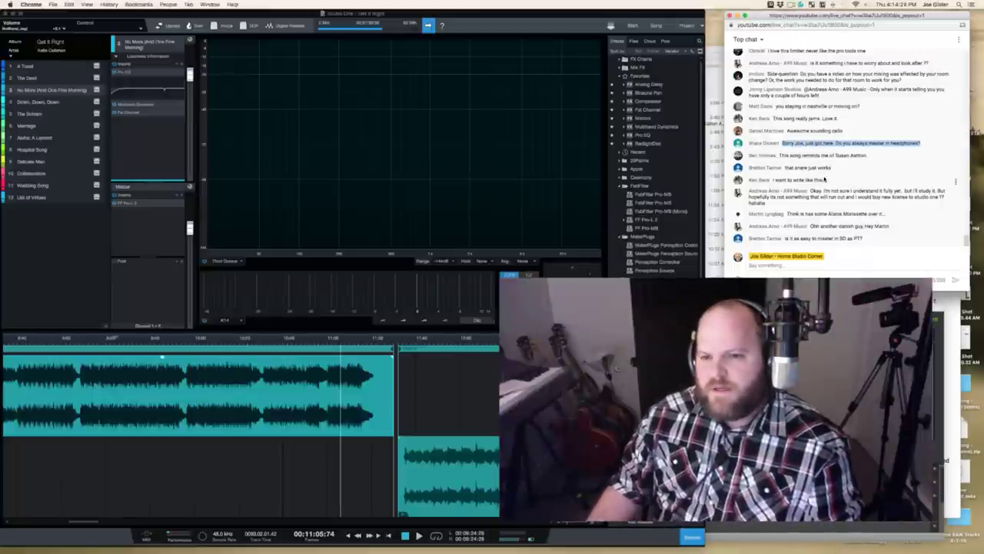
Step: Read the recent live chat messages down to the question about mastering being as easy in SO as in PT
left_click_drag(805, 173, 809, 132)
left_click(835, 222)
double_click(810, 155)
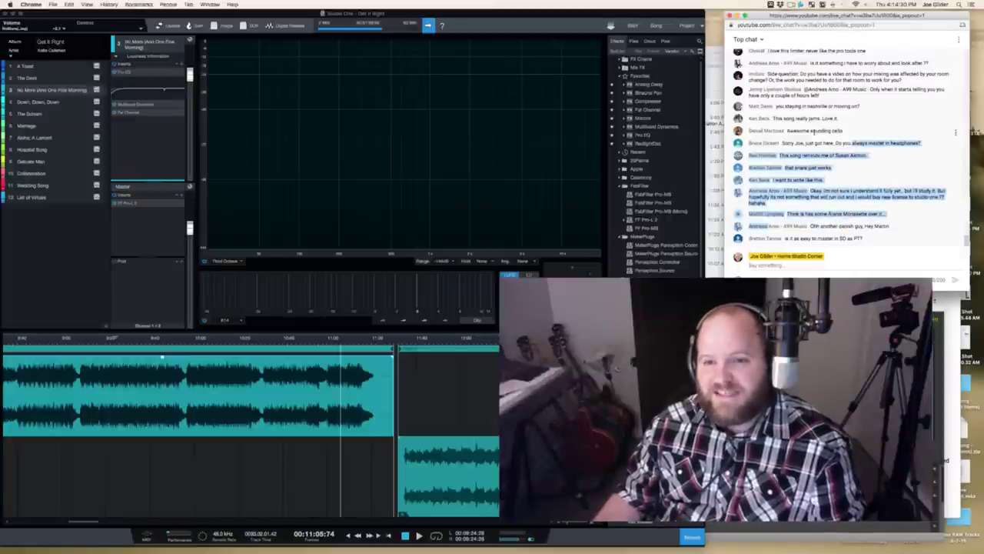
left_click(814, 131)
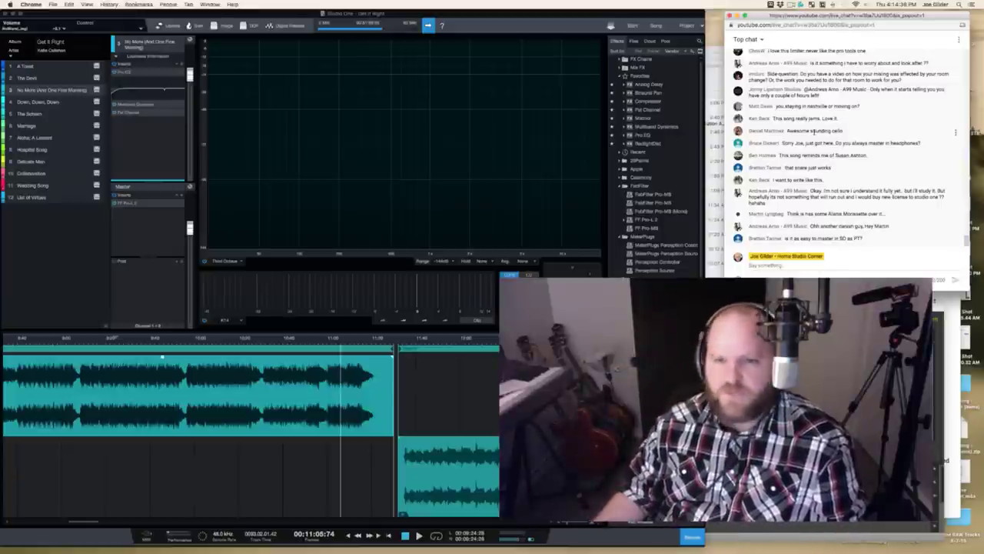
left_click_drag(816, 214, 817, 144)
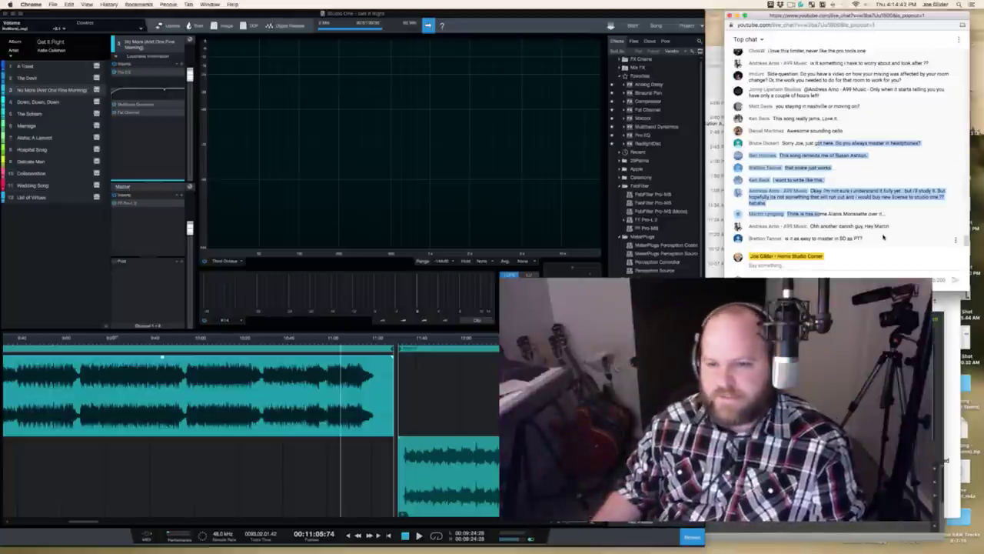
left_click_drag(883, 237, 886, 178)
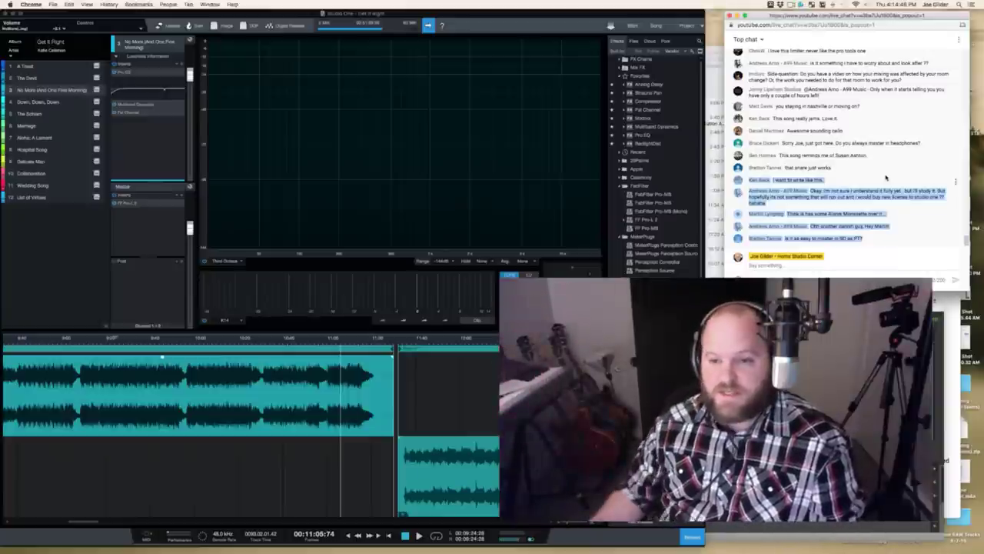
left_click_drag(864, 240, 838, 180)
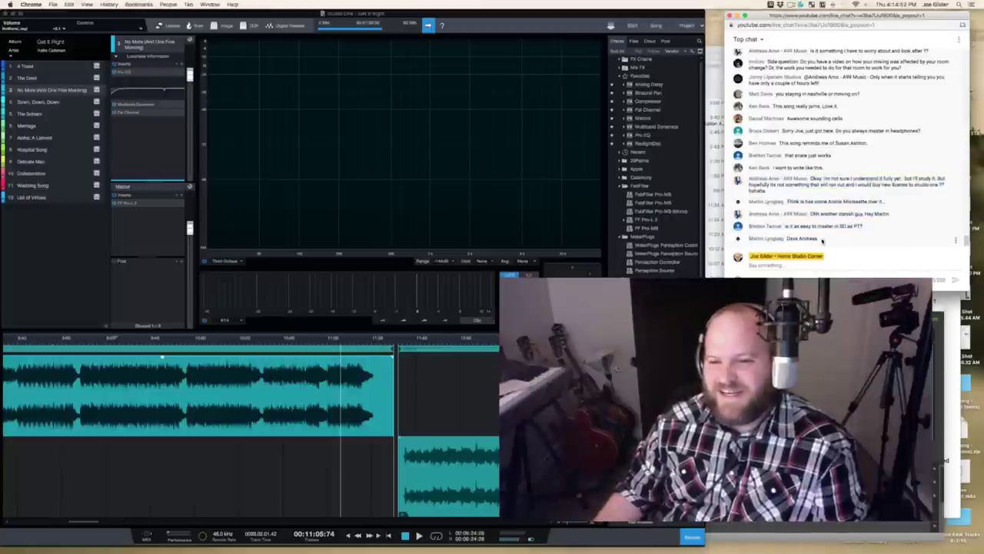
mouse_move(855, 186)
left_mouse_down()
mouse_move(849, 202)
mouse_move(851, 179)
left_mouse_up()
Step: Return to Studio One, close the Pro-L 2 limiter window and select the track Down, Down, Down
left_click(498, 77)
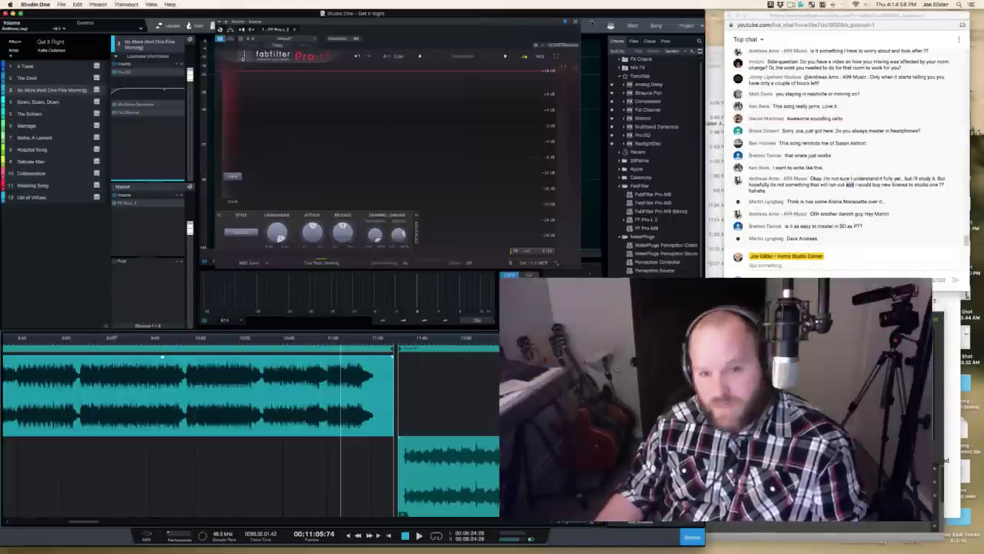
left_click(574, 20)
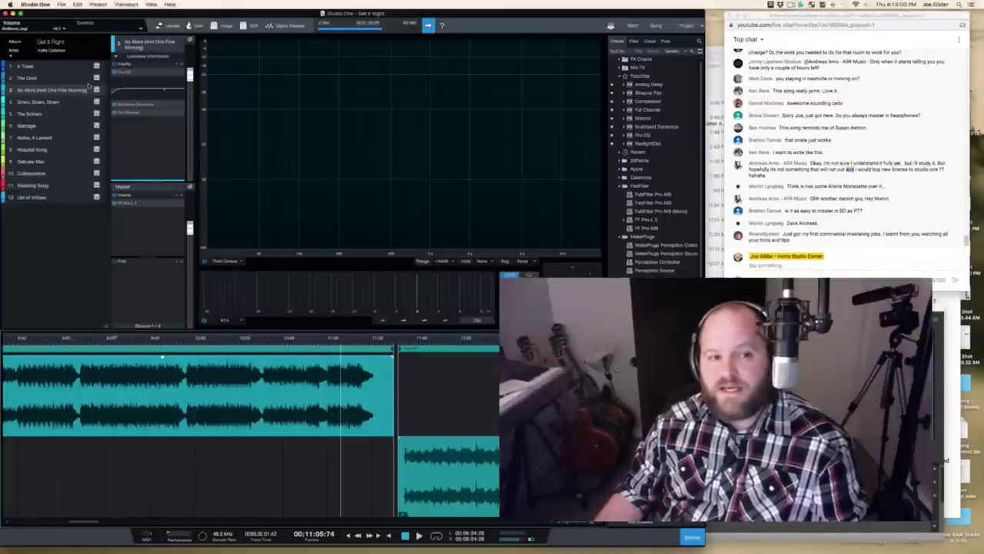
left_click(47, 66)
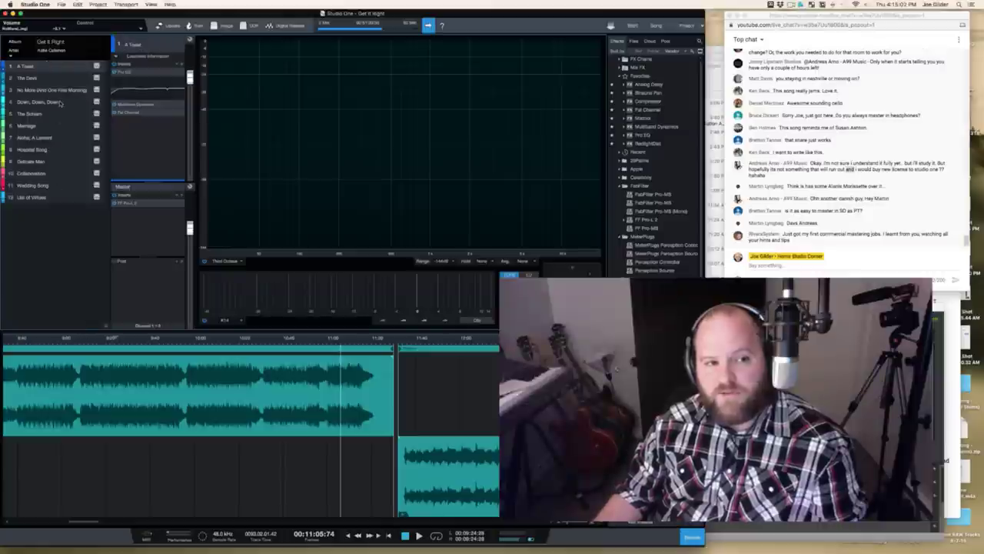
left_click(62, 102)
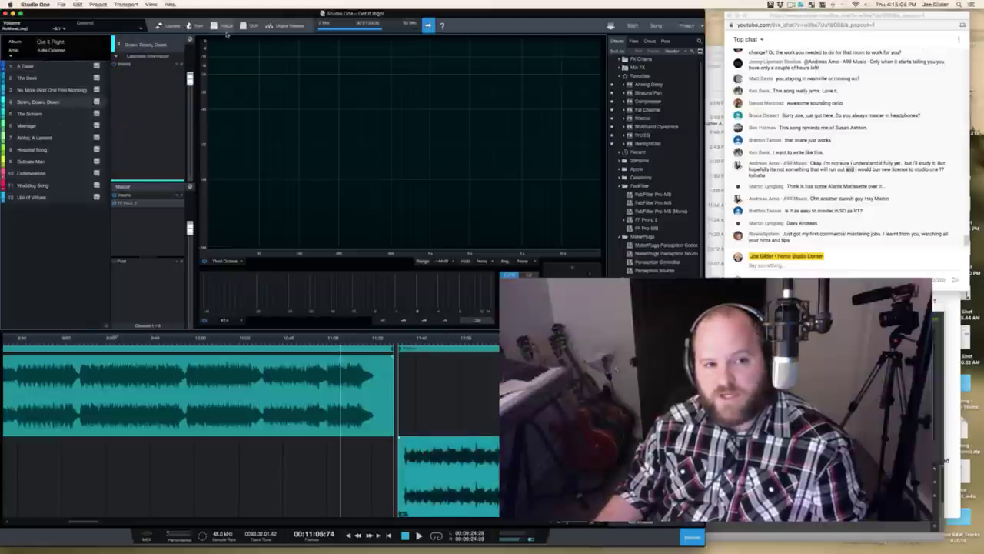
Step: Review the Digital Release export's file format options and the album's metadata fields
left_click(283, 26)
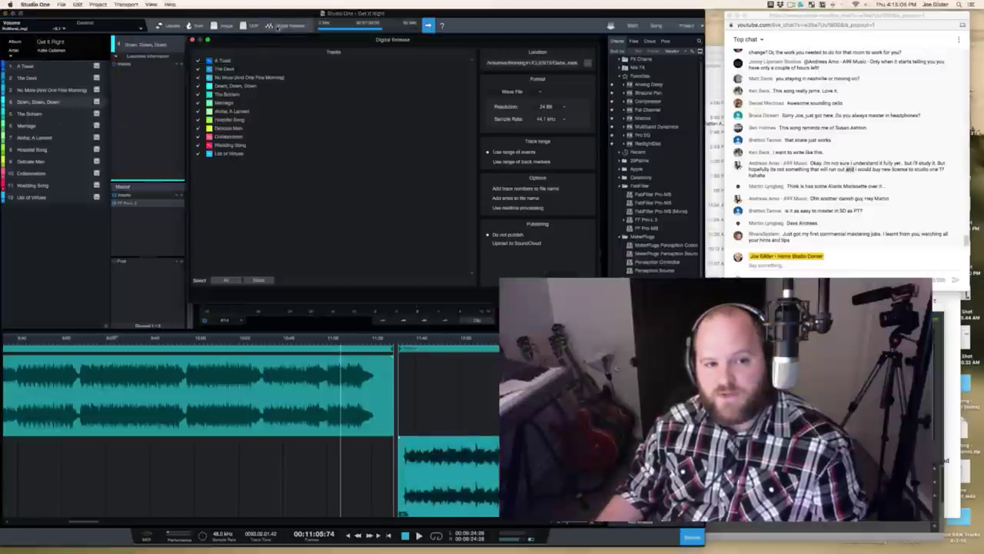
left_click(521, 92)
left_click(514, 92)
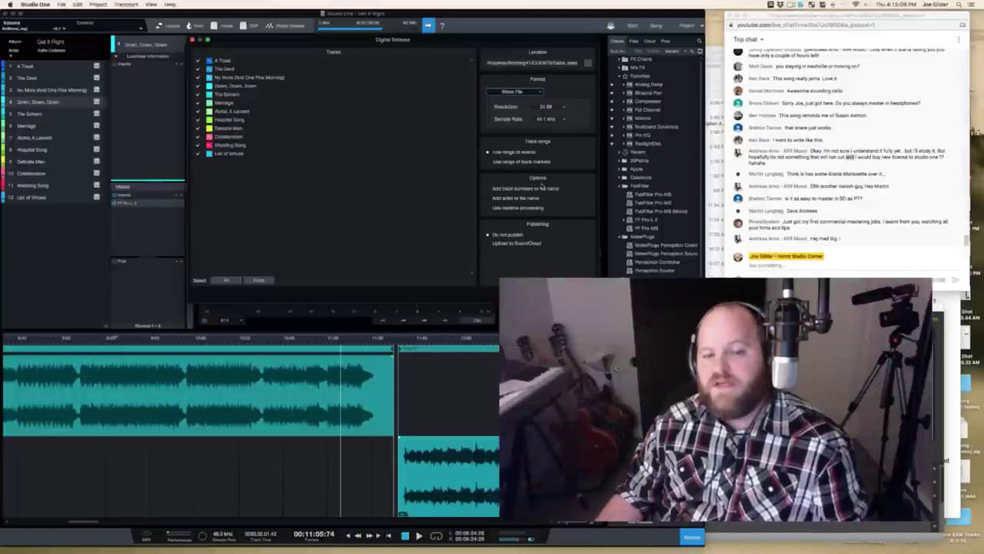
key("Escape")
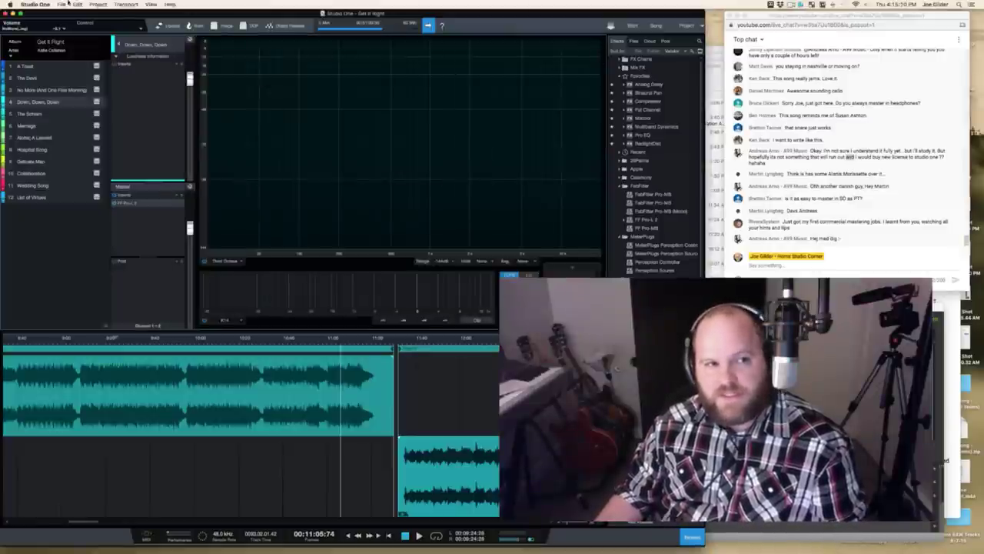
left_click(11, 56)
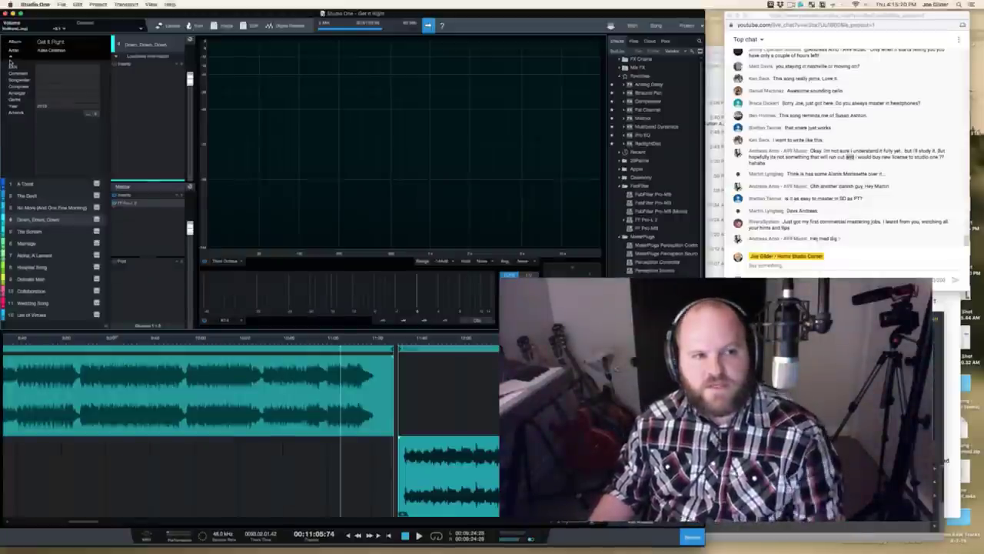
left_click(10, 59)
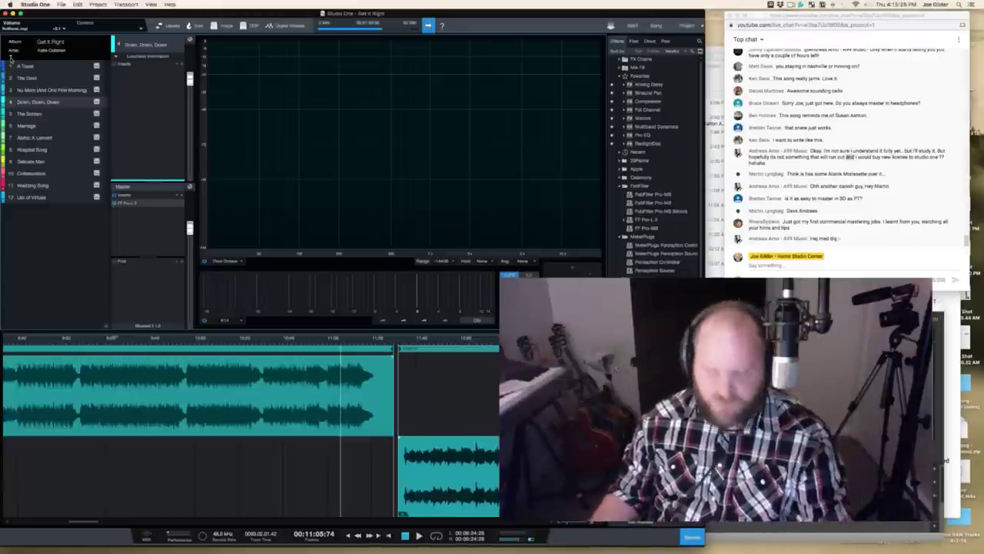
Step: Switch to the YouTube live chat and read the message about a viewer's first commercial mastering job
left_click(848, 228)
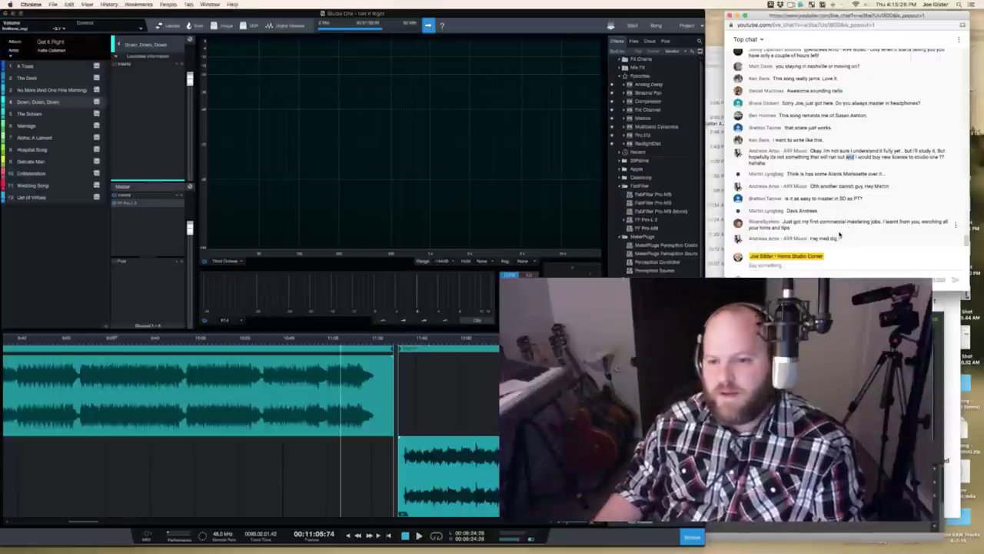
left_click_drag(840, 234, 845, 198)
left_click(845, 214)
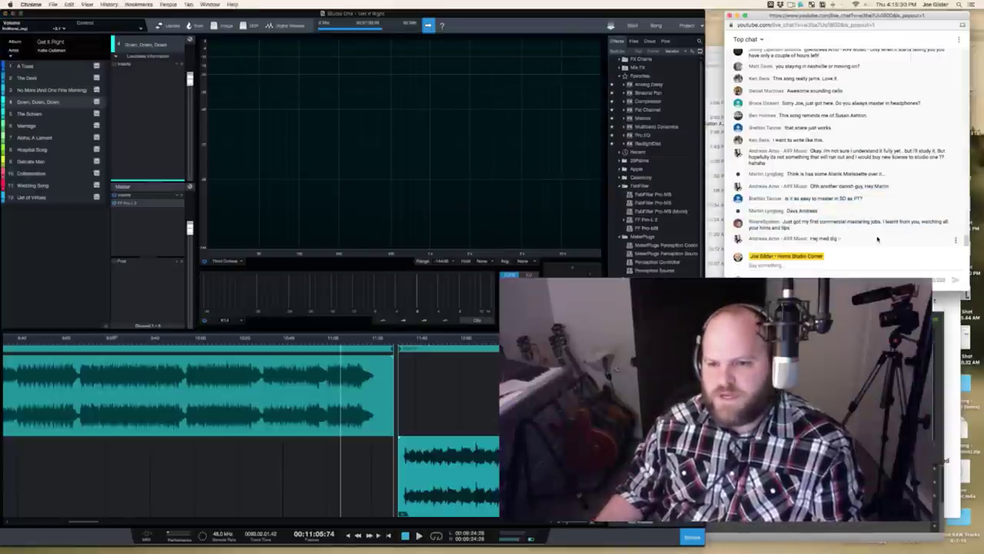
left_click_drag(882, 250, 859, 241)
left_click(864, 209)
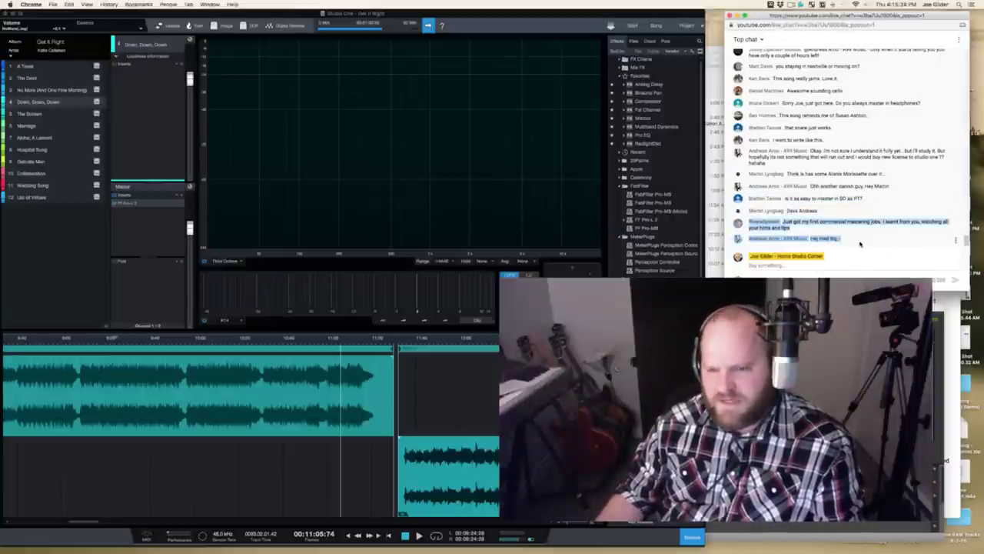
left_click(860, 243)
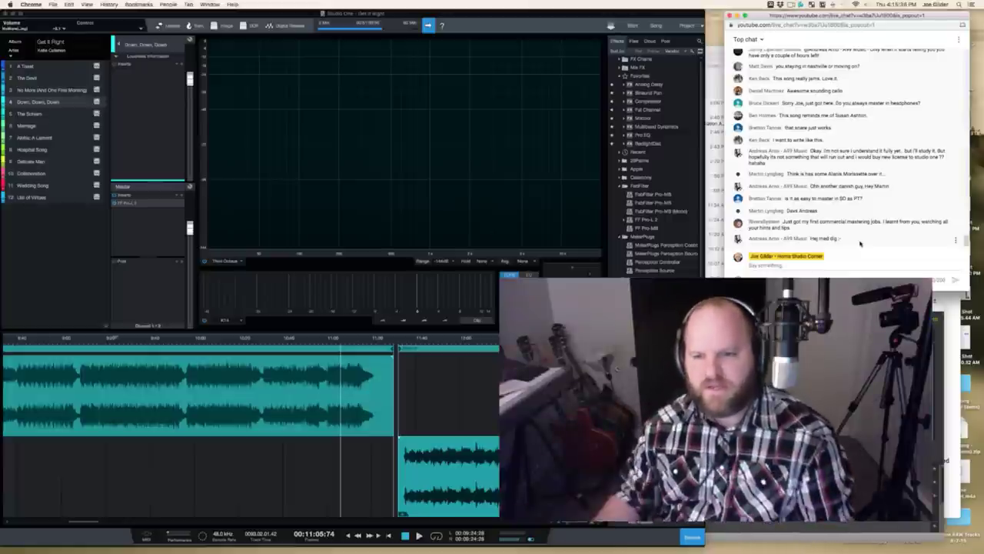
Step: Reread the earlier chat comment about buying a new Studio One license and the question about brick-lined limiting
left_click_drag(856, 157, 897, 116)
left_click(833, 173)
scroll(833, 172, "up", 2)
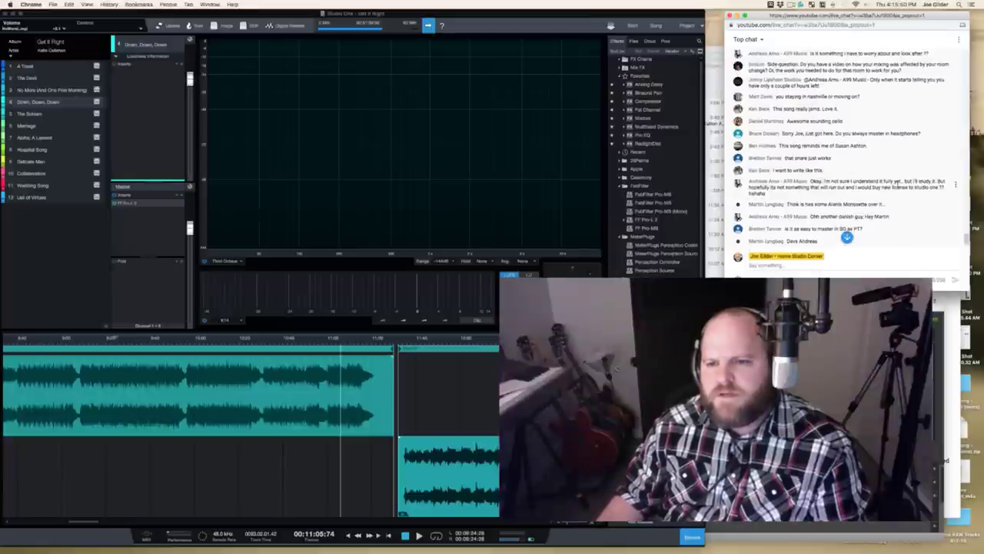
left_click_drag(869, 182, 769, 194)
left_click(852, 183)
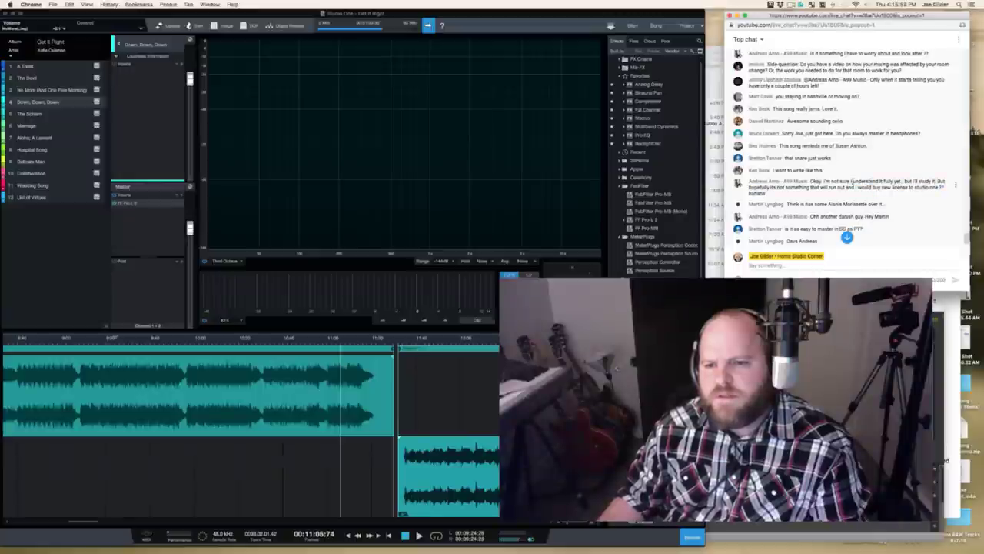
triple_click(852, 182)
left_click(854, 183)
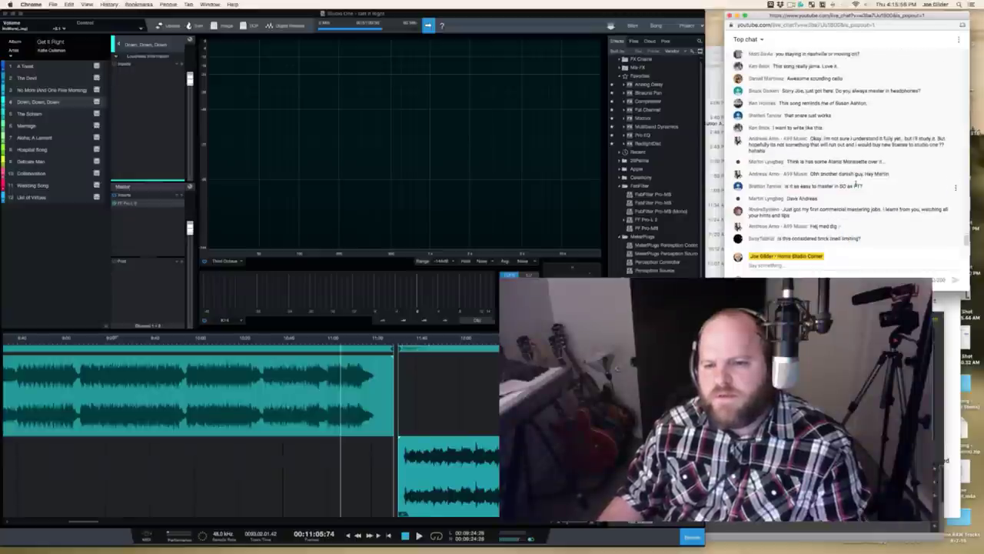
triple_click(812, 238)
left_click(838, 238)
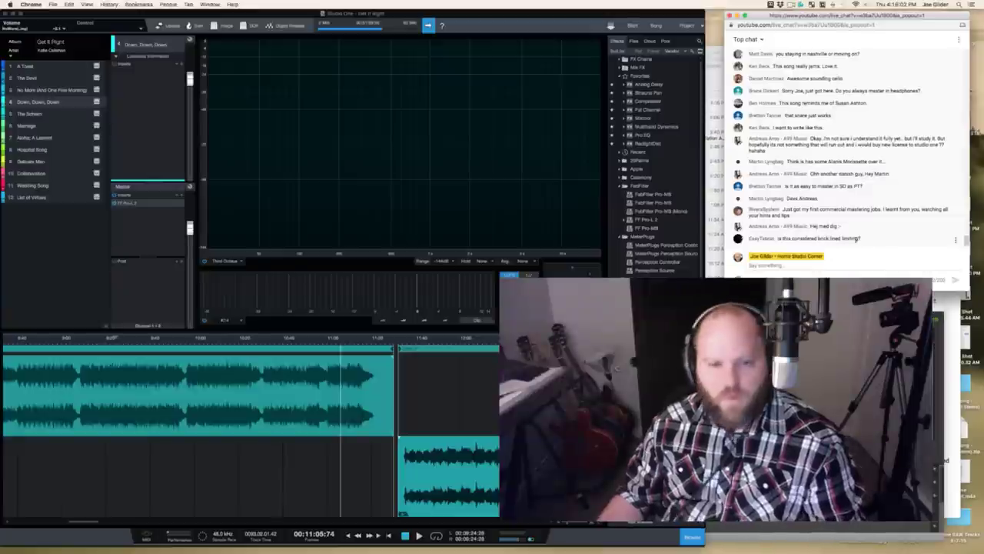
Step: Switch back to Studio One and play the end of No More (And One Fine Morning) from about 10:55
key("super+Tab")
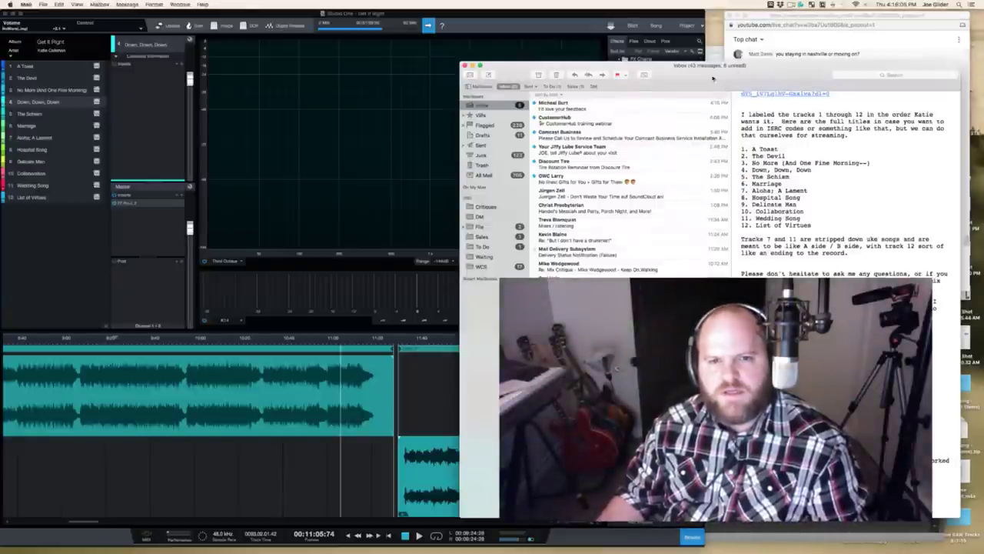
left_click(819, 40)
left_click(451, 292)
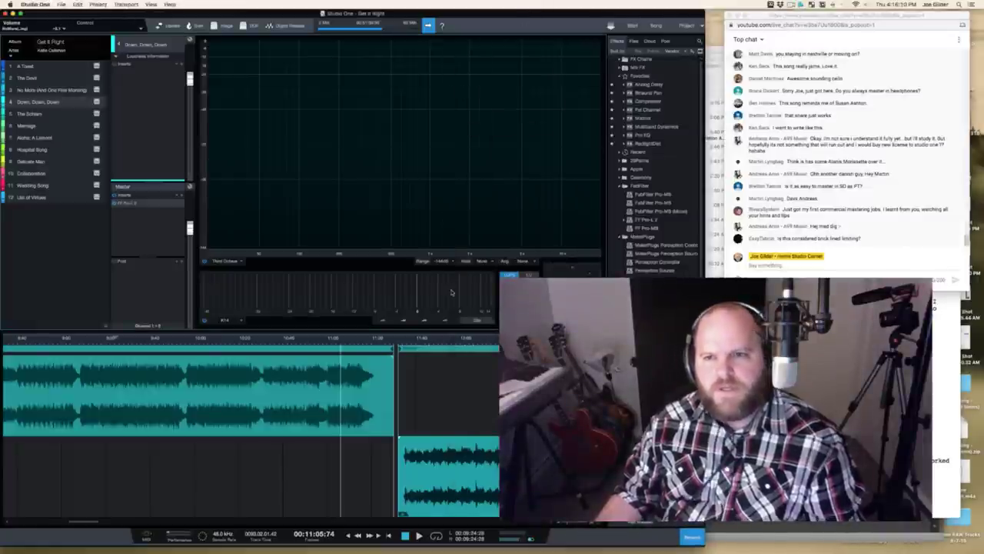
scroll(253, 392, "down", 5)
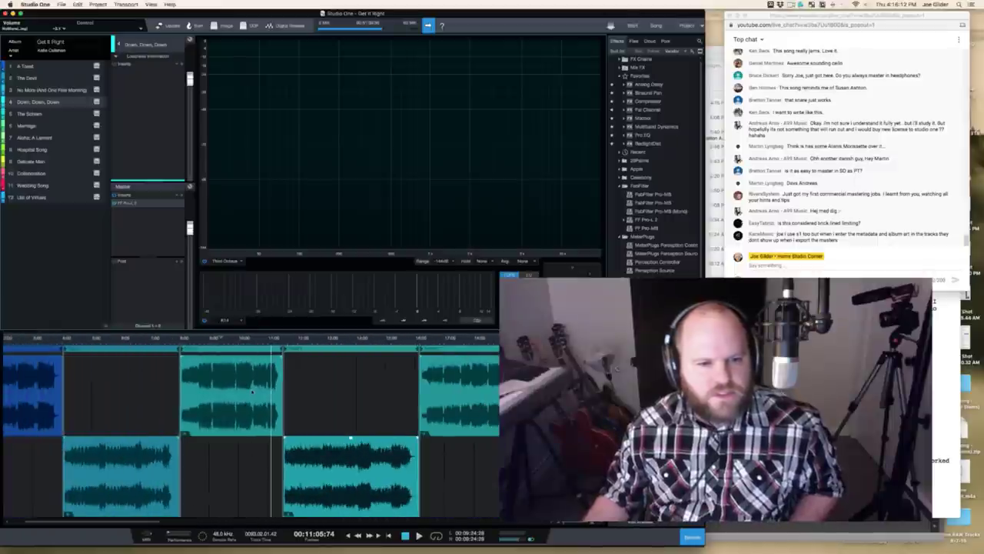
left_click(266, 342)
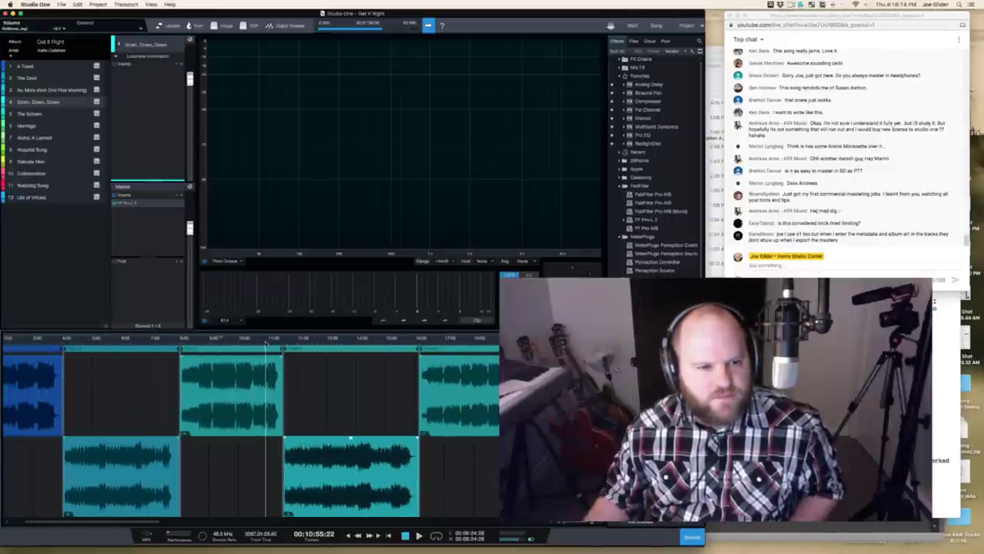
key("space")
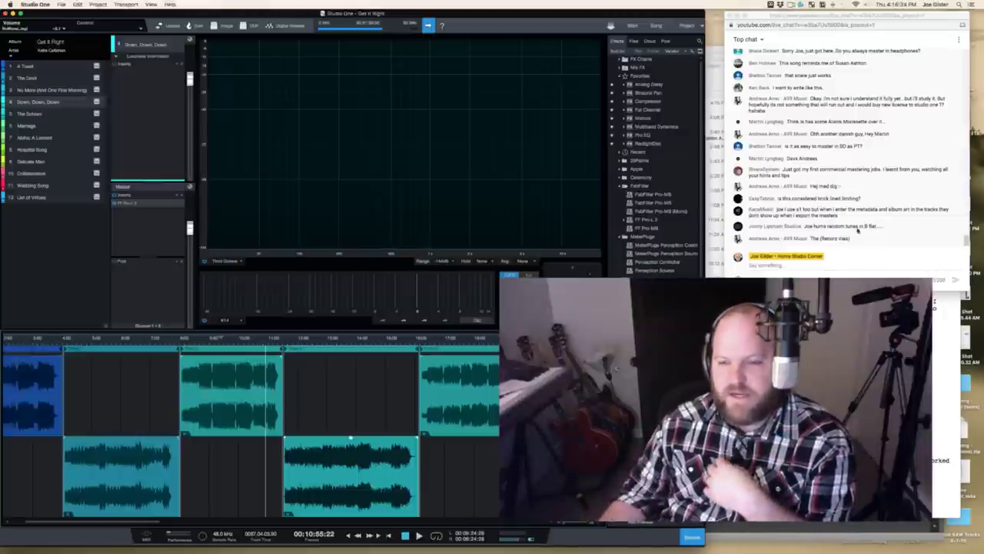
Step: Switch to the YouTube live chat and highlight the question about views of Ozone
left_click(857, 236)
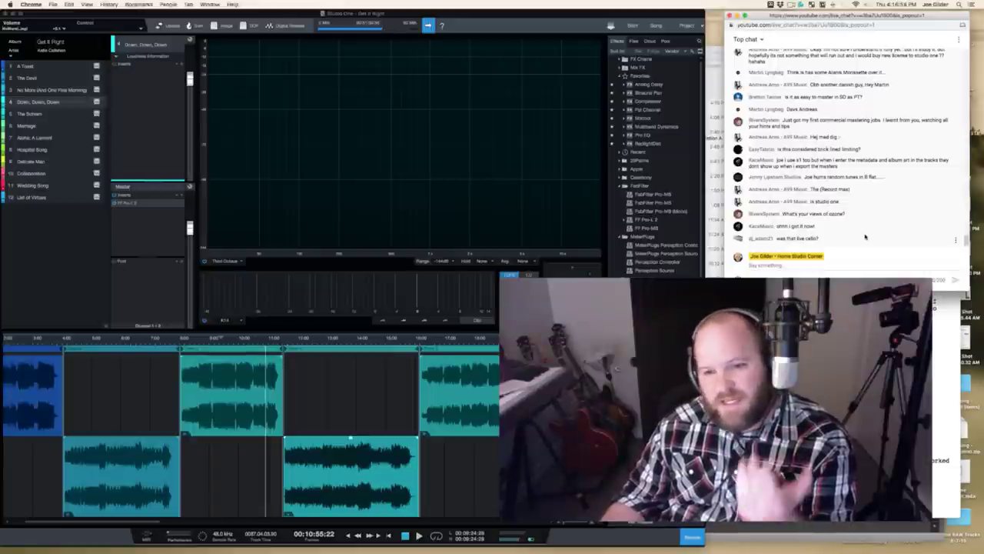
scroll(862, 235, "up", 1)
scroll(878, 226, "down", 1)
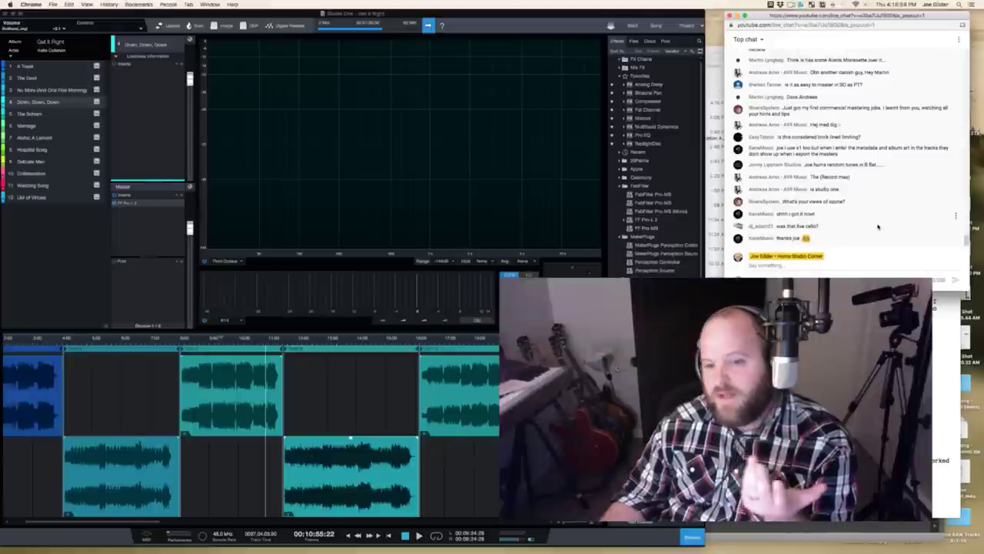
left_click_drag(817, 215, 808, 195)
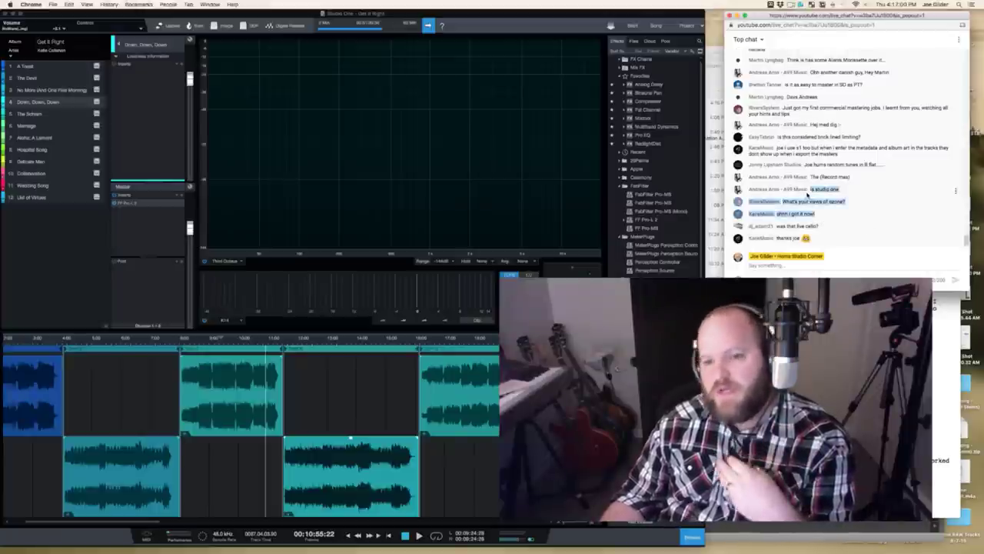
left_click(823, 205)
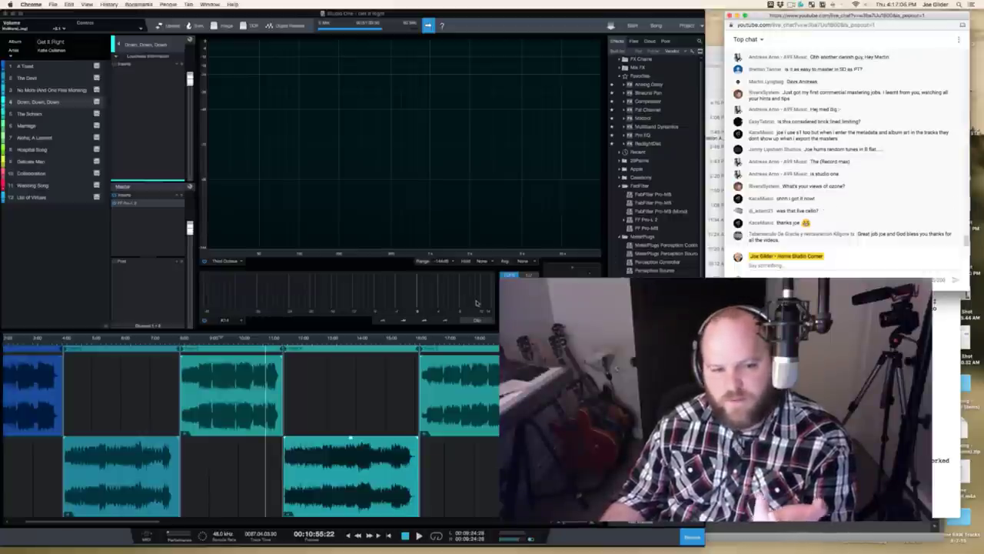
Step: Open the master's Pro-L 2 limiter in Studio One and play Down, Down, Down from about 13:20 to check its limiting
left_click(132, 206)
left_click(132, 206)
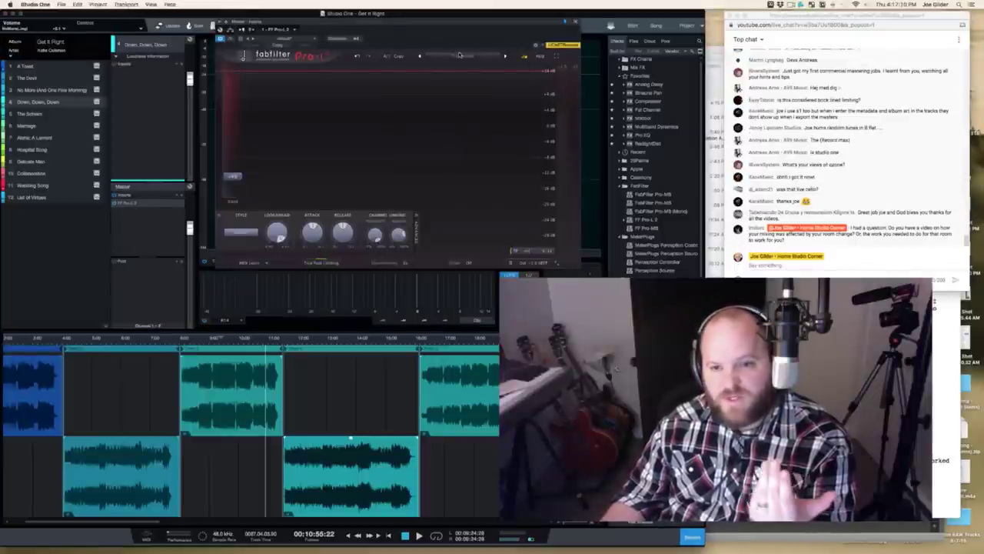
left_click(858, 244)
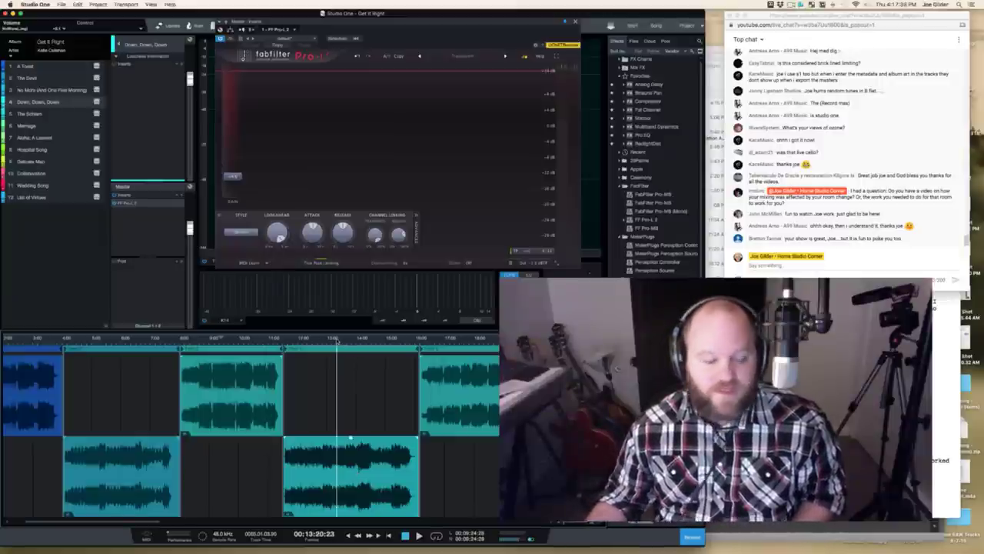
key("space")
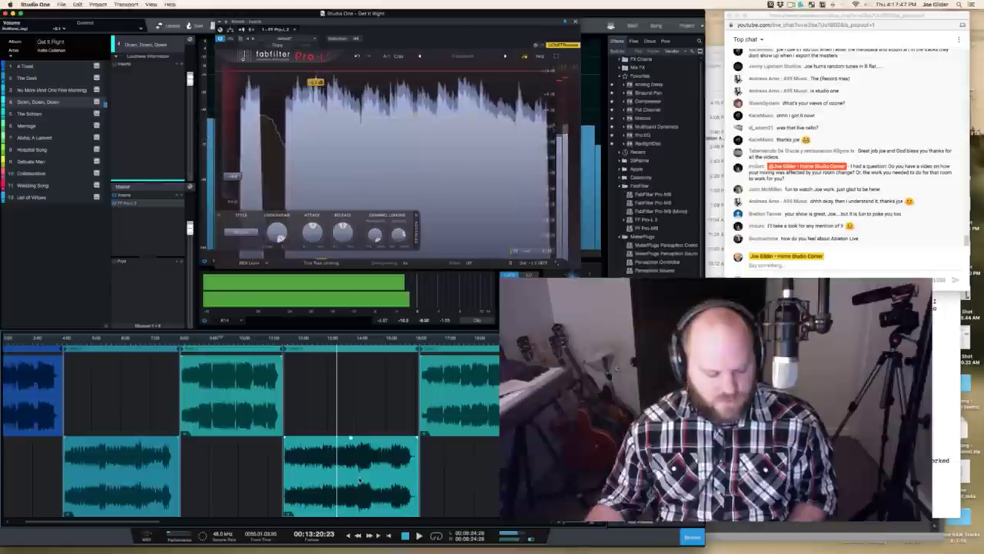
key("space")
key("e")
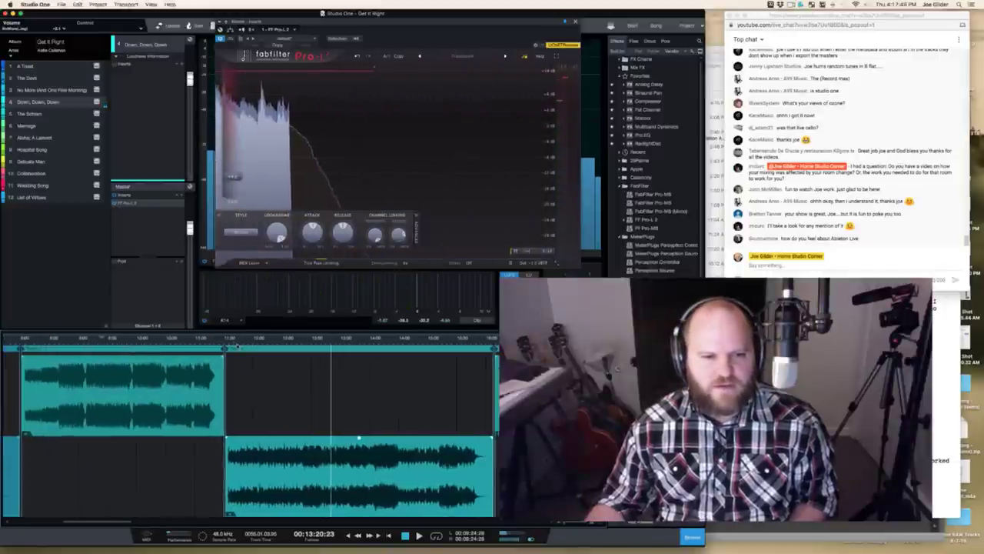
Step: Play Down, Down, Down from its opening at about 11:37 to check how the limiter responds
left_click(230, 340)
key("e")
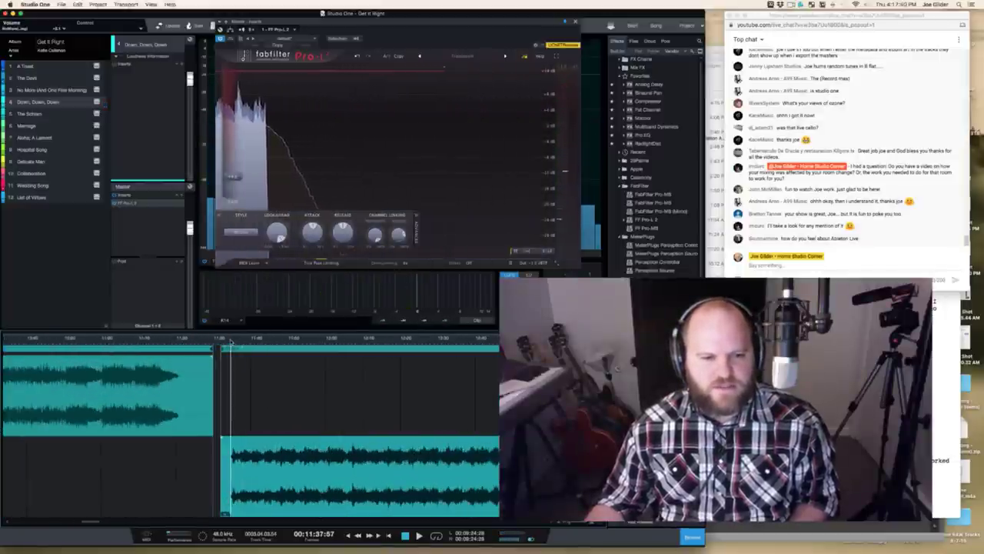
key("space")
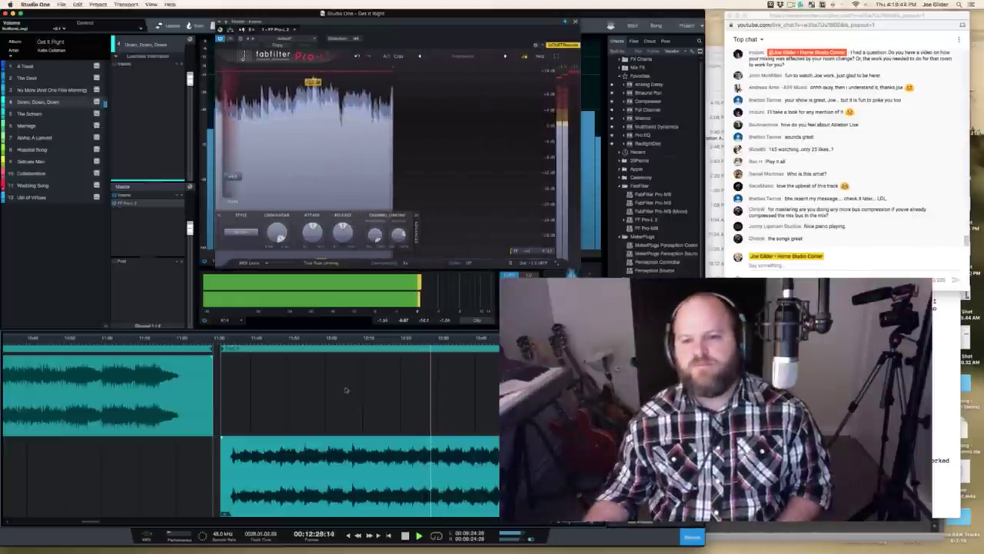
Step: Switch to the YouTube live chat and answer the bus compression question with "Just depends. I didn't mix this so I'm just using my ears"
left_click(769, 265)
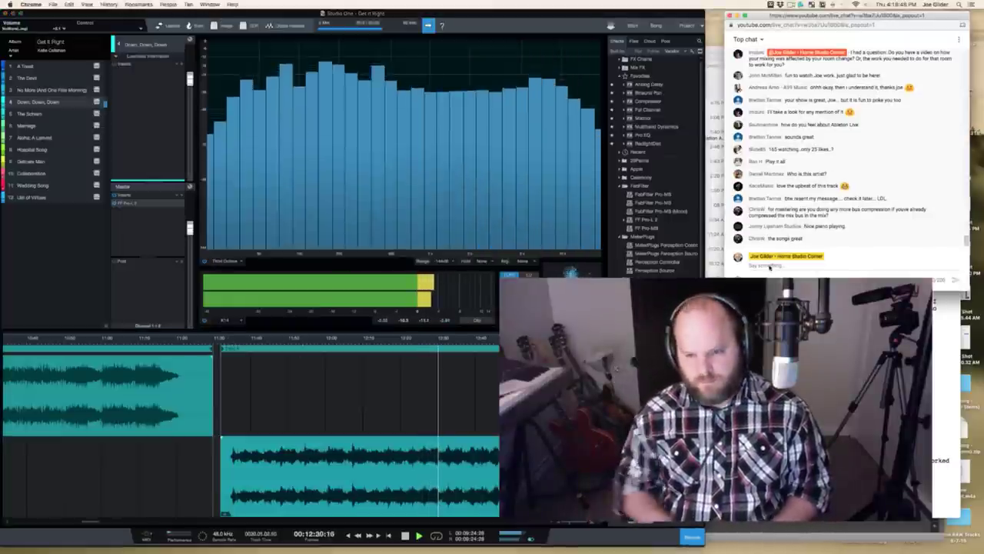
type("@Chris")
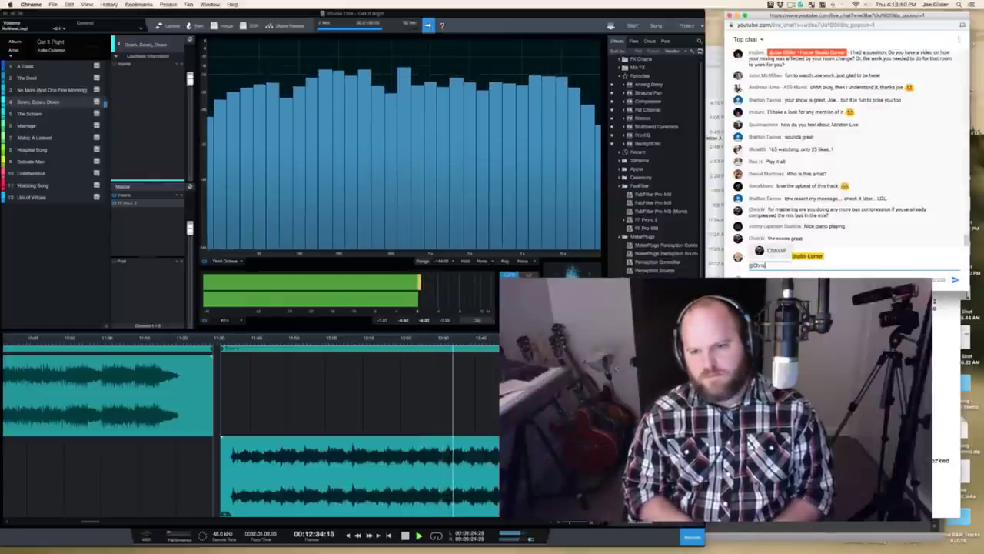
key("Tab")
type("Just depends. I d")
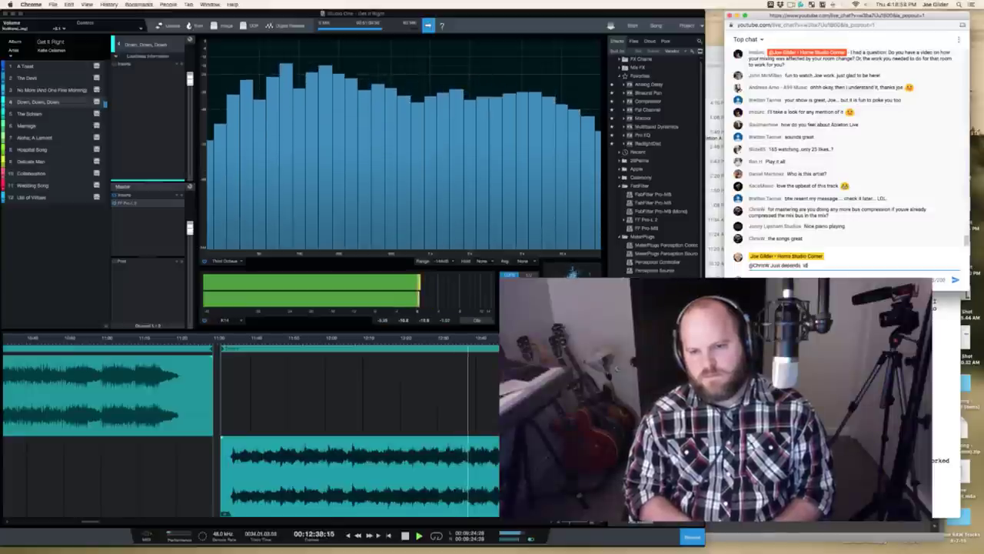
type("idn't mix th")
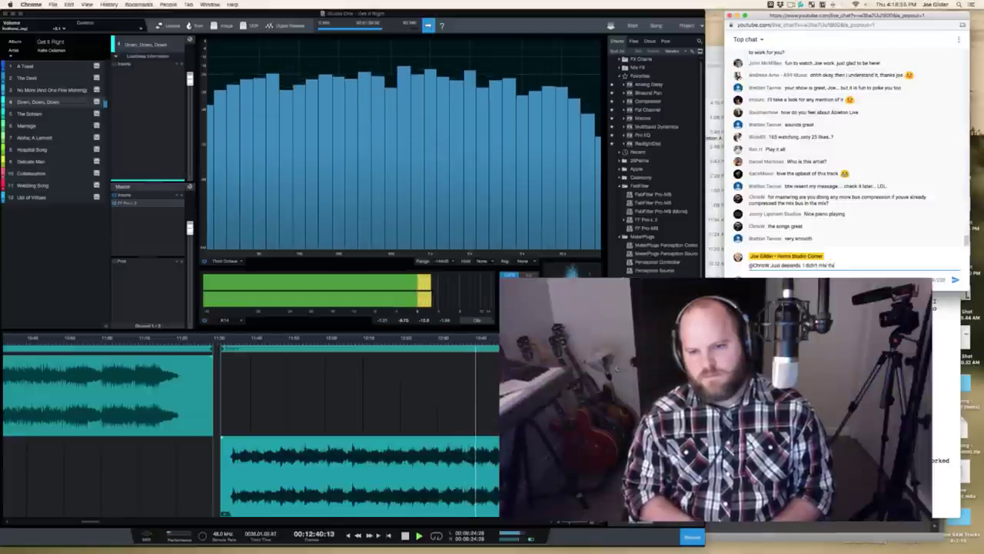
type("is so I'm just using")
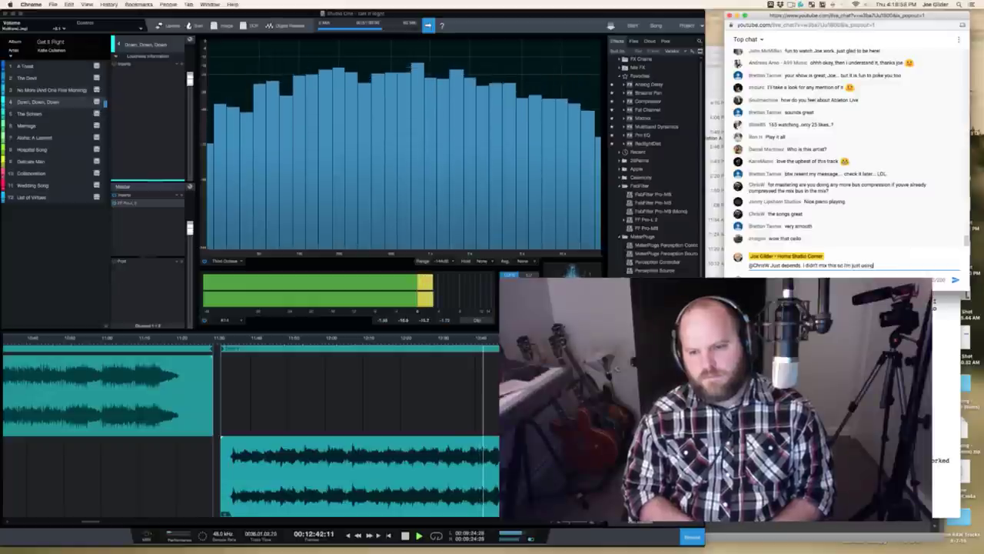
type(" my ears")
key("Return")
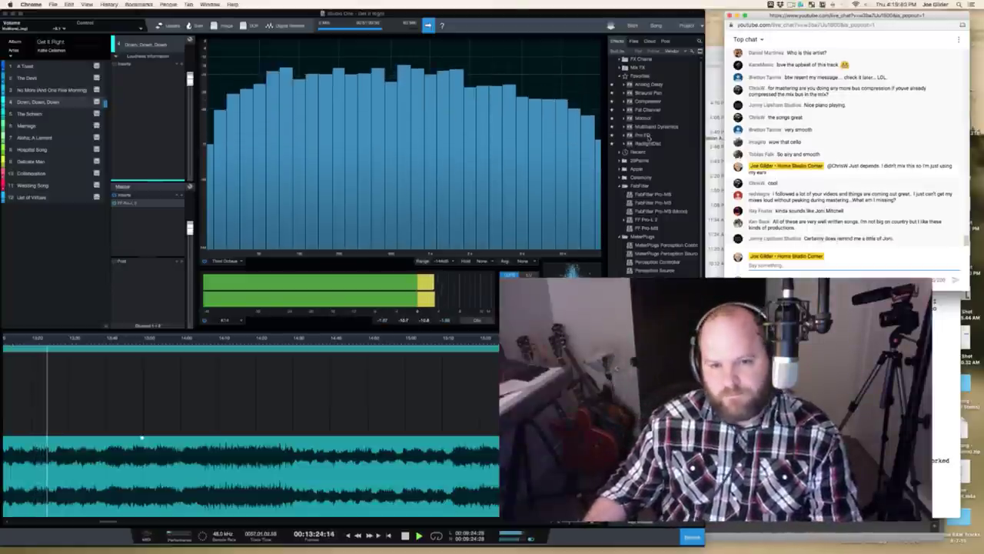
Step: Add a Pro EQ to Down, Down, Down in Studio One with a narrow cut in the upper mids and the low cut enabled
left_click_drag(642, 134, 163, 98)
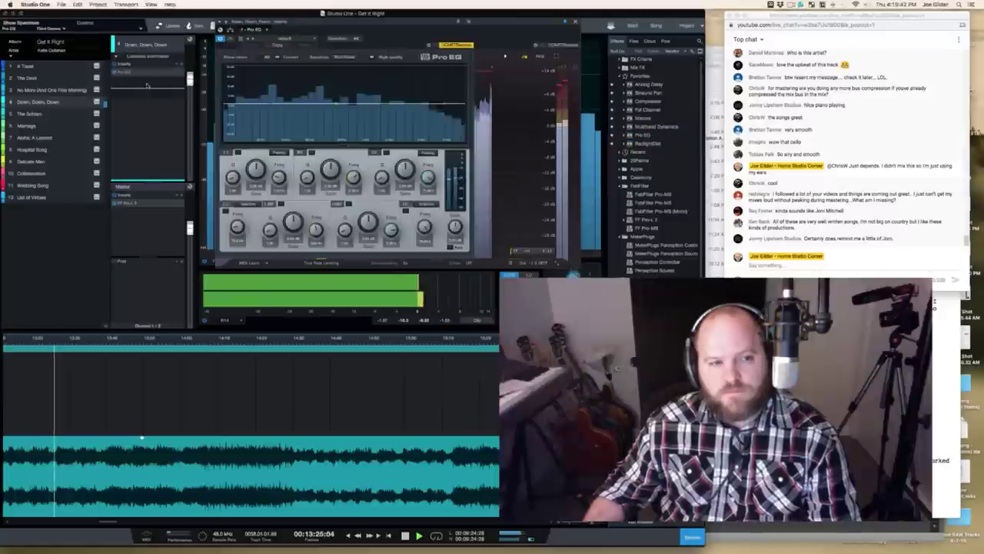
left_click_drag(395, 100, 405, 91)
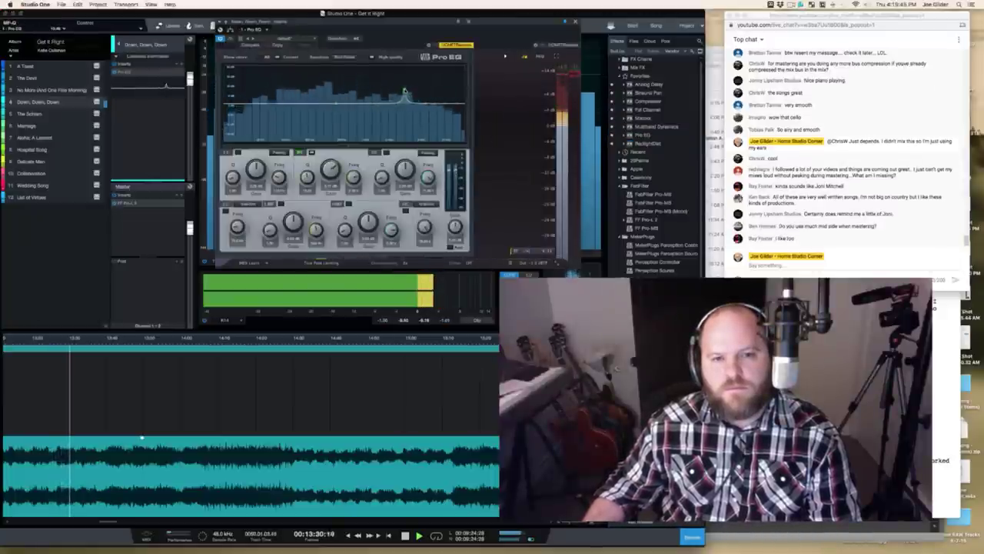
mouse_move(405, 91)
left_mouse_down()
mouse_move(401, 75)
mouse_move(393, 102)
left_mouse_up()
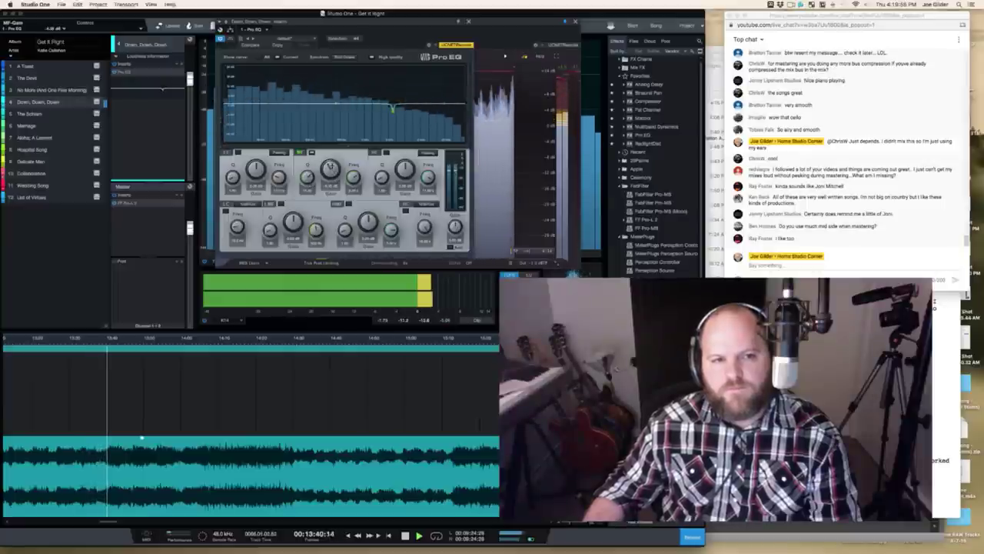
left_click(230, 234)
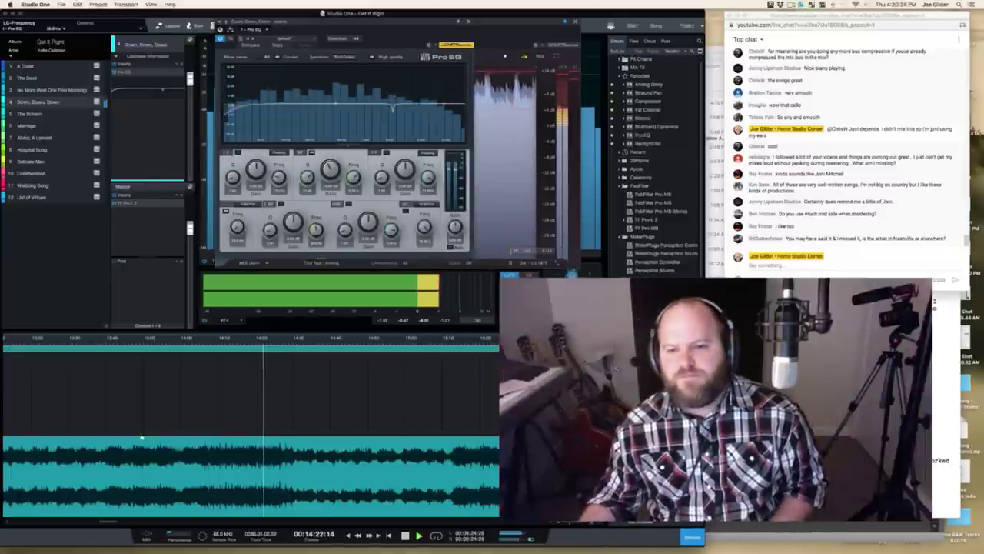
Step: Switch to the YouTube live chat and post "check description" followed by the artist's full name
left_click(792, 264)
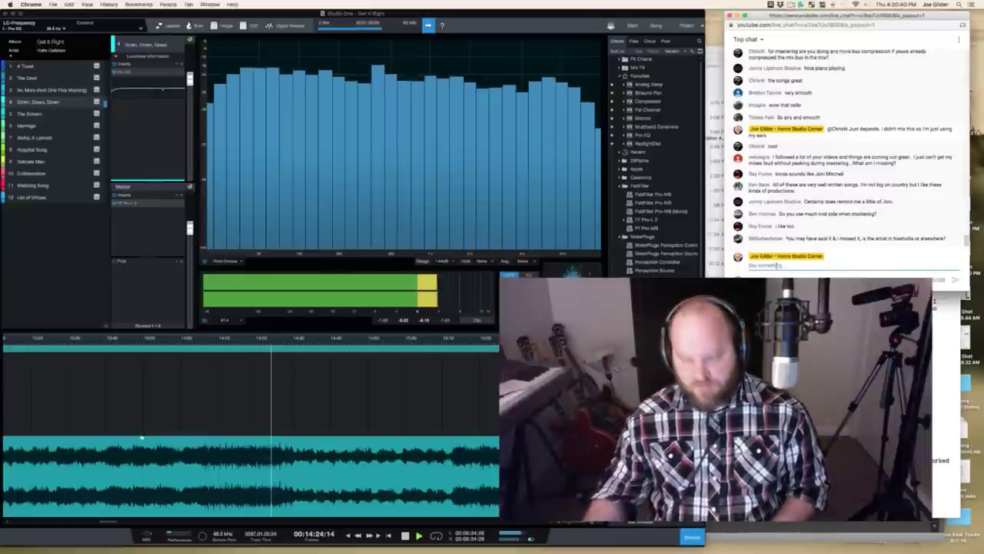
type("check dem")
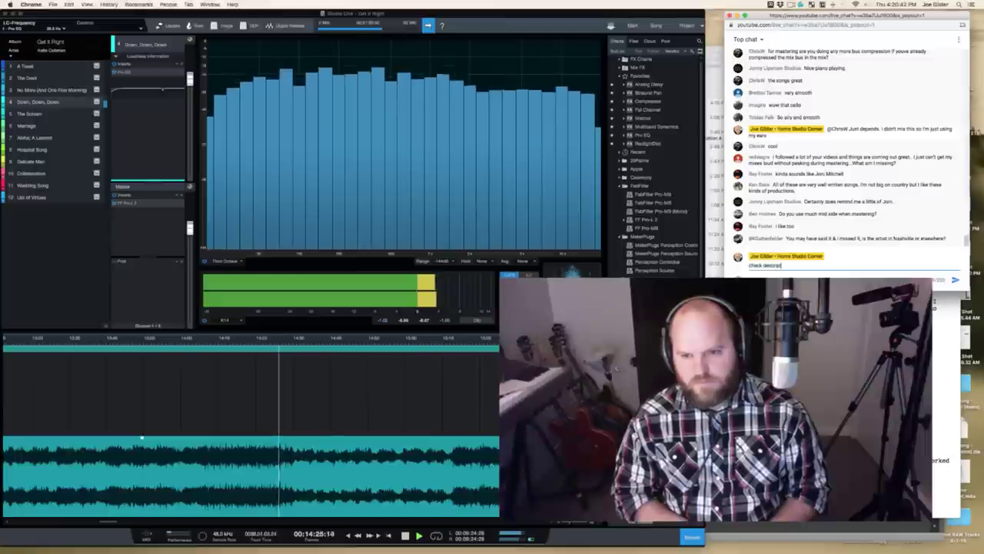
type("cription")
key("Return")
type("Kebel")
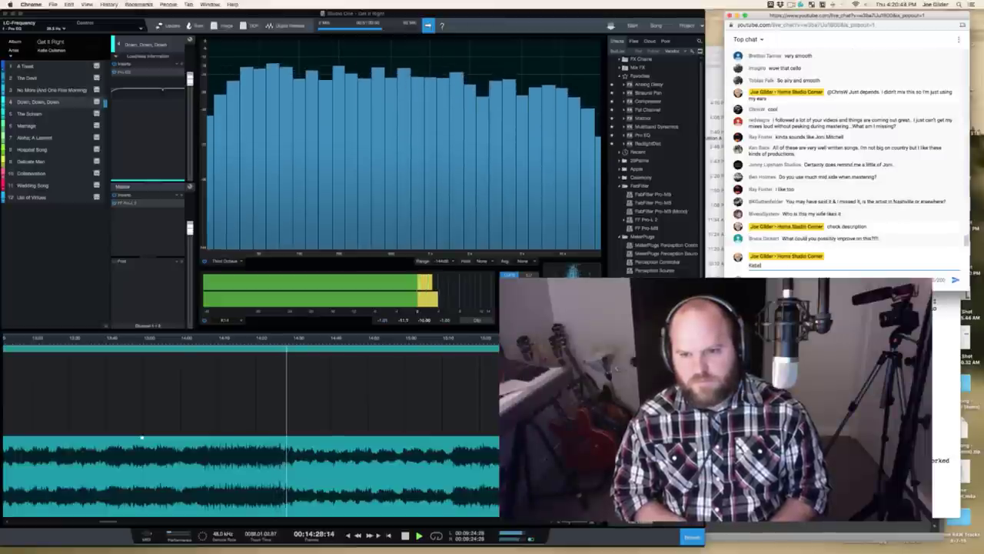
type(" Callahan")
key("Return")
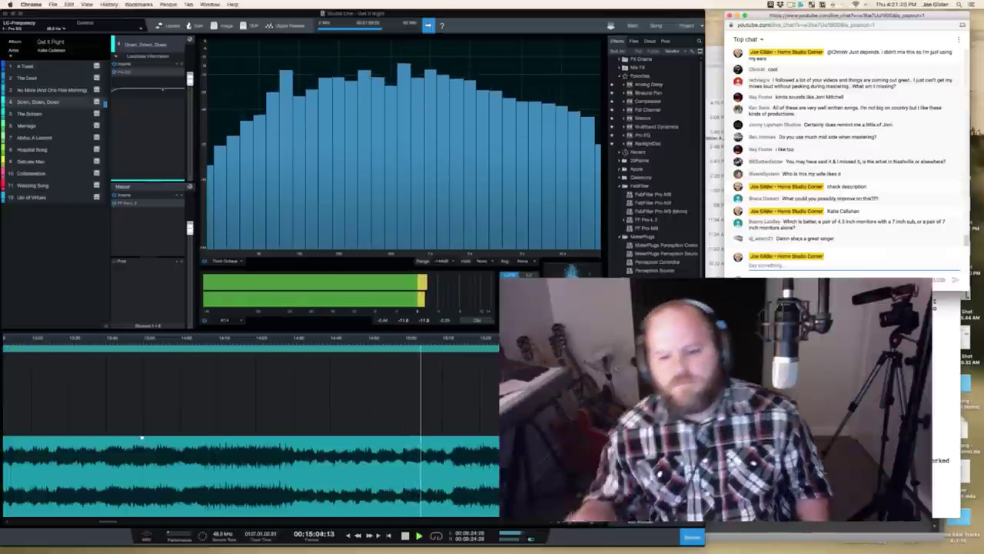
Step: Return to Studio One, stop playback and move the playhead back to the start of Down, Down, Down
left_click(797, 529)
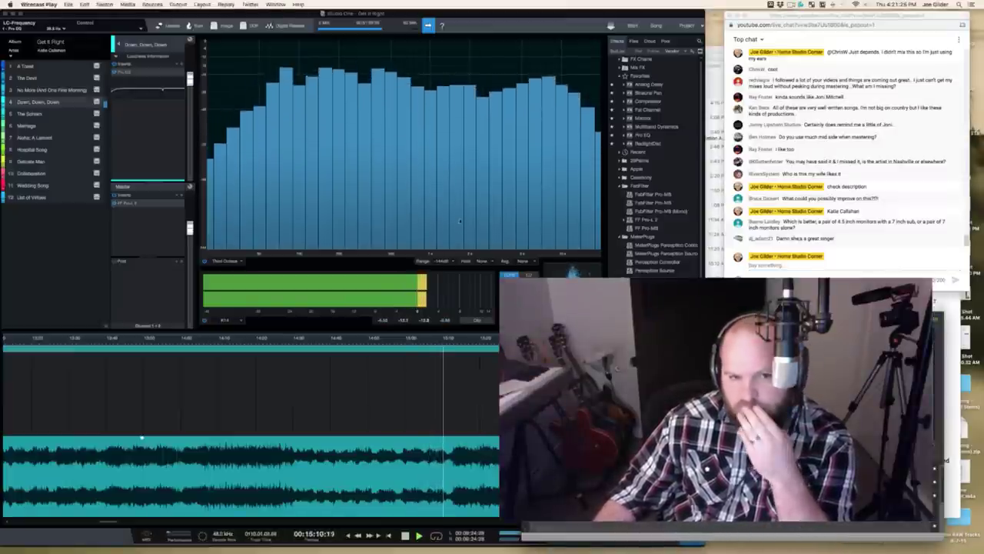
left_click(462, 23)
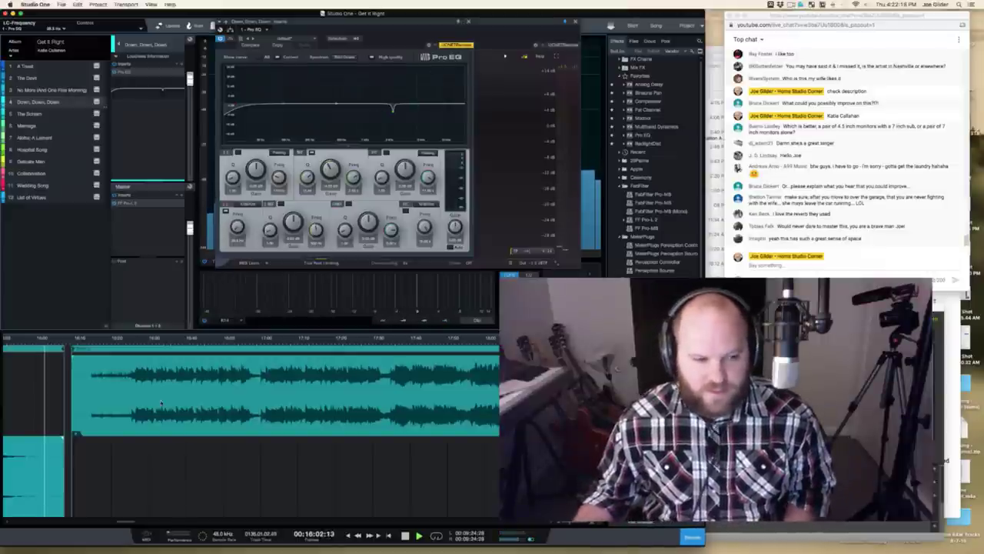
left_click(141, 417)
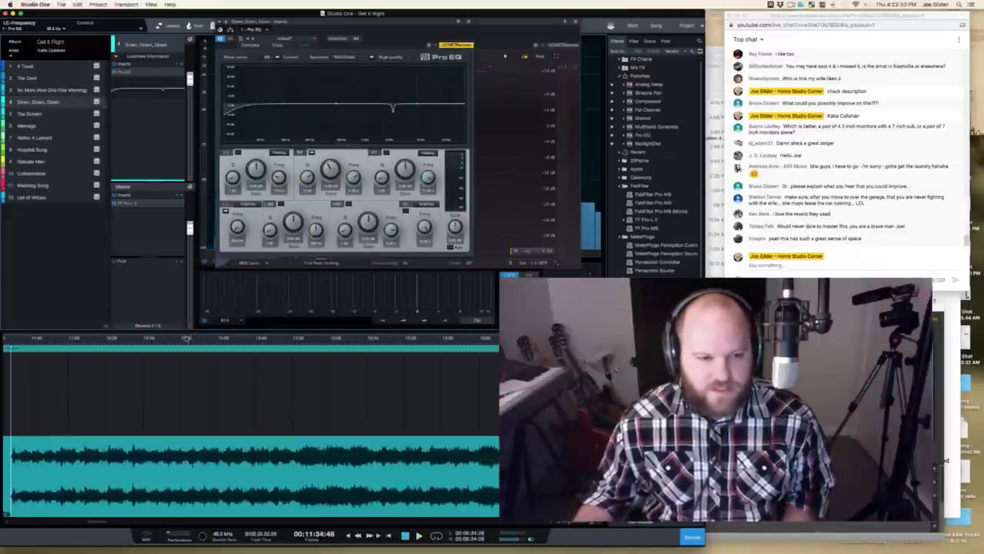
scroll(185, 340, "down", 5)
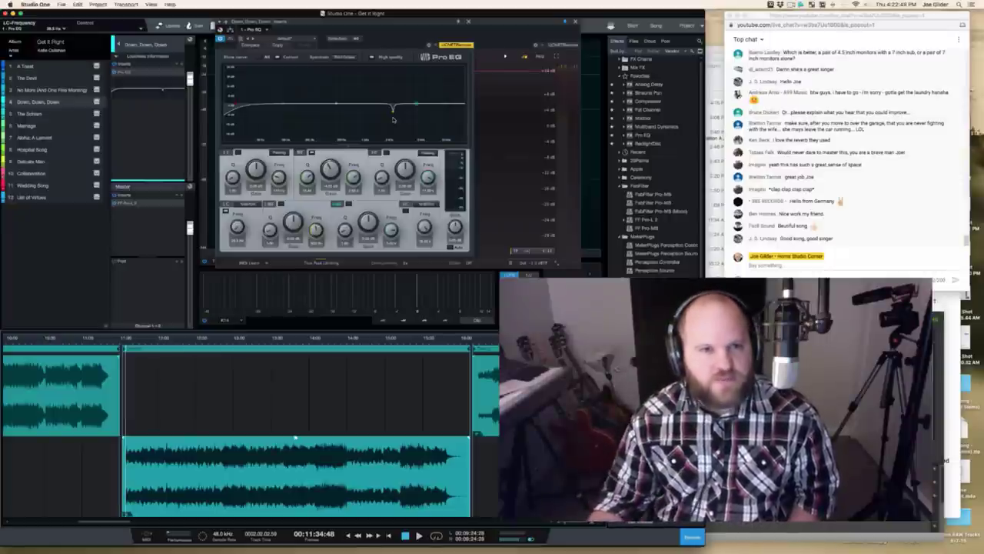
Step: Copy the Fat Channel from No More (And One Fine Morning) to Down, Down, Down and reset its Vintage EQ gains to 0 dB
left_click(55, 92)
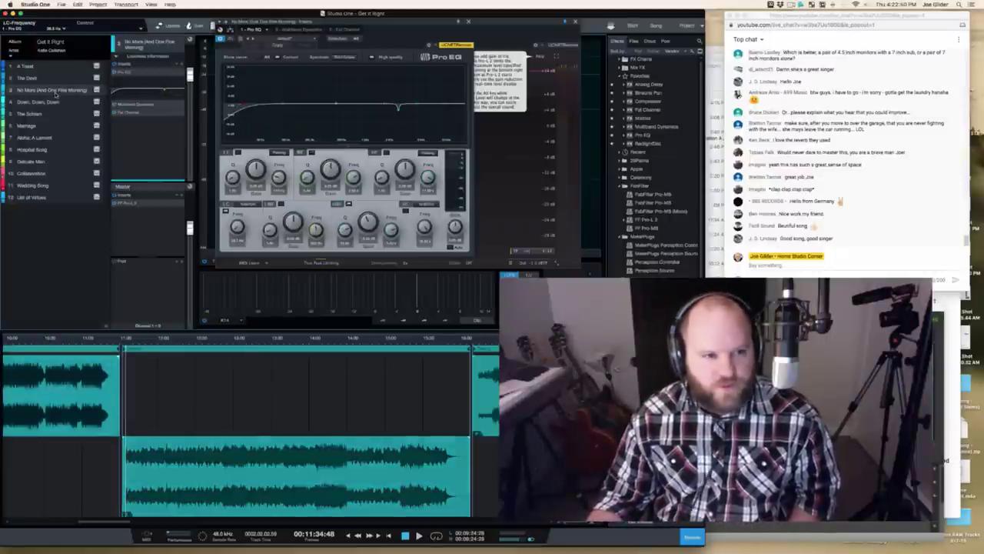
key("Down")
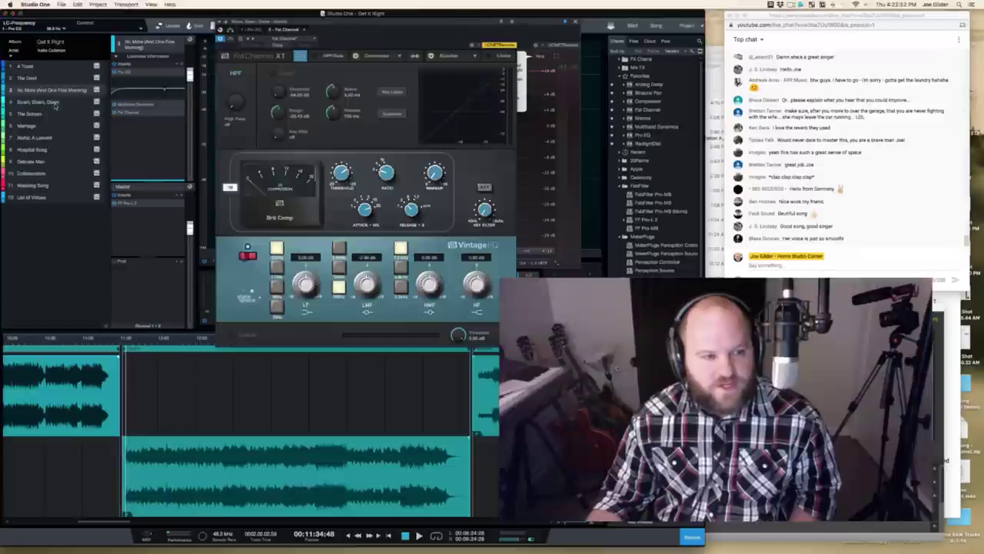
double_click(128, 105)
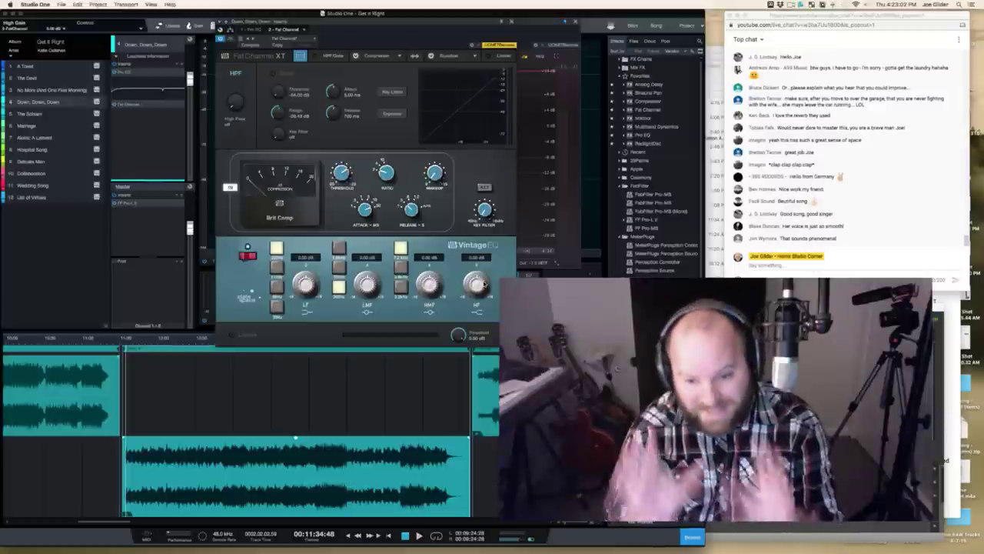
Step: Play the opening of Down, Down, Down with the Fat Channel's Brit Comp switched off and on to compare the sound
left_click(230, 189)
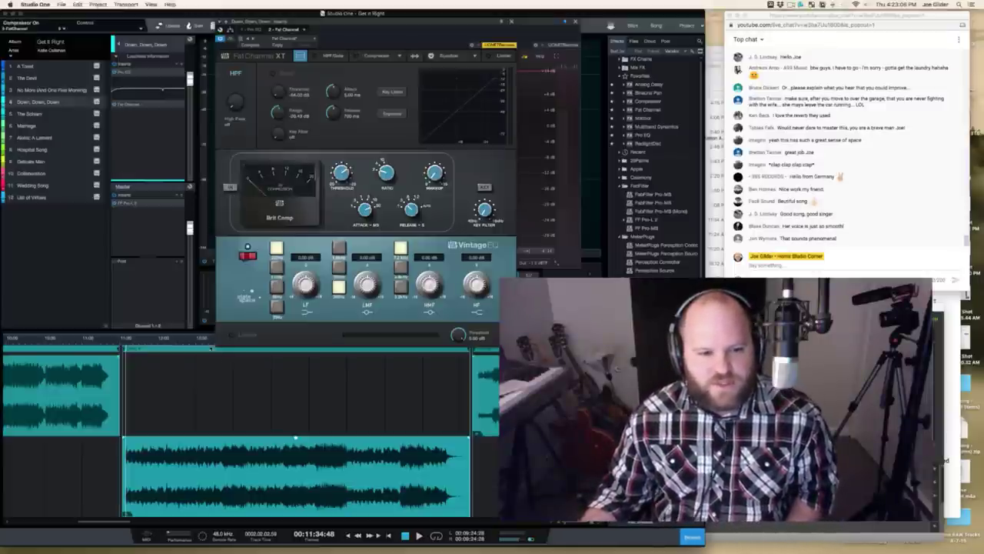
left_click(141, 343)
key("space")
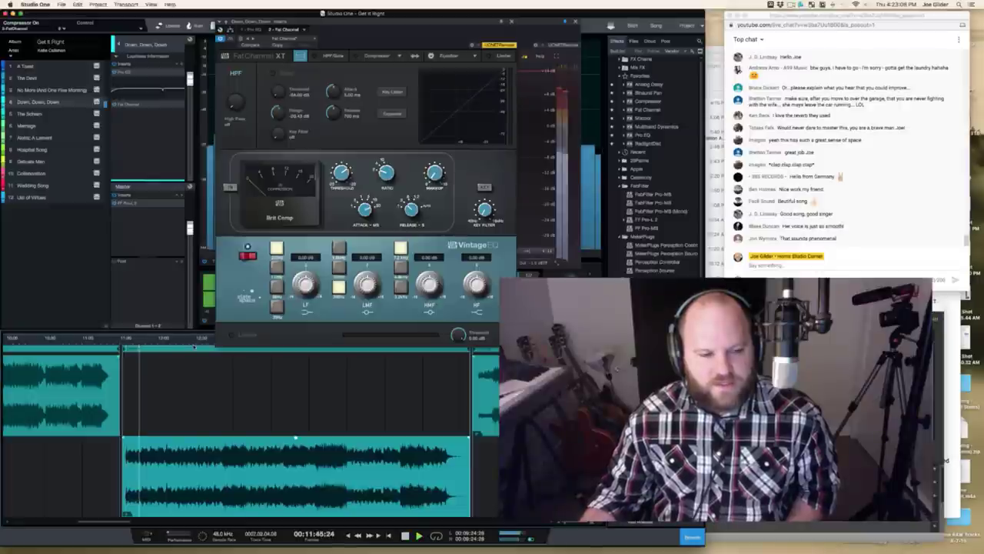
left_click(230, 188)
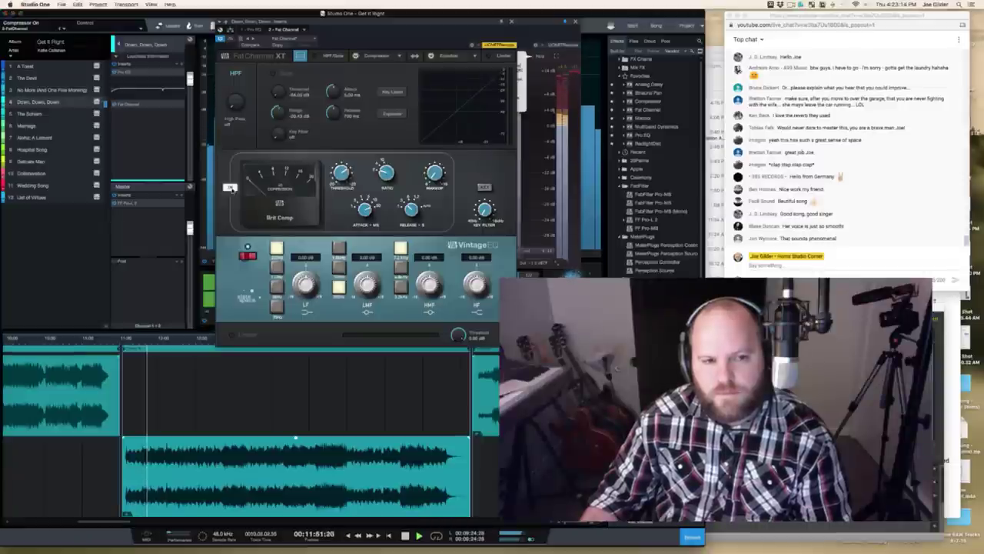
left_click(132, 340)
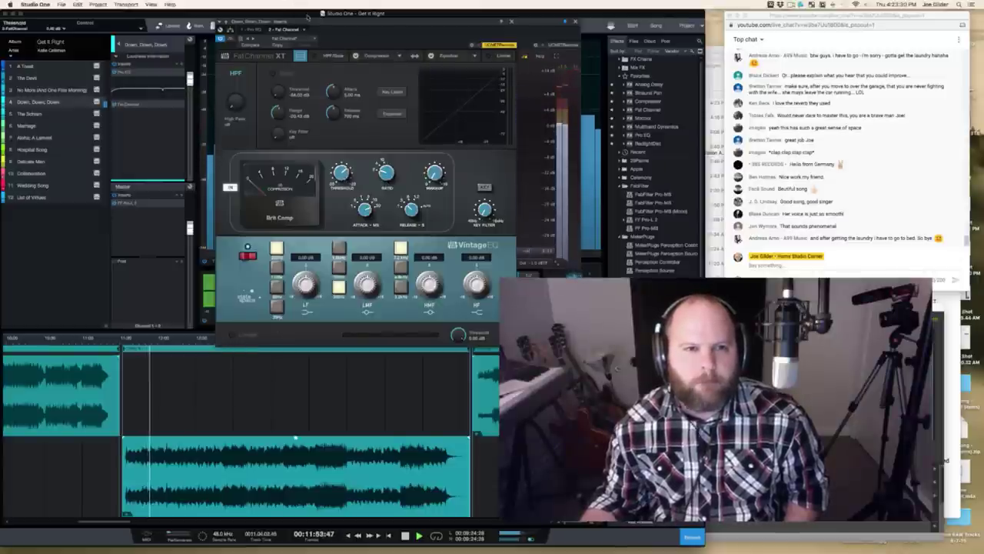
Step: Move the Fat Channel window clear of the timeline and compare the compressor on and off from about 13:04
left_click_drag(310, 23, 293, 16)
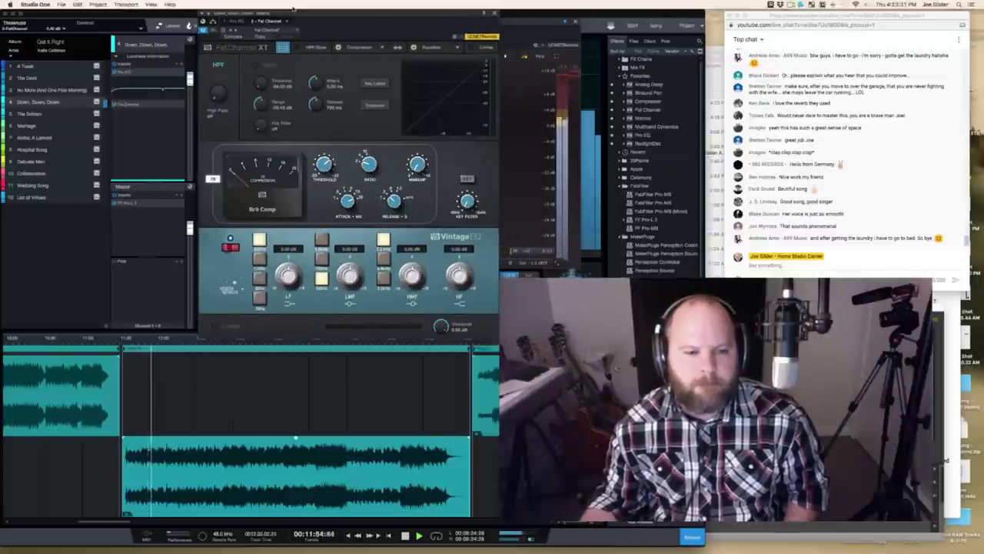
left_click(233, 343)
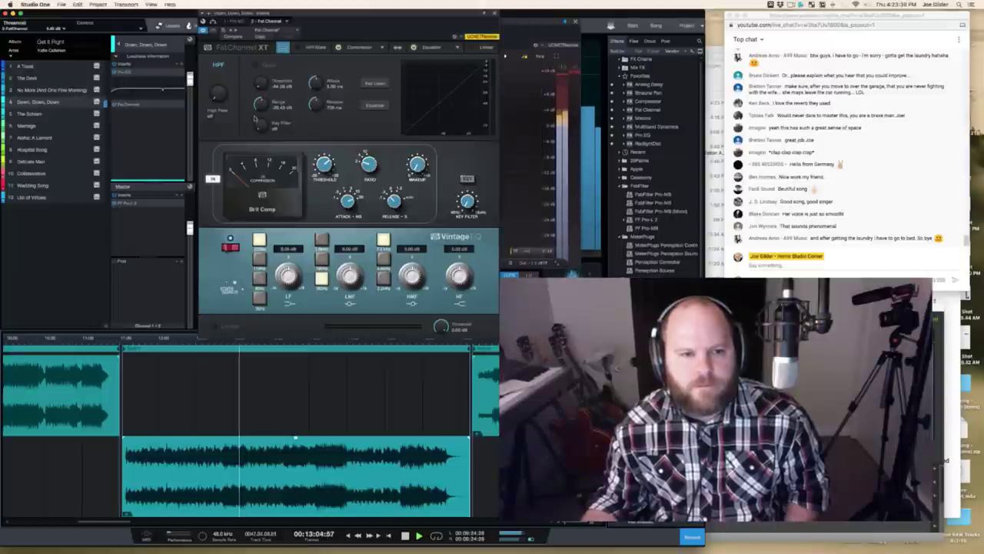
left_click(212, 179)
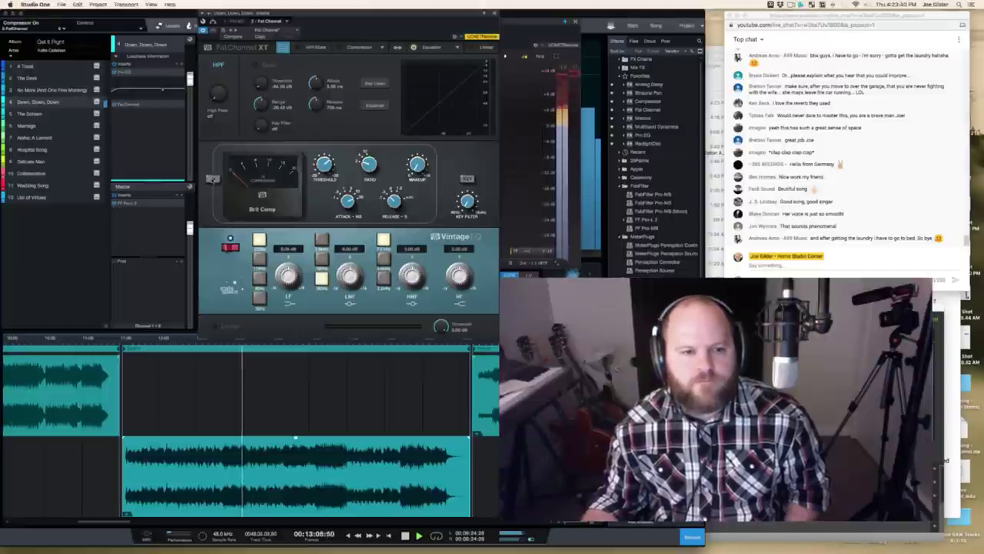
left_click(212, 179)
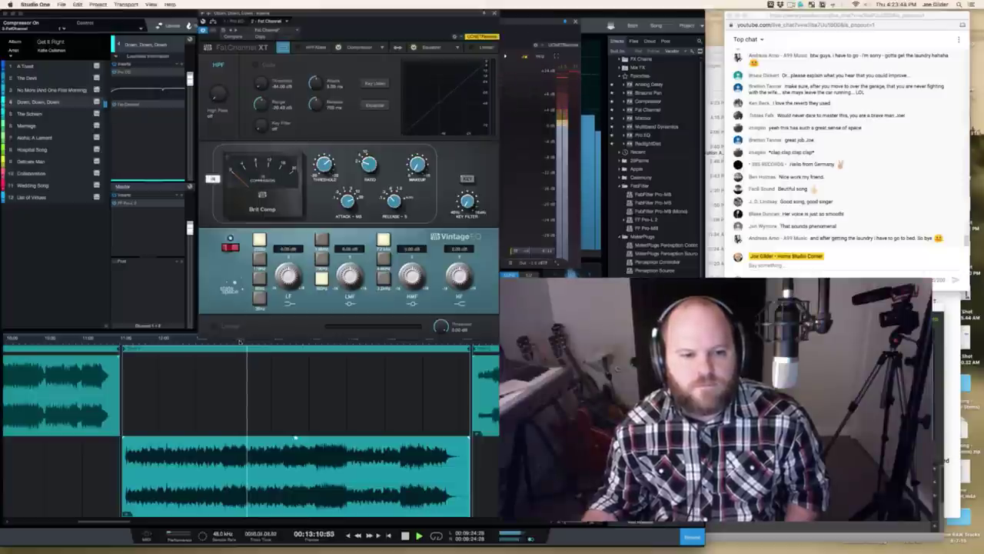
left_click(240, 342)
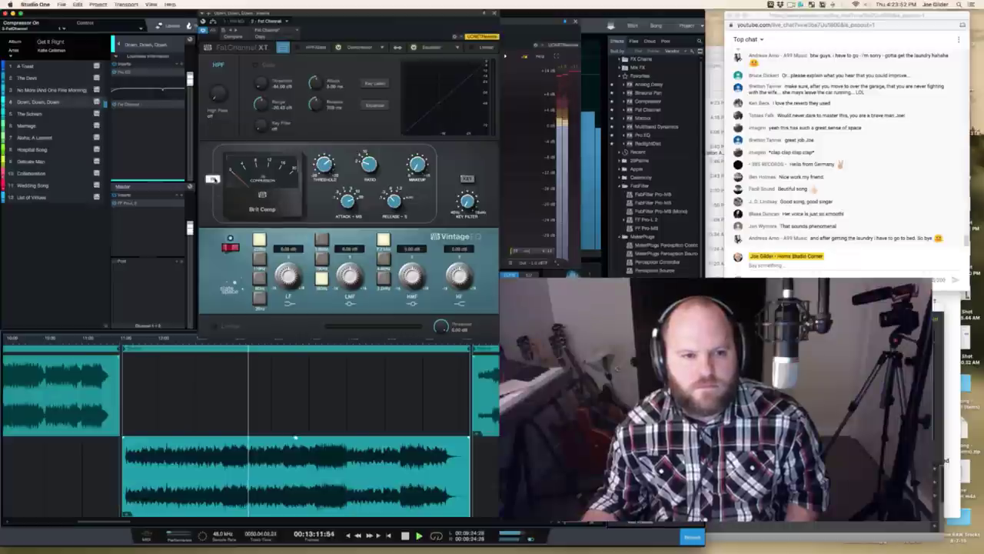
left_click(213, 178)
left_click(213, 178)
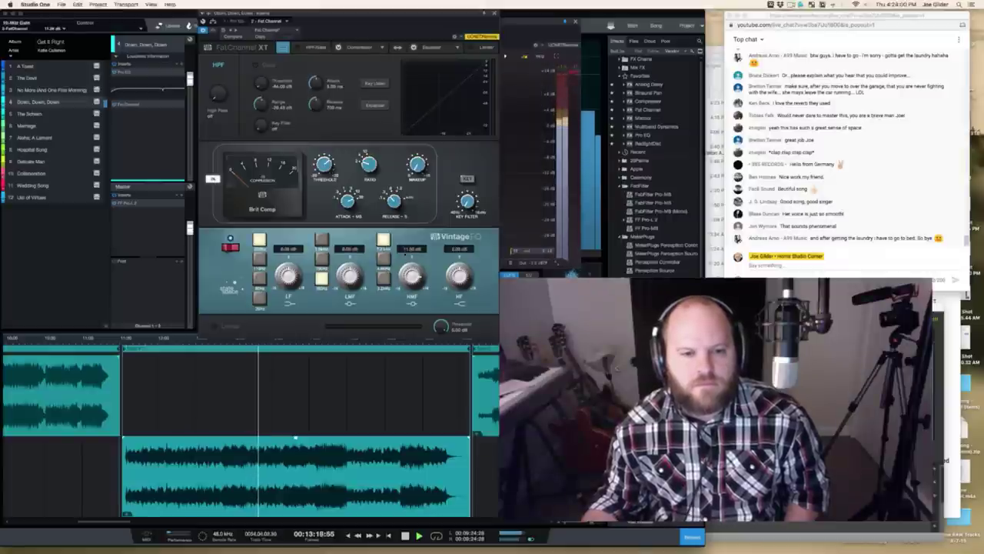
Step: Audition the Vintage EQ's high-mid band at 4.8 kHz and settle on 3.2 kHz with a slight cut
left_click(383, 259)
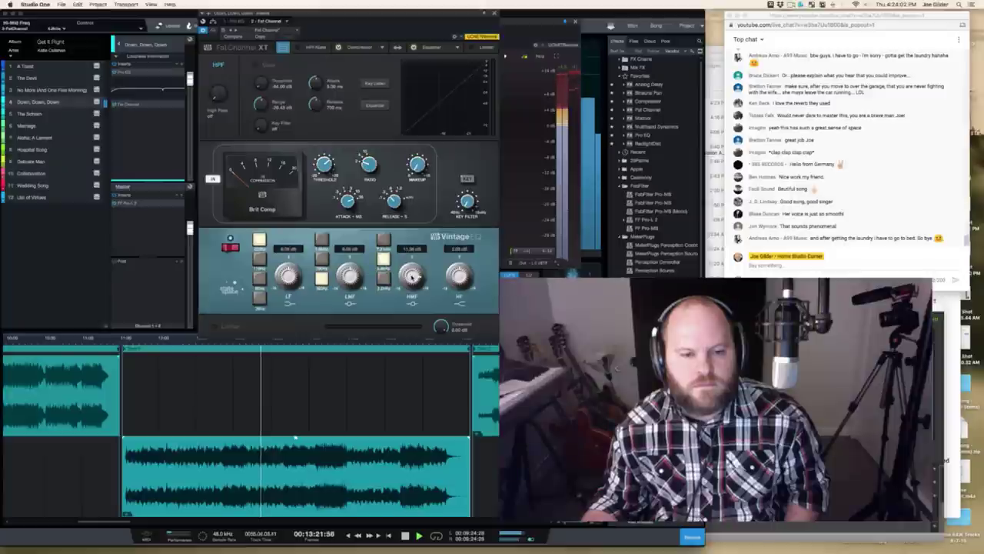
left_click(383, 278)
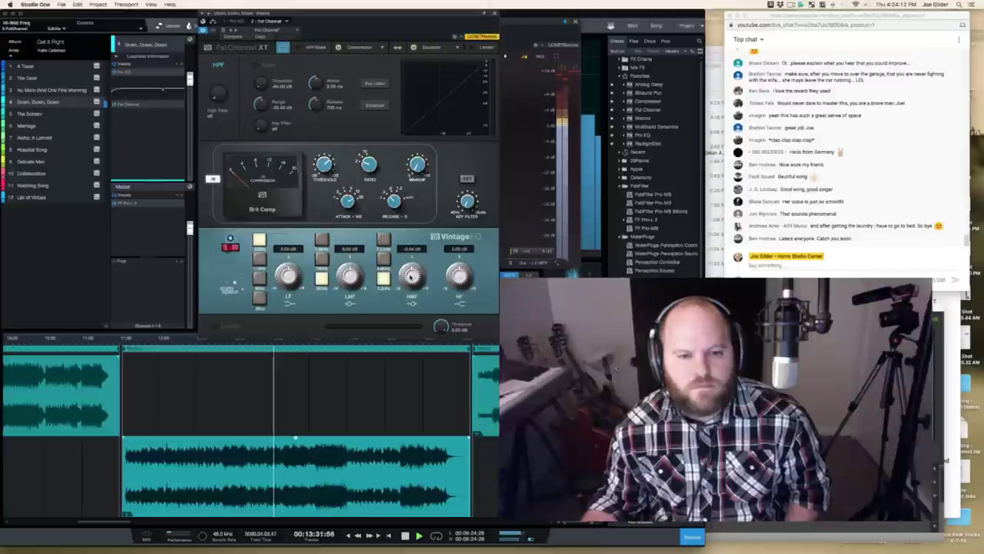
Step: Set the Vintage EQ's high-mid gain to 0 dB, recheck the compressor during playback, and close the Fat Channel window
left_click_drag(412, 273, 411, 274)
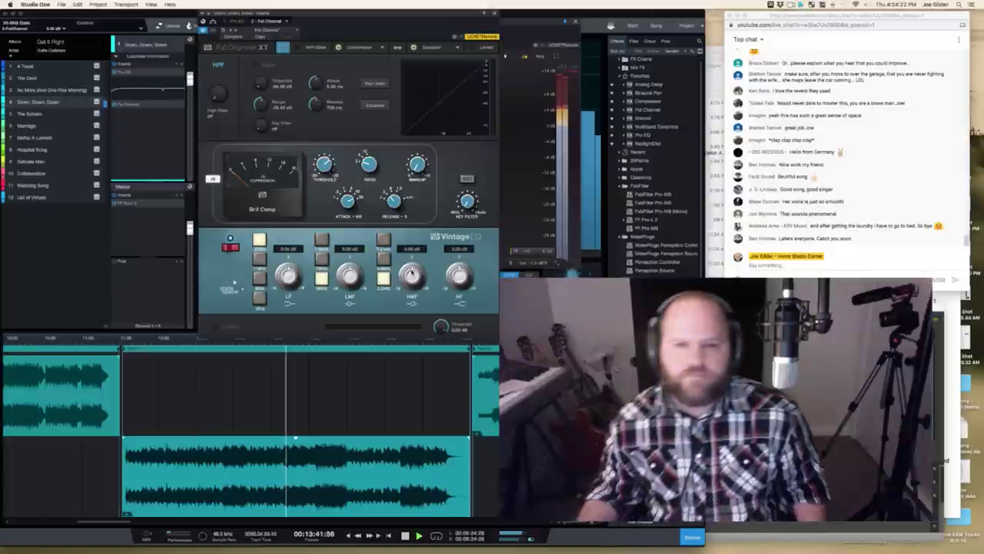
left_click(212, 179)
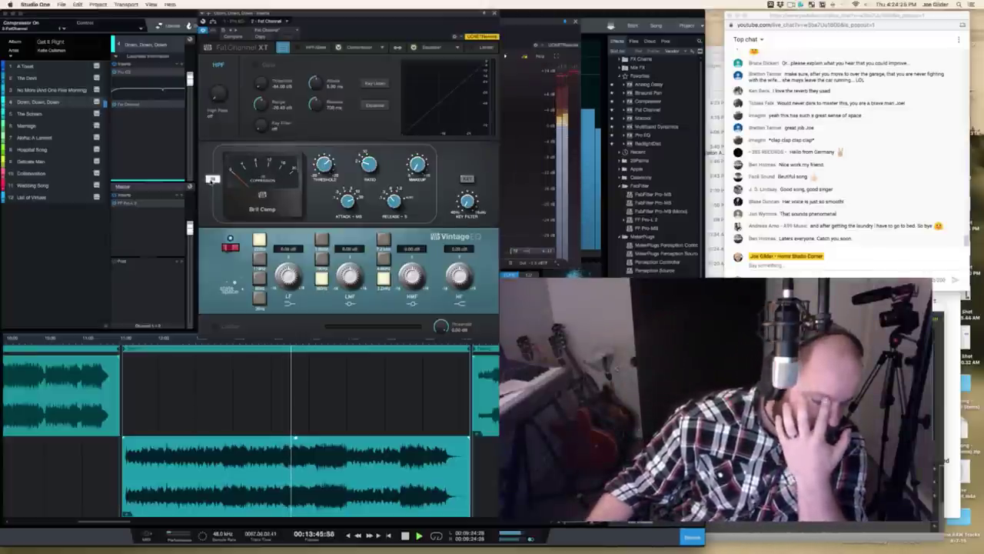
key("space")
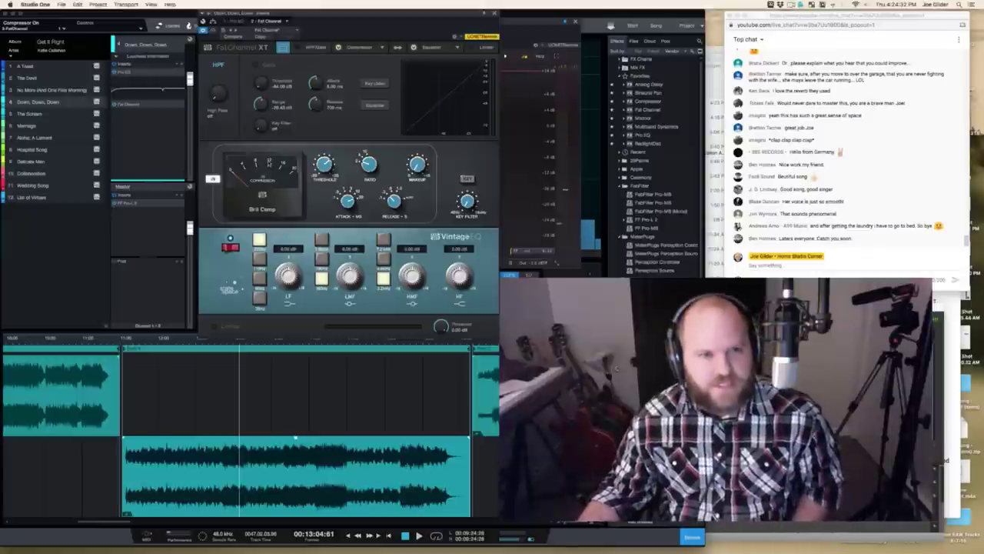
left_click(495, 14)
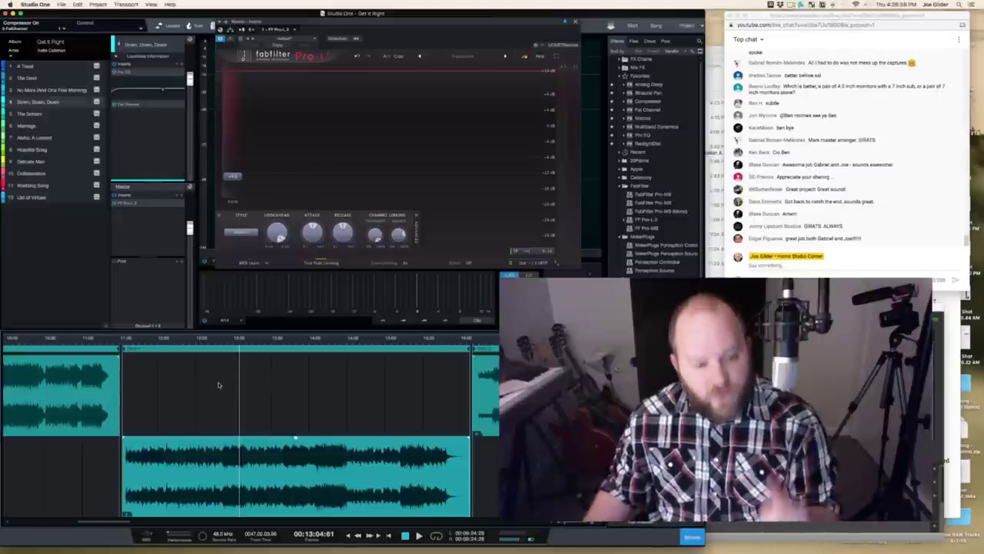
Step: Play Down, Down, Down from about 12:45 to check the transition into the louder section
scroll(220, 386, "up", 3)
left_click(215, 340)
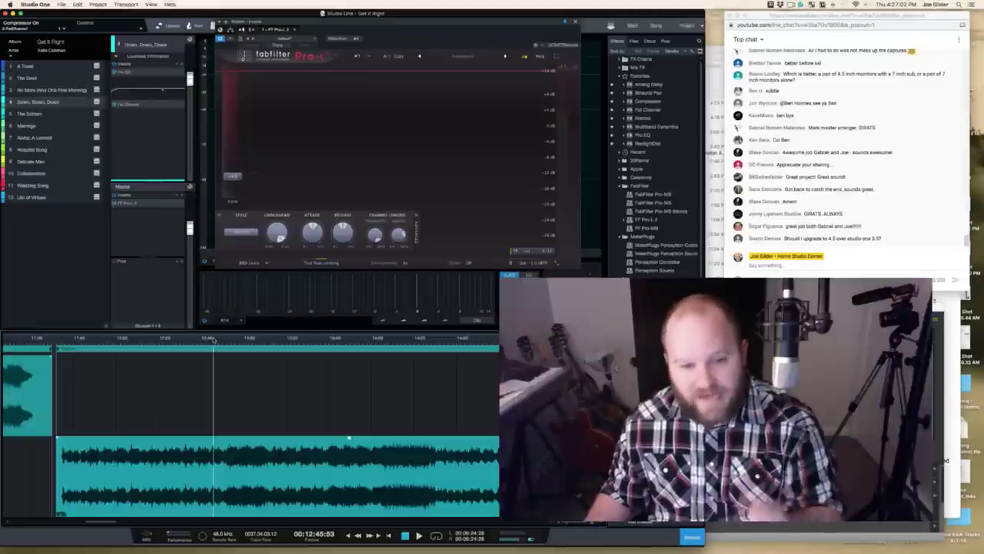
key("space")
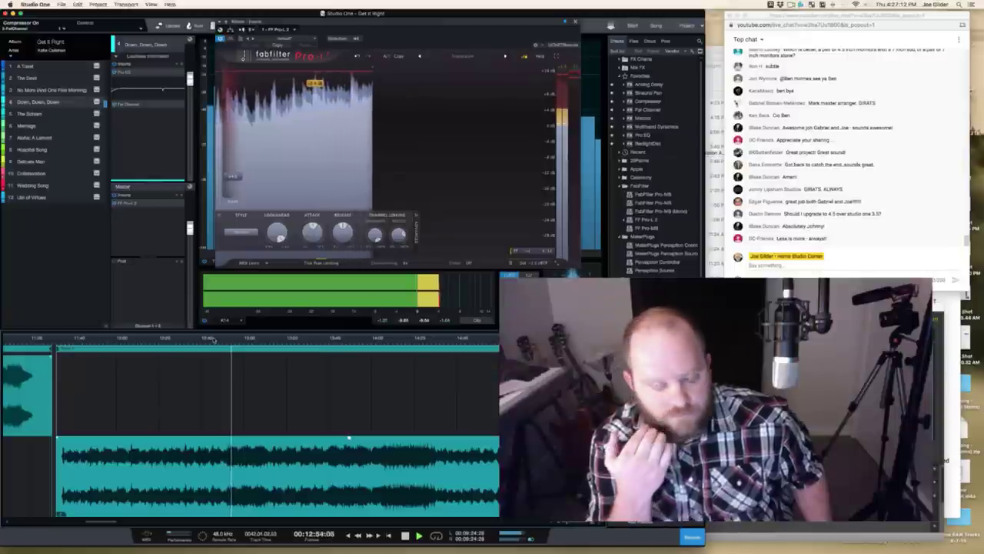
left_click(214, 341)
key("space")
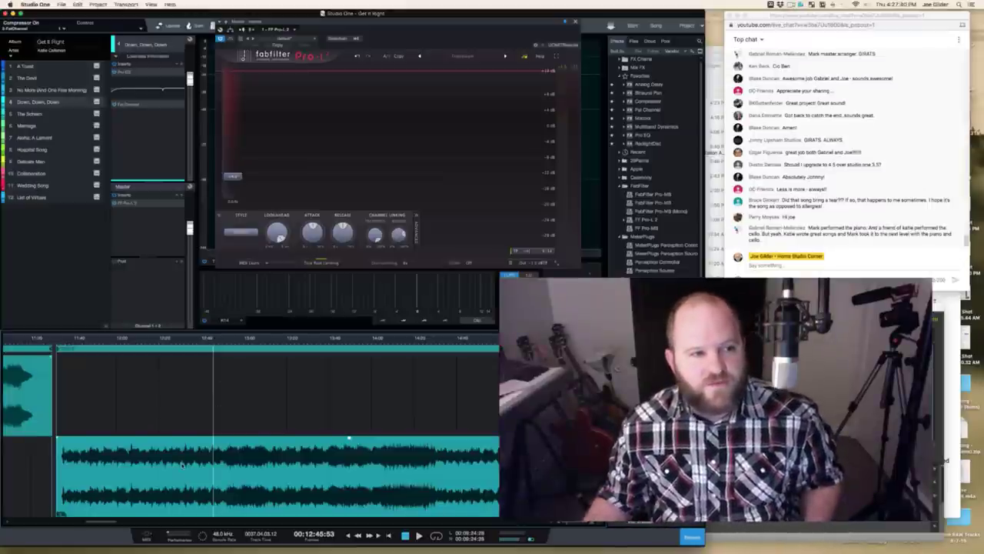
Step: Select the fifth song in the album timeline and close the master limiter's window
scroll(182, 464, "down", 5)
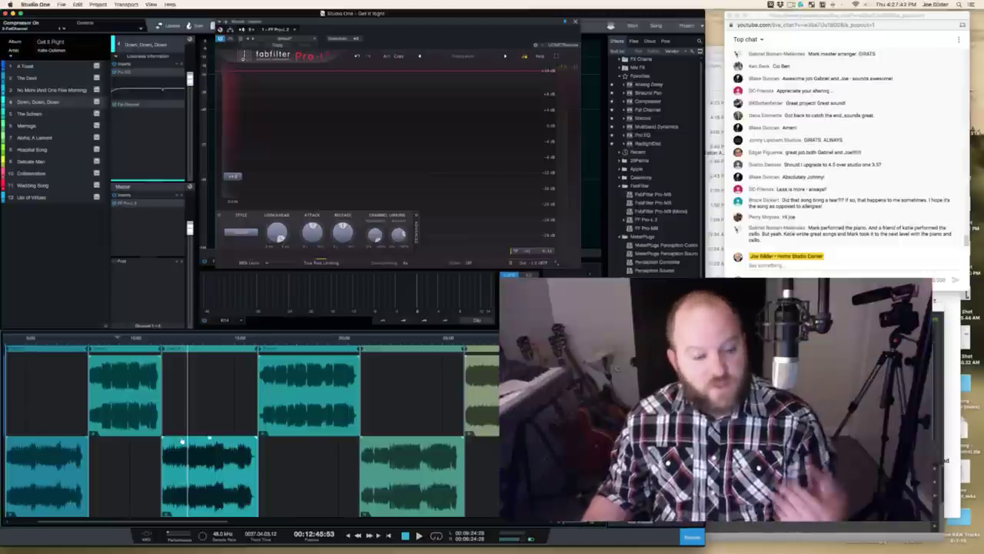
scroll(182, 441, "down", 4)
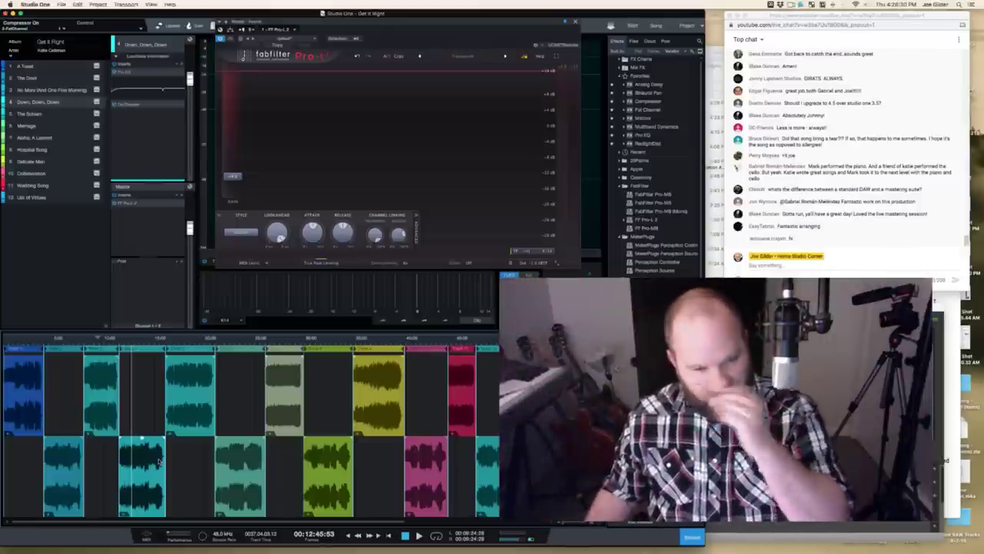
left_click(180, 422)
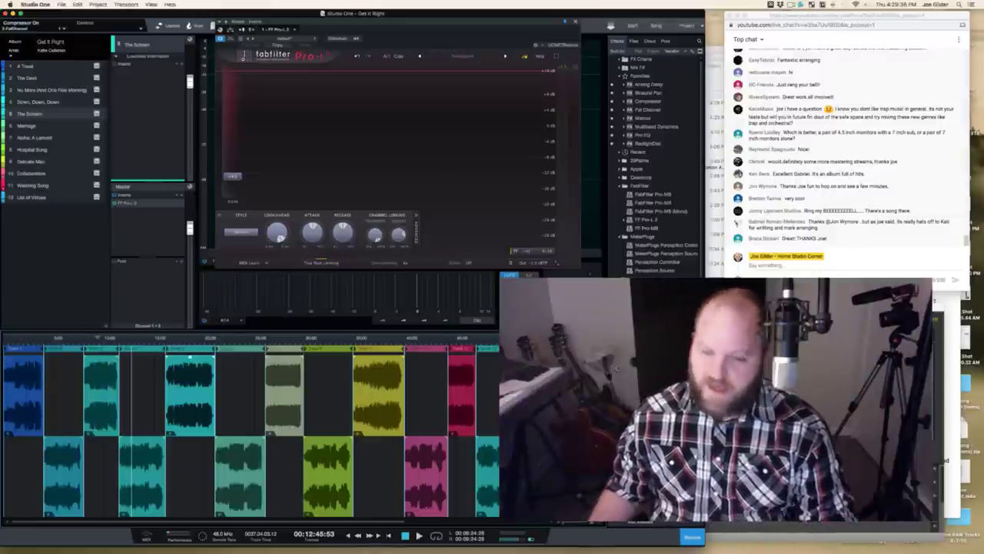
key("super+w")
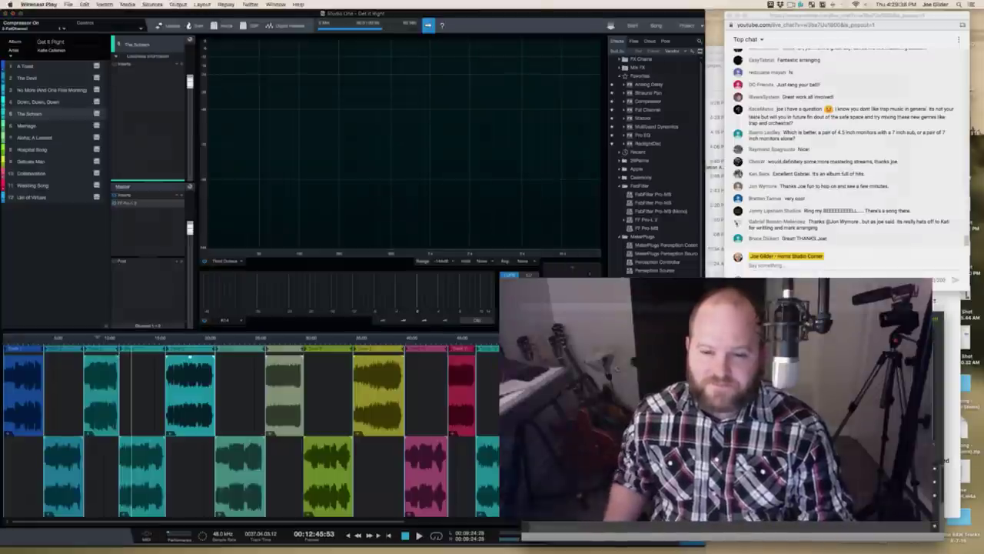